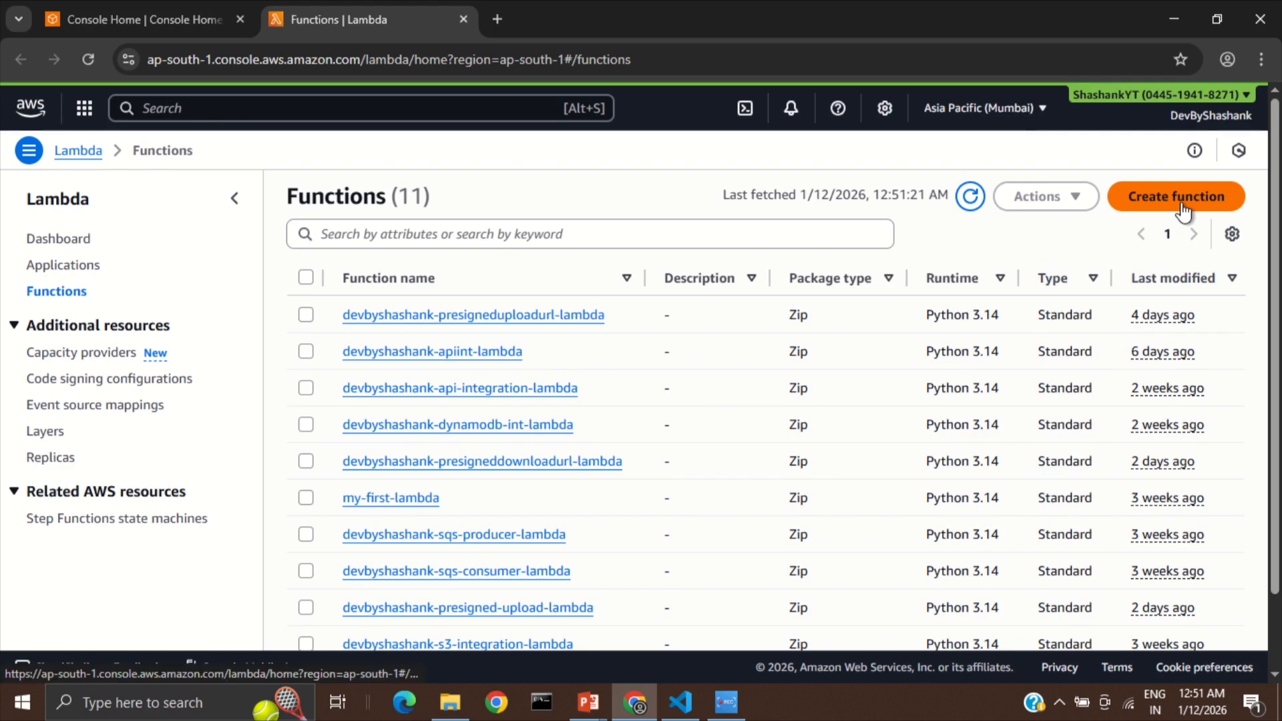
Create a Lambda function from scratch named devbyshashank-apivalidation-lambda with the Python 3.14 runtime.
scroll(191, 387, "down", 1)
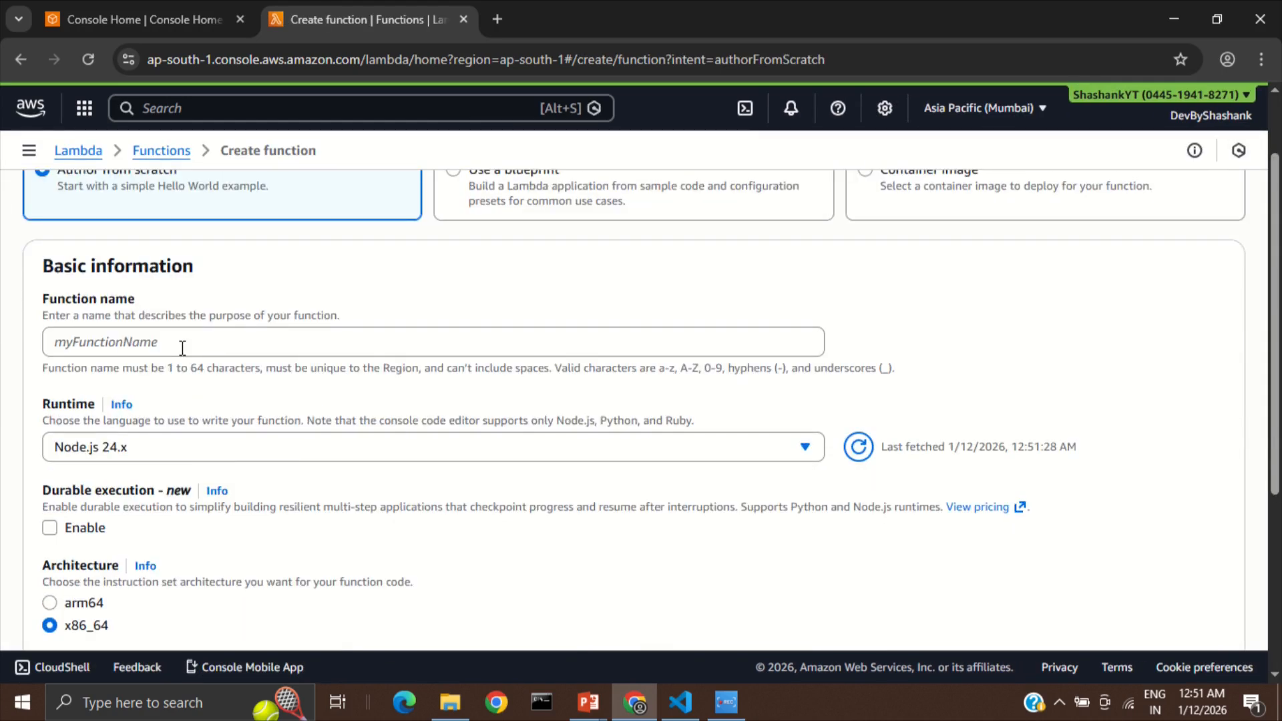
left_click(183, 348)
type("devbyshashank-apivalidation-")
type("lambda")
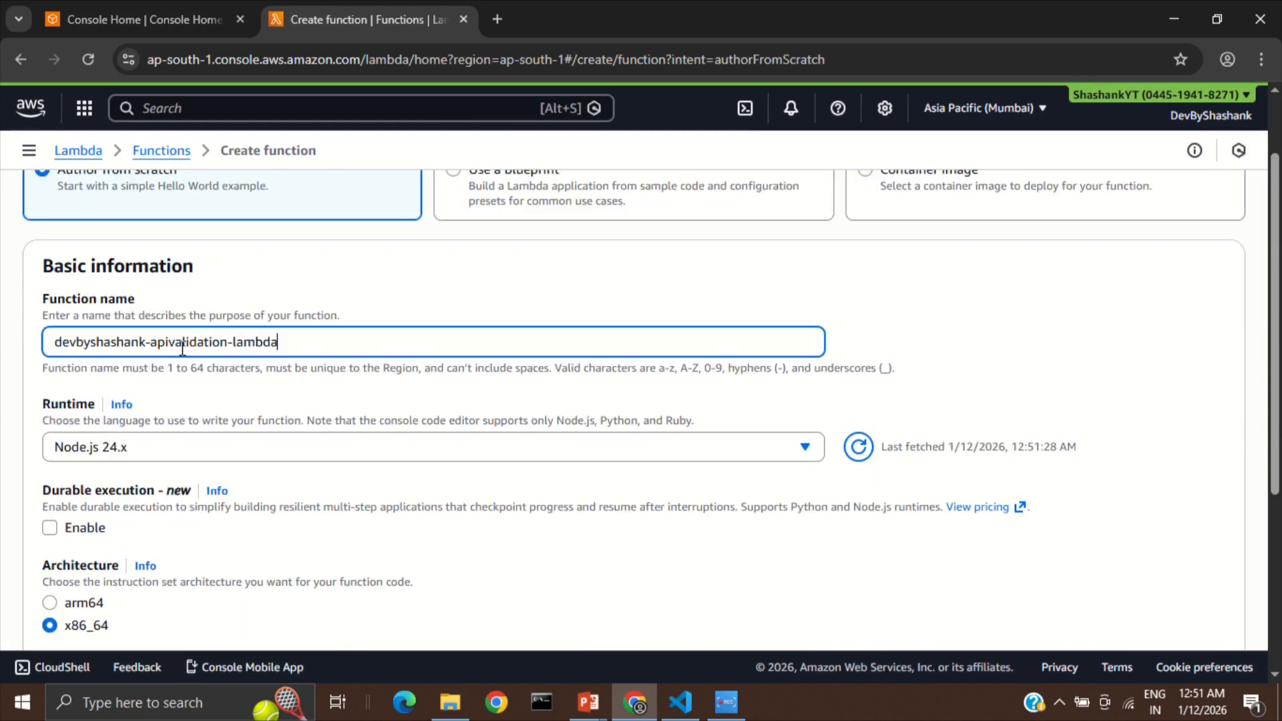
left_click(146, 440)
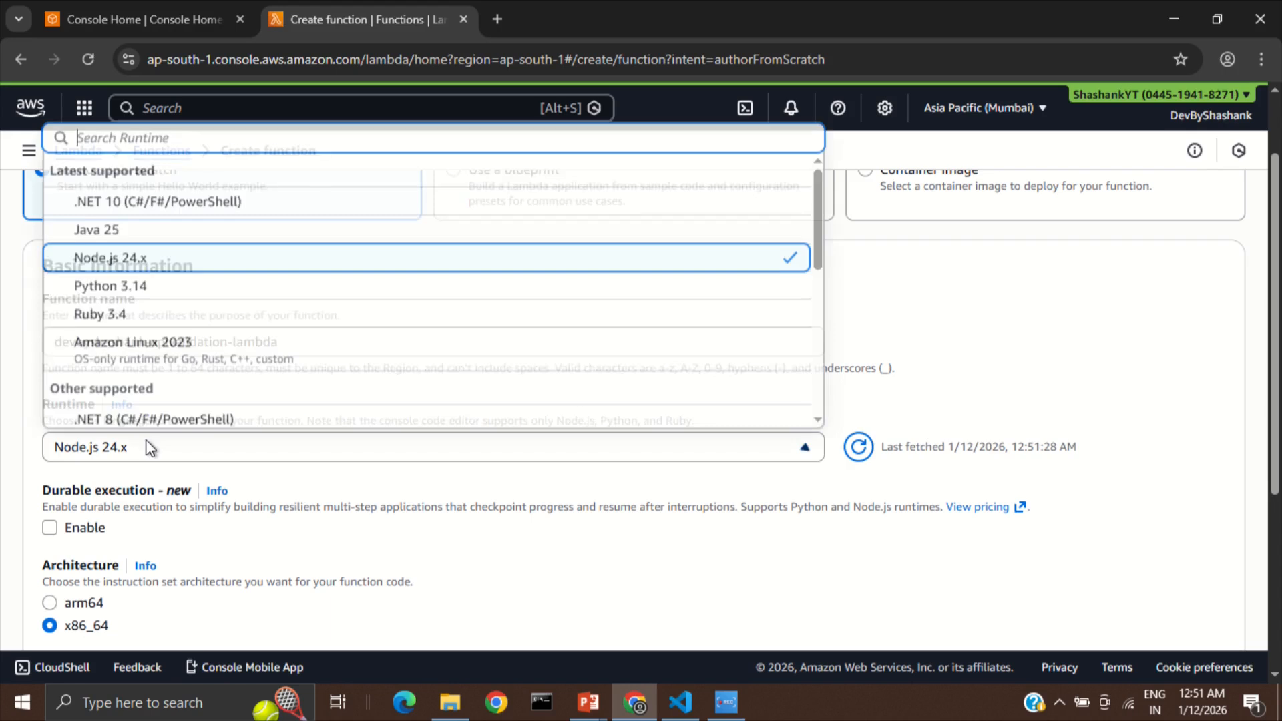
left_click(123, 289)
scroll(261, 486, "down", 4)
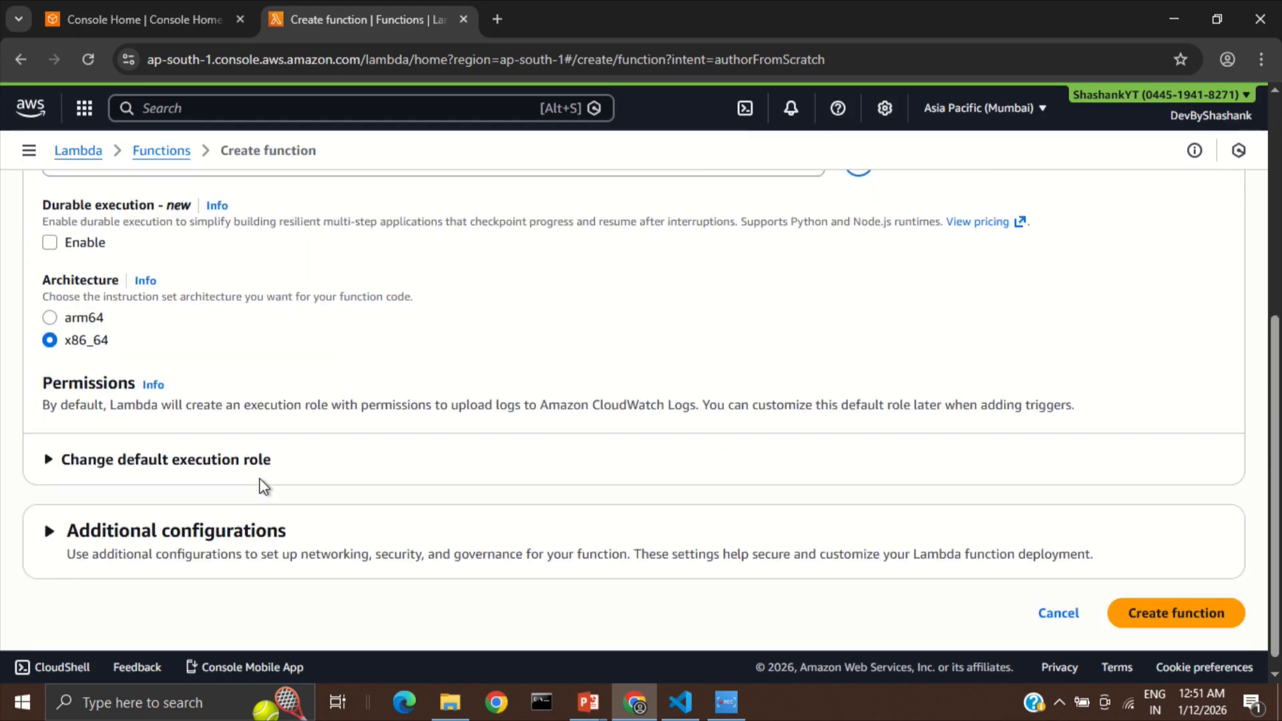
left_click(1185, 625)
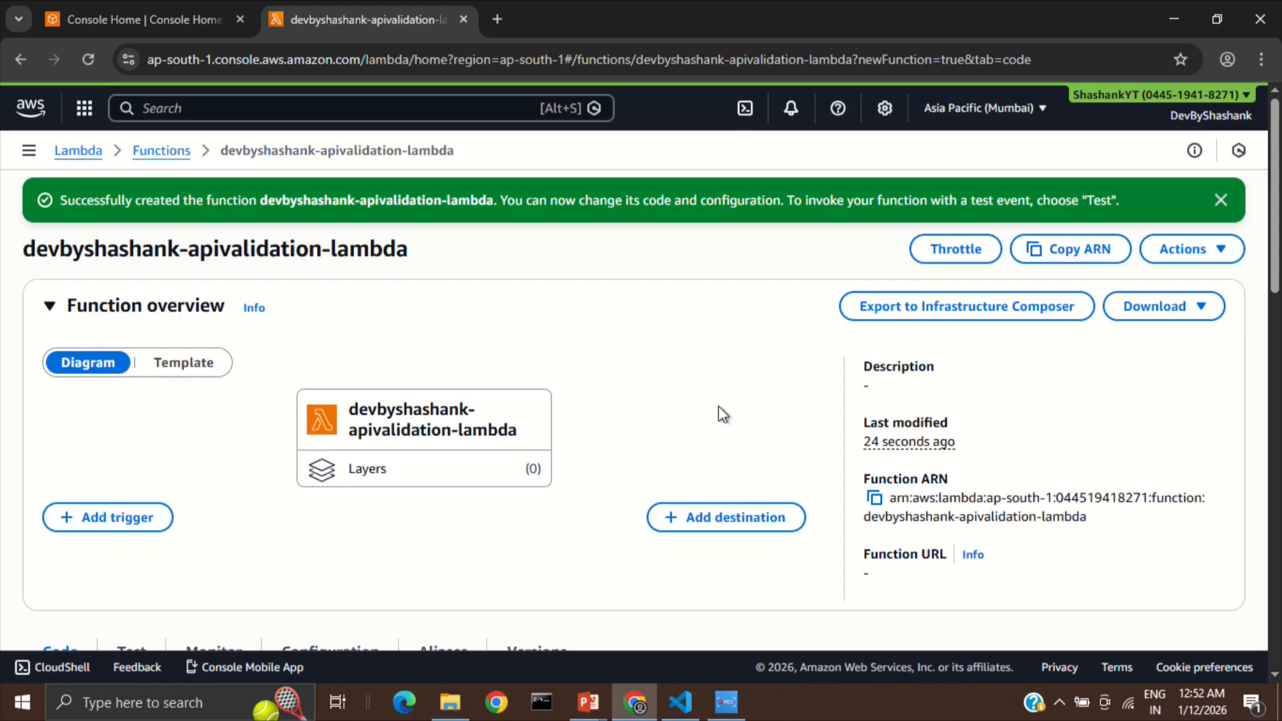
Add print("event", event) at the start of the Lambda handler and deploy the updated code.
scroll(719, 412, "down", 6)
type("prin")
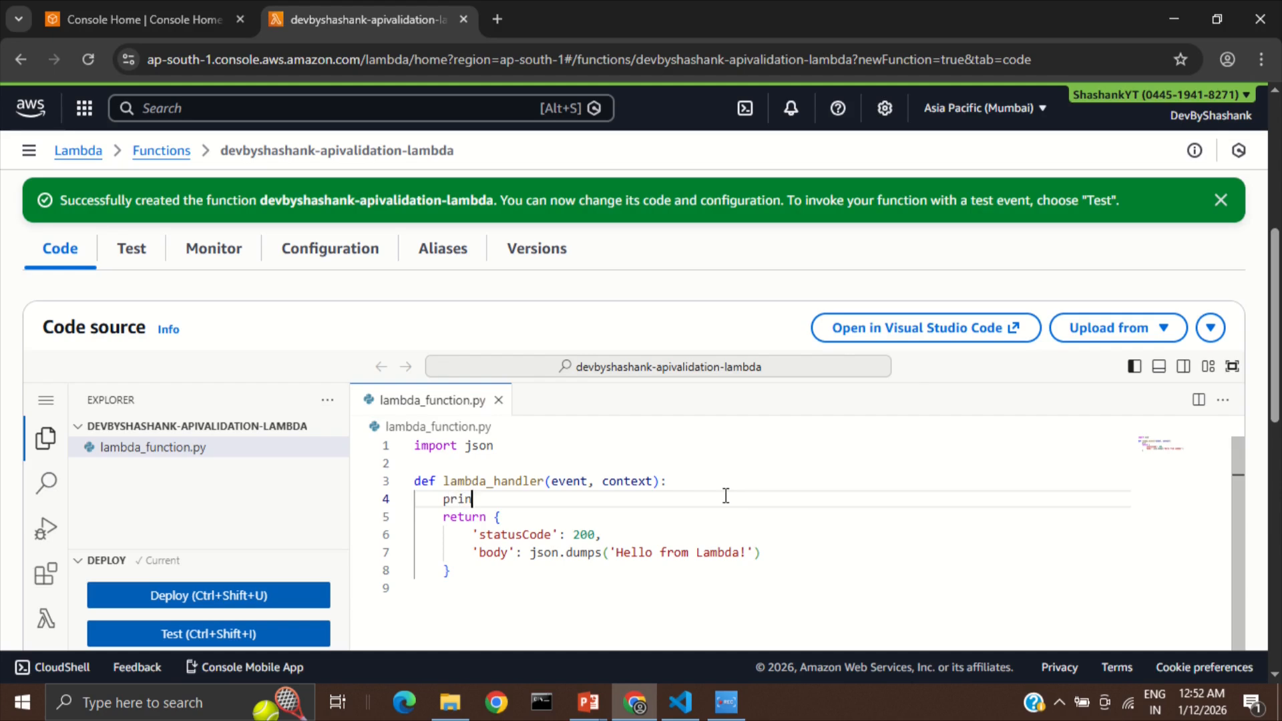
type("t(\"event\", event")
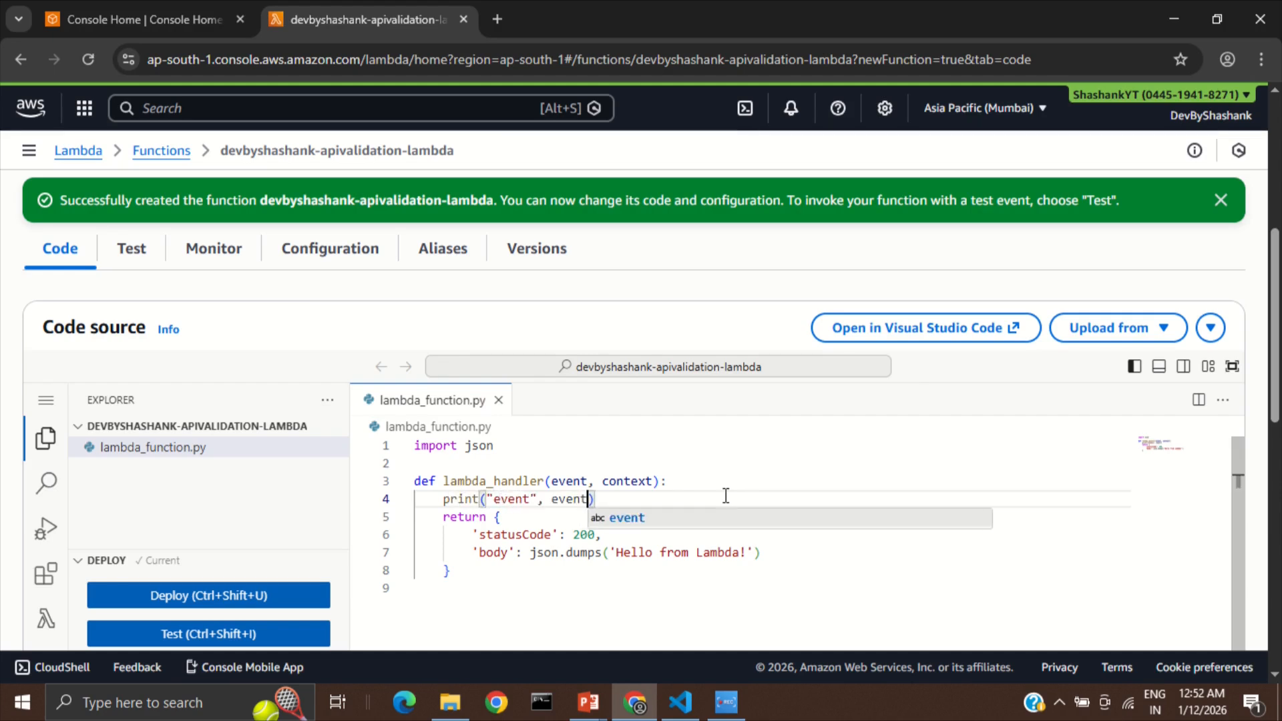
key("ctrl+End")
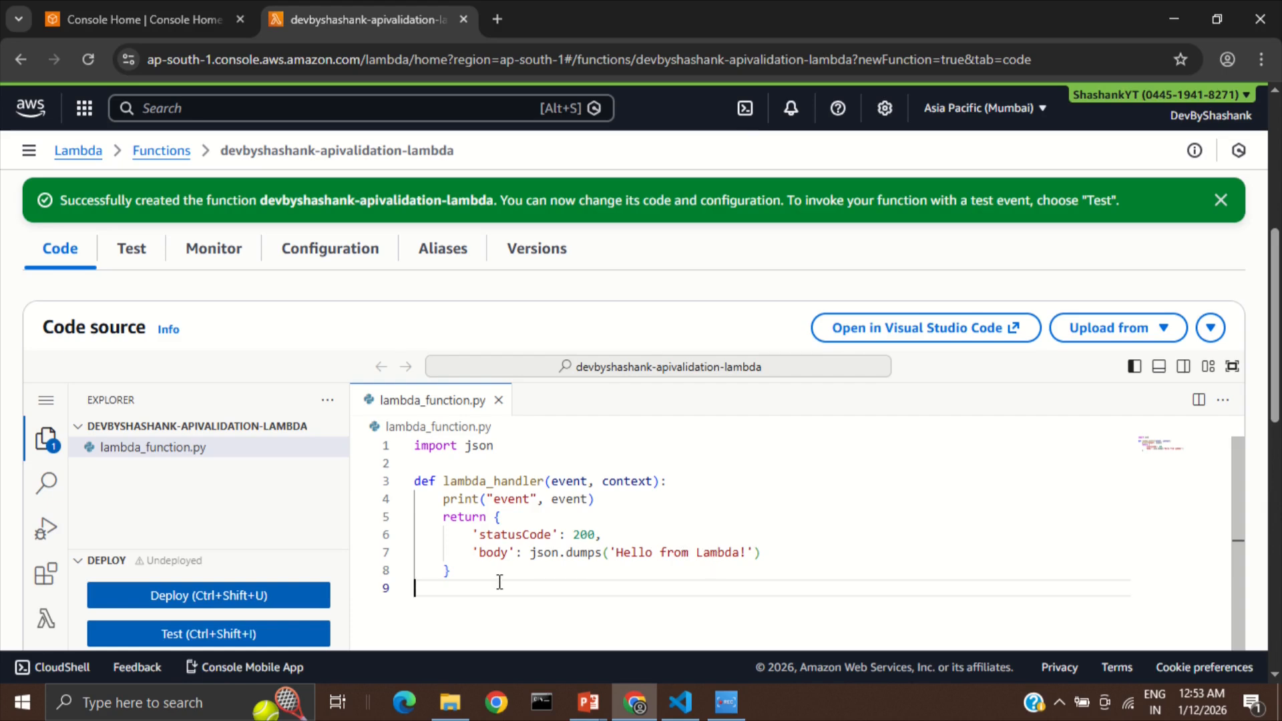
left_click(230, 596)
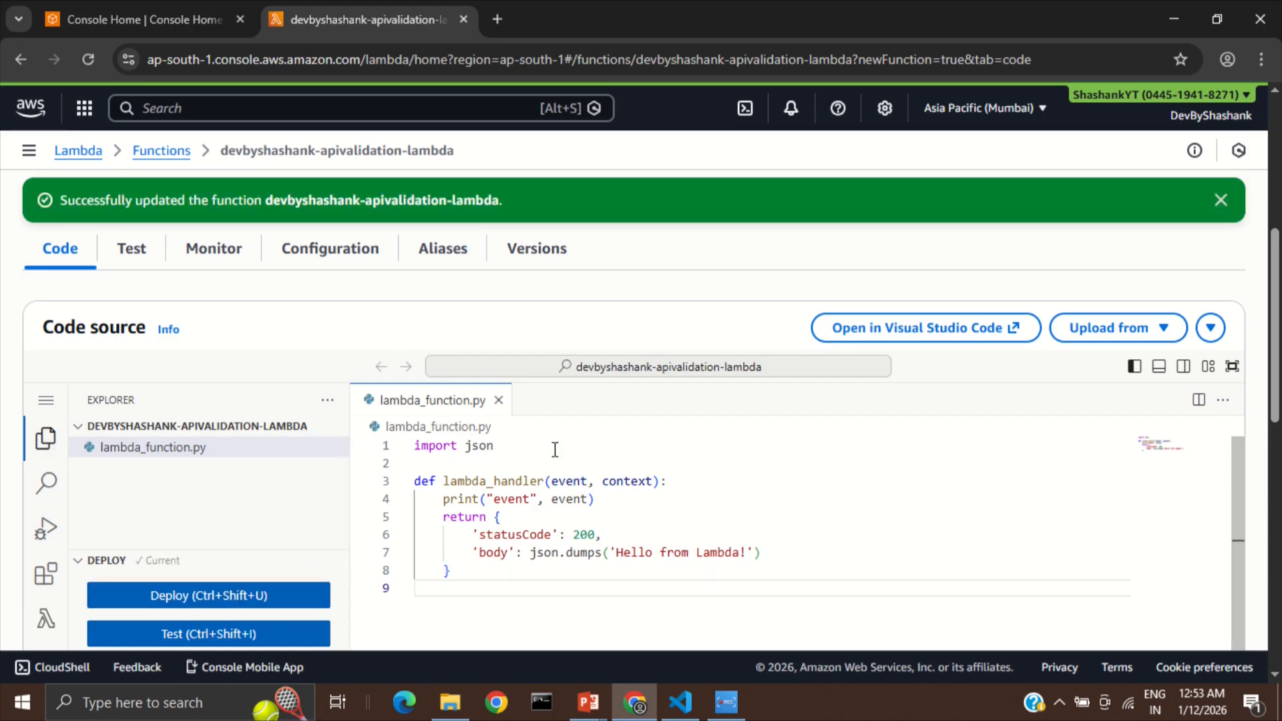
Find the API Gateway service and open it in a separate browser tab.
left_click(338, 106)
type("apig")
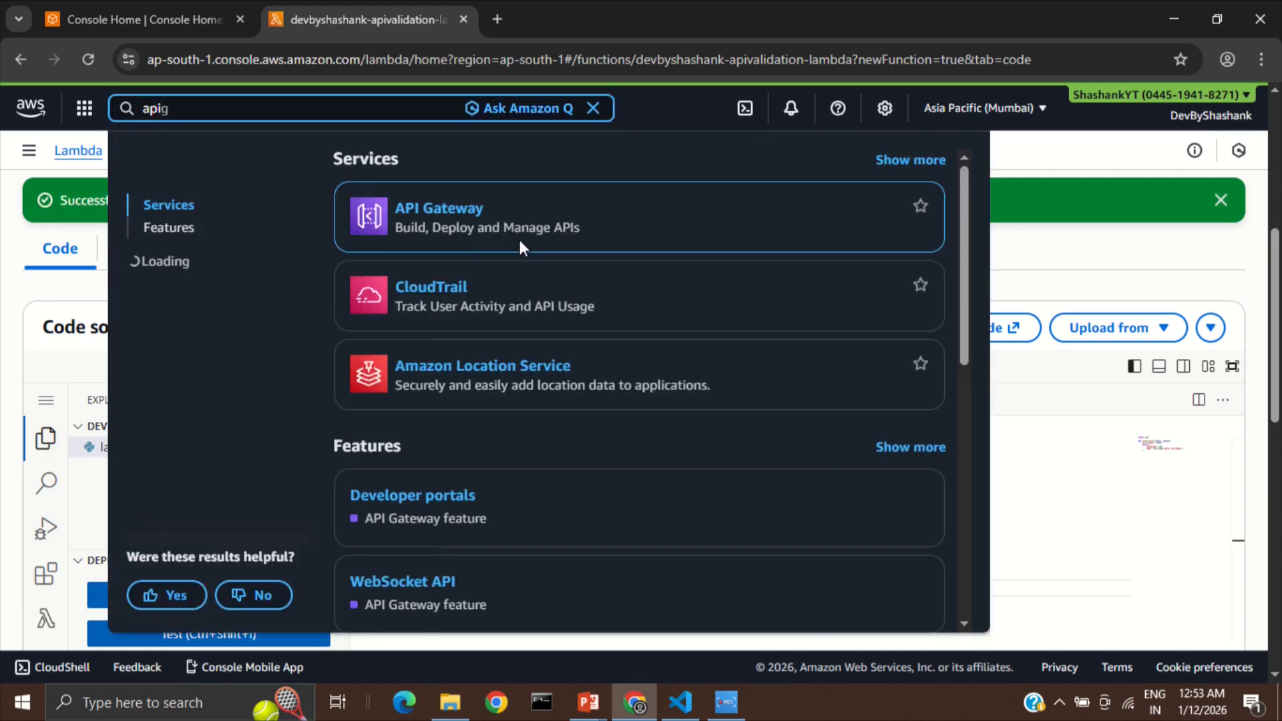
middle_click(445, 208)
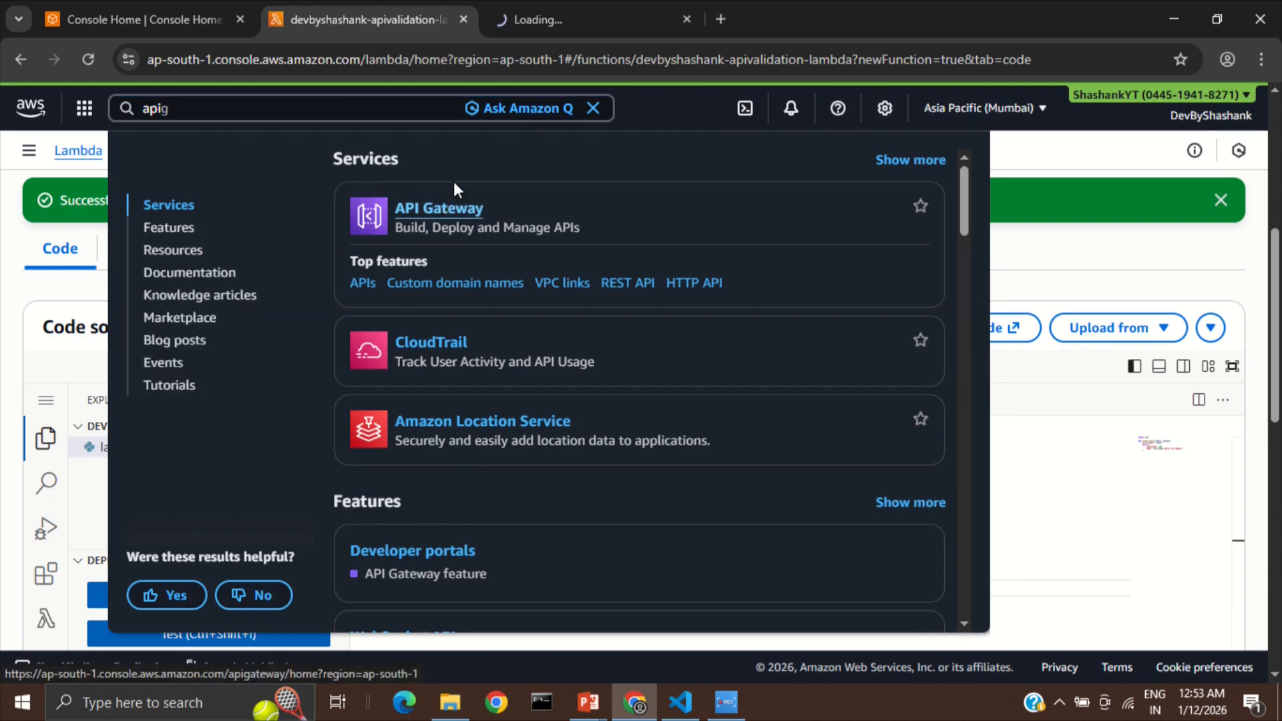
left_click(551, 16)
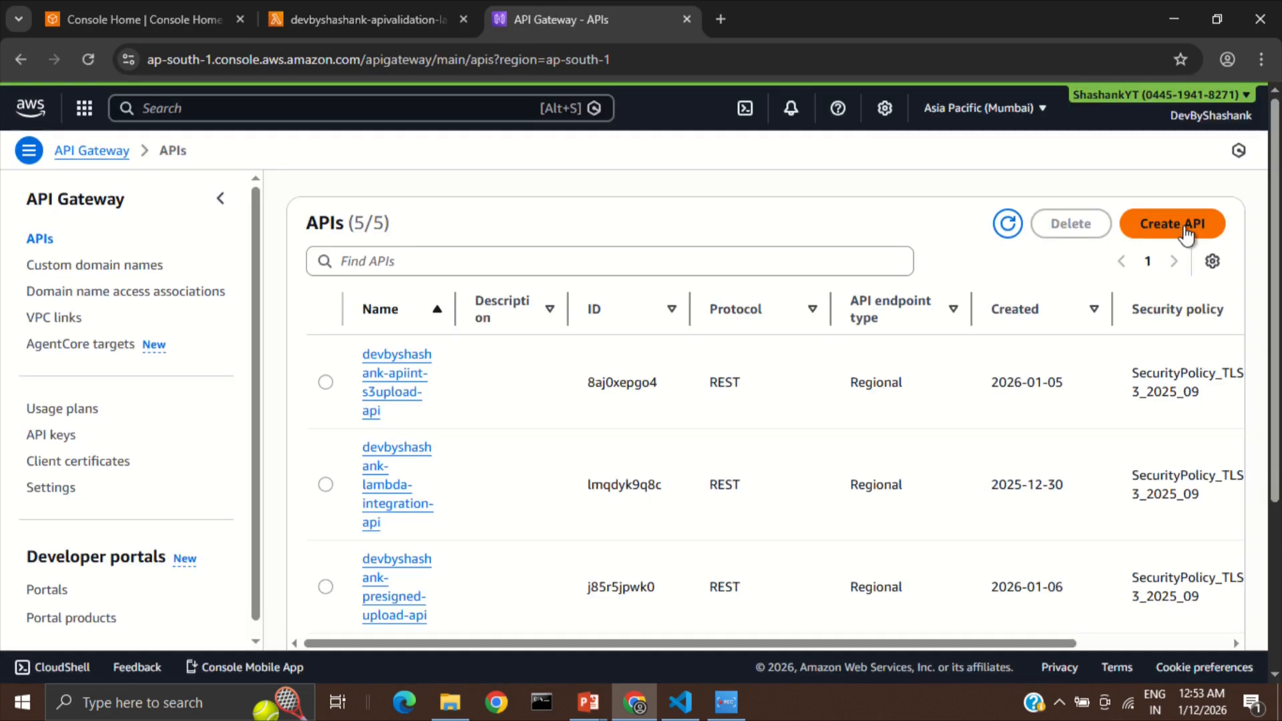
Create a new REST API named devbyshashank-apivalidation-api with the security policy SecurityPolicy_TLS13_1_3_2025_09.
left_click(1185, 229)
scroll(310, 373, "down", 5)
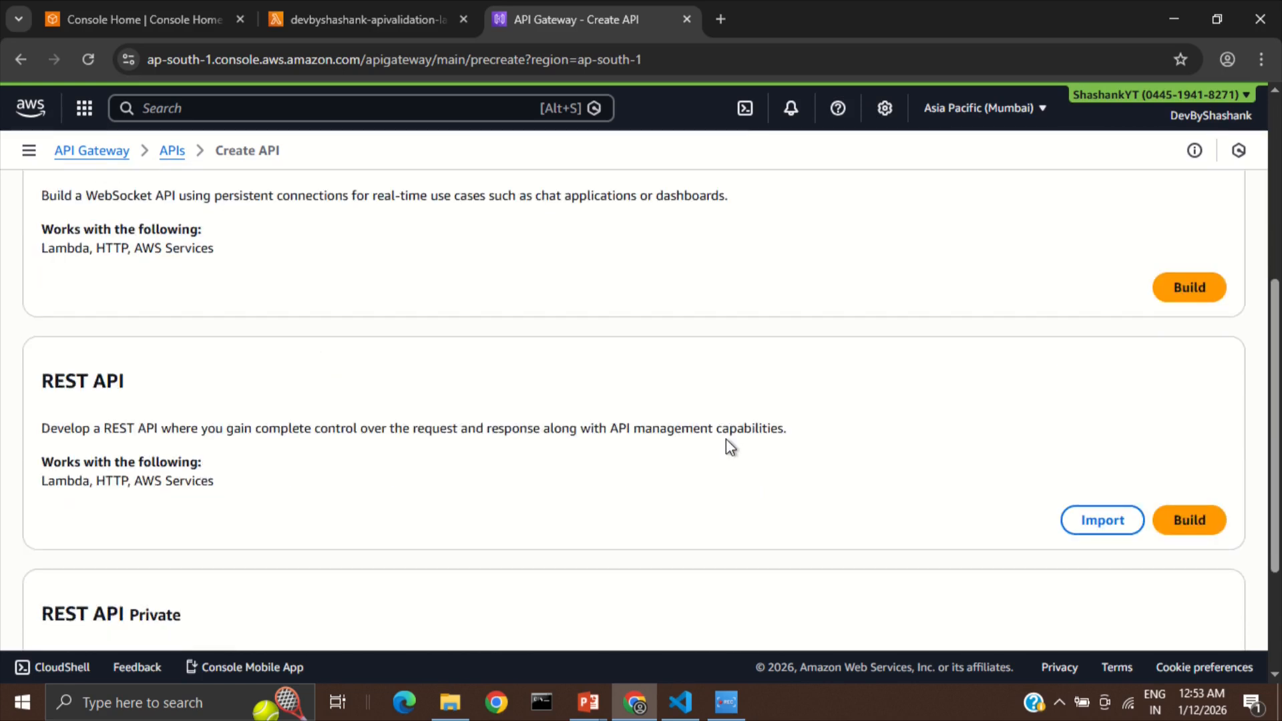
left_click(1195, 523)
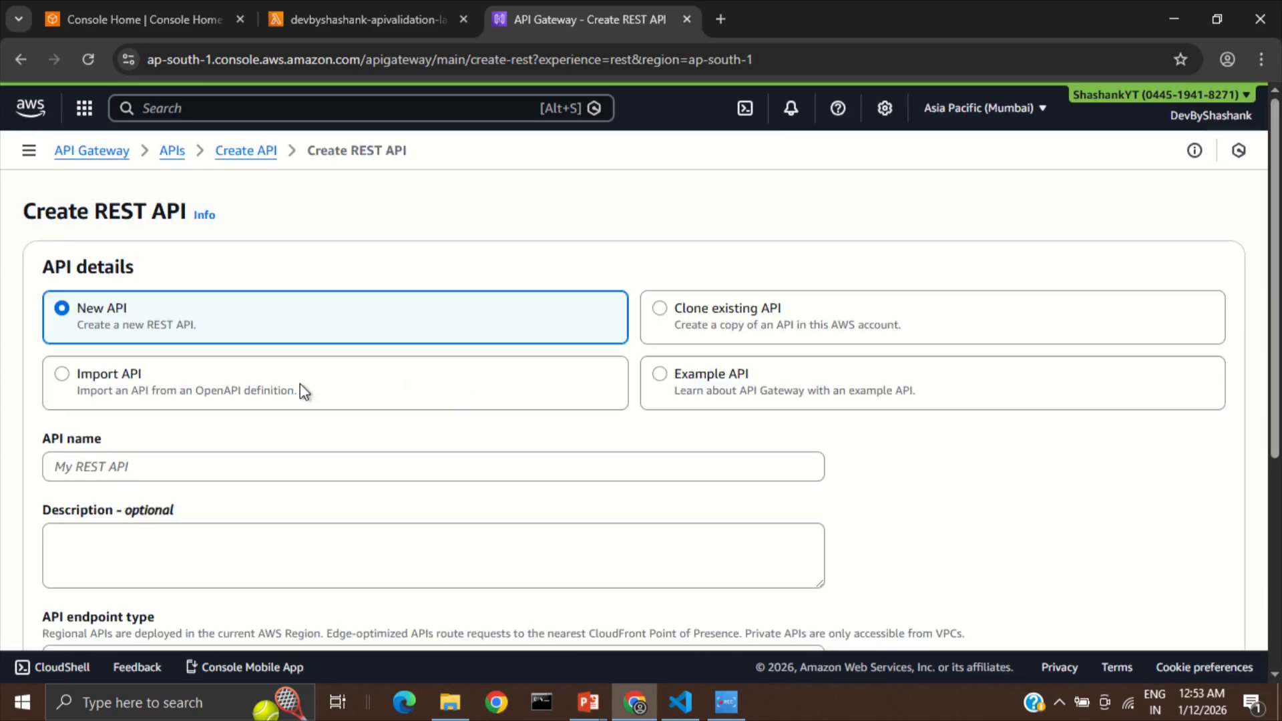
left_click(219, 466)
type("devbyshashank-apivalidation-")
type("api")
scroll(219, 462, "down", 3)
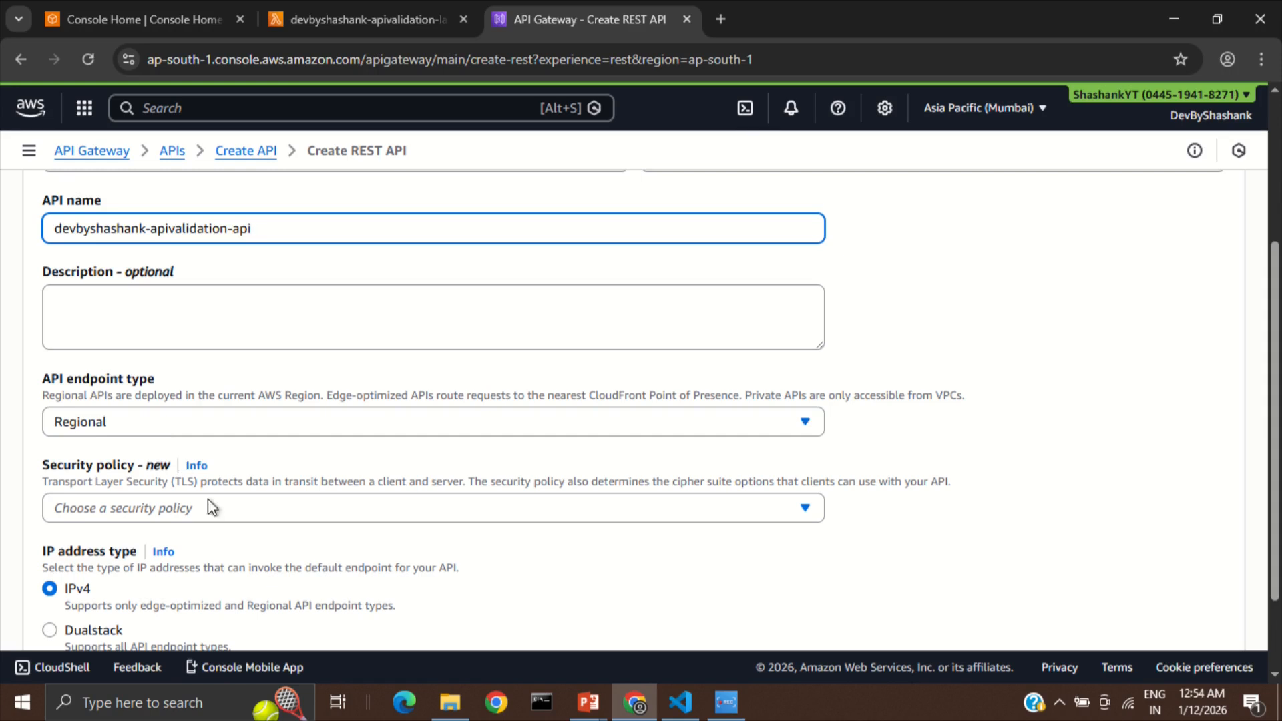
left_click(233, 514)
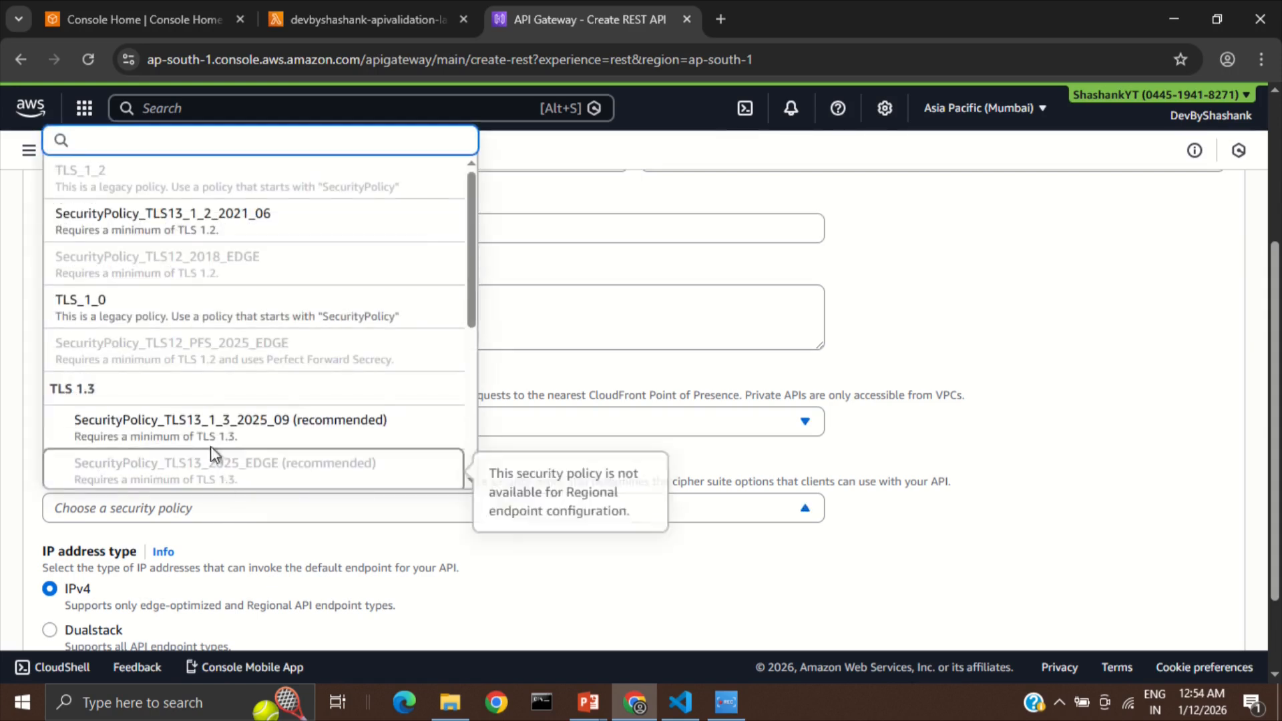
left_click(211, 422)
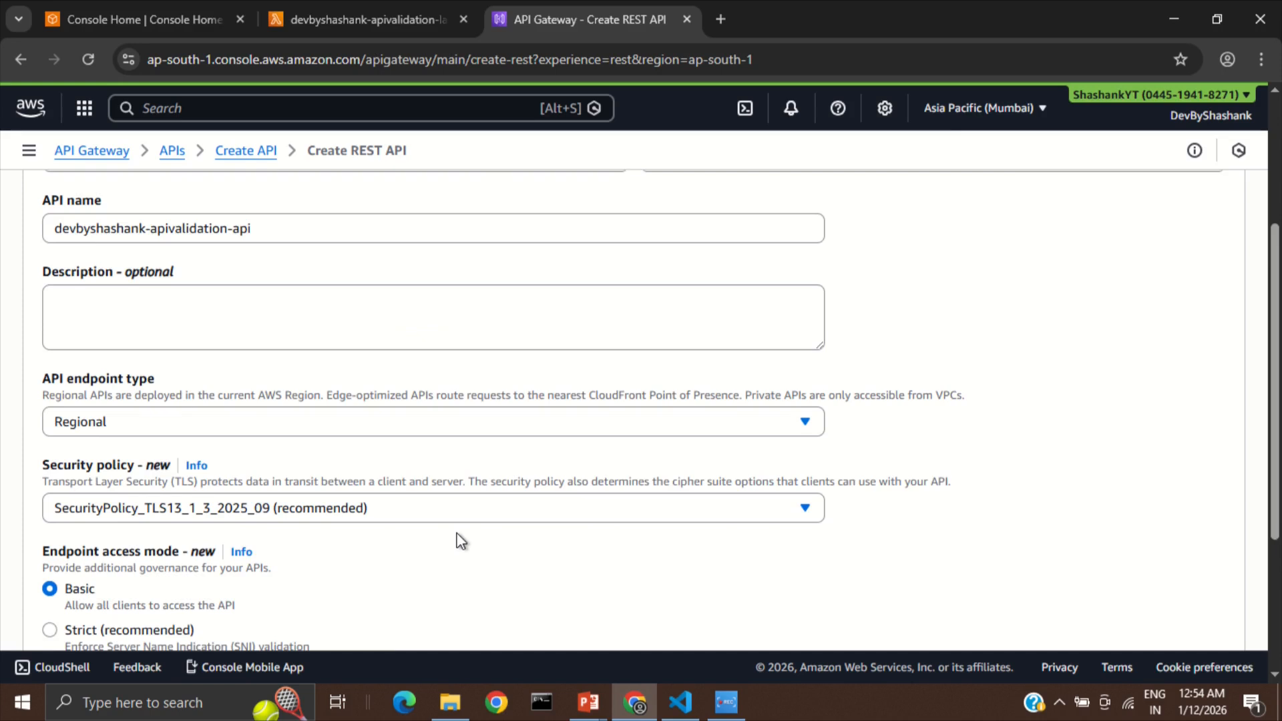
scroll(778, 557, "down", 3)
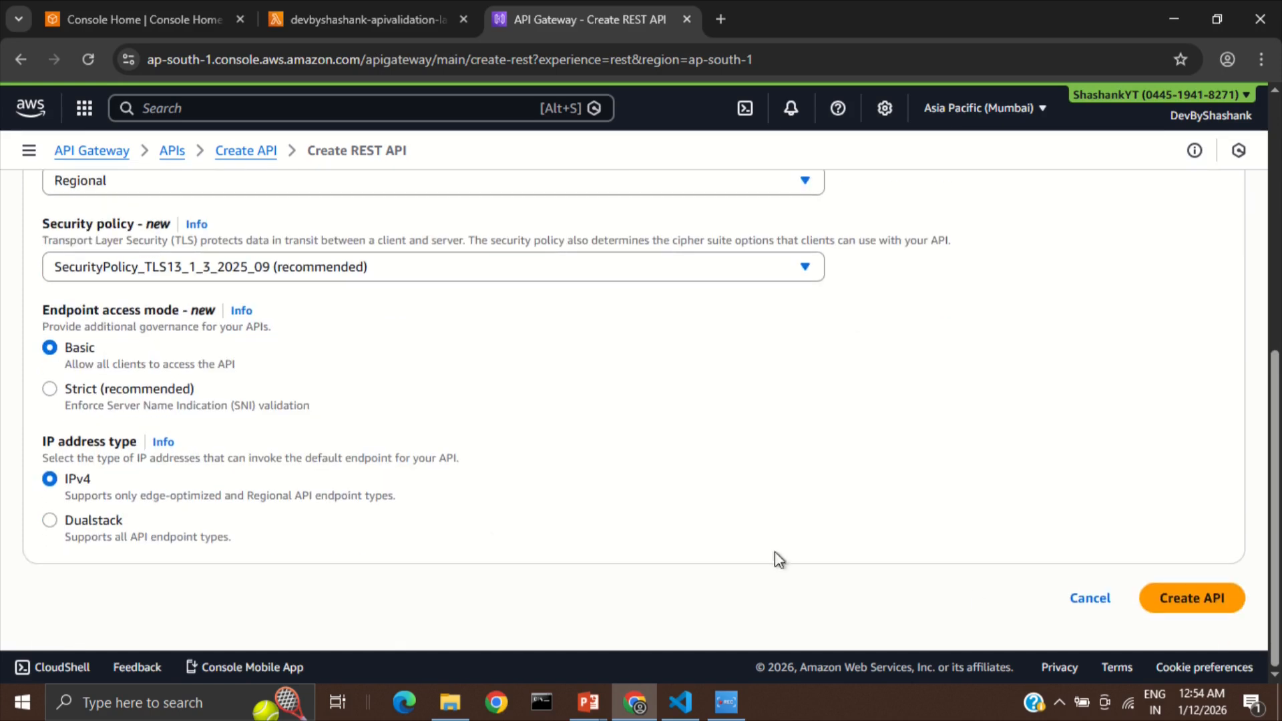
left_click(1195, 598)
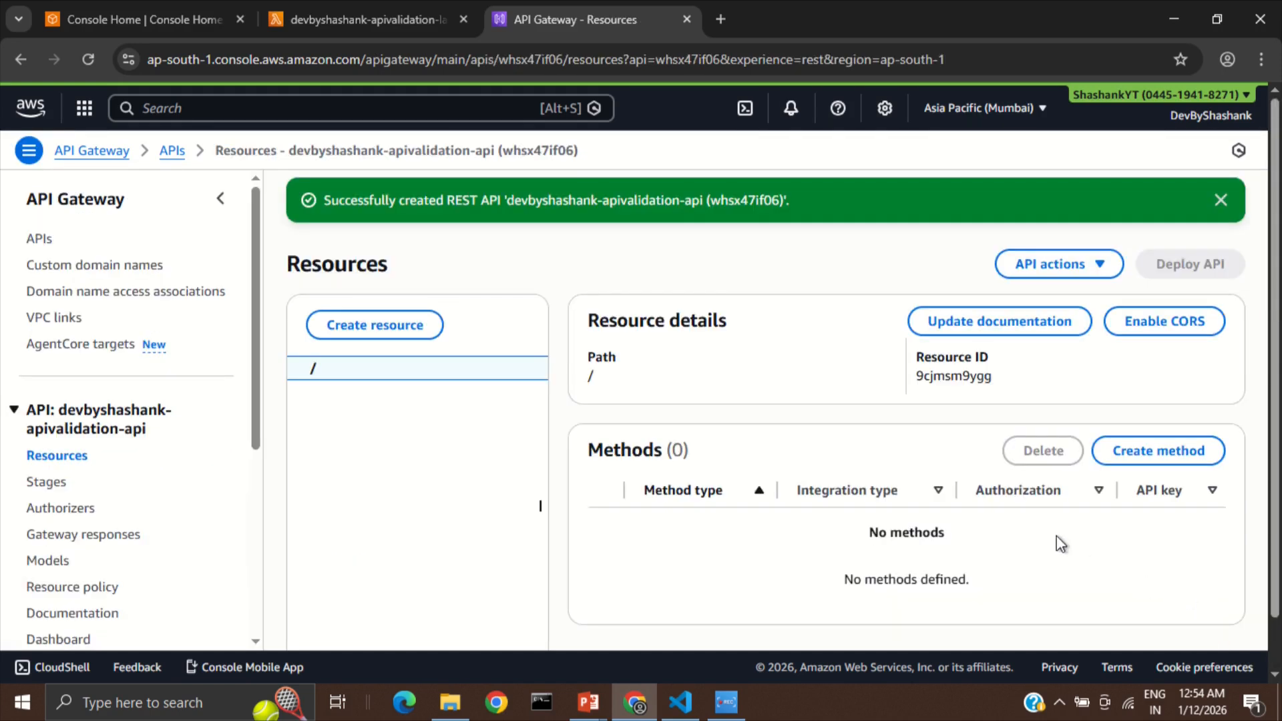
Create a resource named apiValidation under the root path of the API.
left_click(396, 336)
left_click(726, 434)
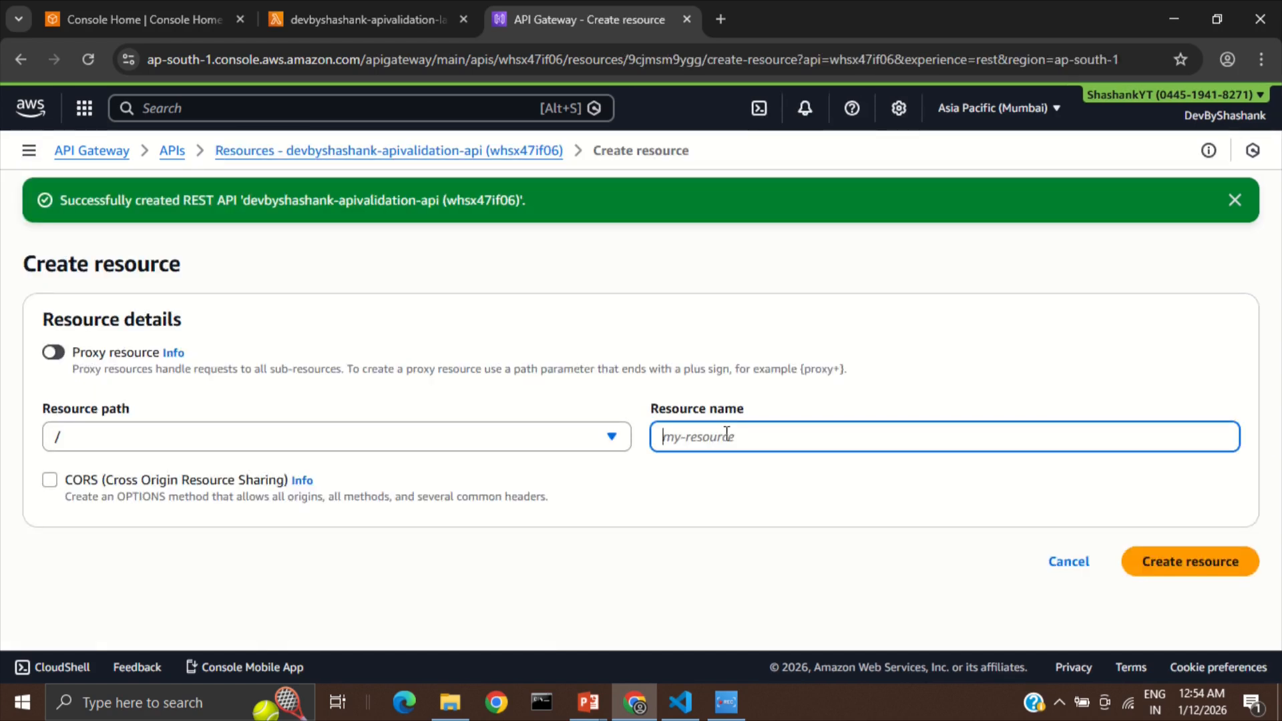
type("apiValidation")
left_click(1225, 567)
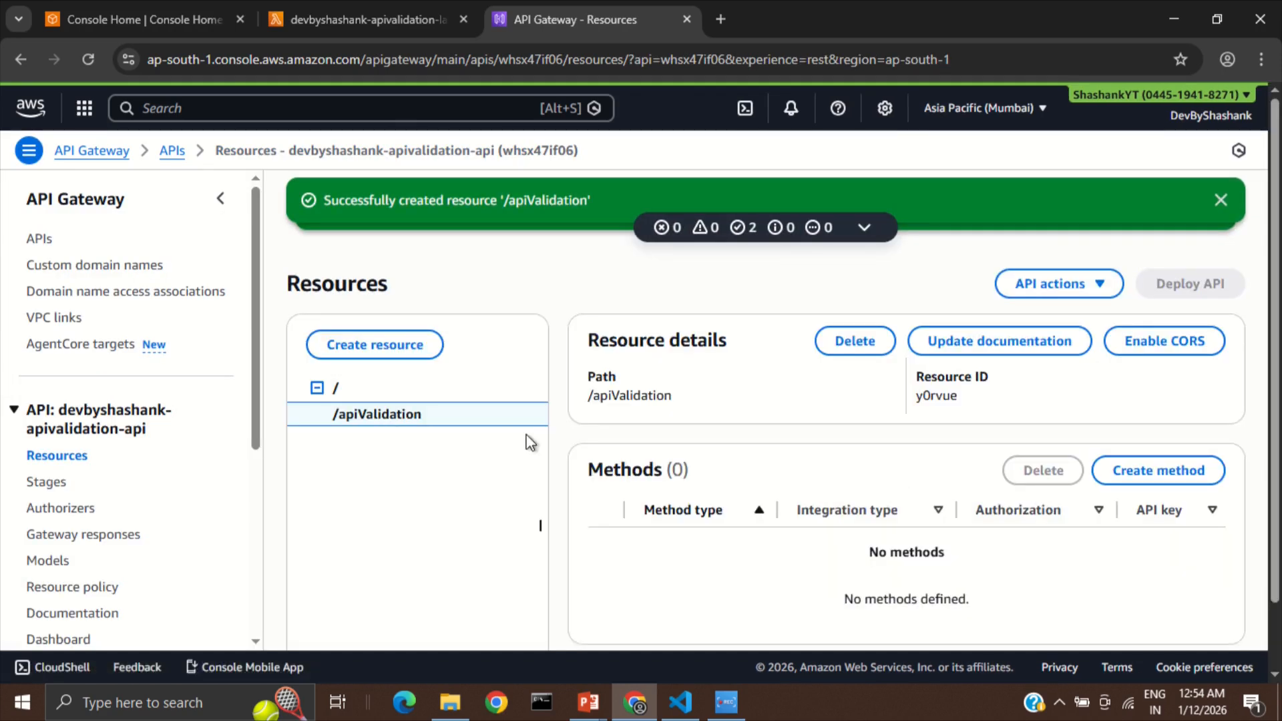
Set up a new GET method on /apiValidation with Lambda function integration and Lambda proxy integration enabled.
left_click(1159, 472)
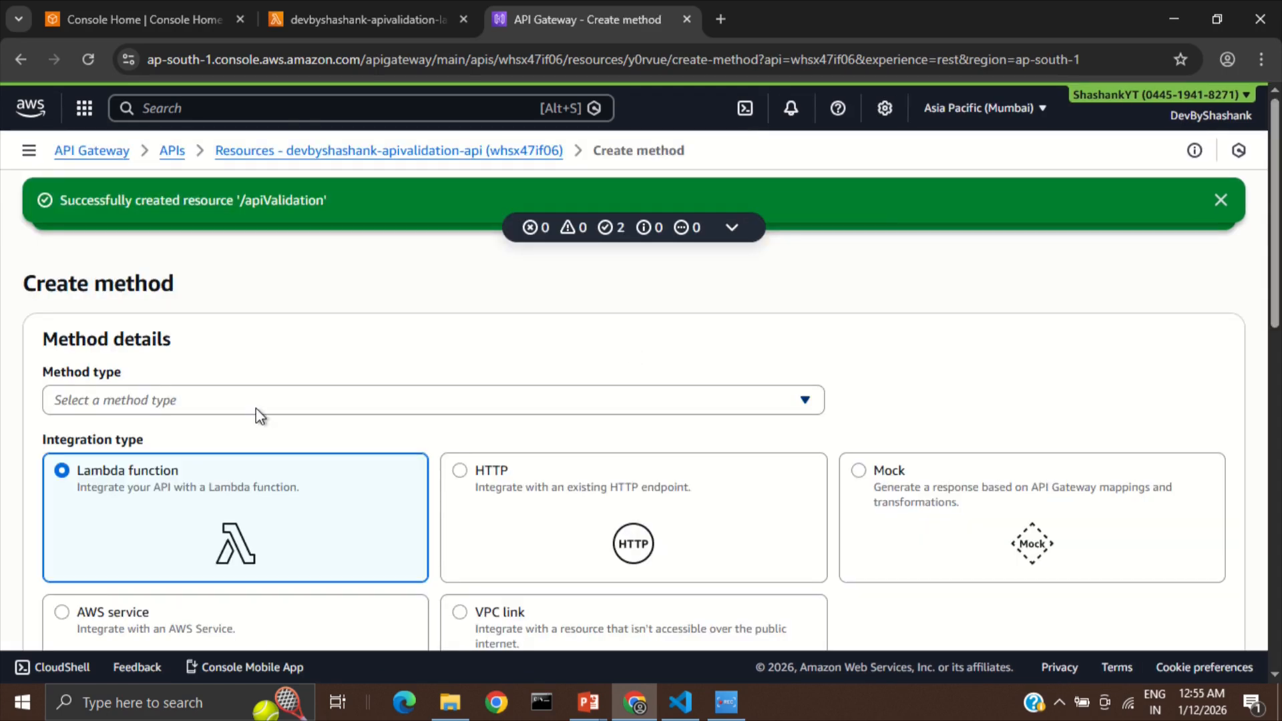
left_click(255, 407)
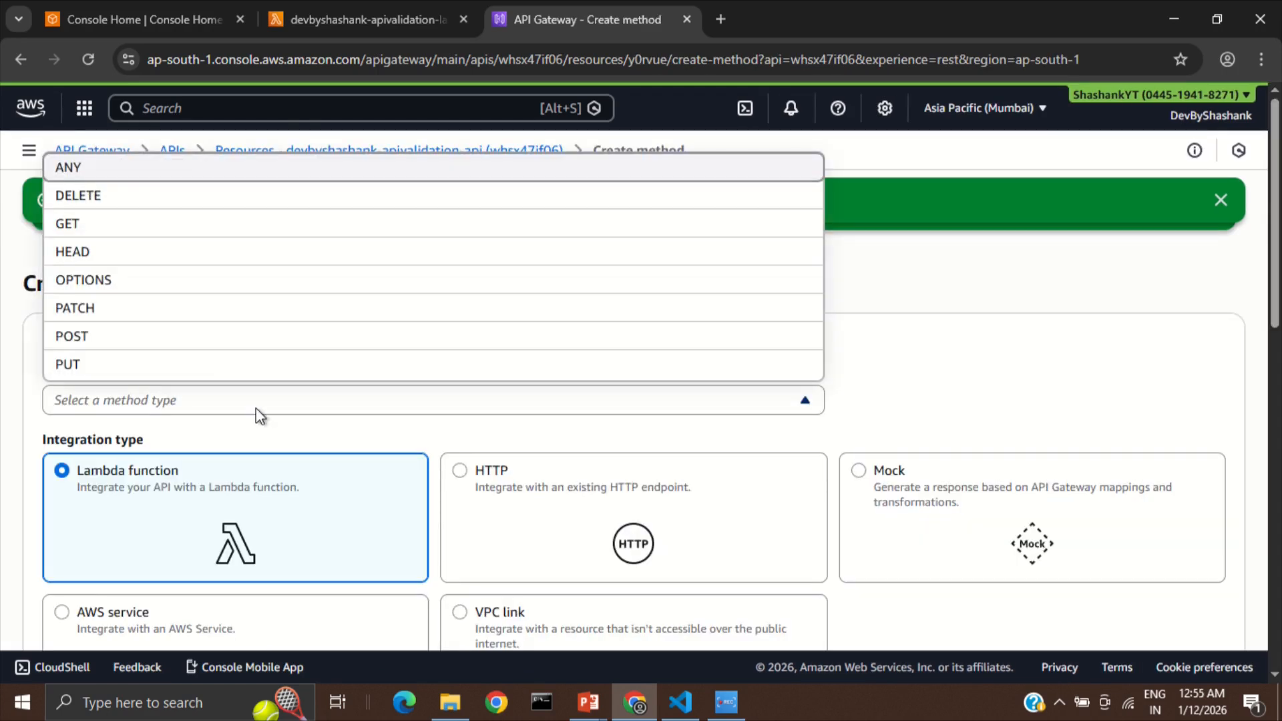
left_click(118, 224)
scroll(230, 388, "down", 4)
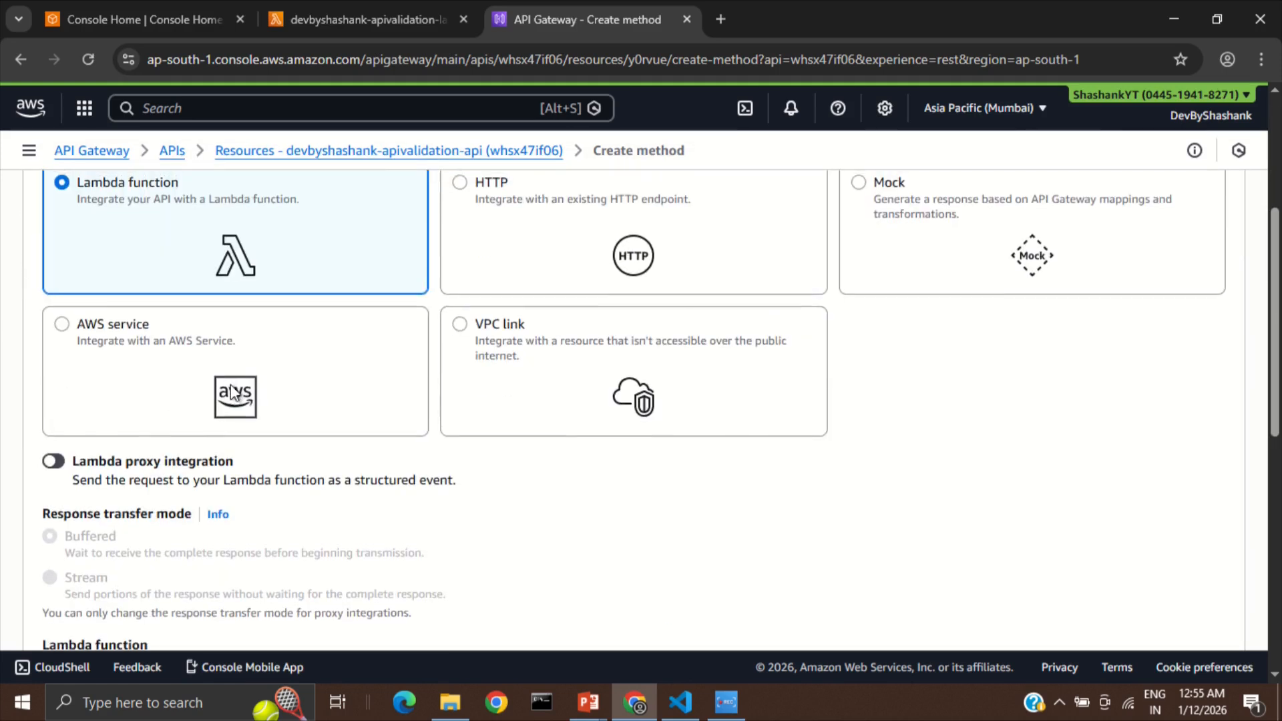
scroll(232, 392, "up", 2)
scroll(281, 437, "down", 3)
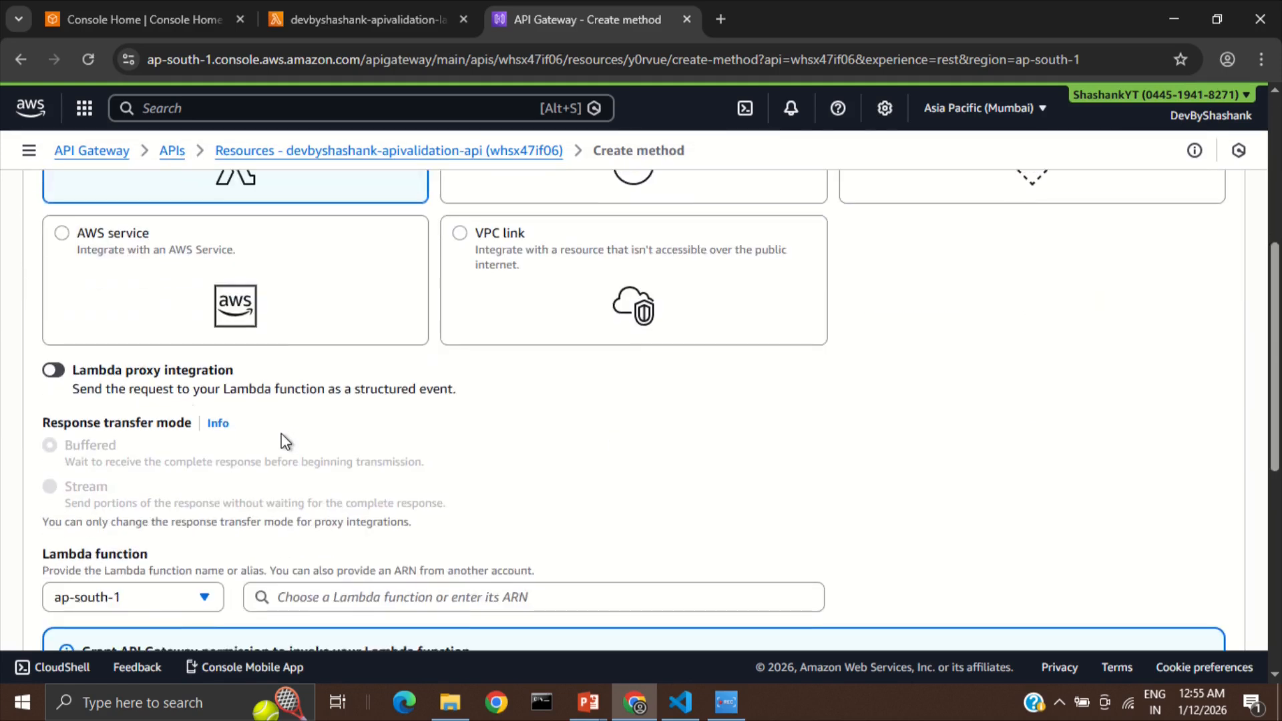
left_click(53, 370)
Select the devbyshashank-apivalidation-lambda function as the integration target and create the GET method.
scroll(209, 423, "down", 3)
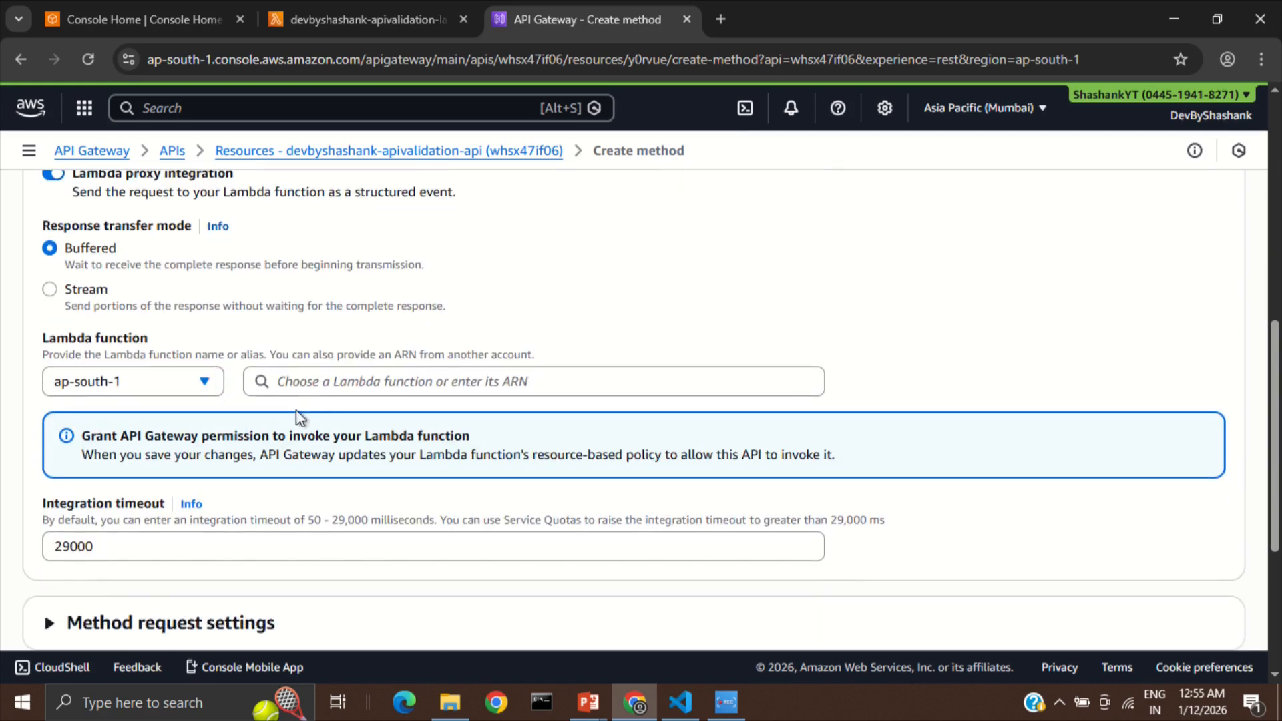
left_click(430, 386)
left_click(454, 414)
scroll(552, 452, "down", 2)
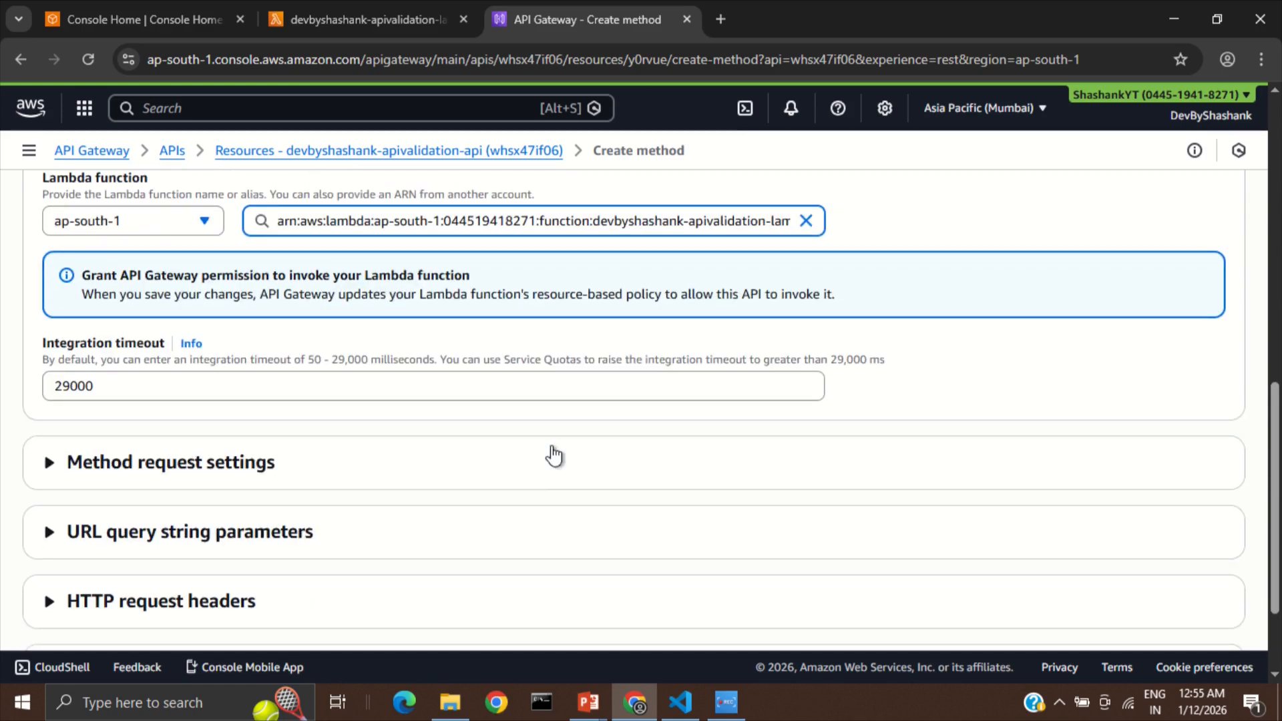
scroll(554, 456, "down", 2)
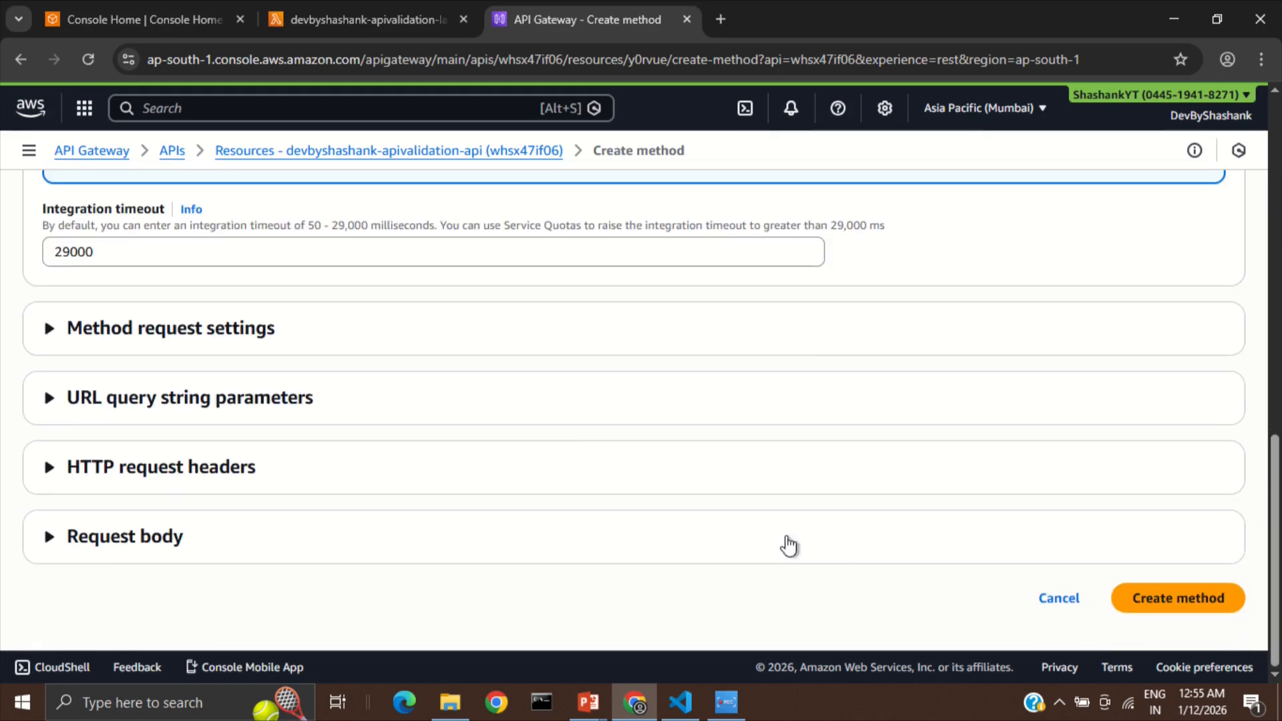
left_click(1166, 599)
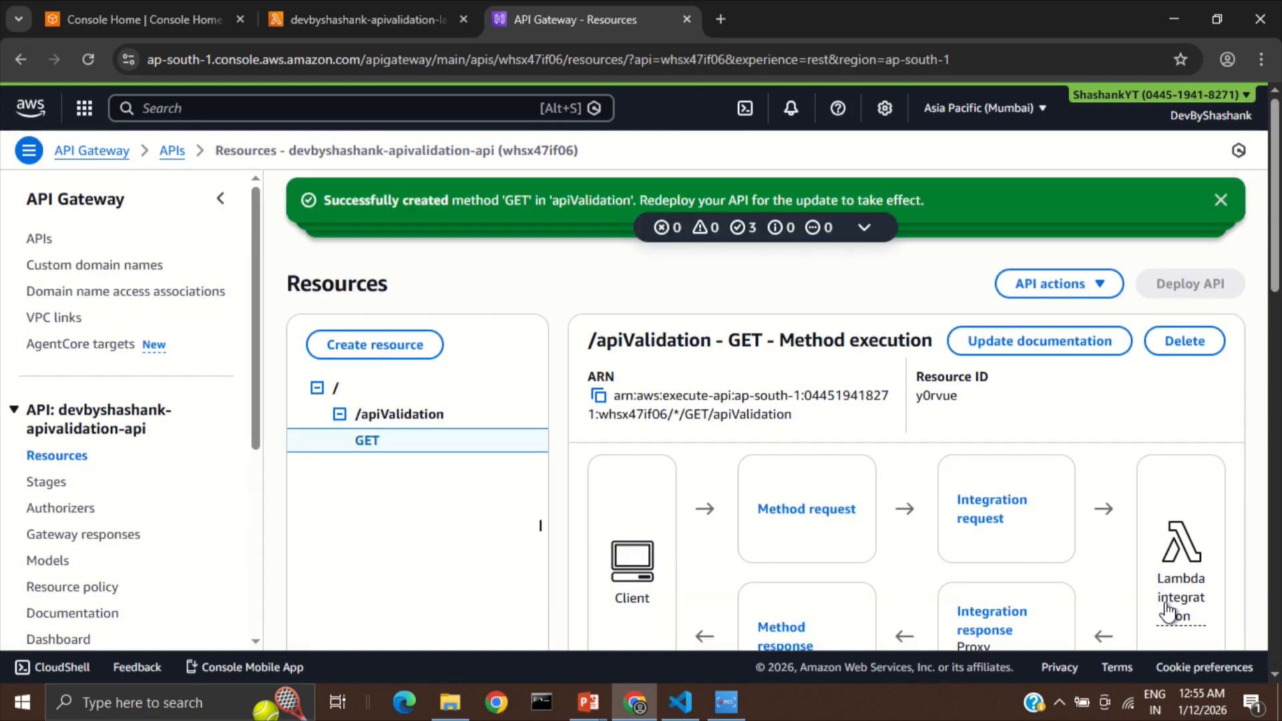
Run a test call of the GET method on /apiValidation without parameters and examine its response.
scroll(1165, 486, "down", 3)
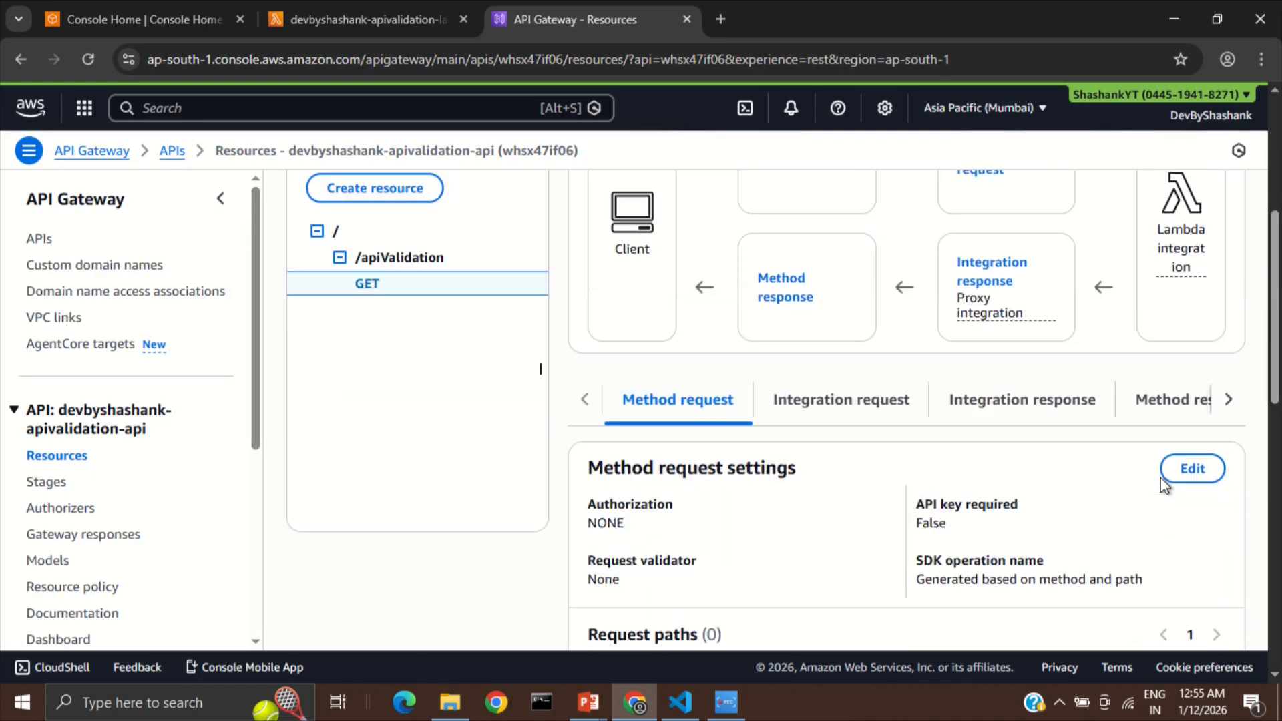
left_click(1229, 398)
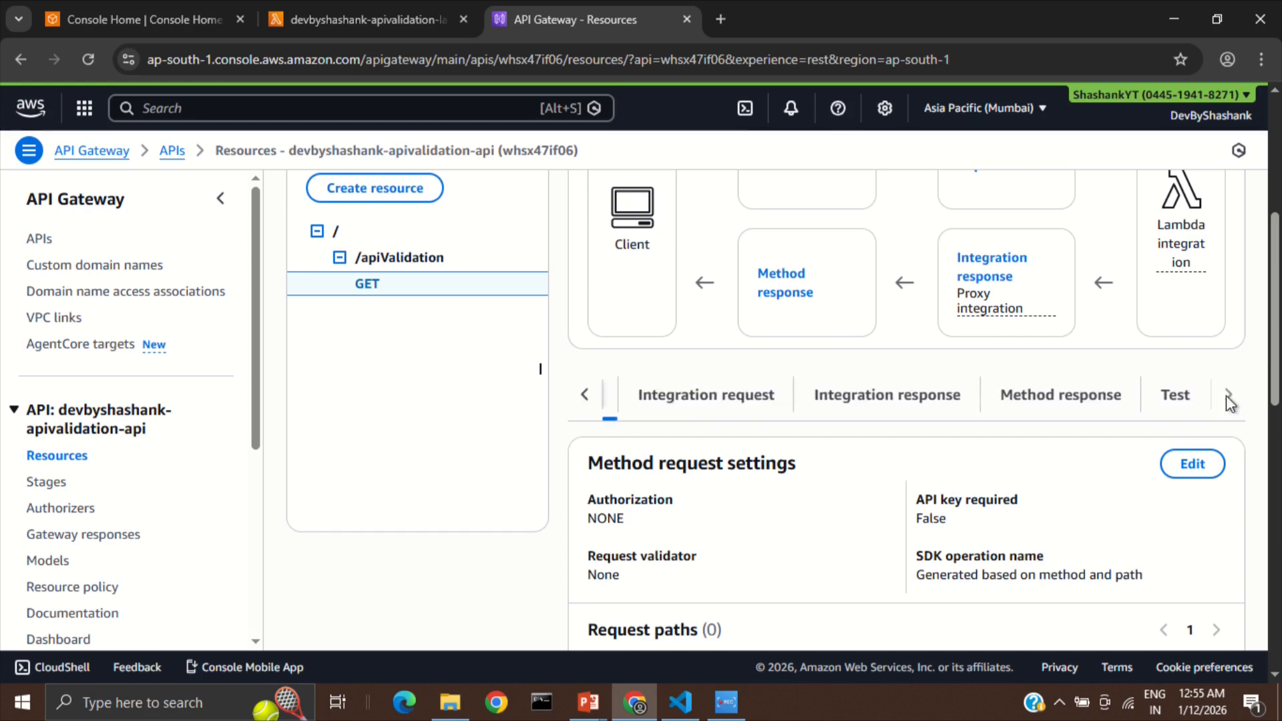
left_click(1174, 395)
scroll(1016, 488, "down", 3)
scroll(1015, 488, "down", 1)
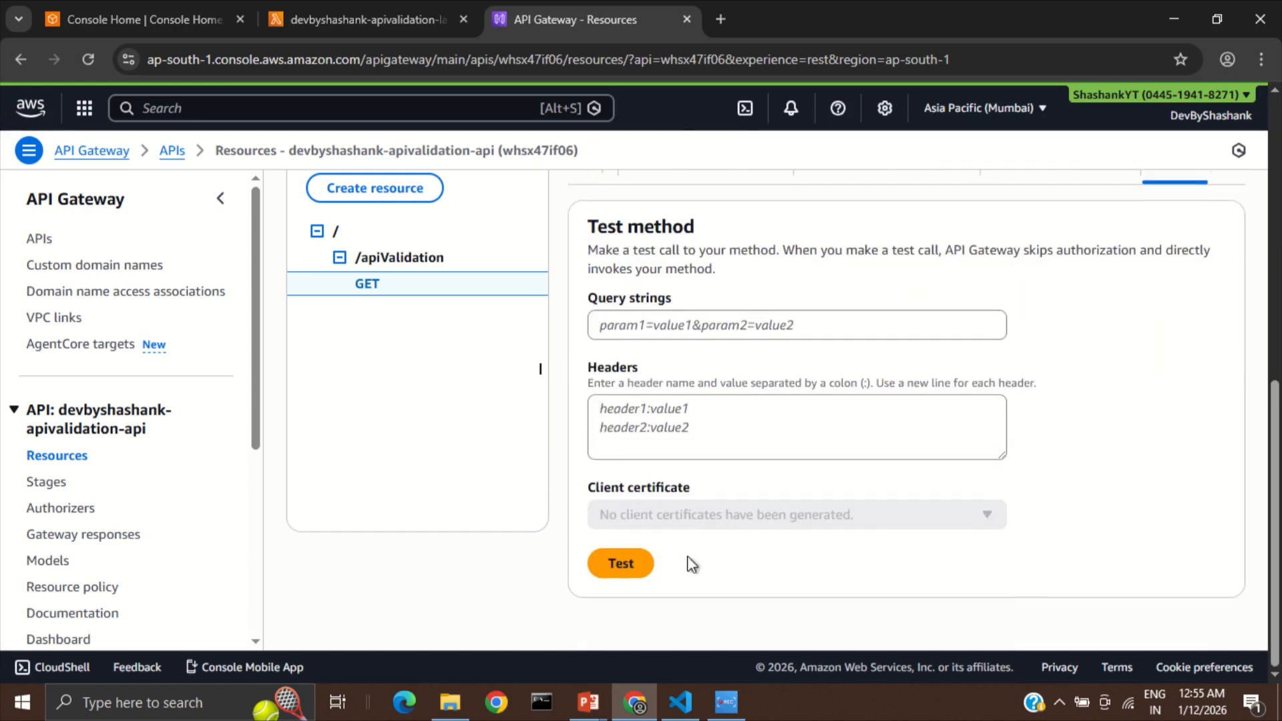
left_click(621, 565)
scroll(649, 344, "down", 5)
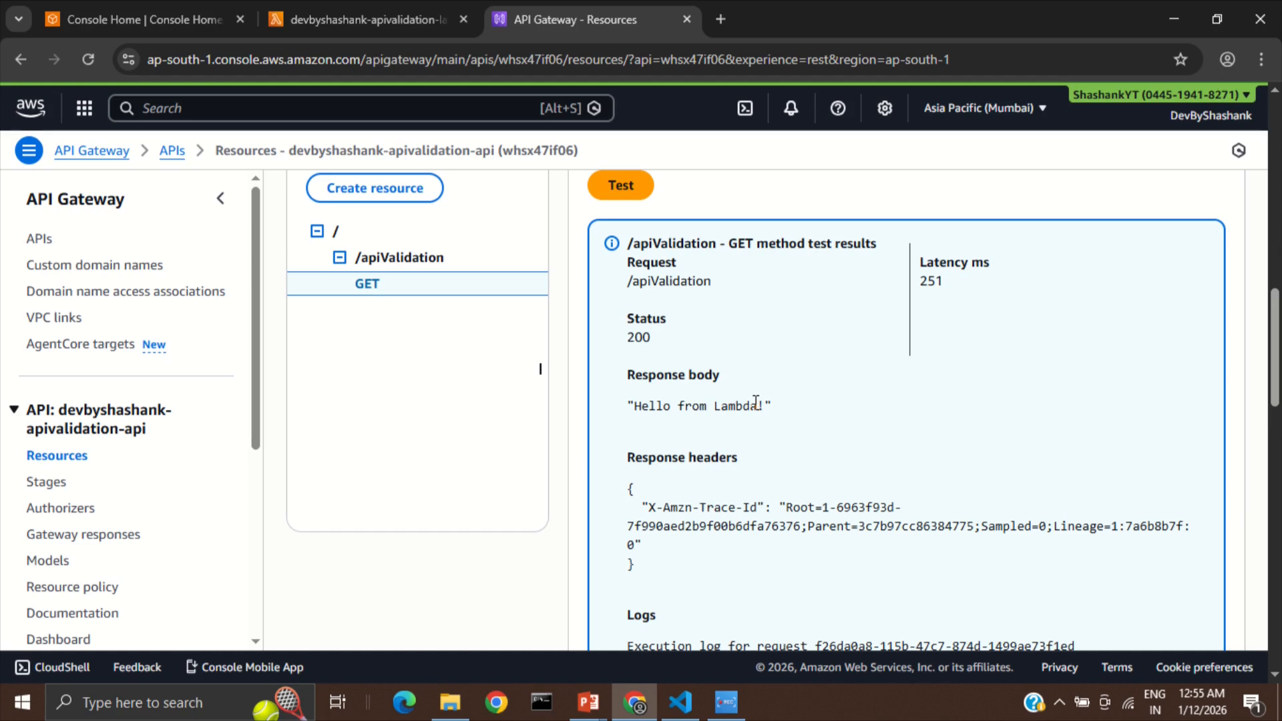
Refresh the API's resources page and deploy the API to a new stage named dev.
scroll(756, 401, "up", 10)
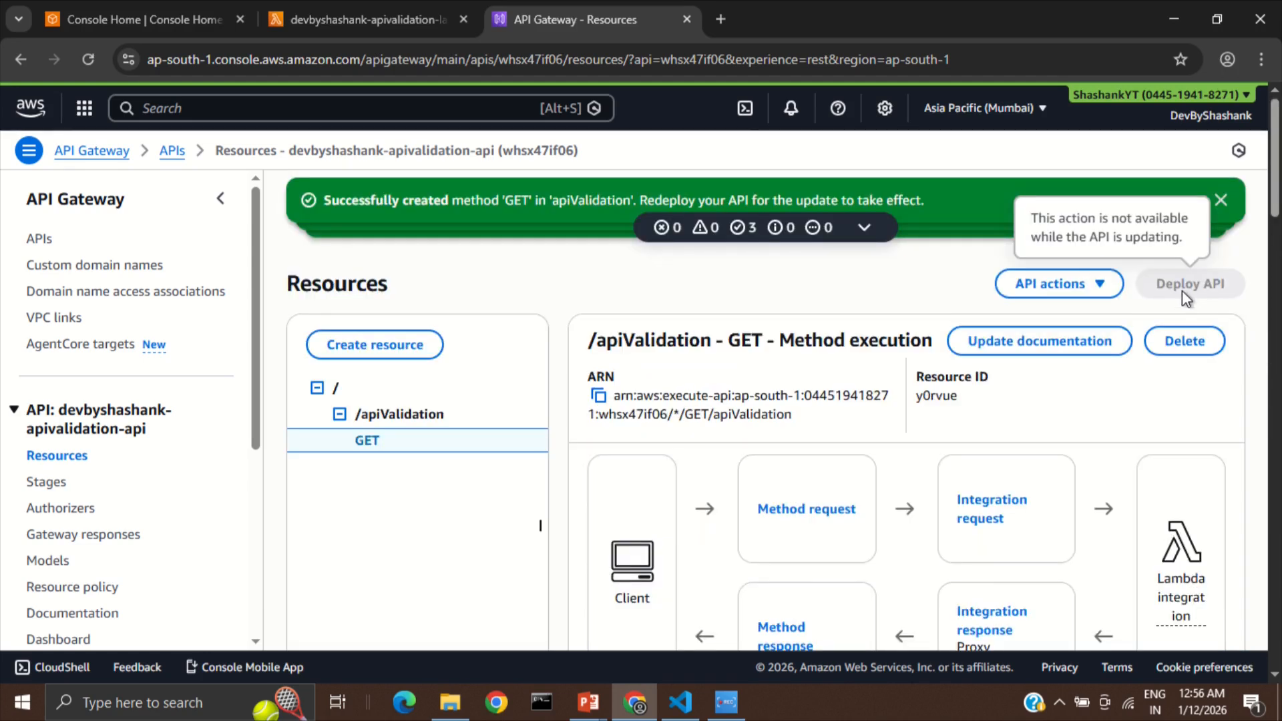
key("F5")
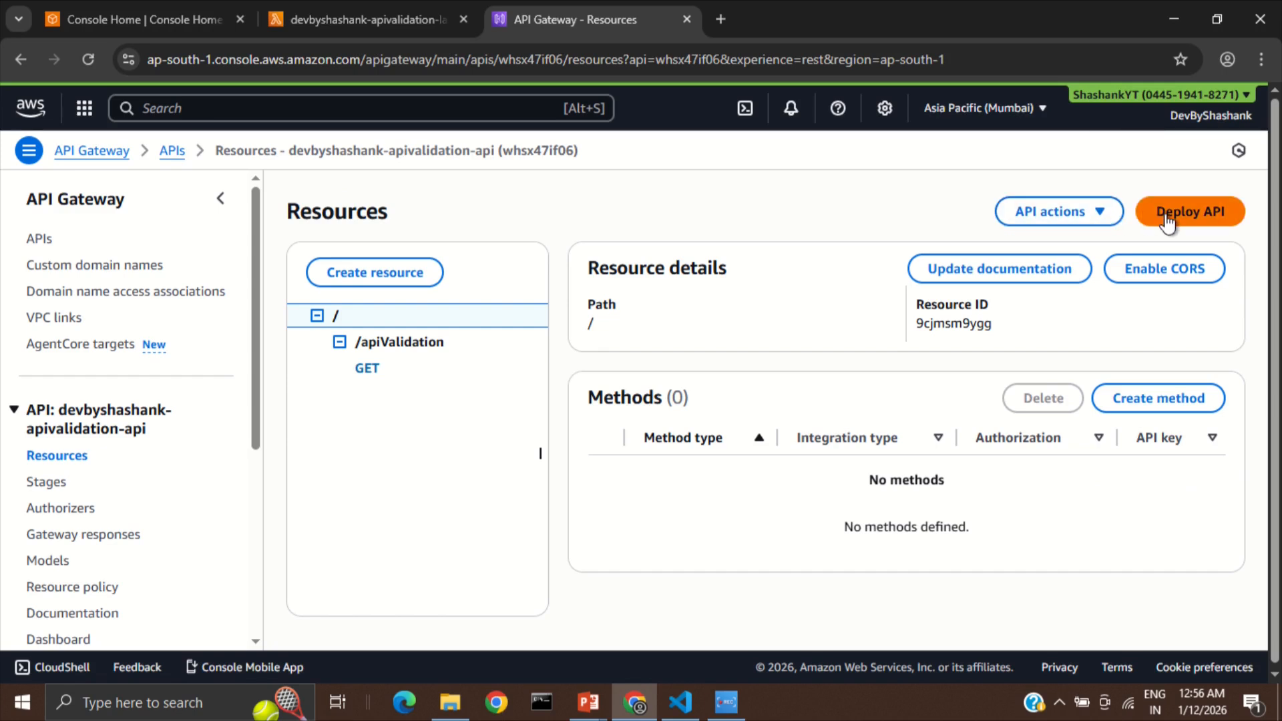
left_click(1167, 221)
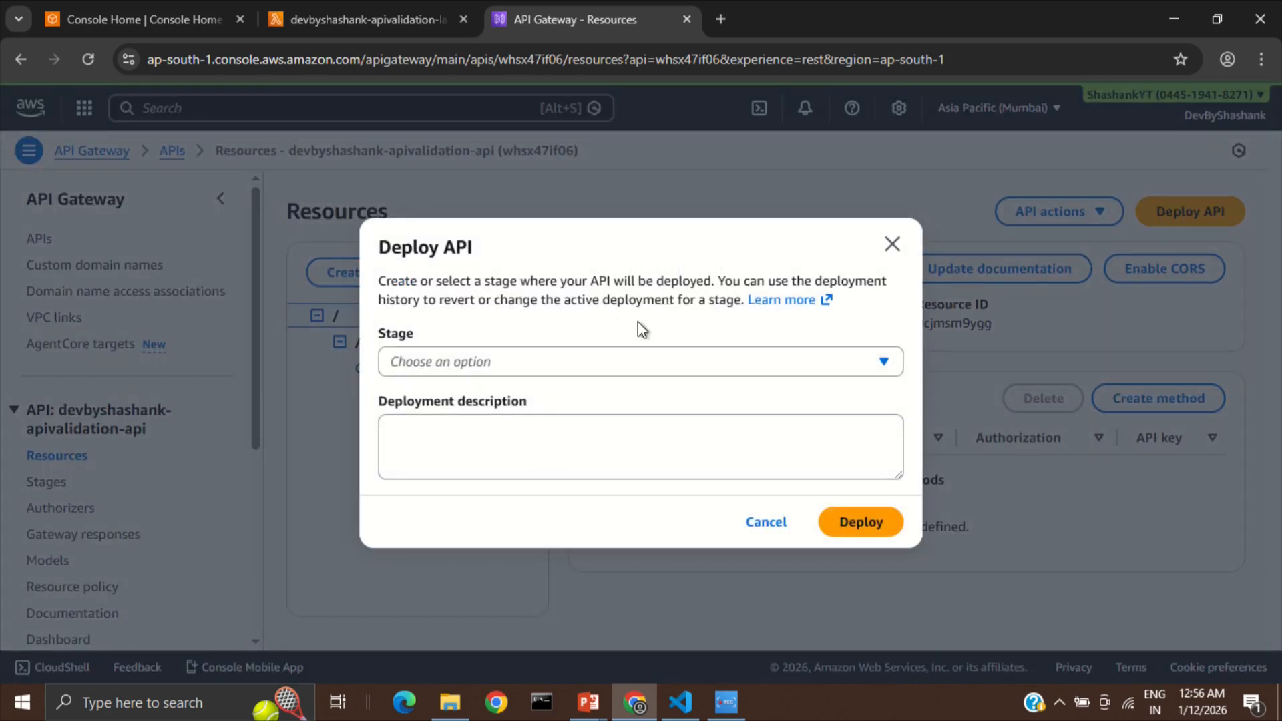
left_click(497, 373)
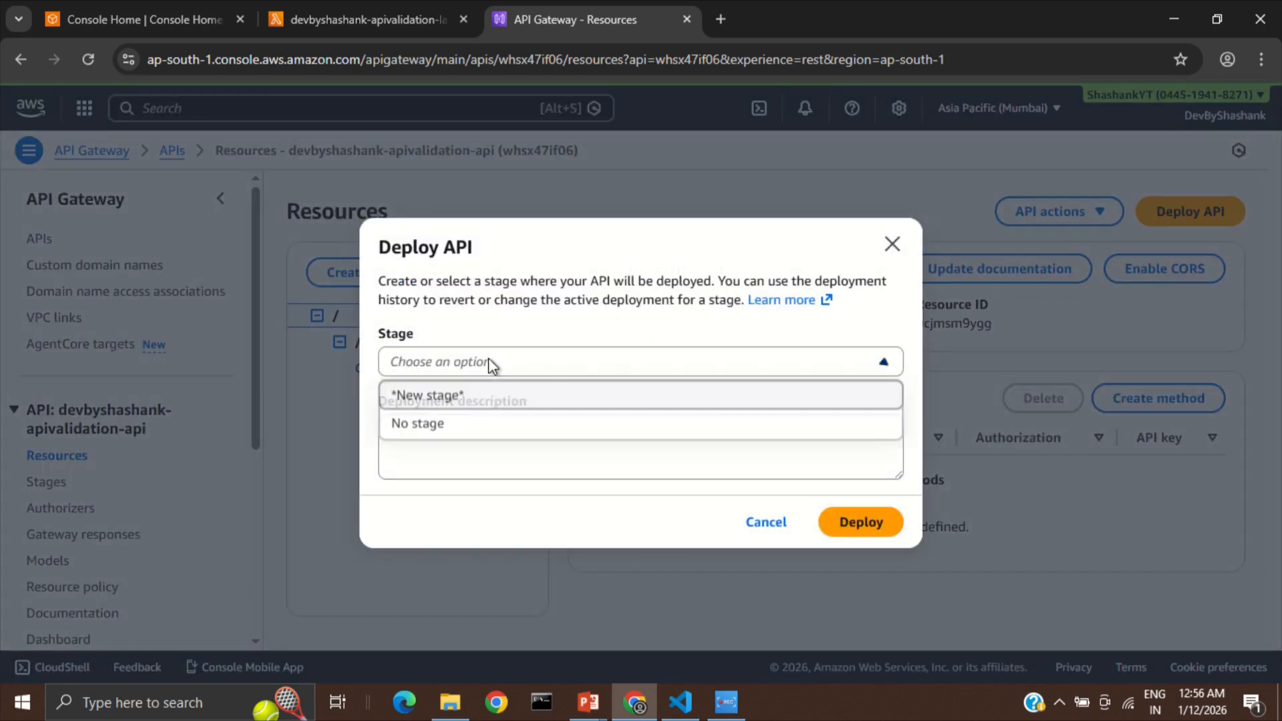
left_click(448, 398)
left_click(437, 357)
type("dev")
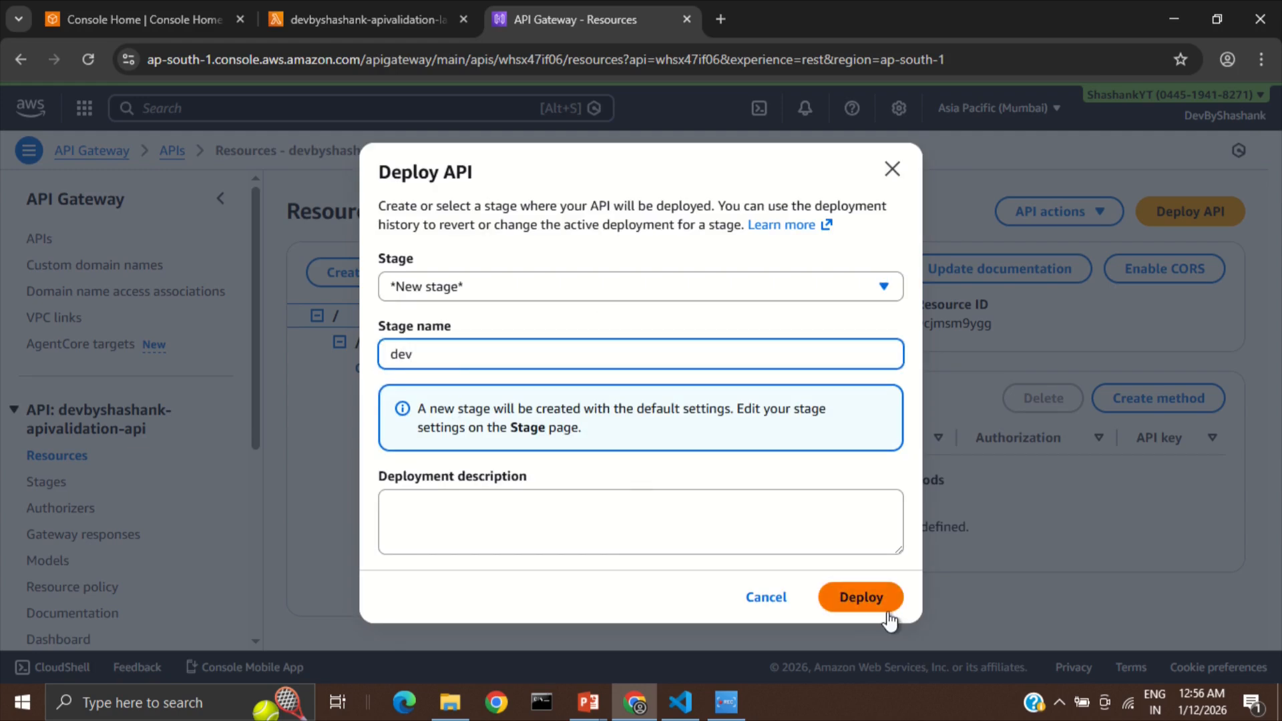
left_click(867, 597)
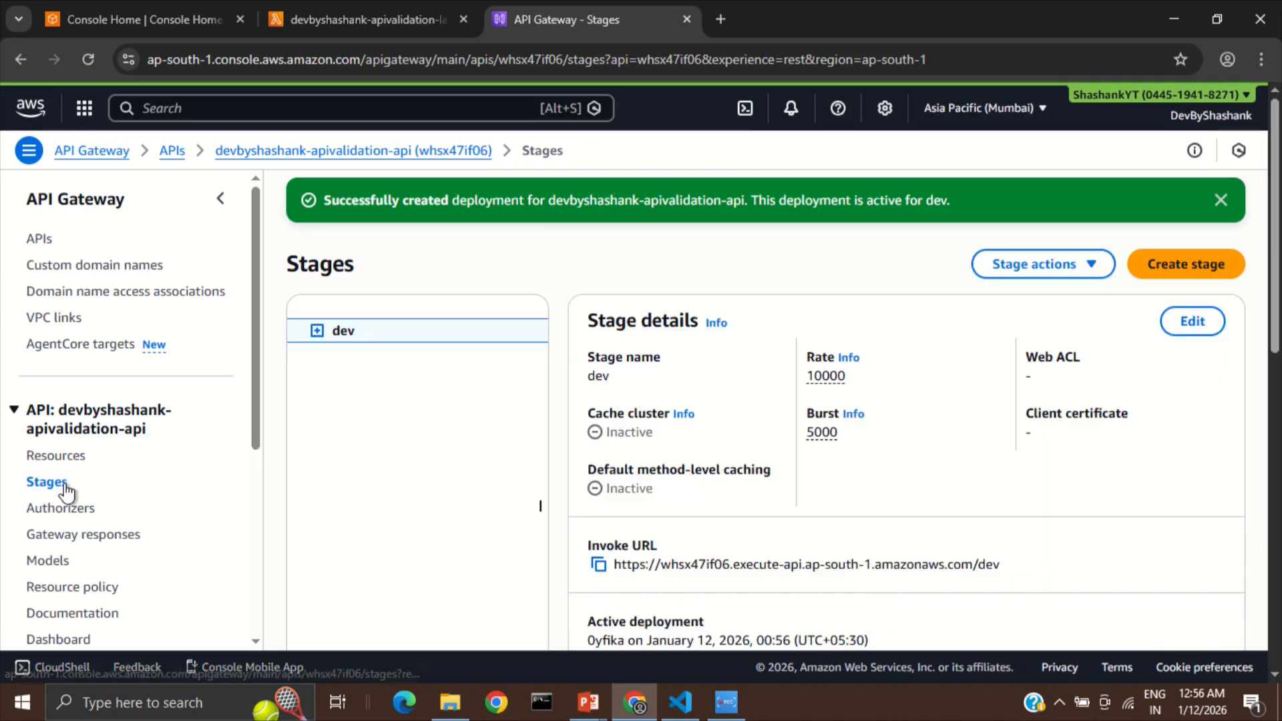
Expand the dev stage down to the GET method of /apiValidation and copy its invoke URL.
left_click(317, 331)
left_click(340, 357)
left_click(362, 383)
left_click(389, 410)
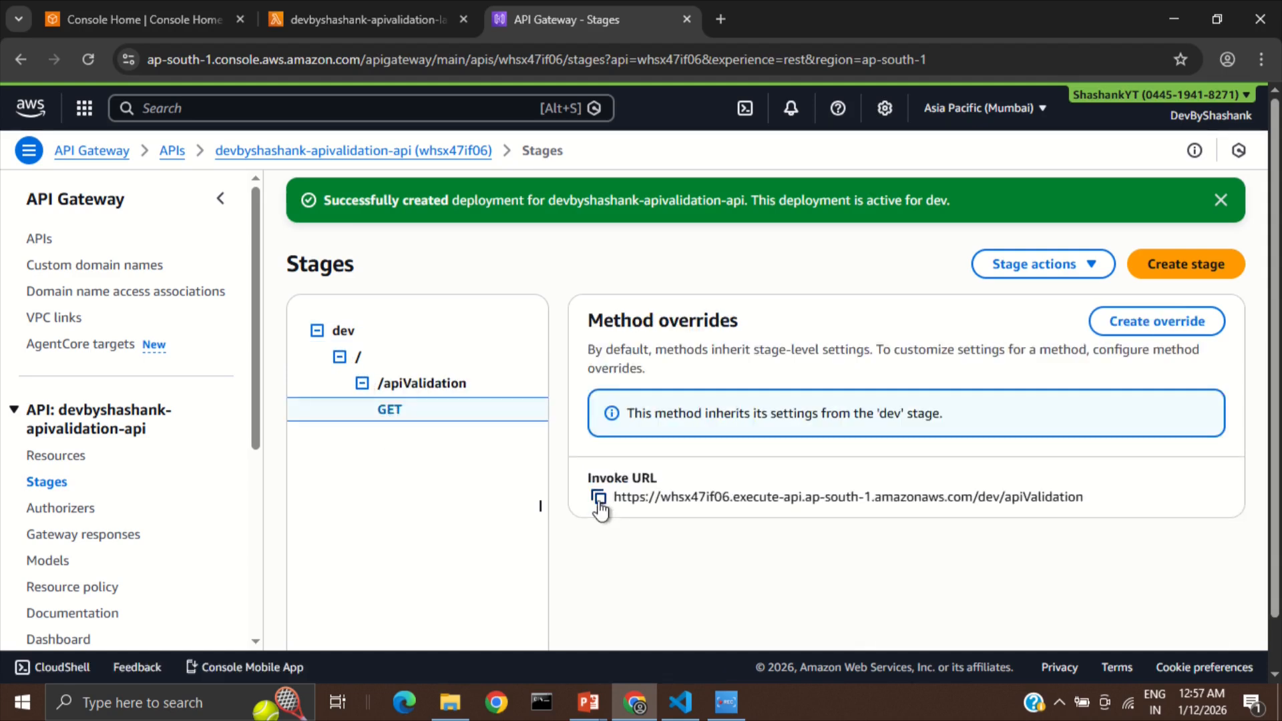
left_click(598, 498)
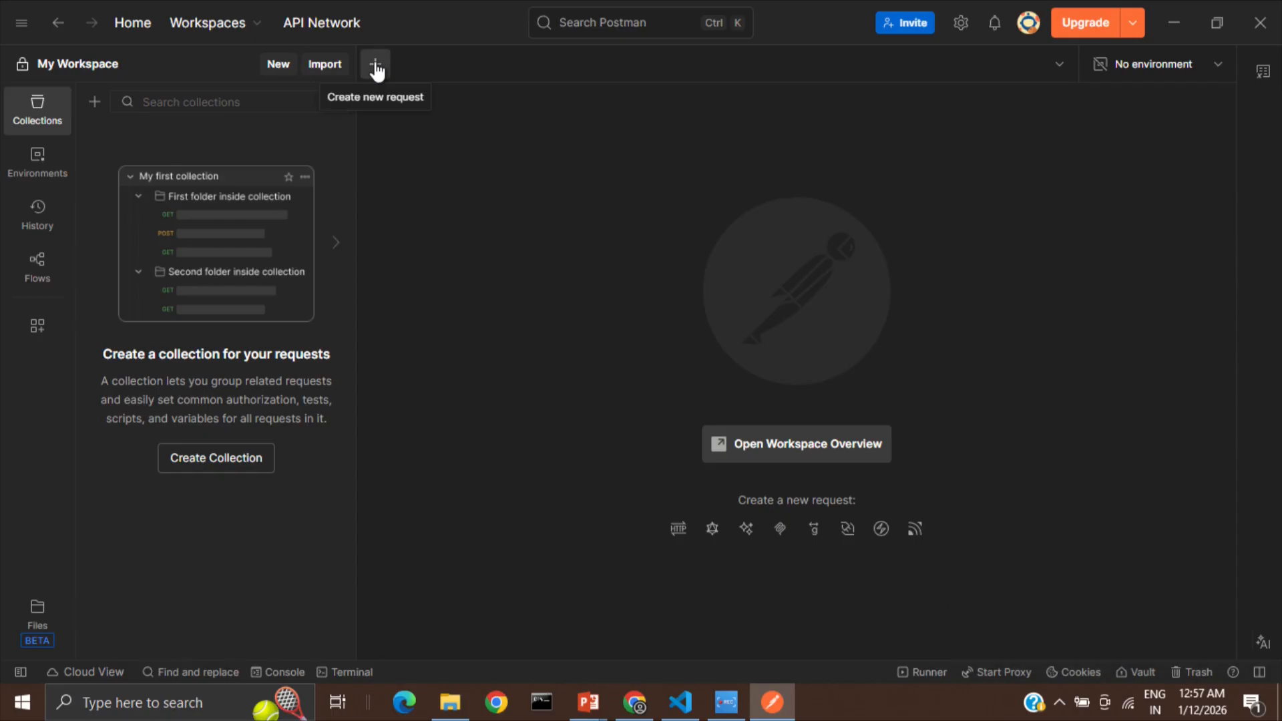
In Postman, create a new GET request with the copied apiValidation invoke URL and send it.
left_click(375, 66)
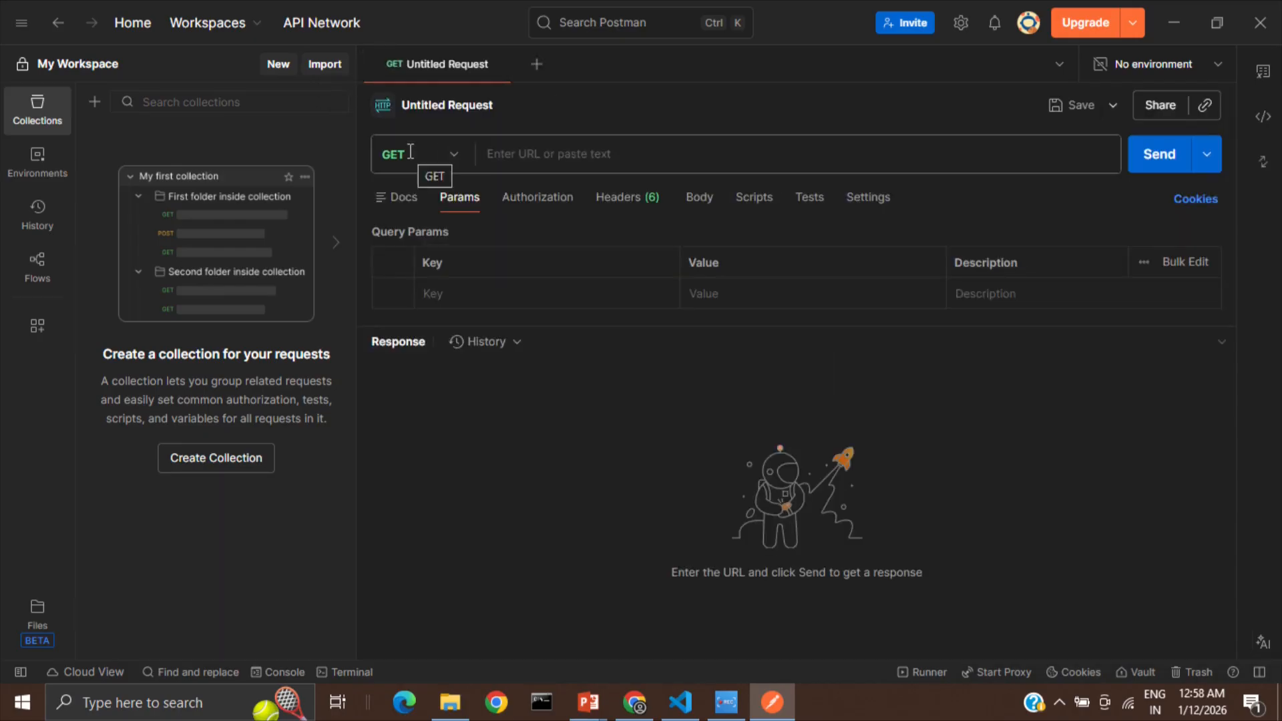
left_click(544, 149)
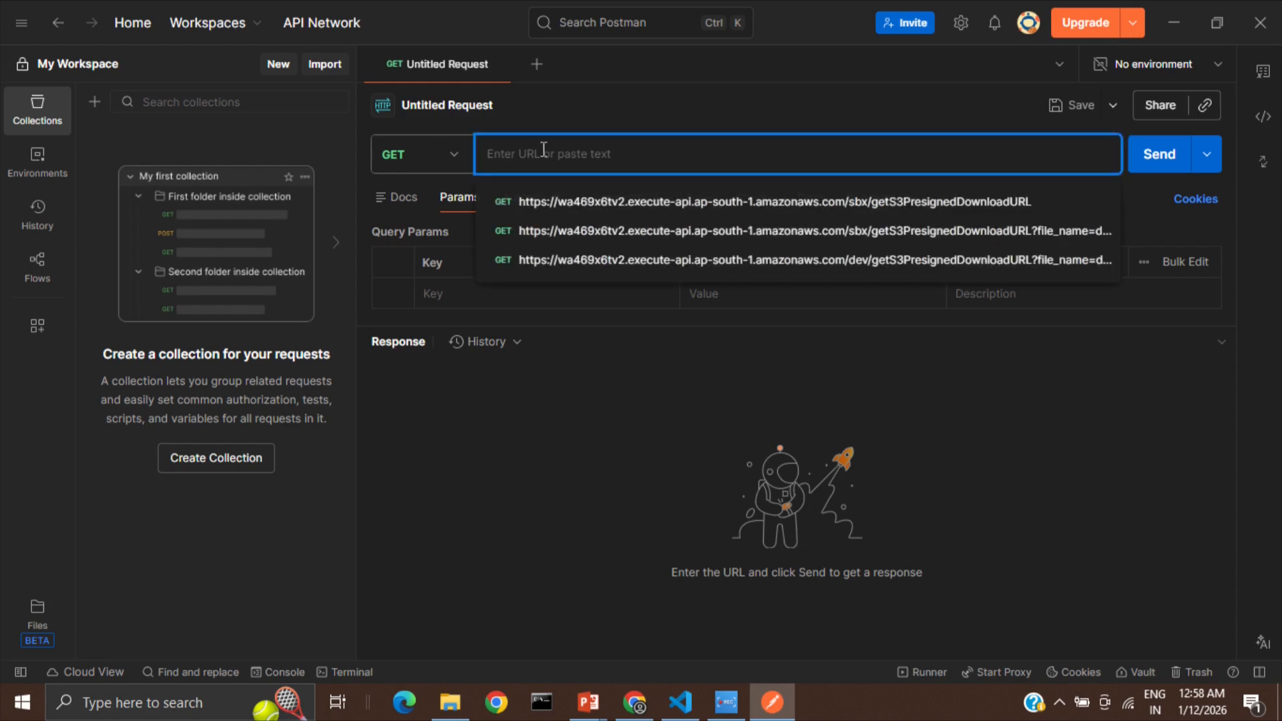
key("ctrl+v")
left_click(1153, 175)
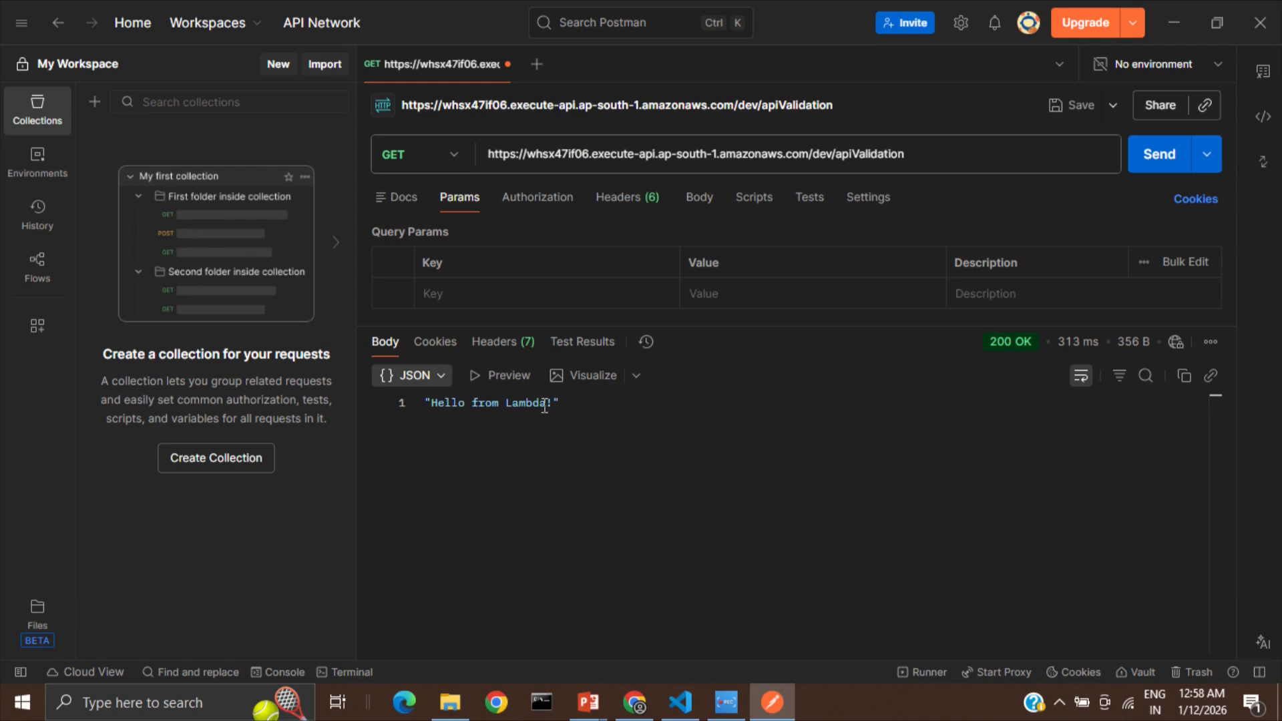
Switch back to API Gateway in Chrome and create an auto-generated API key named apiValidationKey.
mouse_move(631, 697)
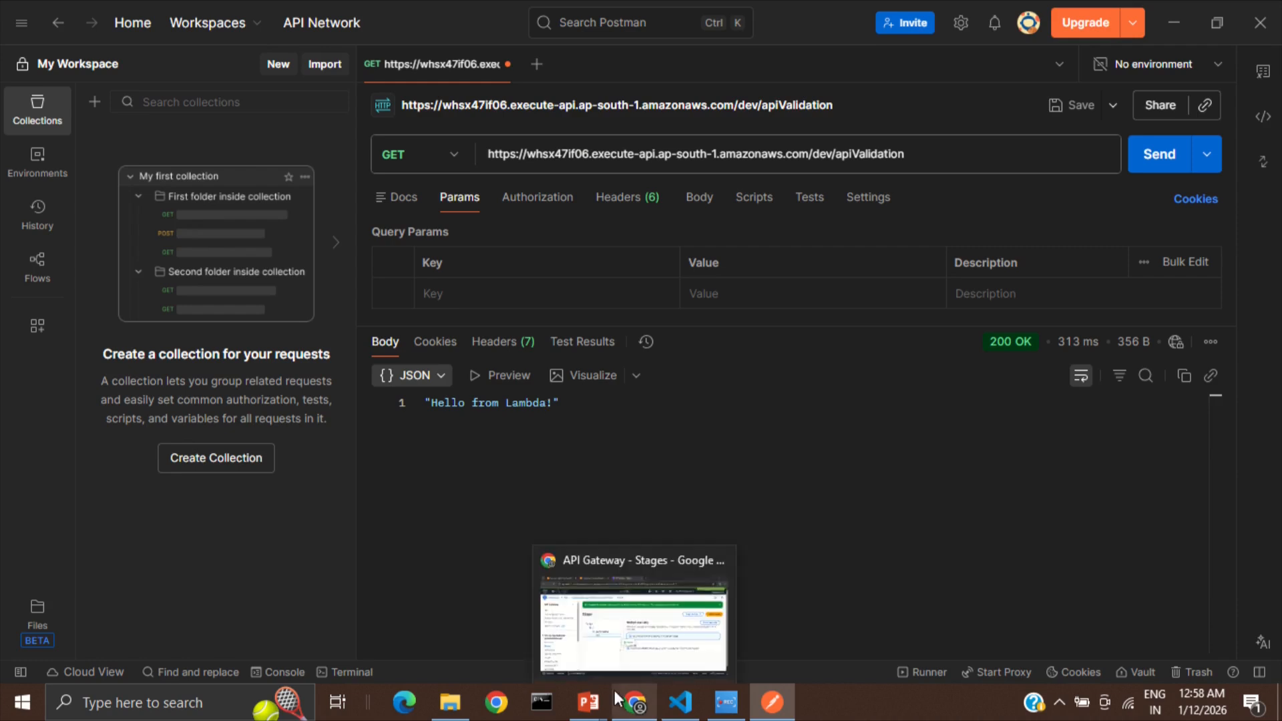
left_click(619, 667)
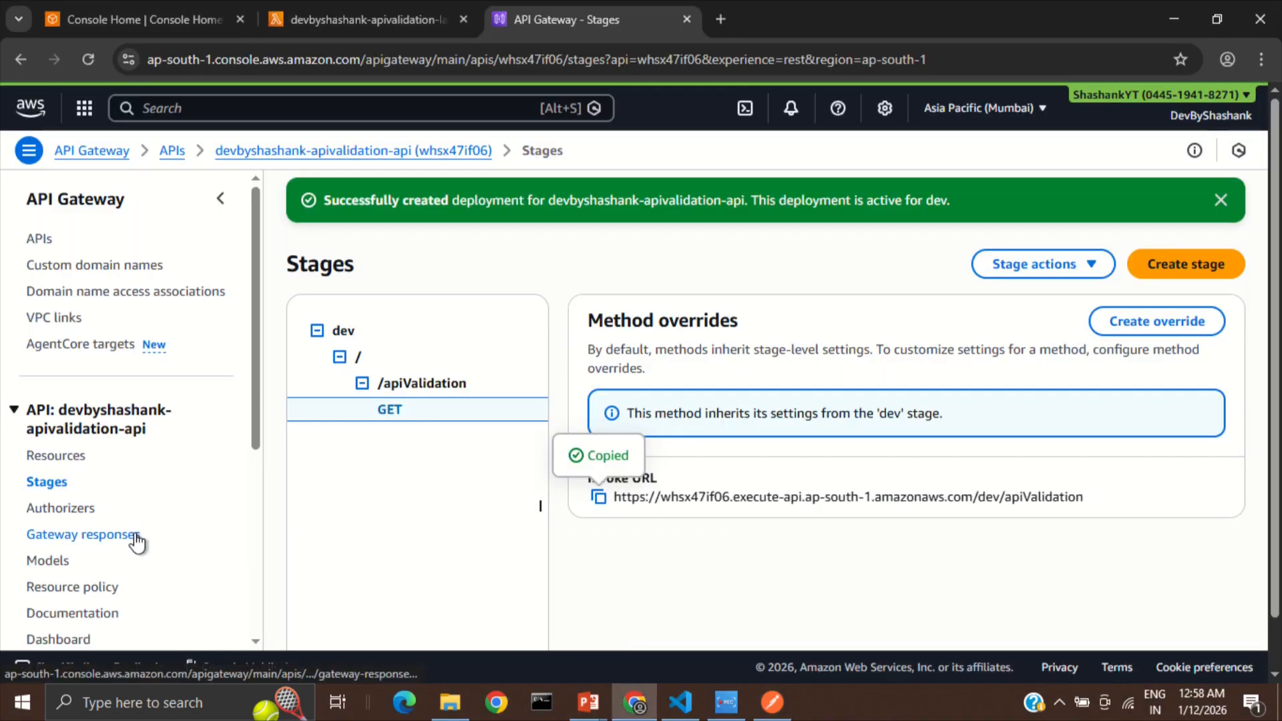
scroll(136, 543, "down", 4)
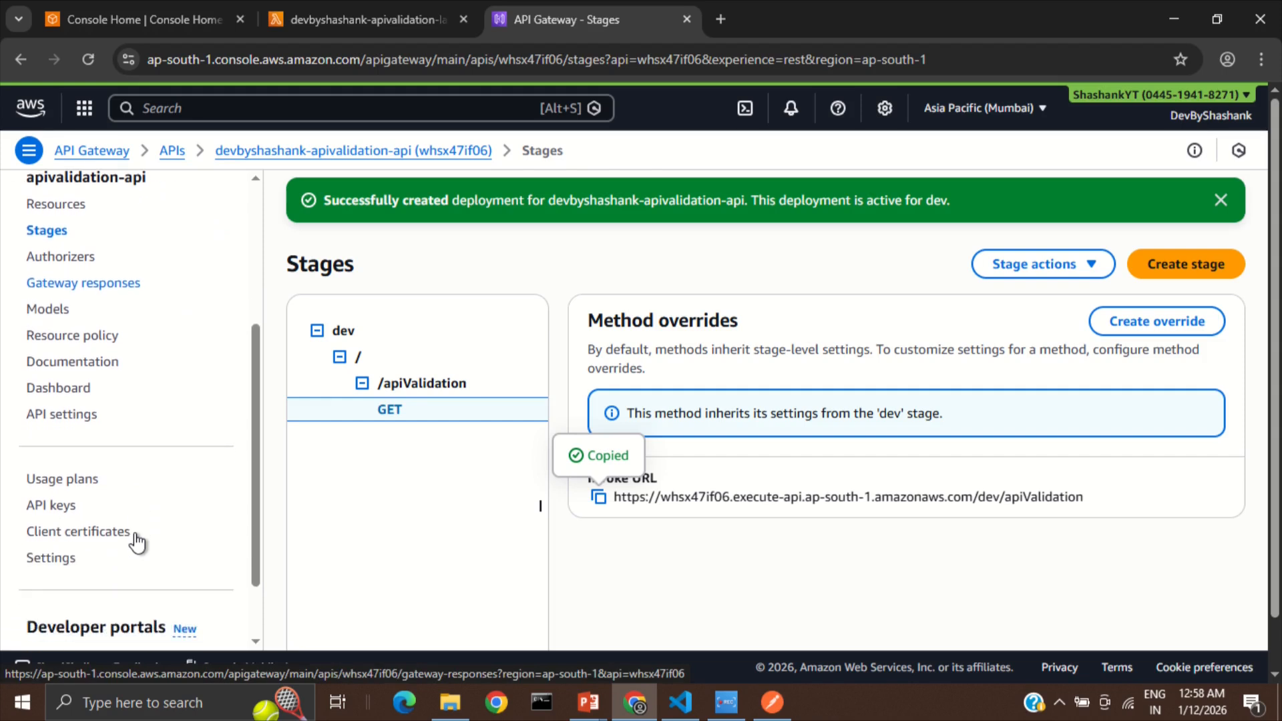
left_click(53, 508)
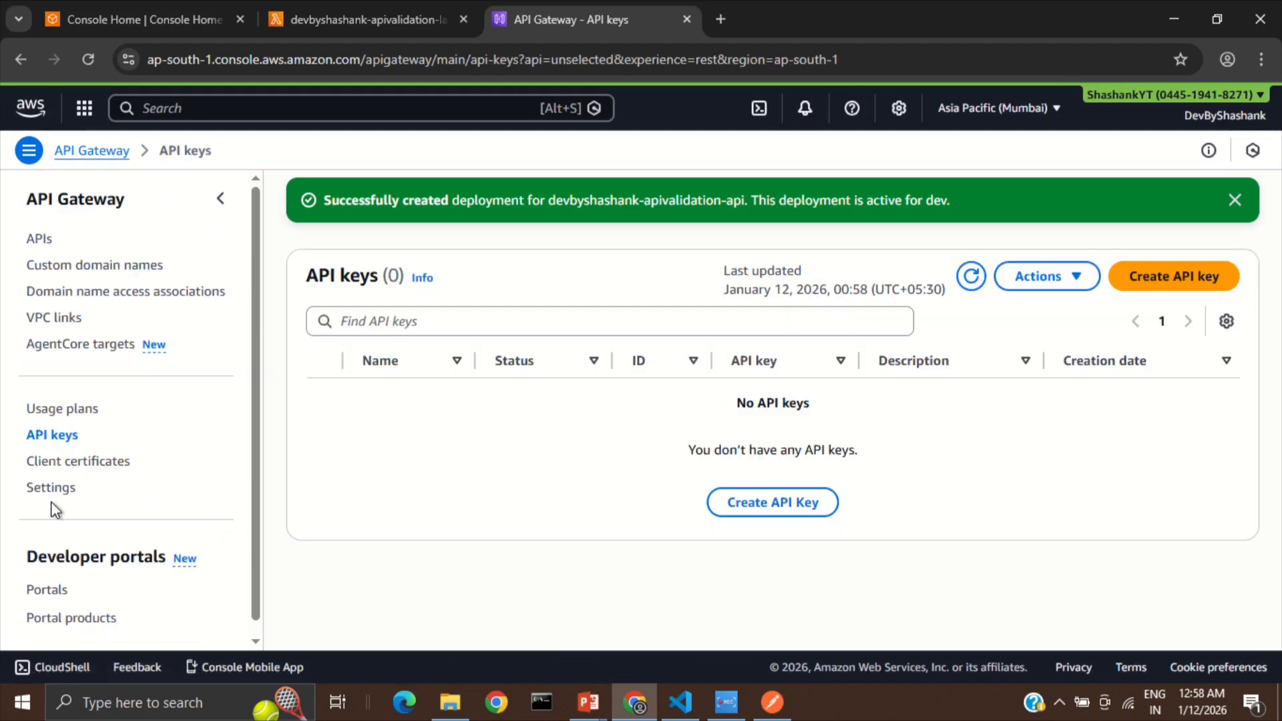
left_click(769, 507)
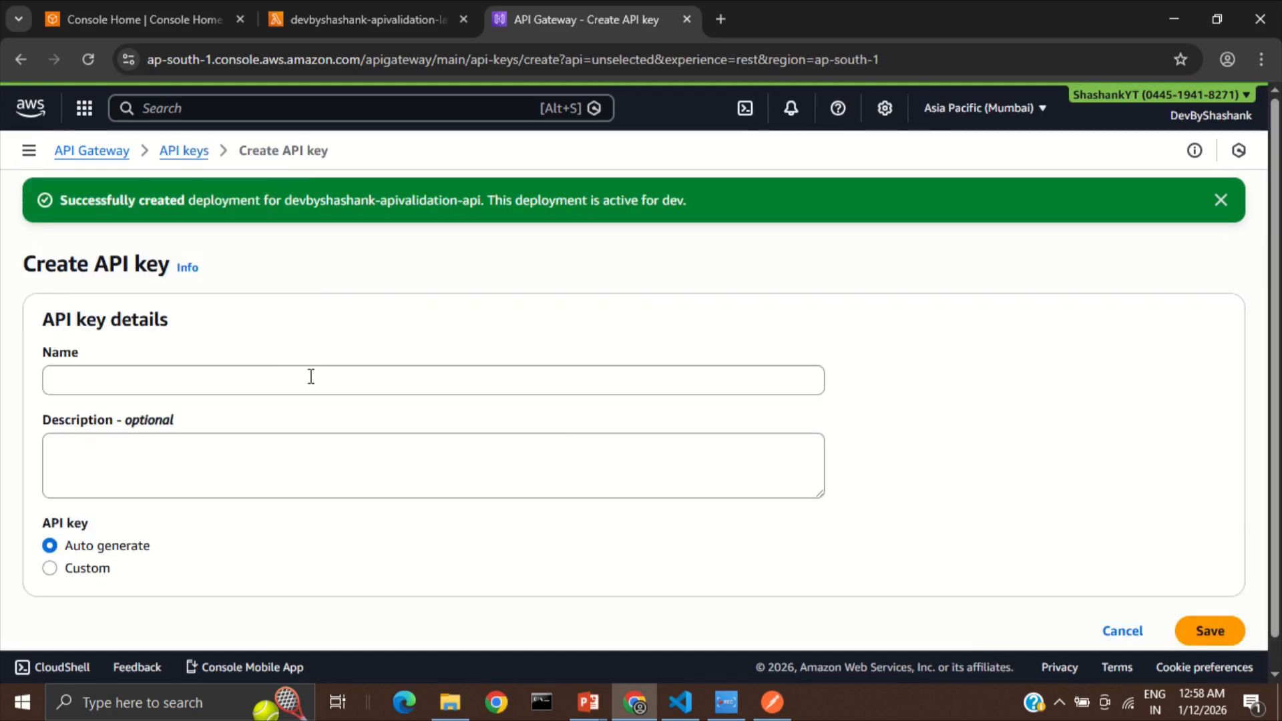
left_click(293, 376)
type("apiValidationKey")
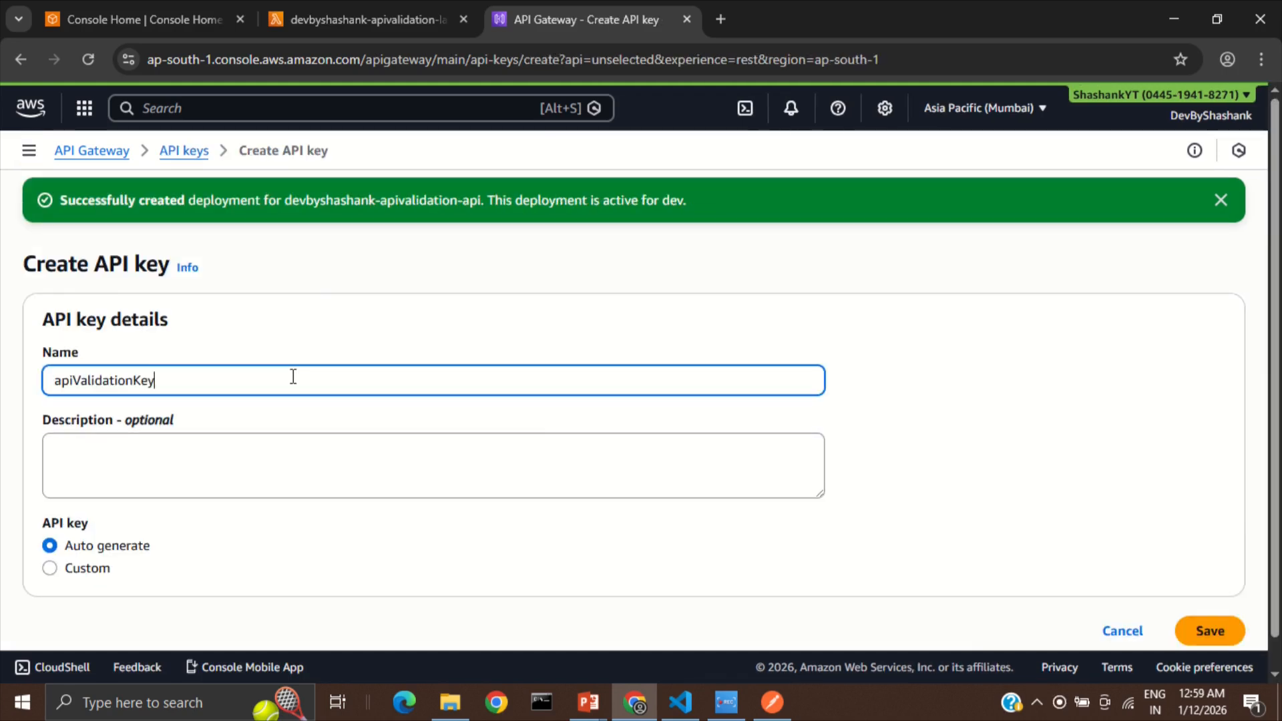
scroll(315, 514, "down", 1)
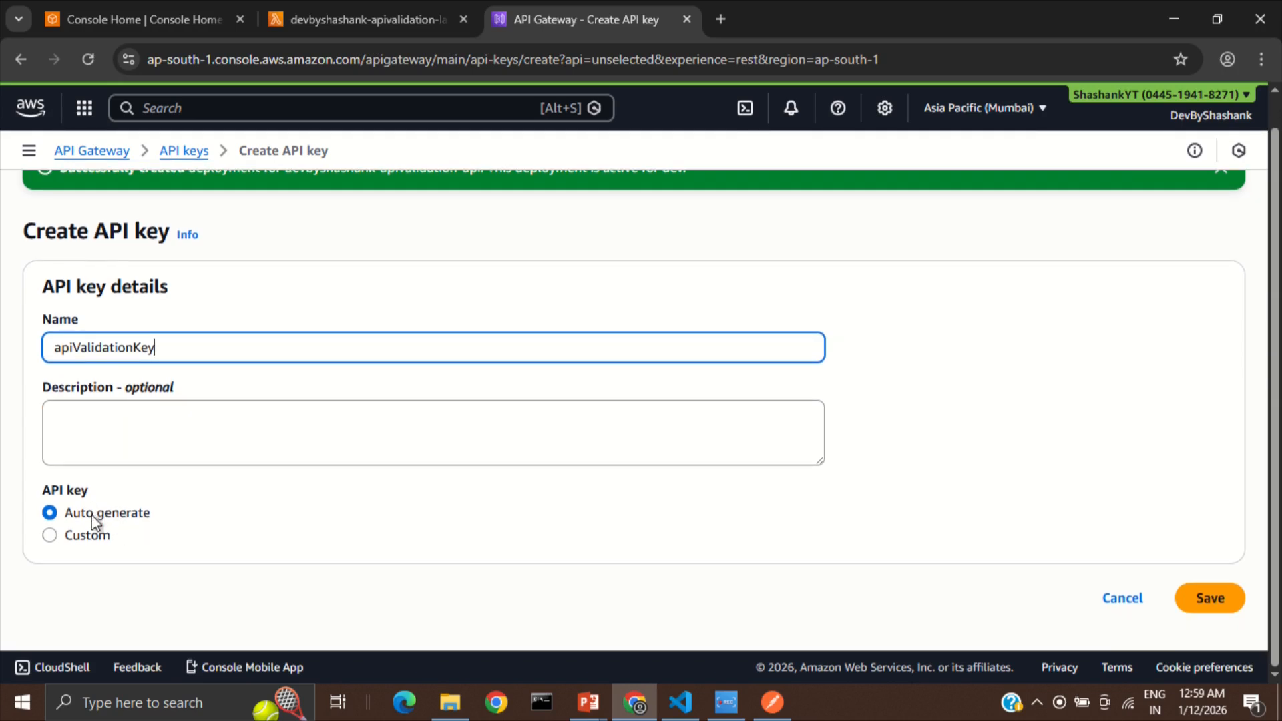
left_click(60, 476)
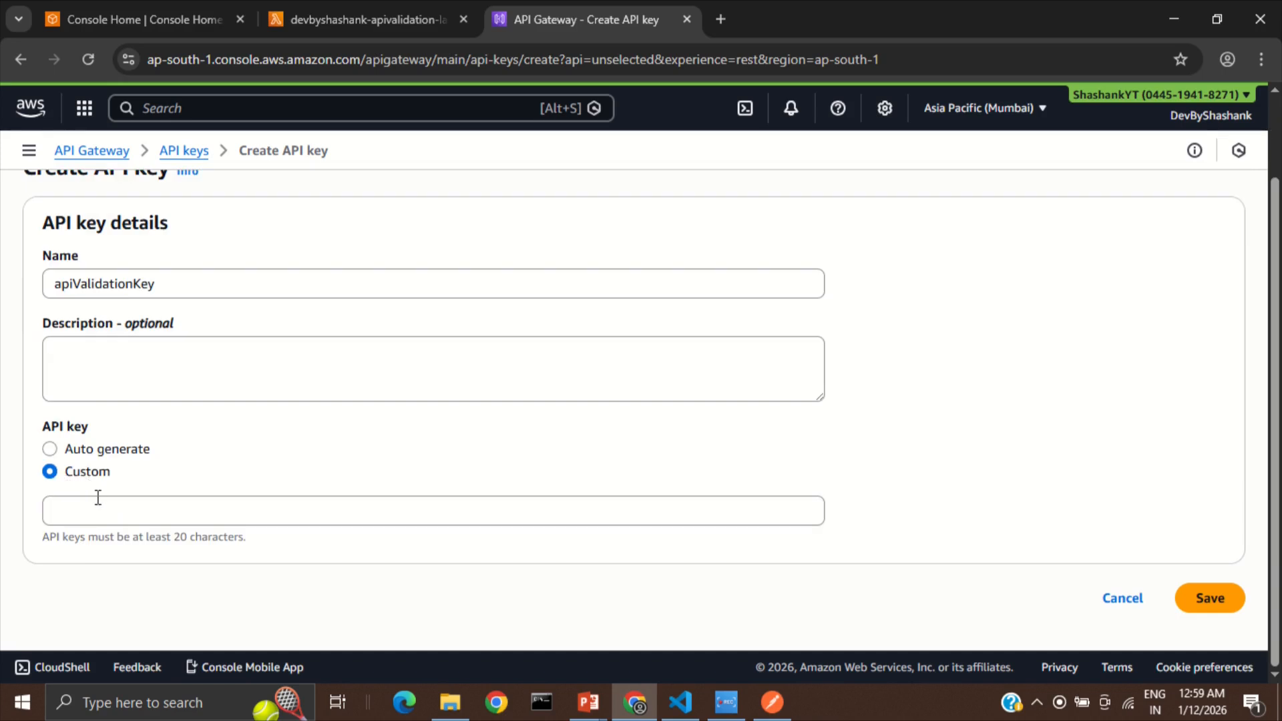
left_click(50, 449)
left_click(1209, 600)
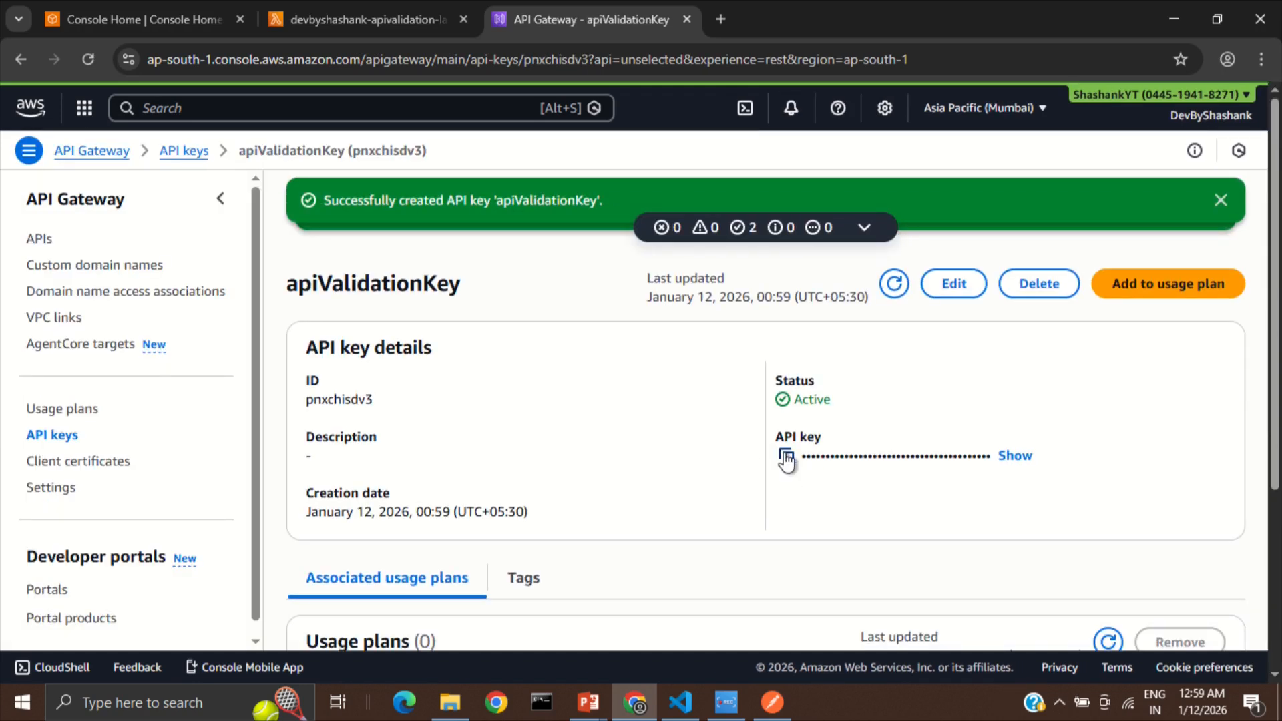
Reveal the value of apiValidationKey and examine it.
left_click(1015, 457)
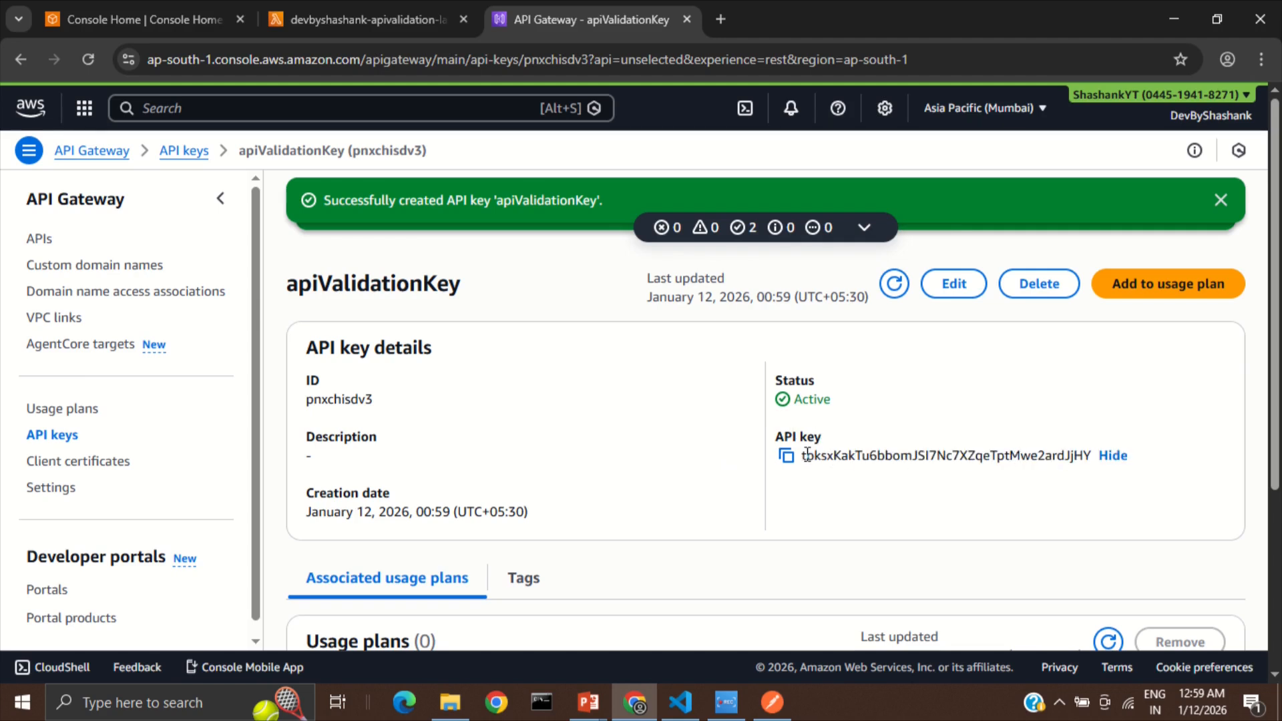
double_click(986, 456)
left_click(543, 407)
Start creating a usage plan and name it apiValidationUsagePlan.
left_click(50, 412)
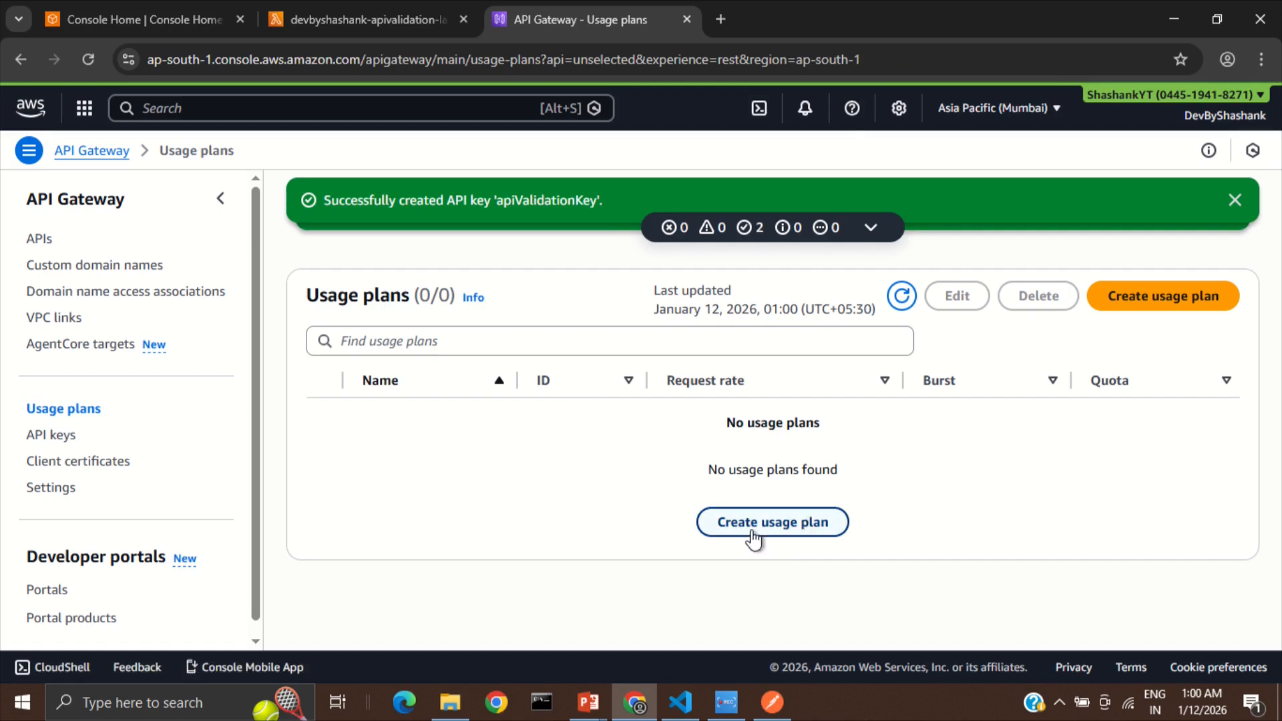
left_click(752, 538)
left_click(257, 326)
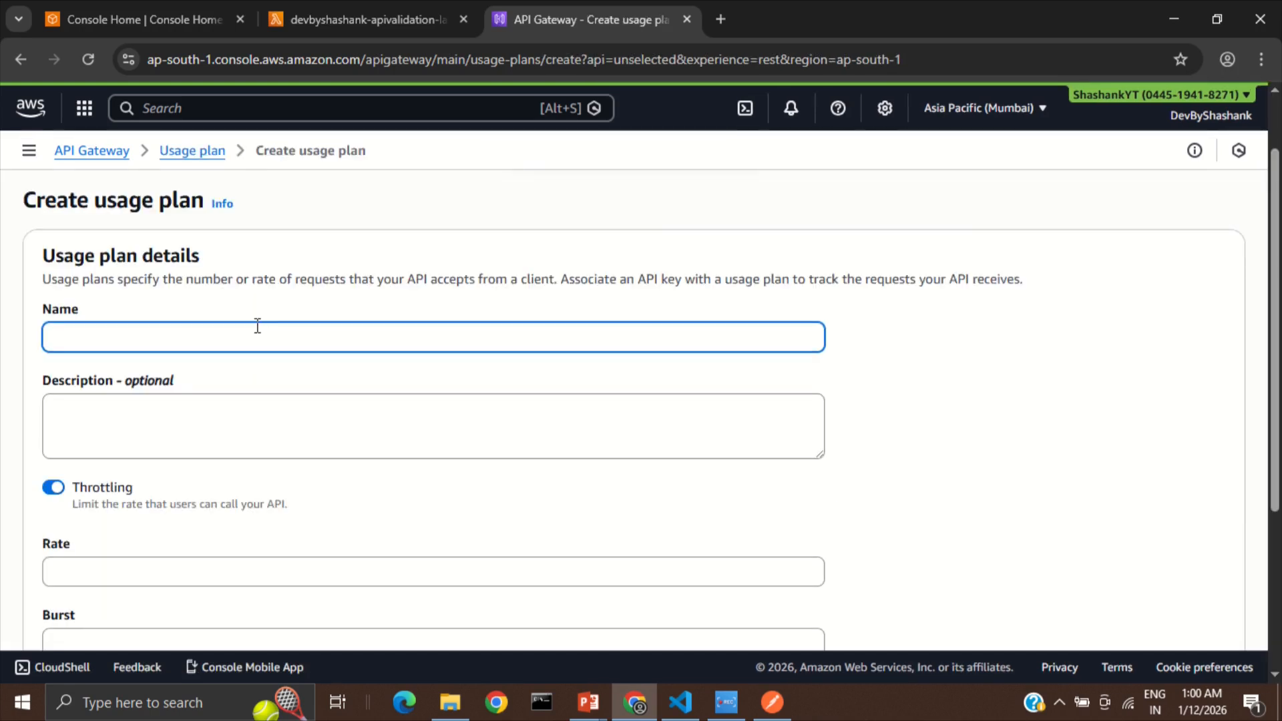
key("ctrl+v")
type("Plan")
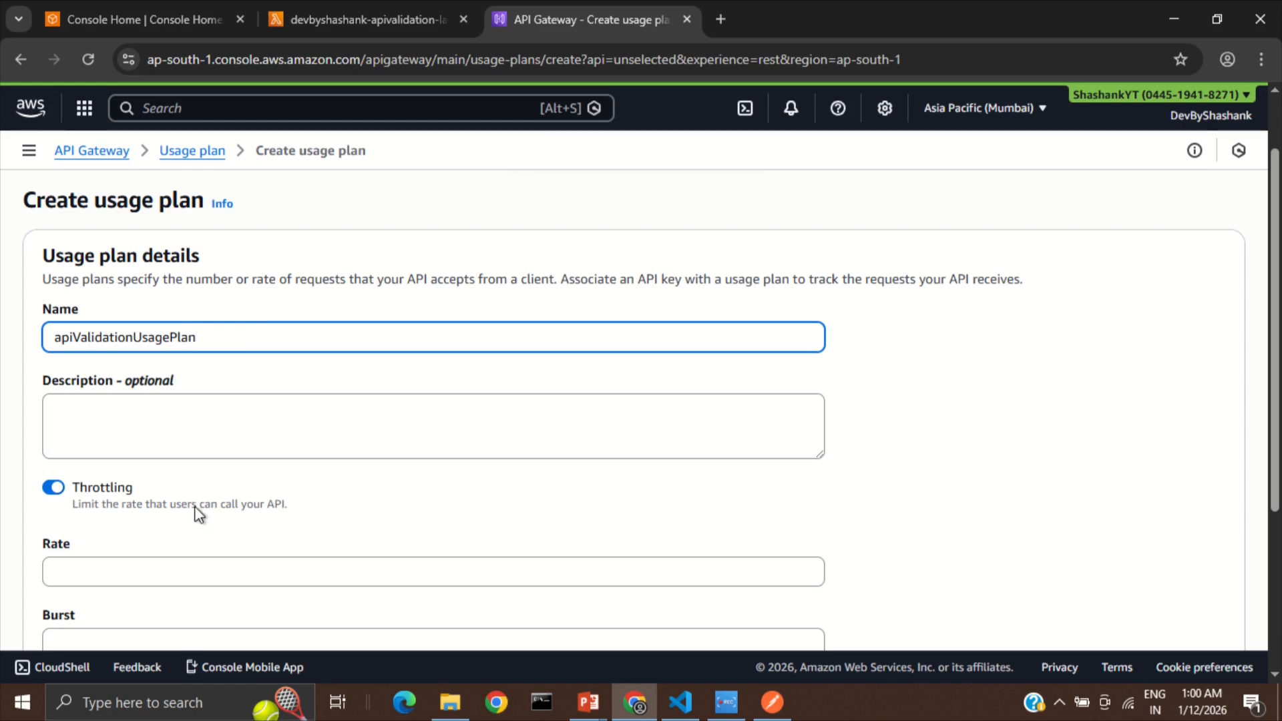
Set the usage plan's throttling to a rate of 1 and a burst of 1.
scroll(199, 514, "down", 1)
scroll(199, 514, "down", 2)
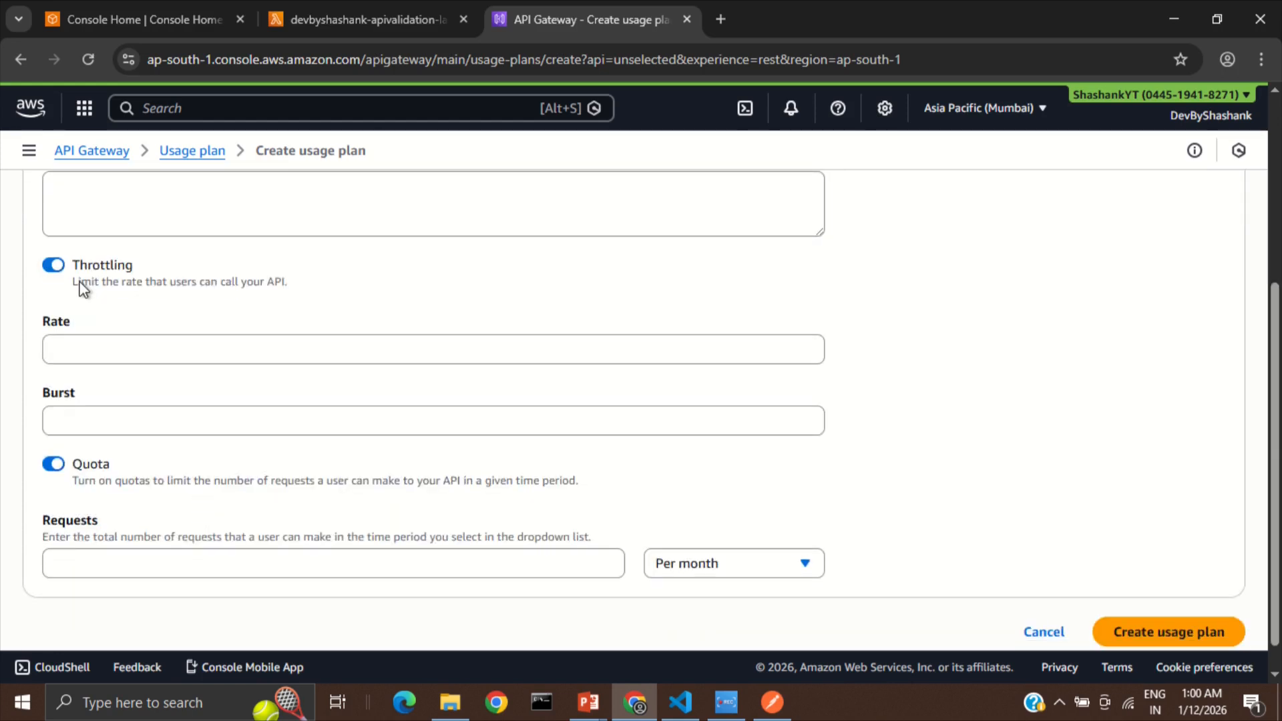
left_click(94, 344)
type("1")
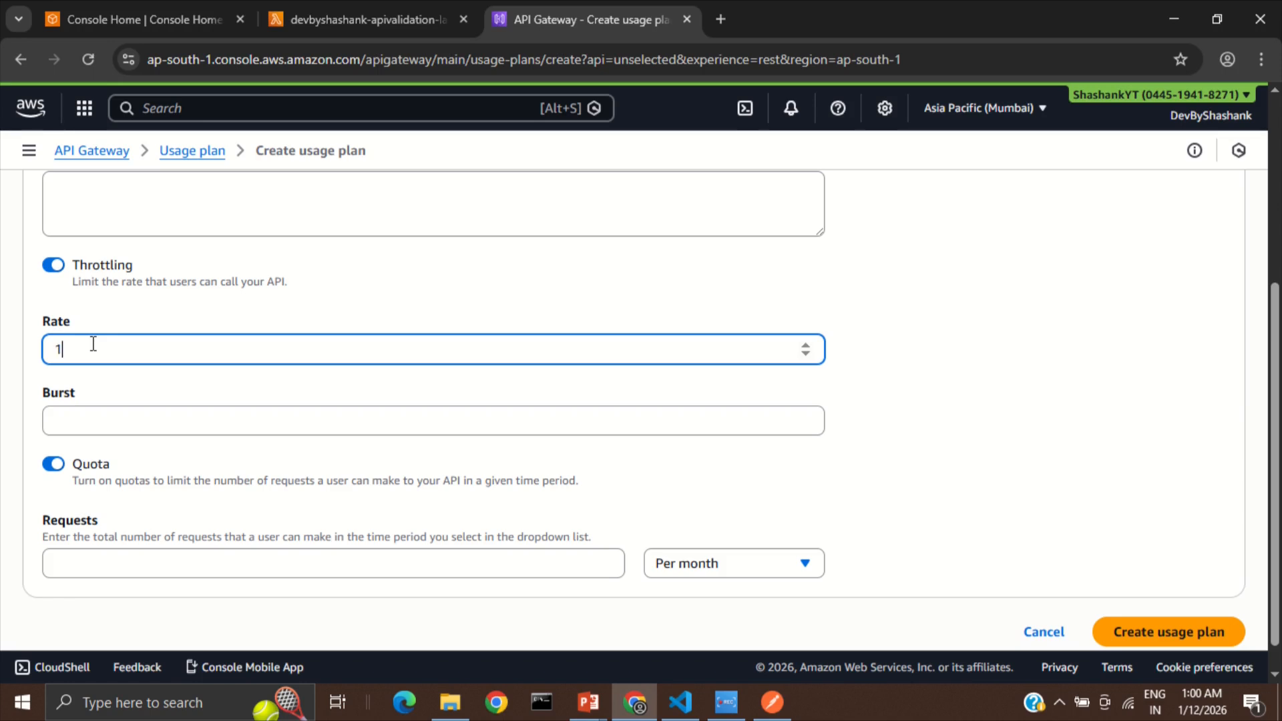
left_click(86, 414)
type("1")
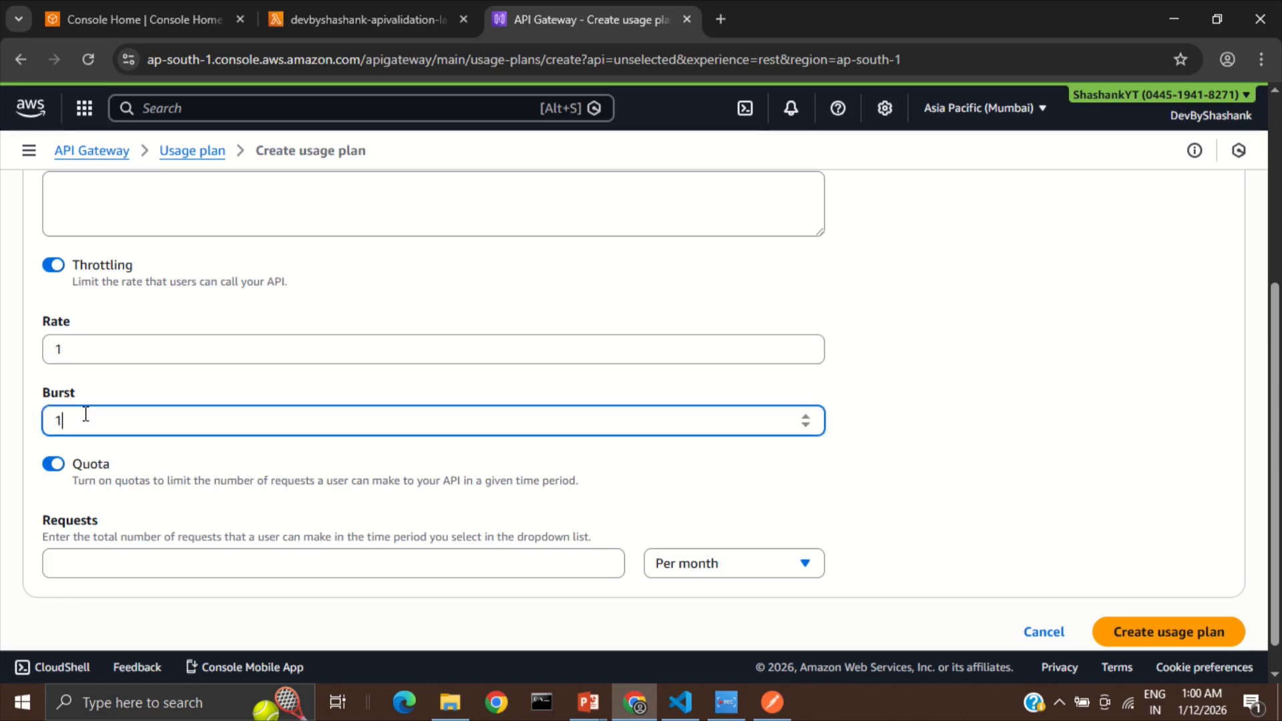
Set the usage plan's quota to 10 requests per month and create the plan.
scroll(87, 467, "down", 1)
left_click(94, 527)
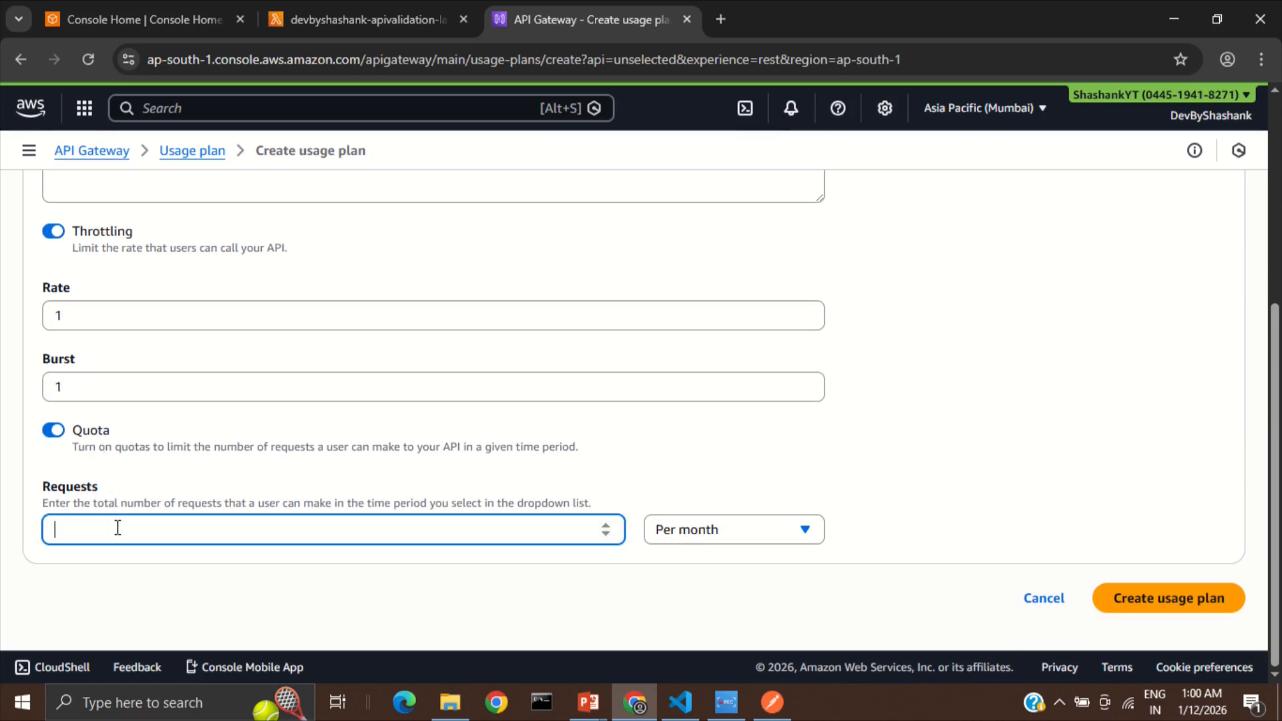
type("10")
left_click(1159, 601)
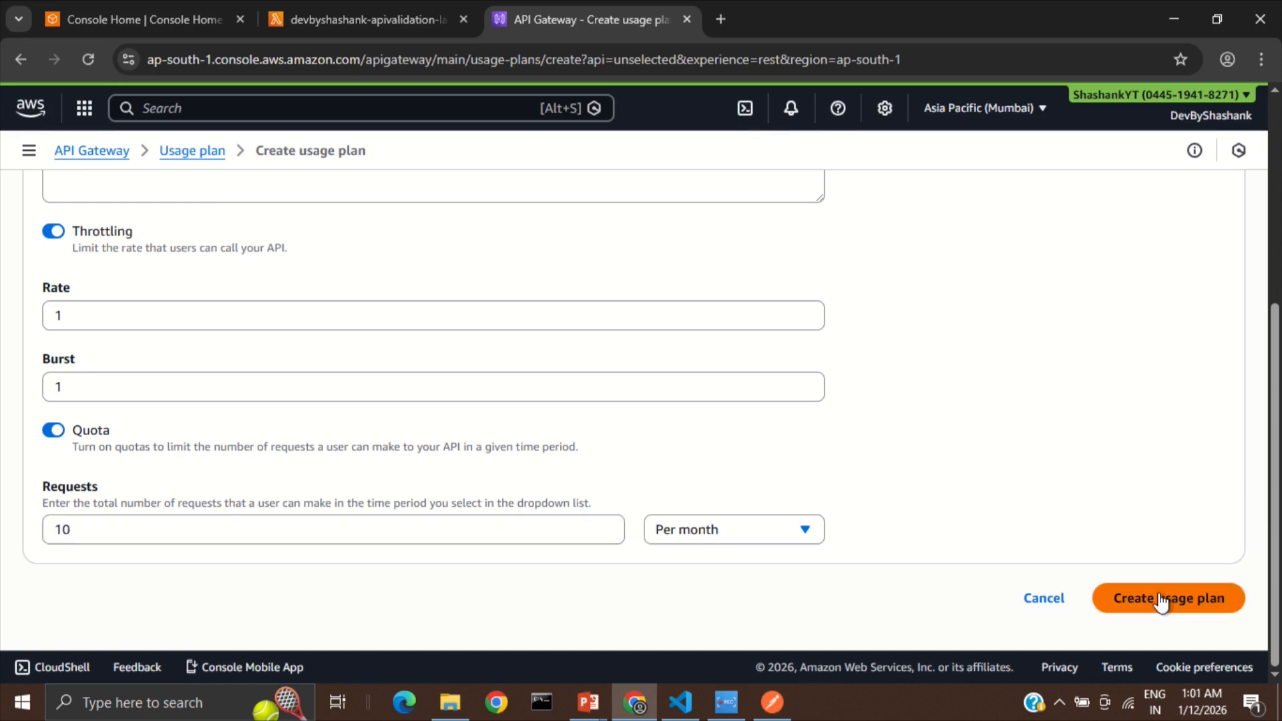
left_click(1193, 603)
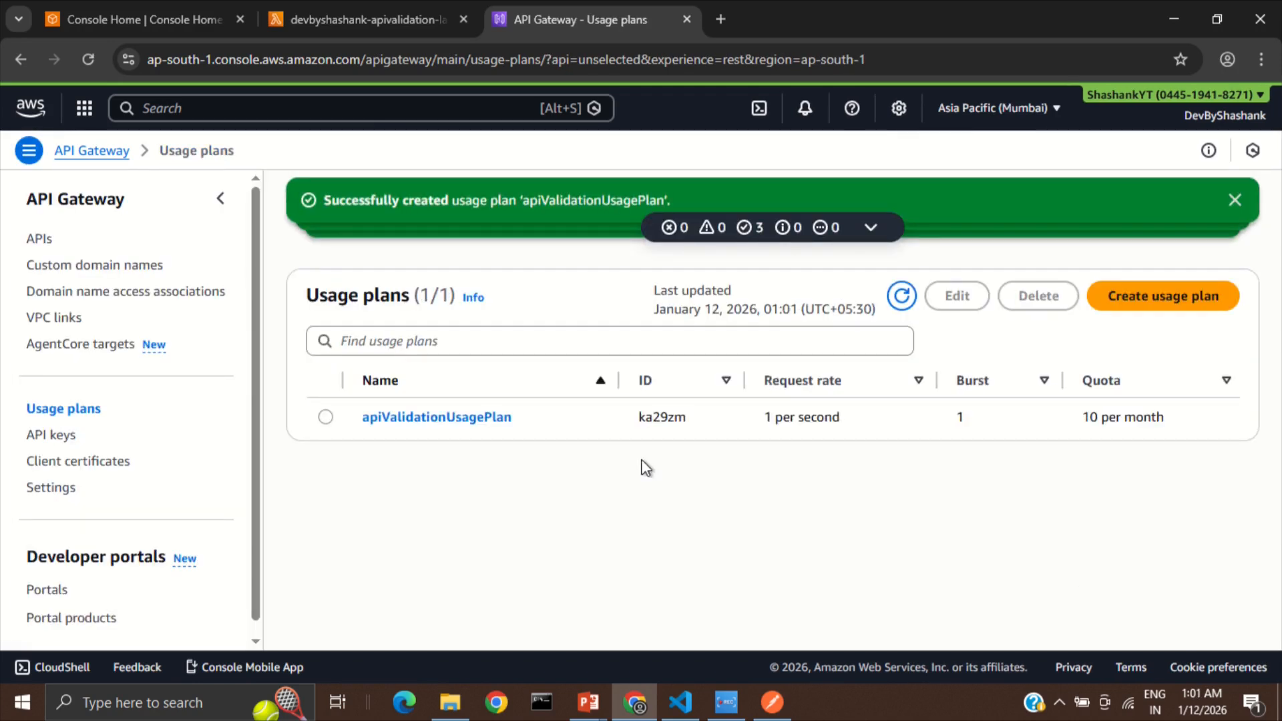
Associate the dev stage of the apivalidation API with apiValidationUsagePlan.
left_click(489, 418)
scroll(594, 539, "down", 4)
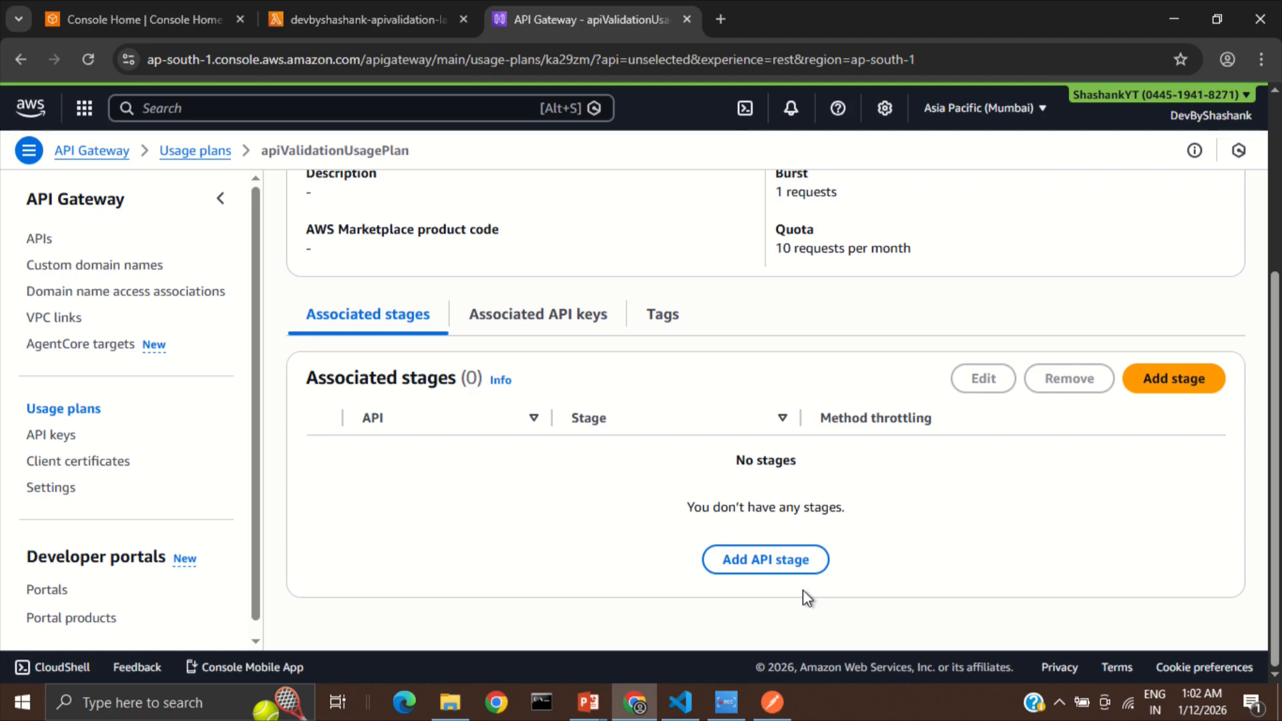
left_click(786, 563)
left_click(409, 404)
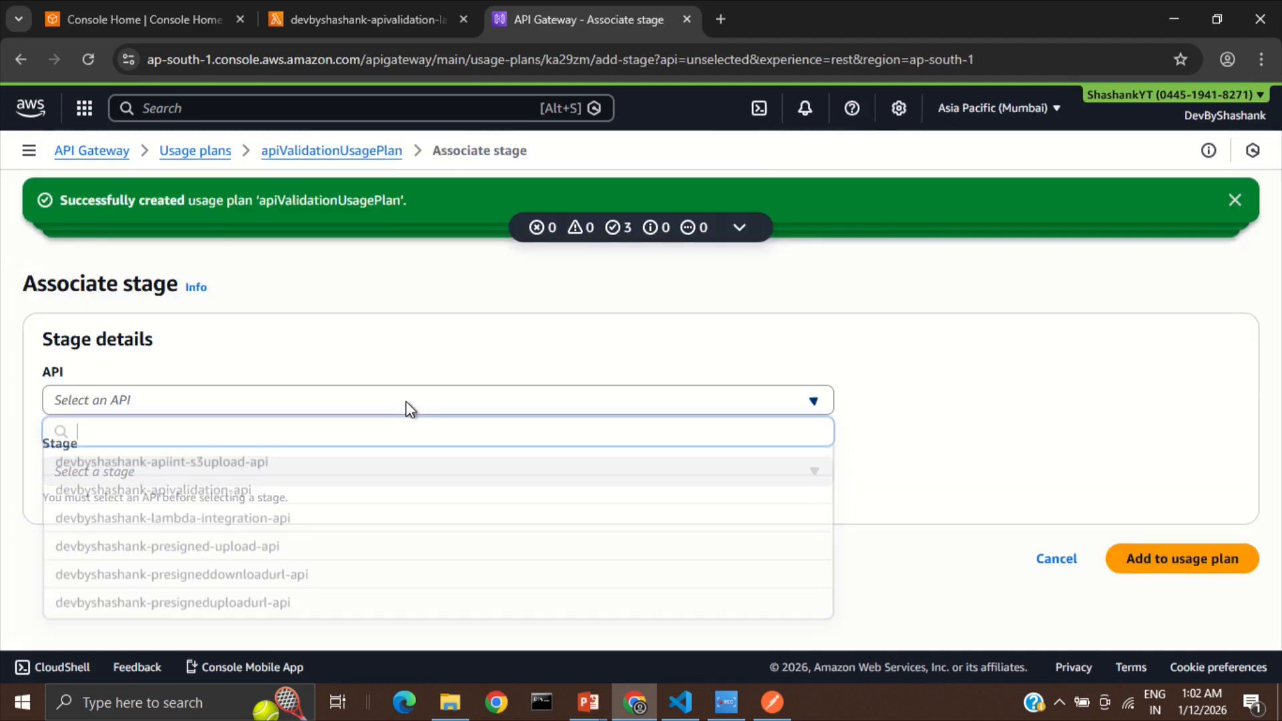
type("apivali")
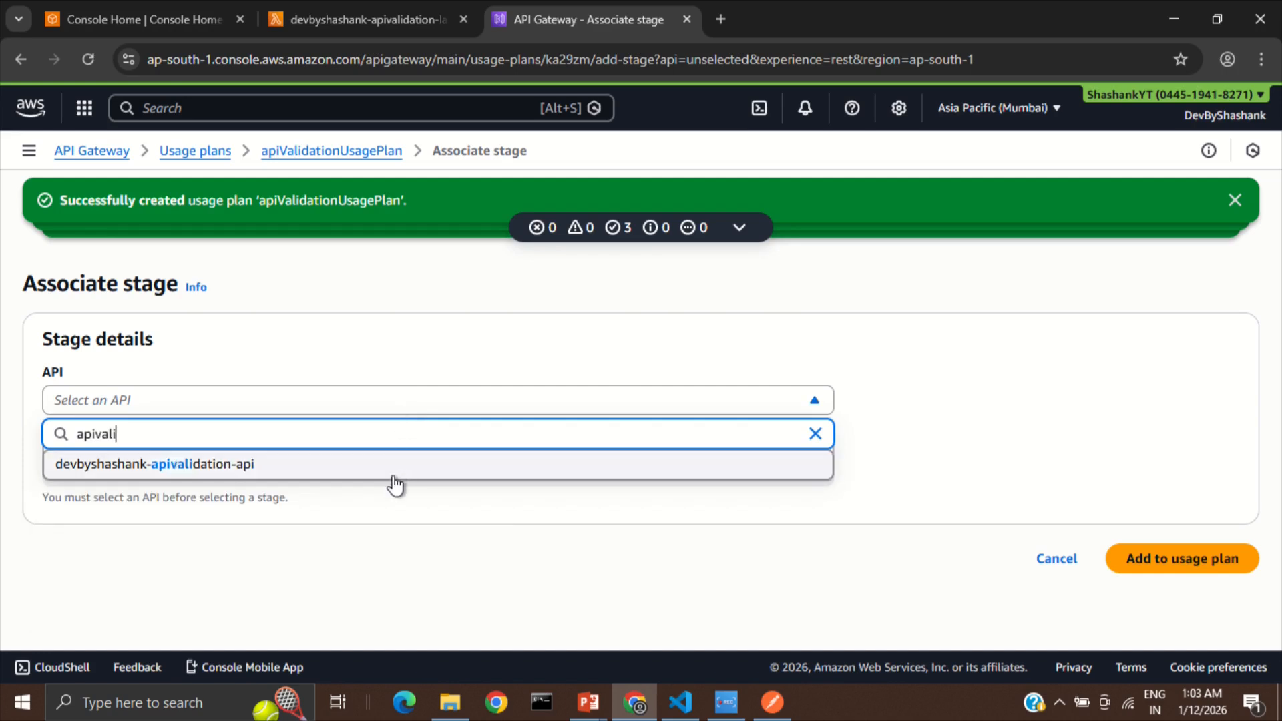
left_click(395, 470)
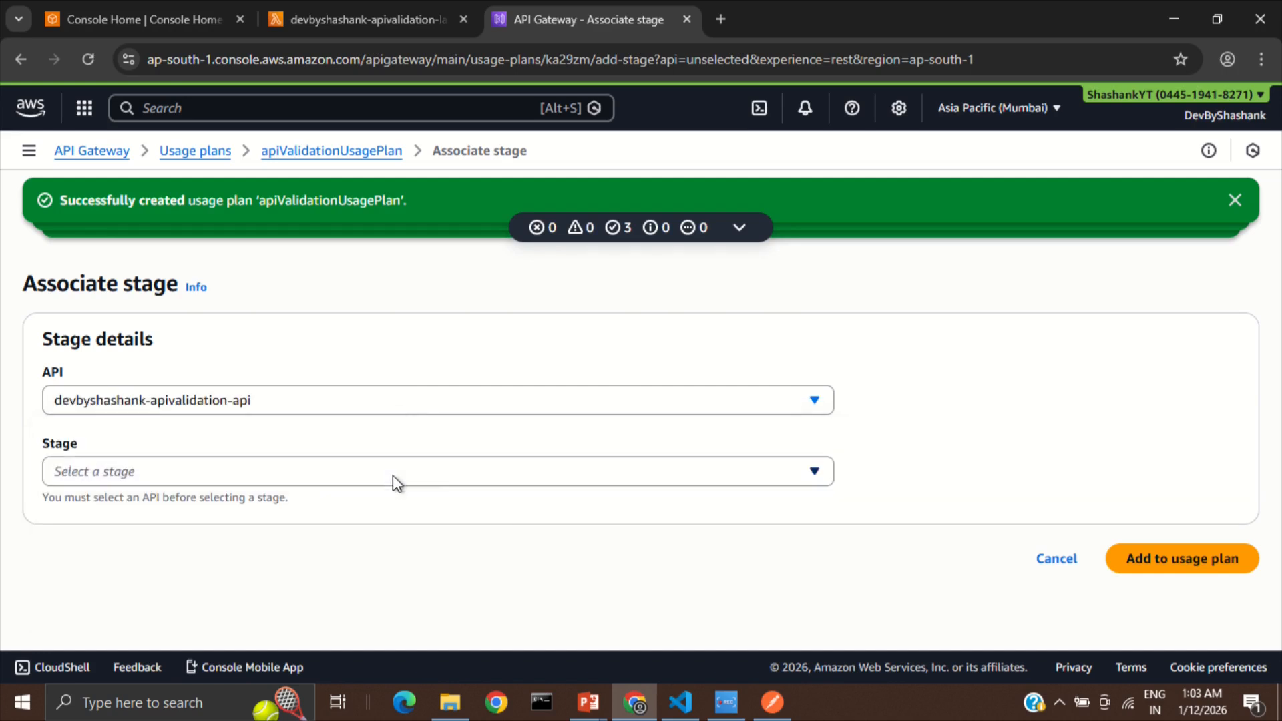
left_click(234, 469)
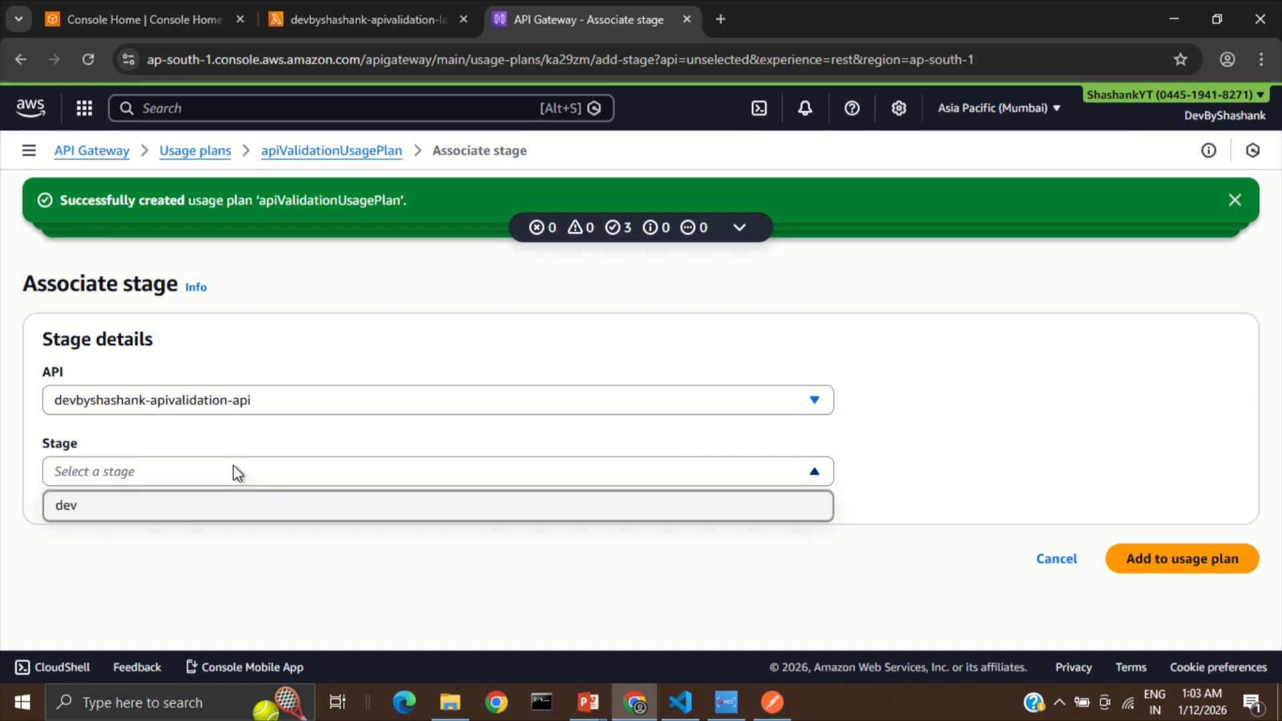
left_click(164, 514)
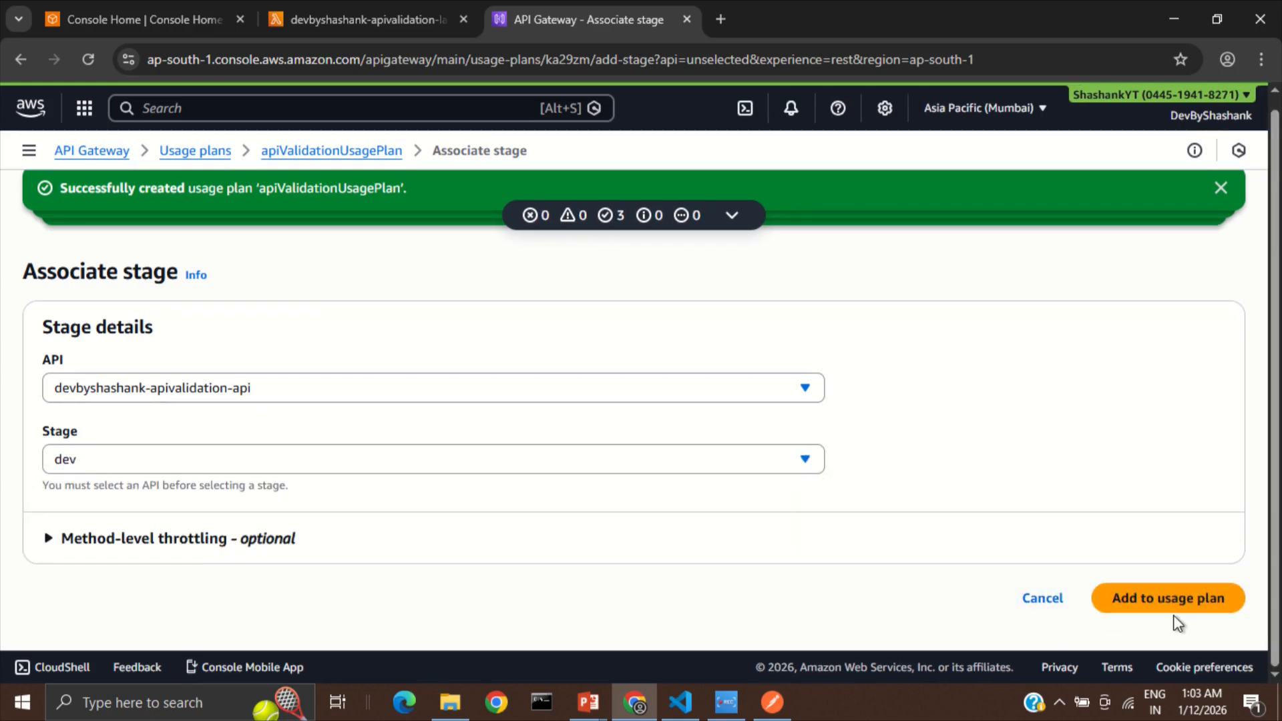
left_click(1175, 606)
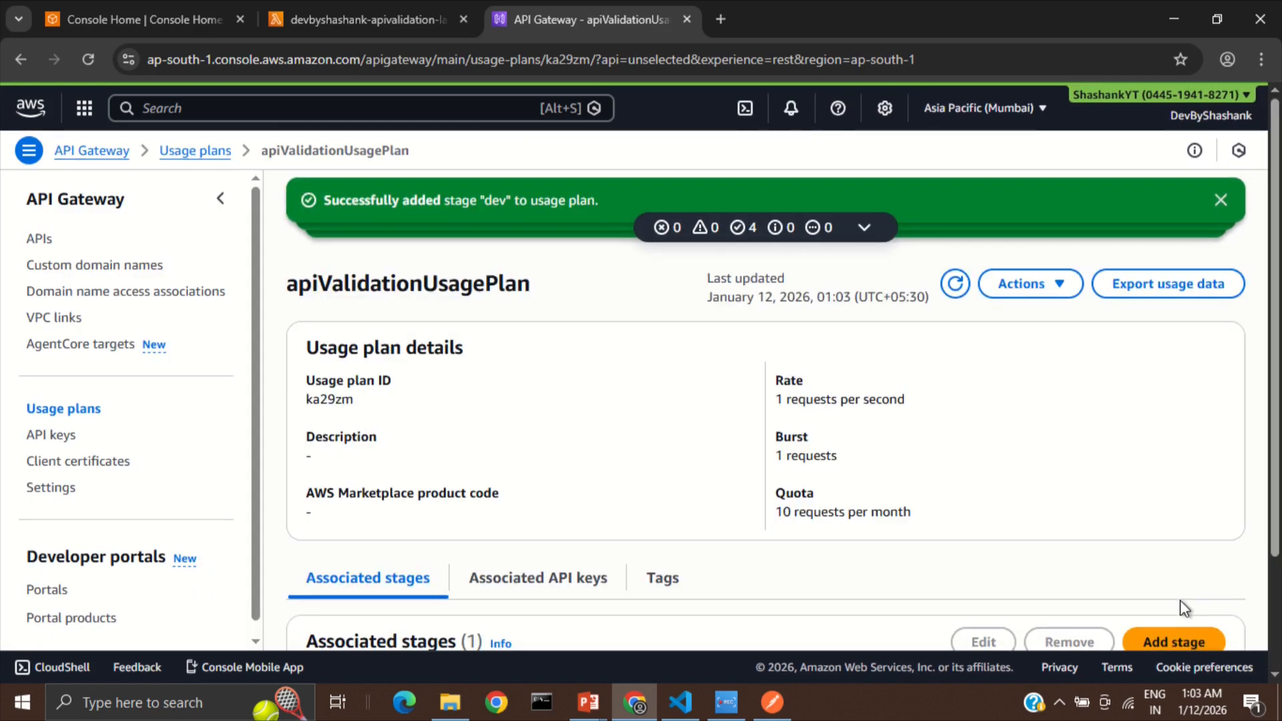
scroll(576, 575, "down", 2)
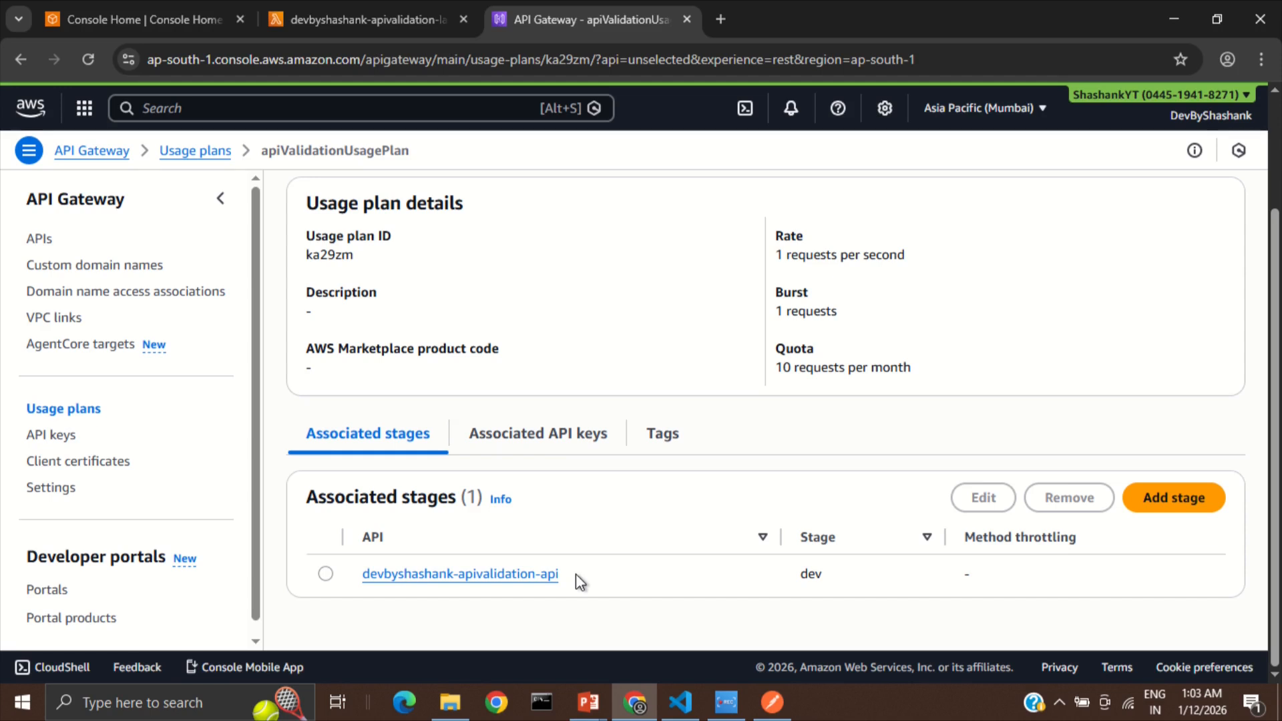
Add the existing API key apiValidationKey to the usage plan and check the plan's associated keys.
left_click(541, 436)
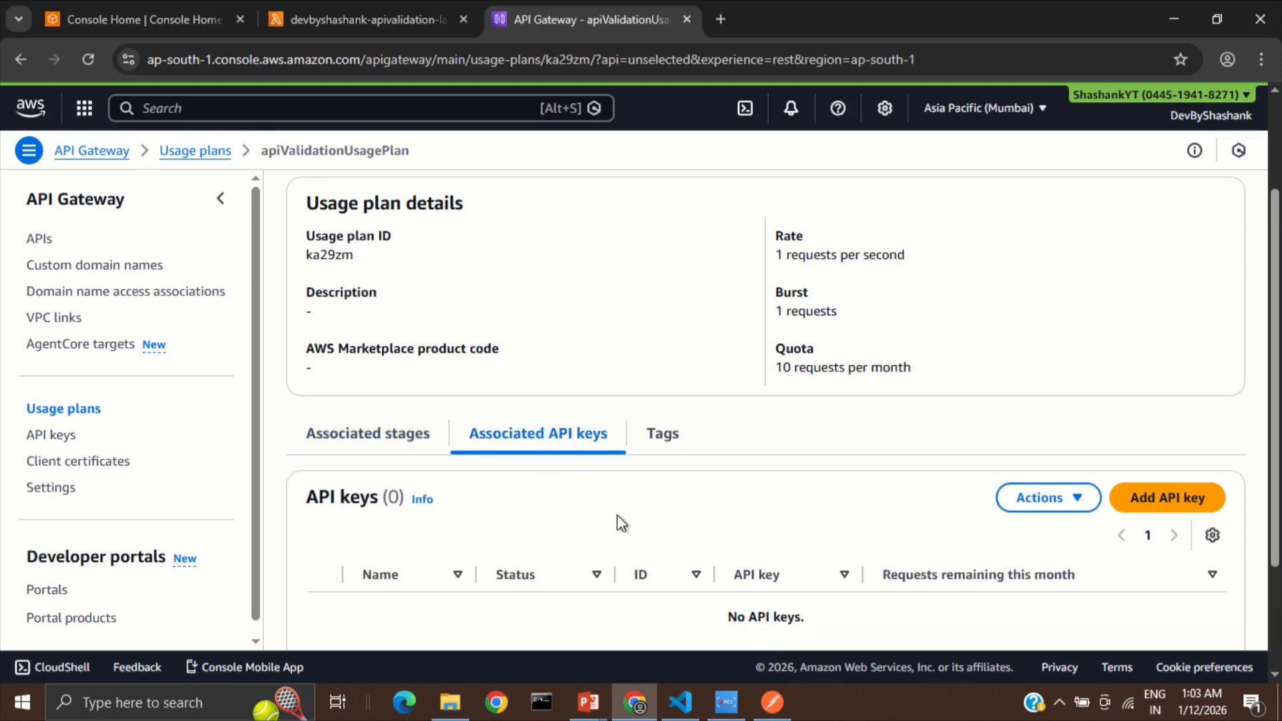
scroll(617, 517, "down", 2)
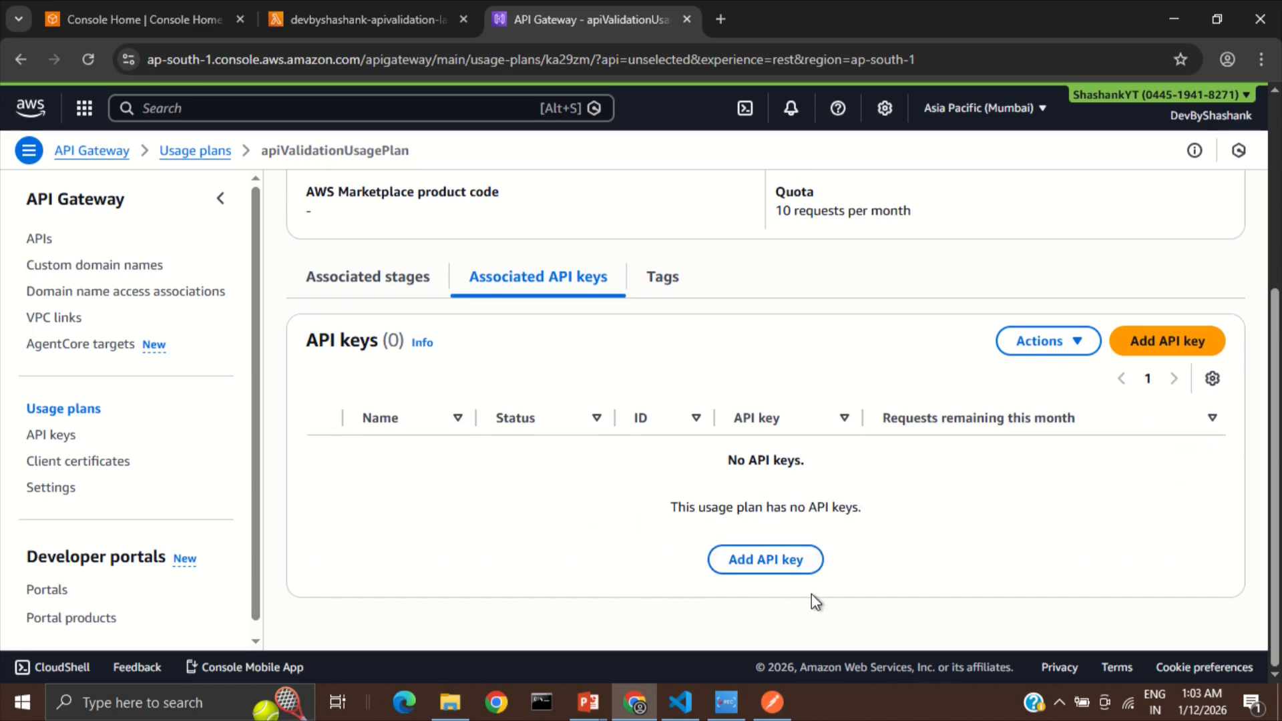
left_click(772, 561)
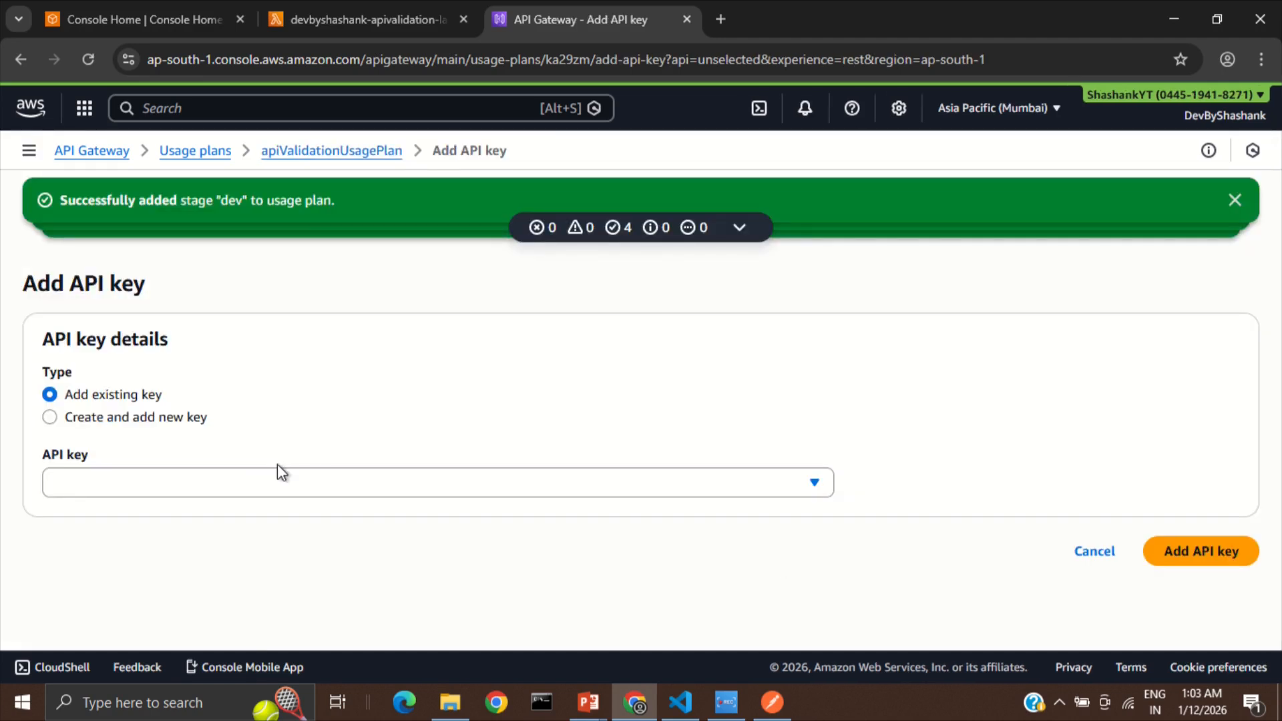
left_click(191, 483)
left_click(190, 562)
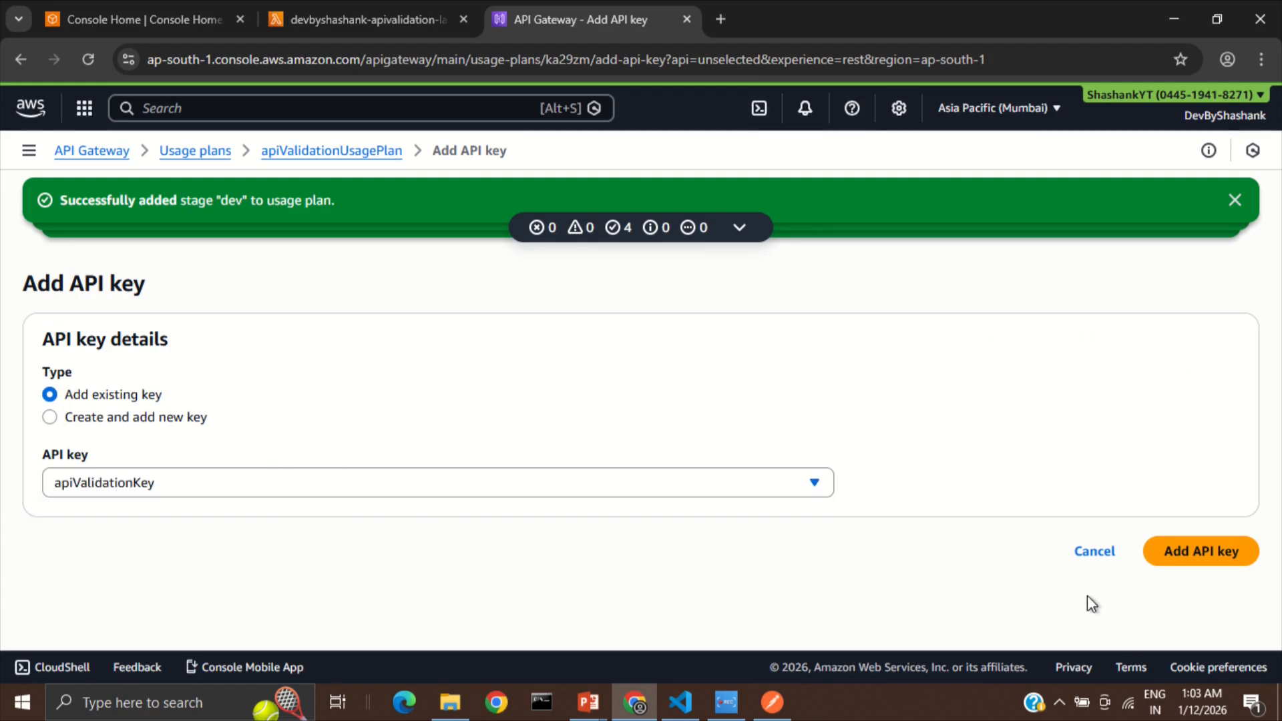
left_click(1194, 560)
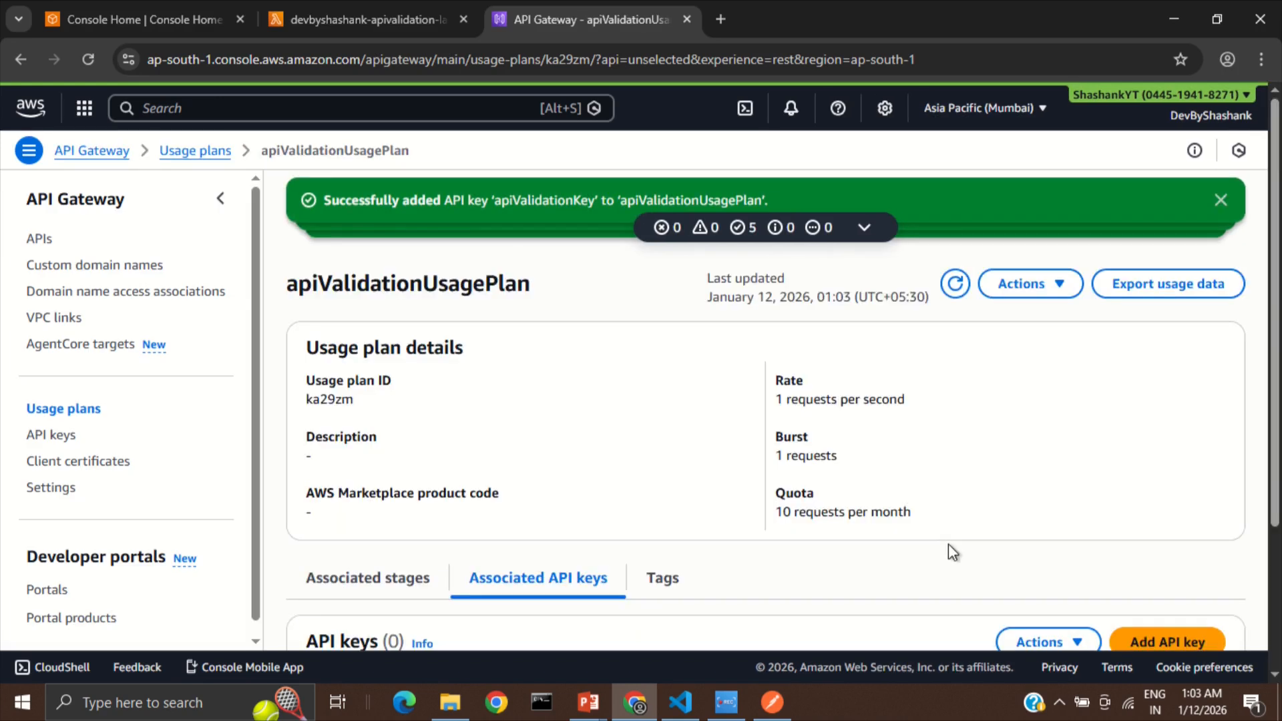
scroll(948, 543, "down", 3)
scroll(494, 430, "up", 3)
scroll(495, 430, "down", 3)
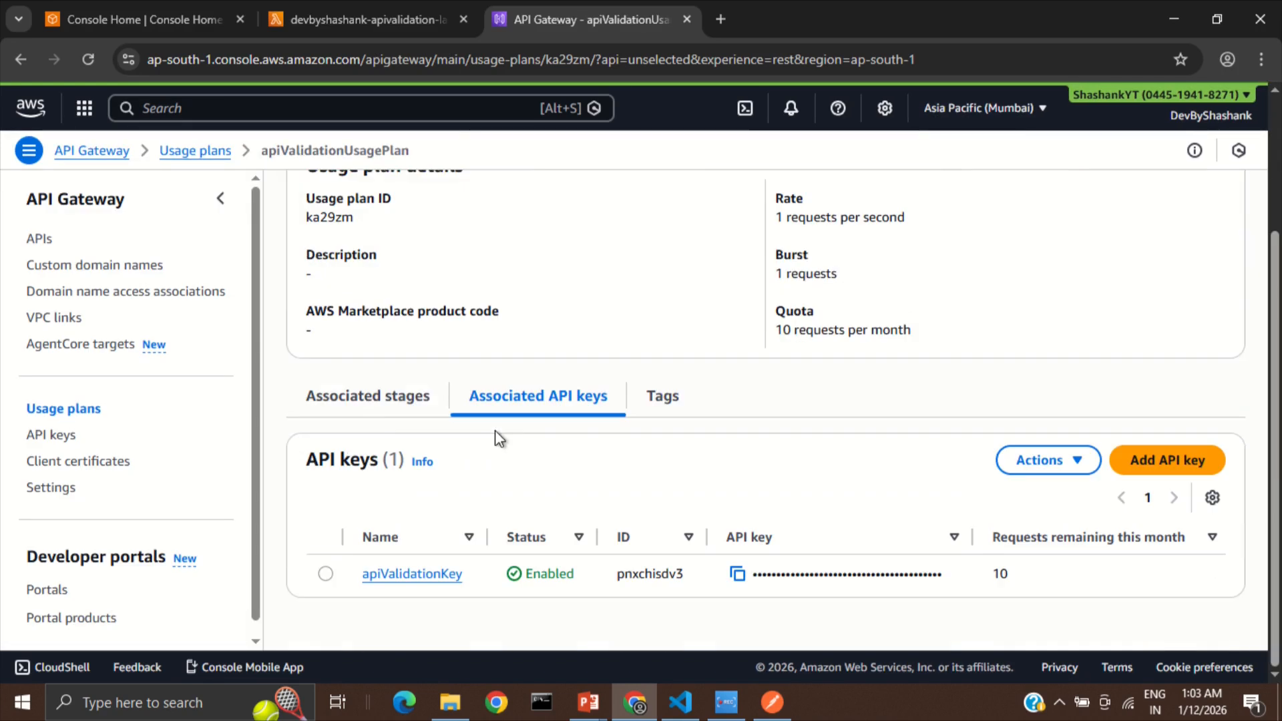
Open the API associated with the usage plan and make an API key required for the /apiValidation GET method.
left_click(386, 414)
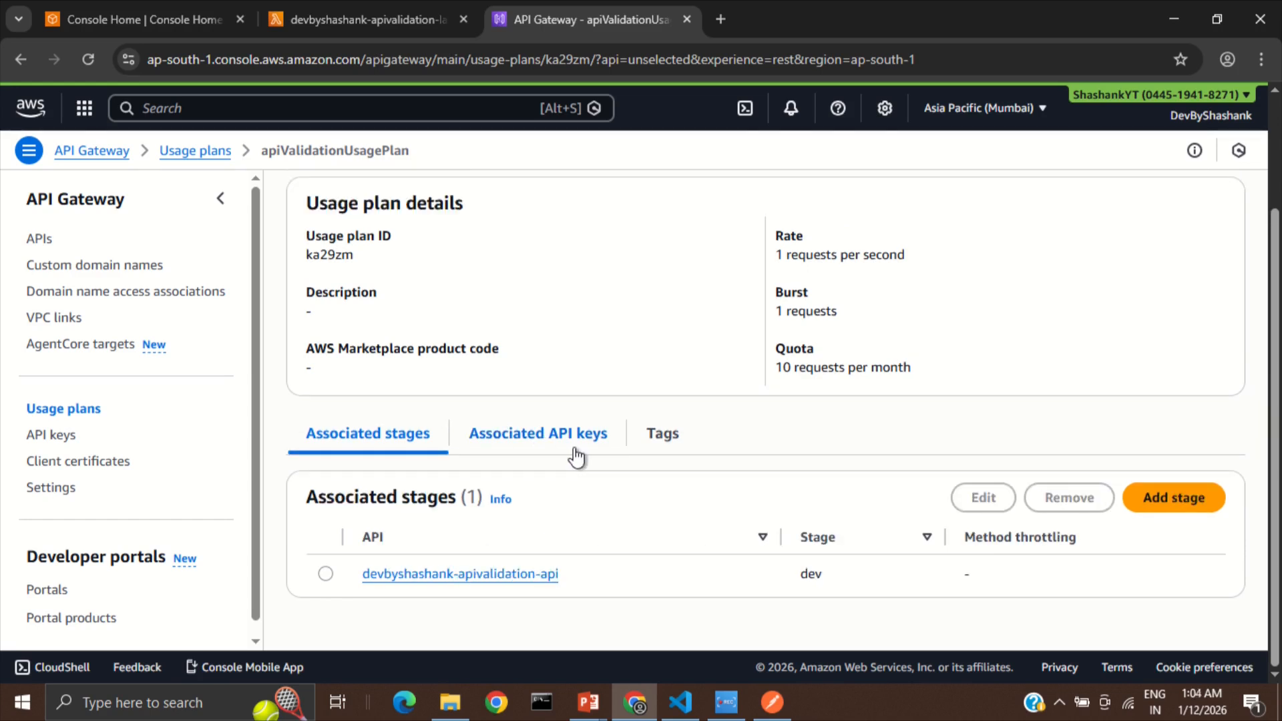
left_click(455, 578)
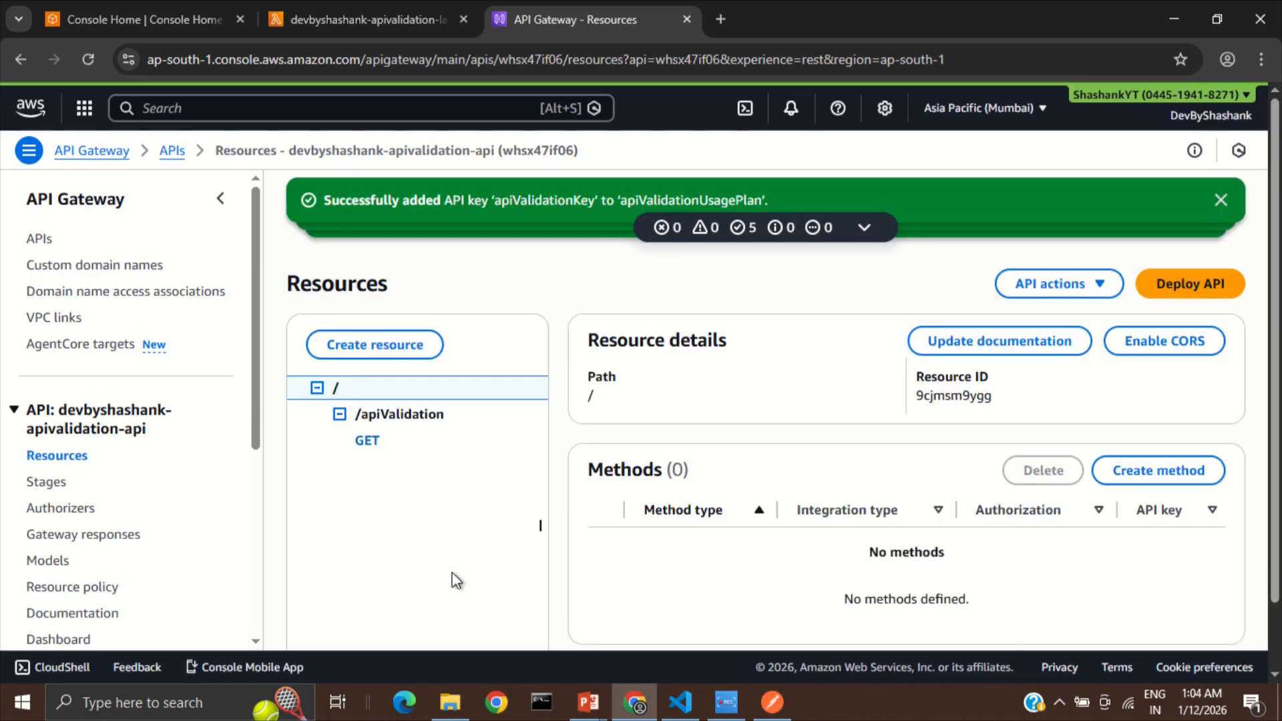
left_click(369, 442)
scroll(647, 463, "down", 2)
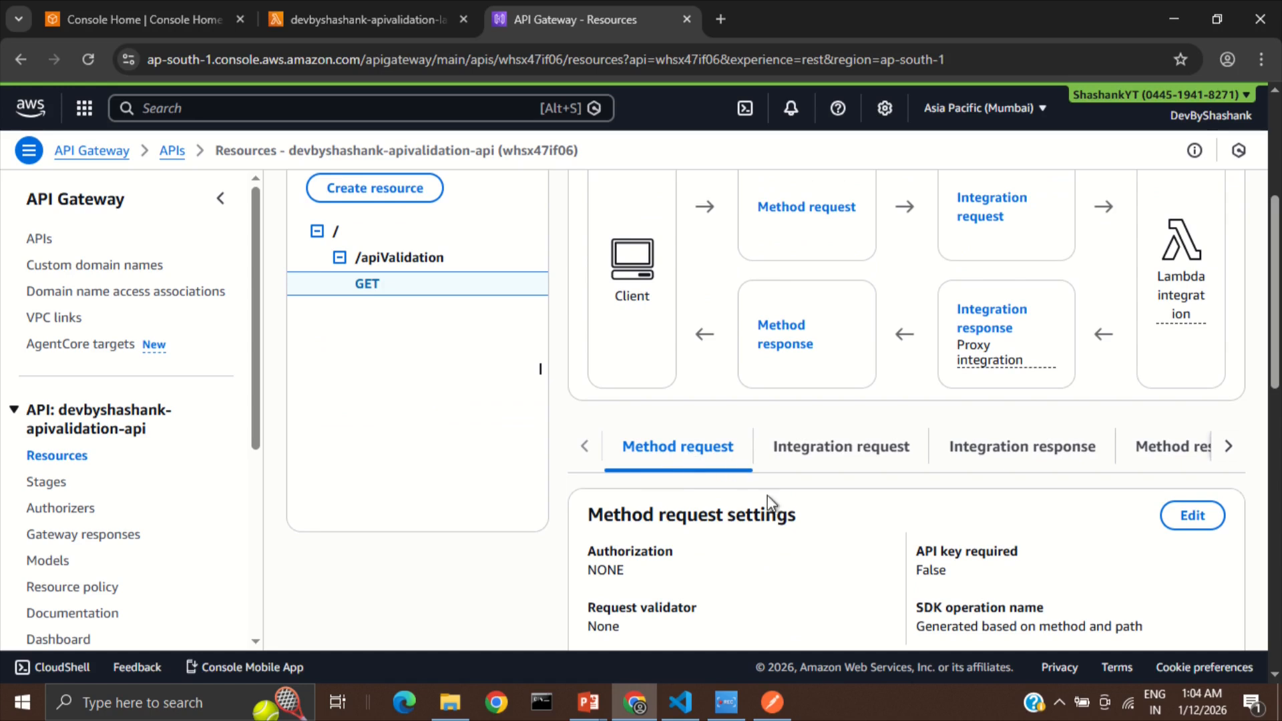
scroll(768, 507, "down", 1)
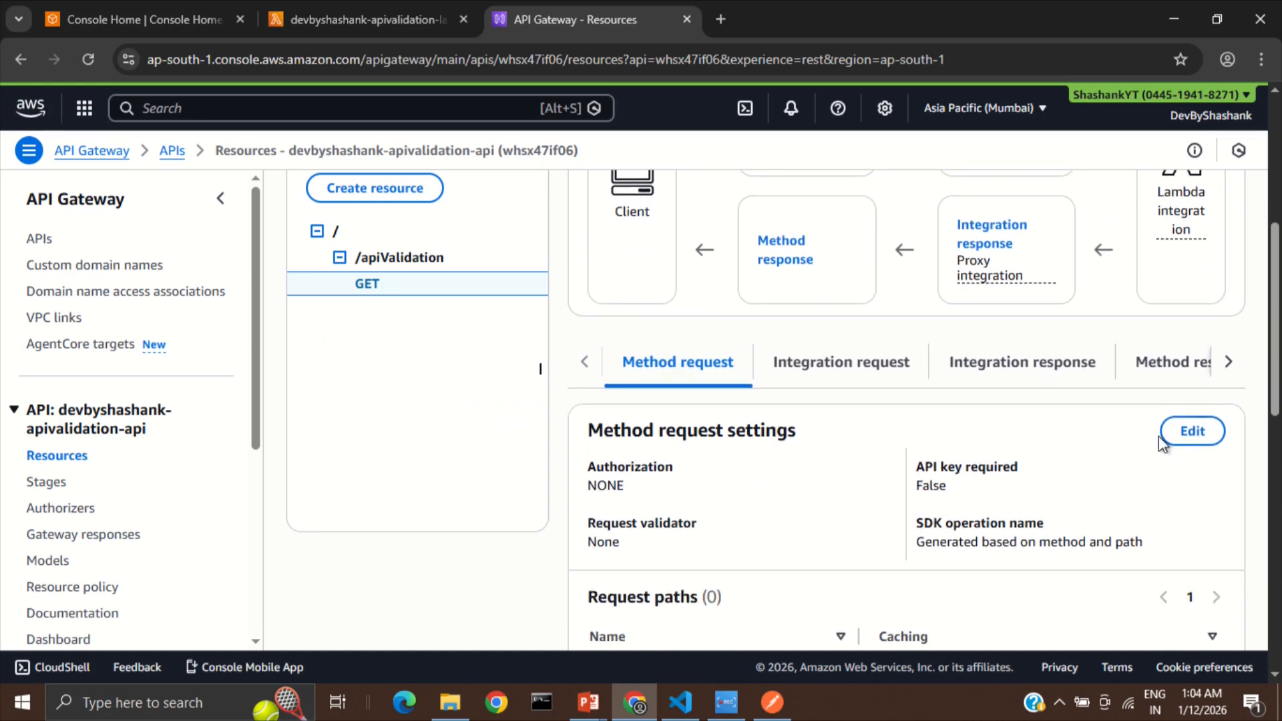
left_click(1193, 433)
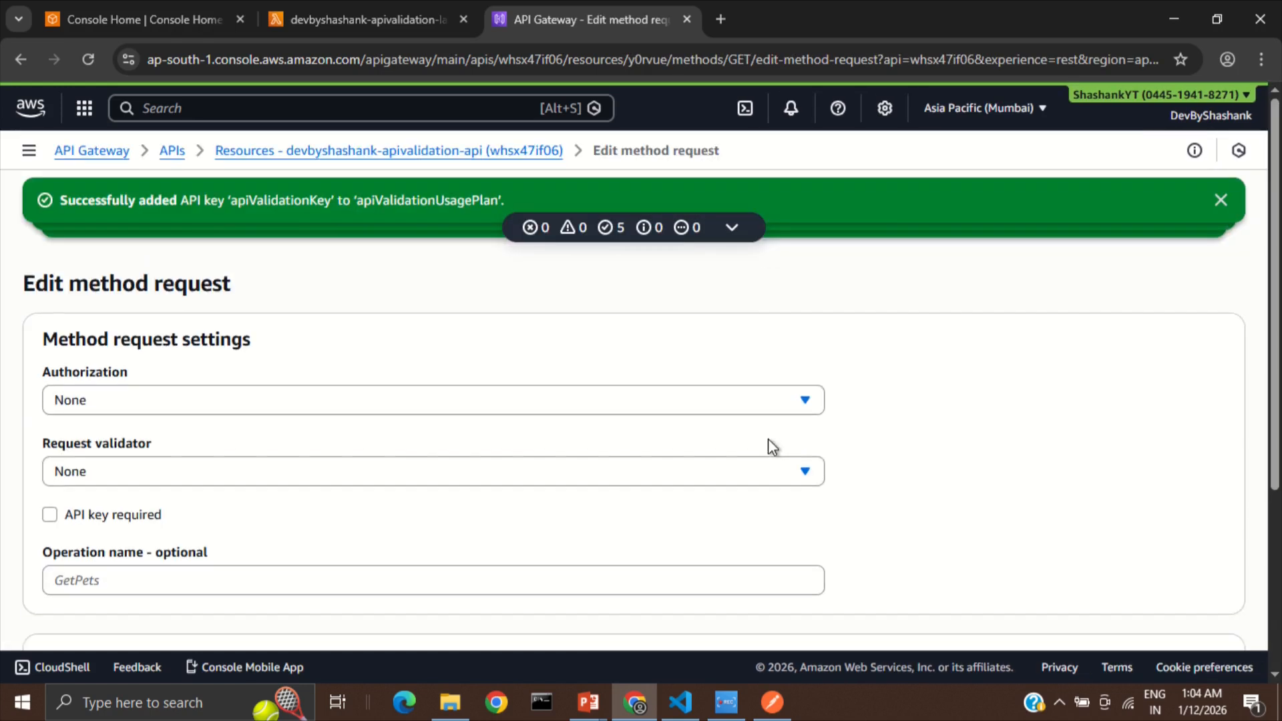
scroll(358, 429, "down", 1)
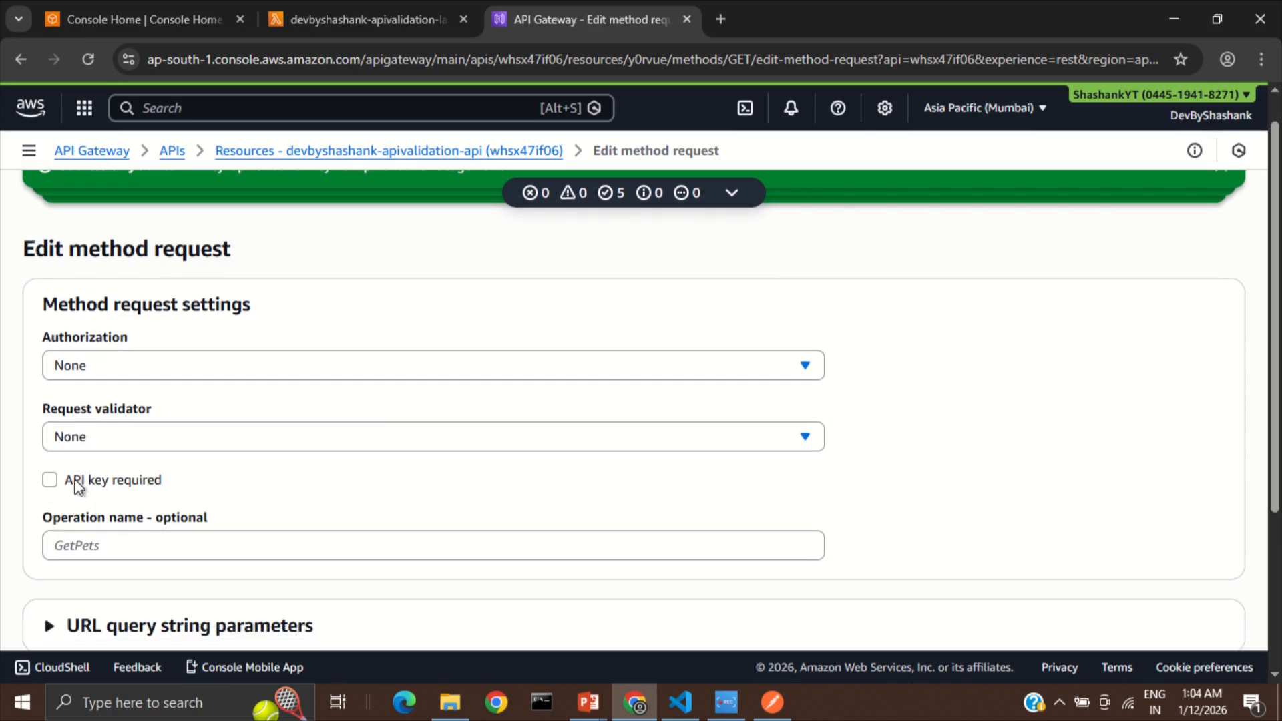
left_click(50, 480)
scroll(564, 449, "down", 3)
left_click(1207, 608)
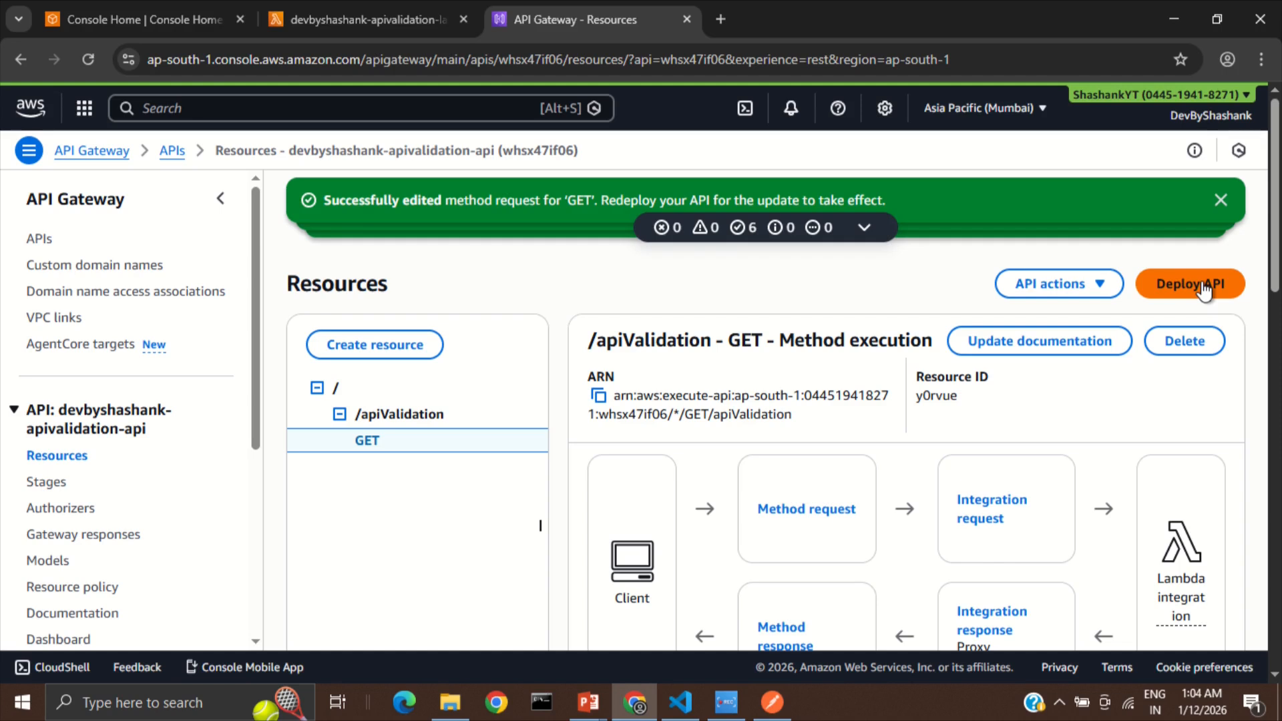
Redeploy the API to the existing dev stage.
left_click(1204, 289)
left_click(730, 363)
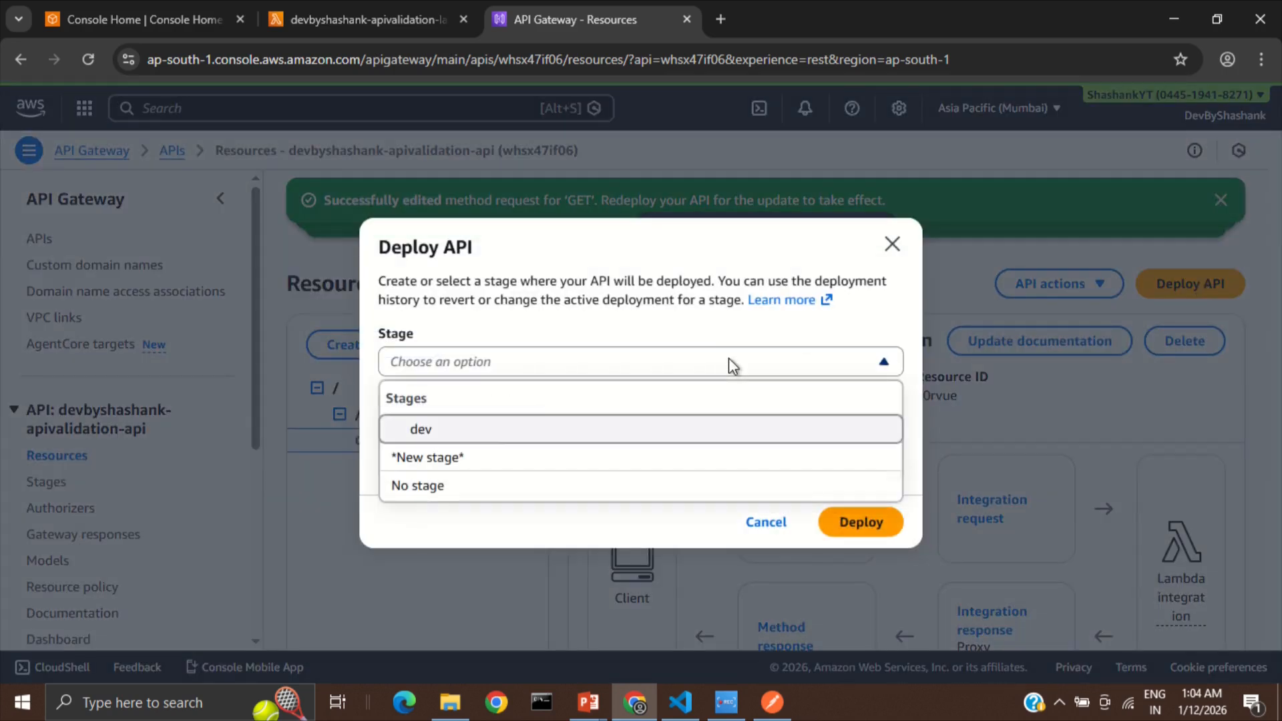
left_click(437, 431)
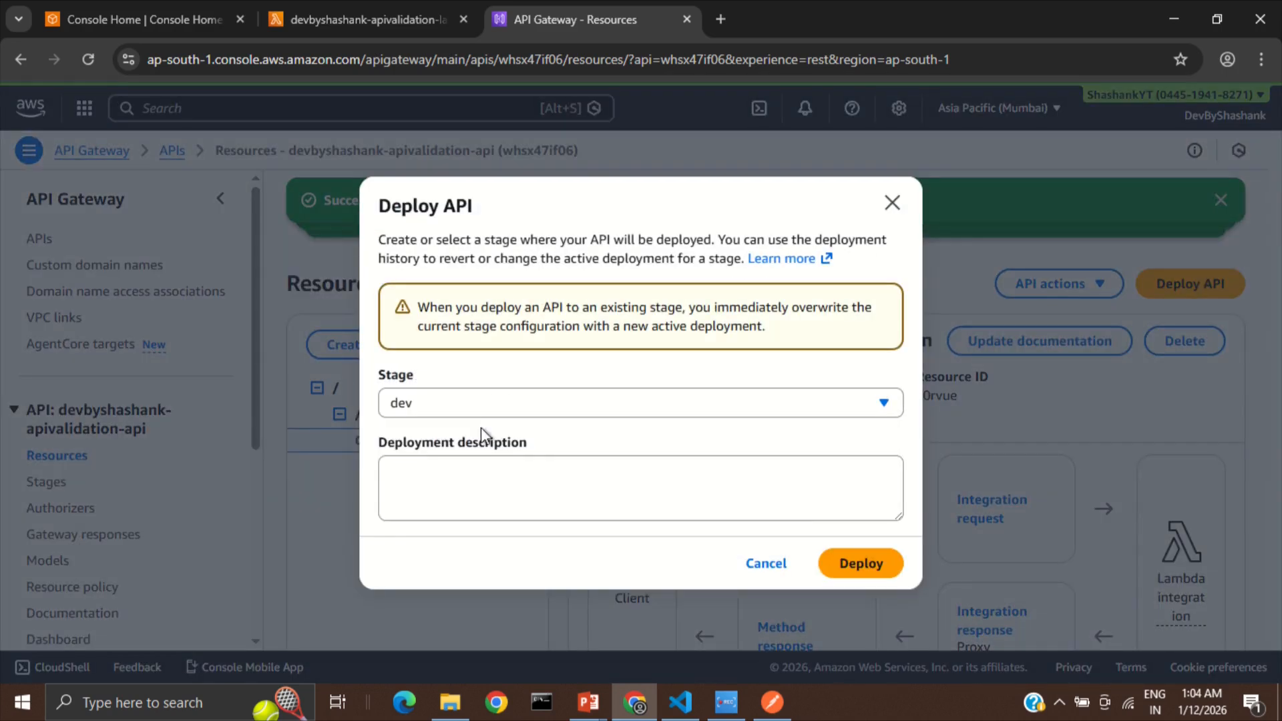
left_click(861, 564)
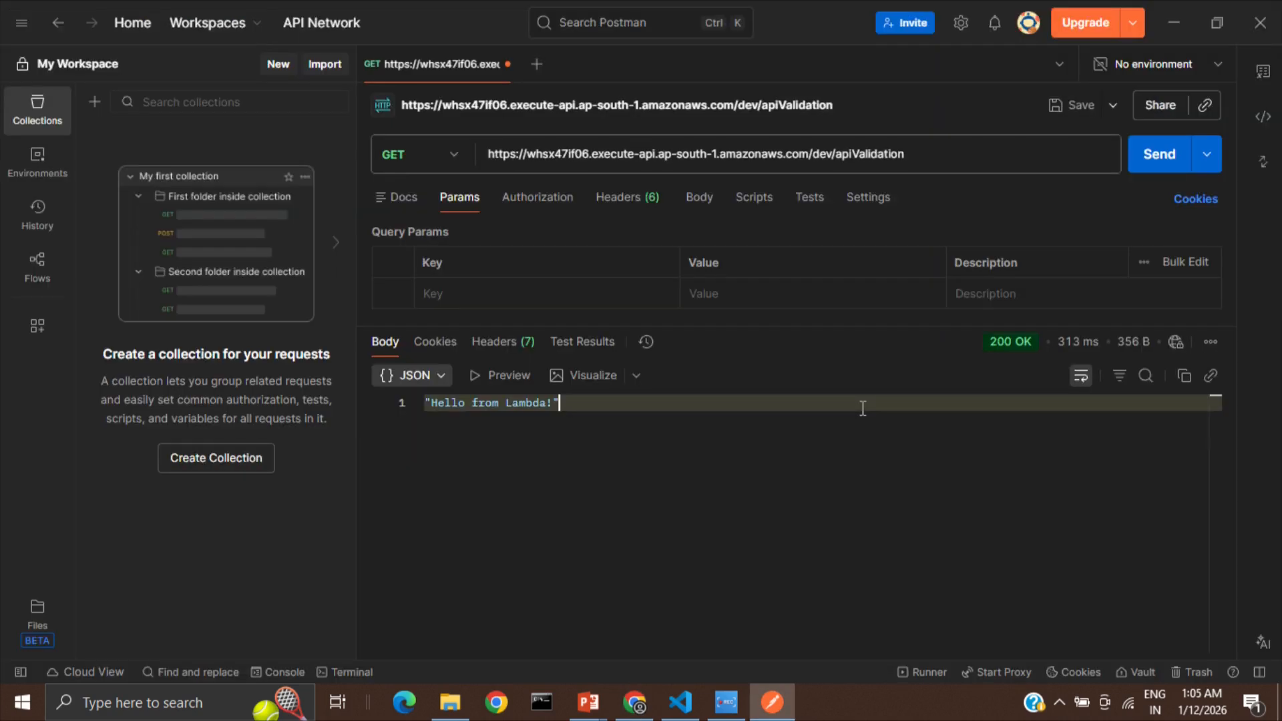
Switch to Postman, resend the GET request to /dev/apiValidation without an API key and examine the response.
left_click(1155, 156)
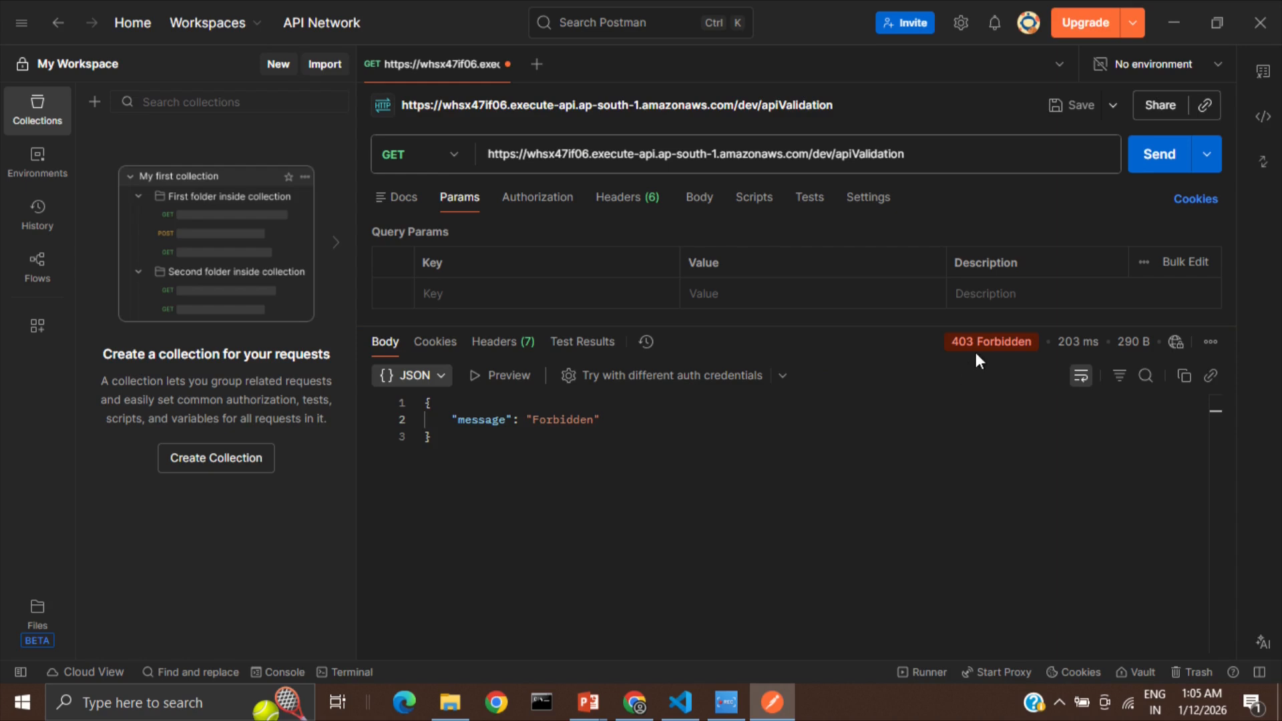
mouse_move(981, 346)
left_click(566, 446)
Add an x-api-key header to the GET request.
left_click(624, 199)
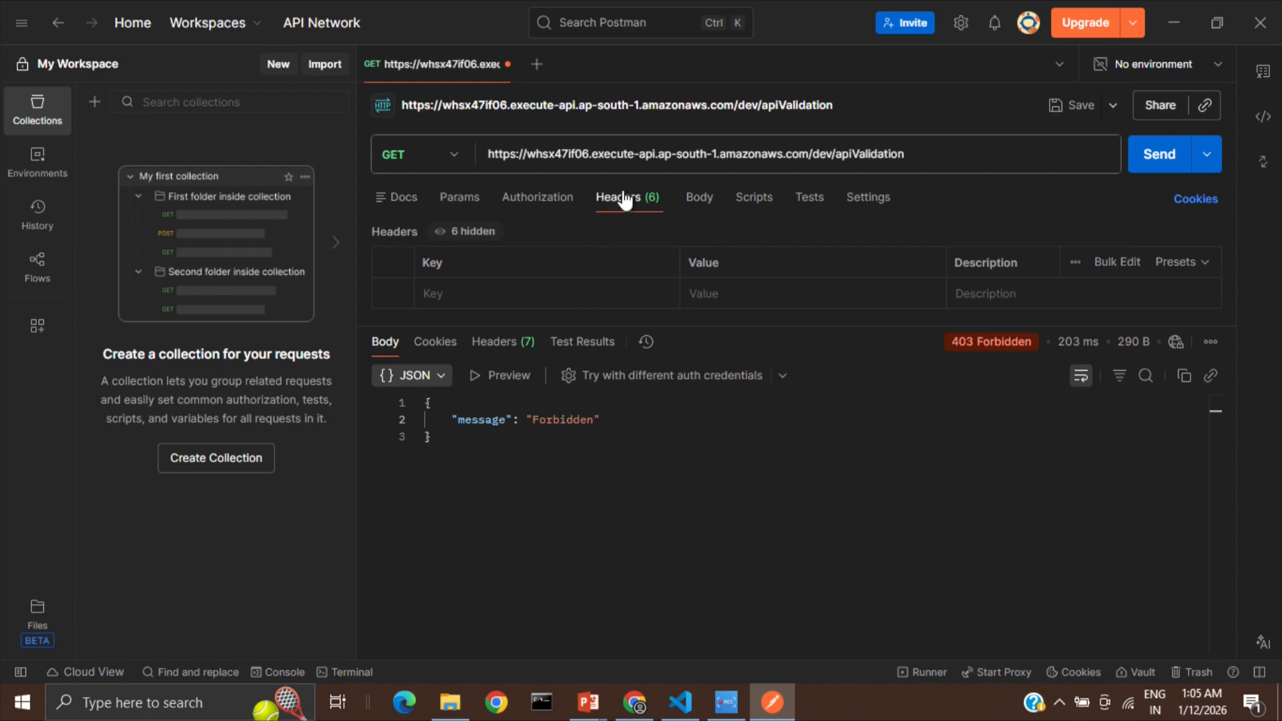
left_click(501, 294)
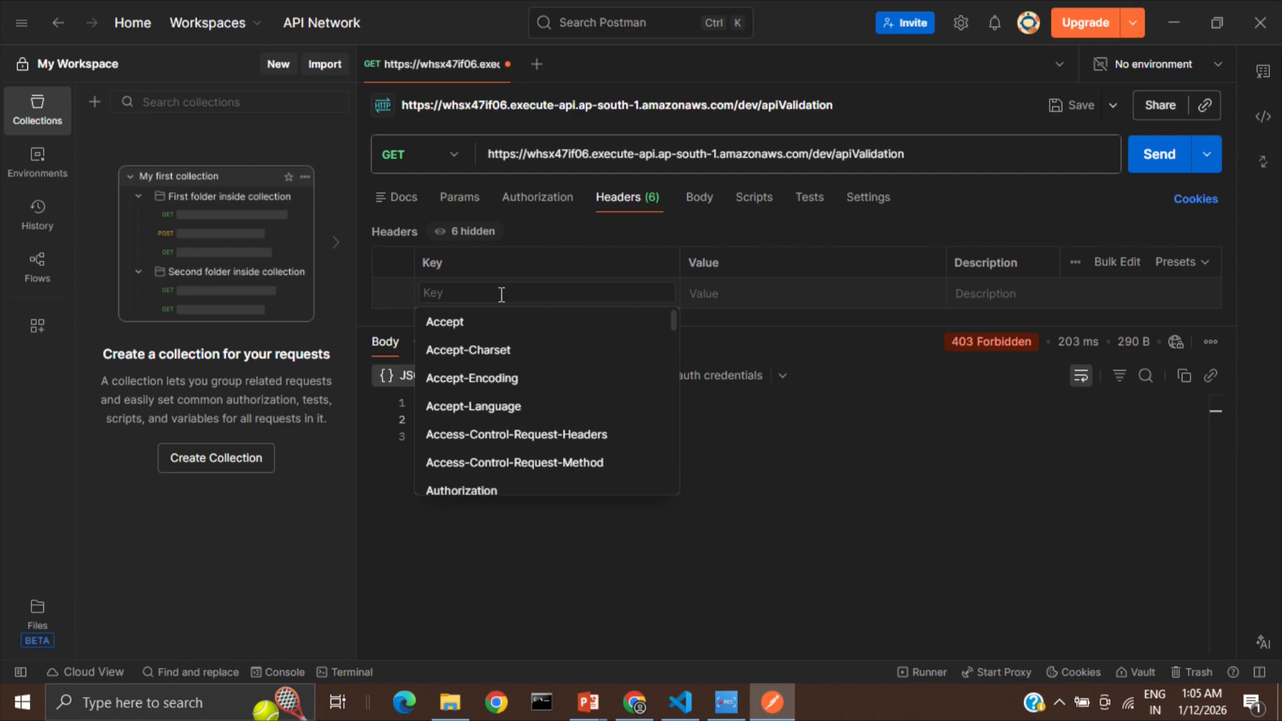
type("x-api-")
left_click(504, 311)
left_click(721, 277)
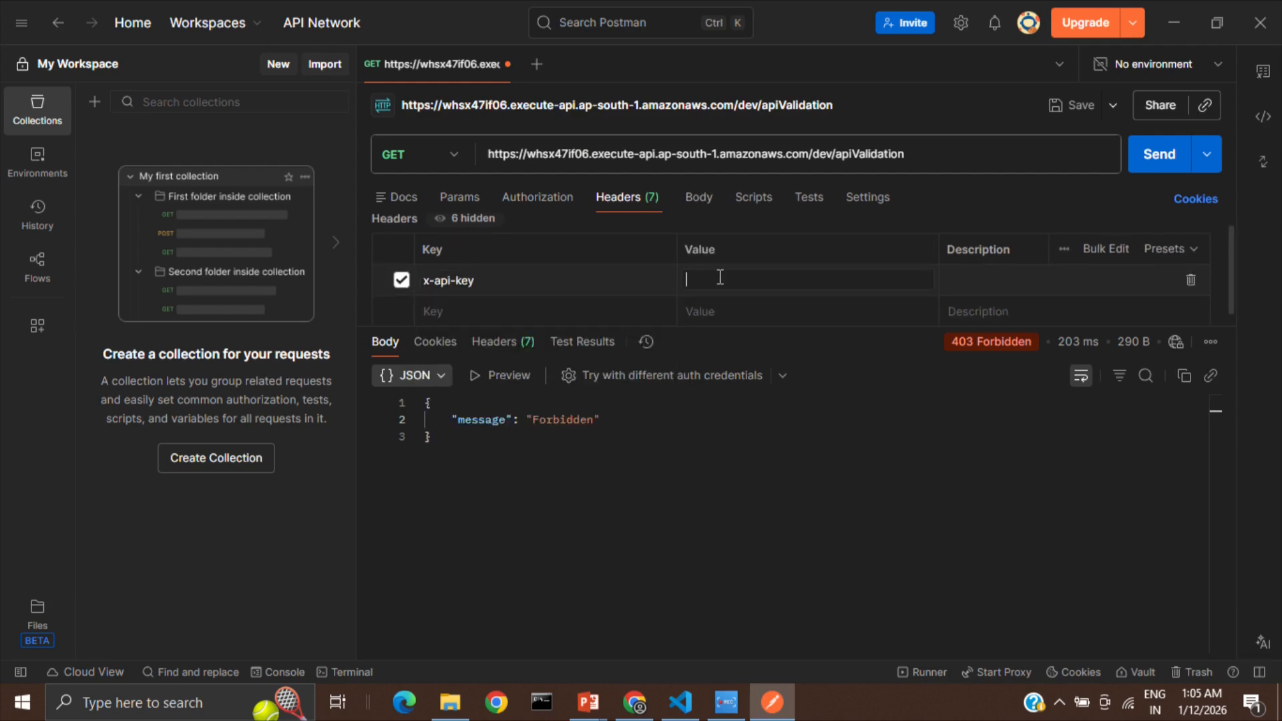
Copy the value of apiValidationKey from API Gateway and paste the API key as the x-api-key header's value in Postman.
left_click(635, 703)
scroll(58, 543, "down", 5)
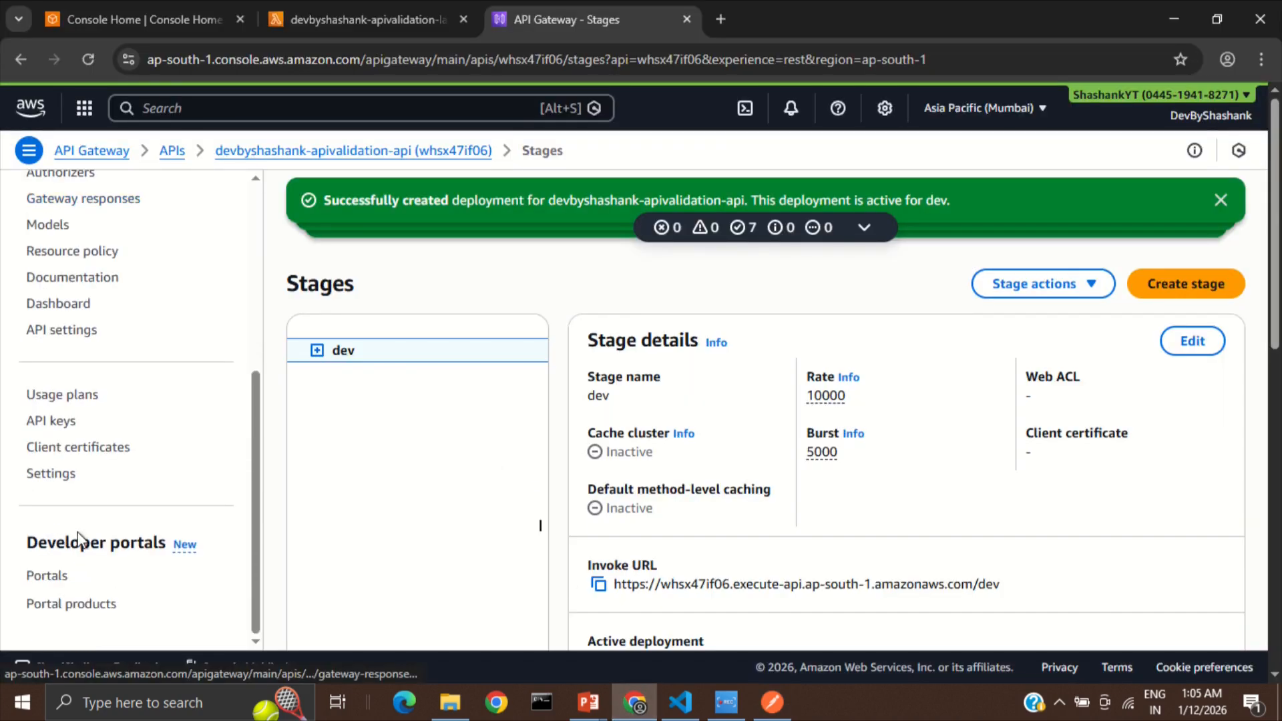
left_click(53, 422)
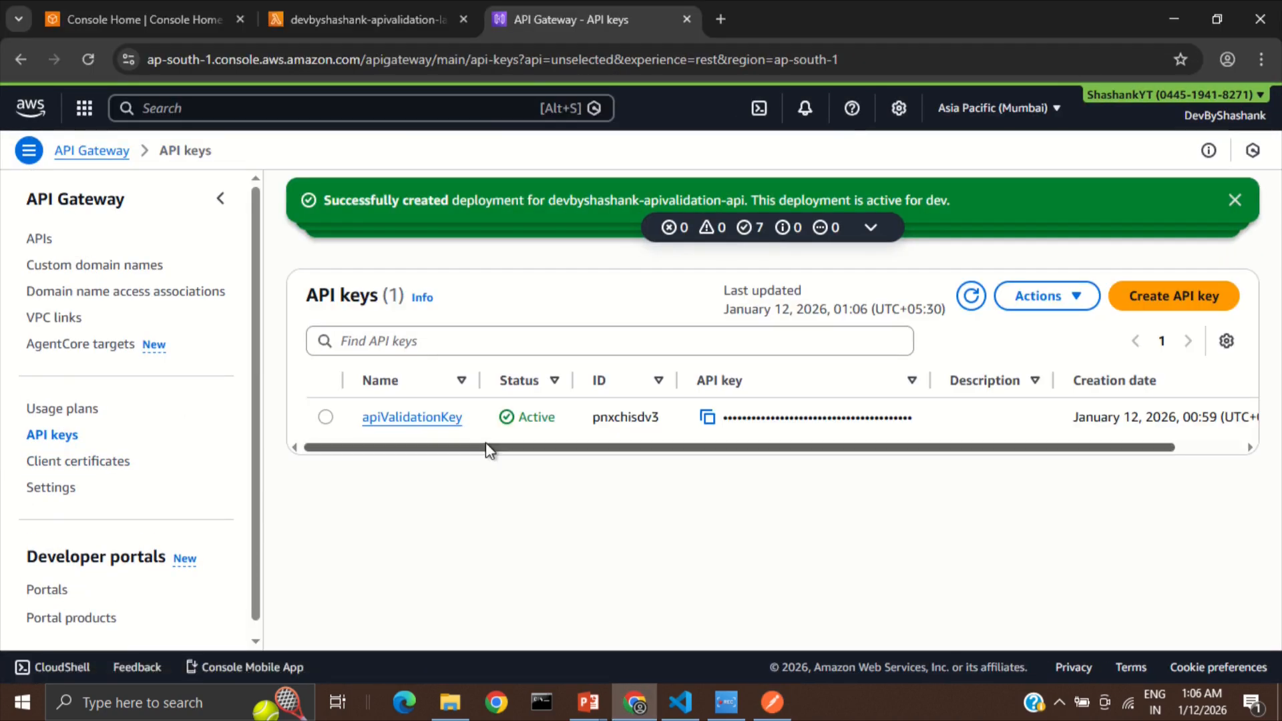
left_click(707, 416)
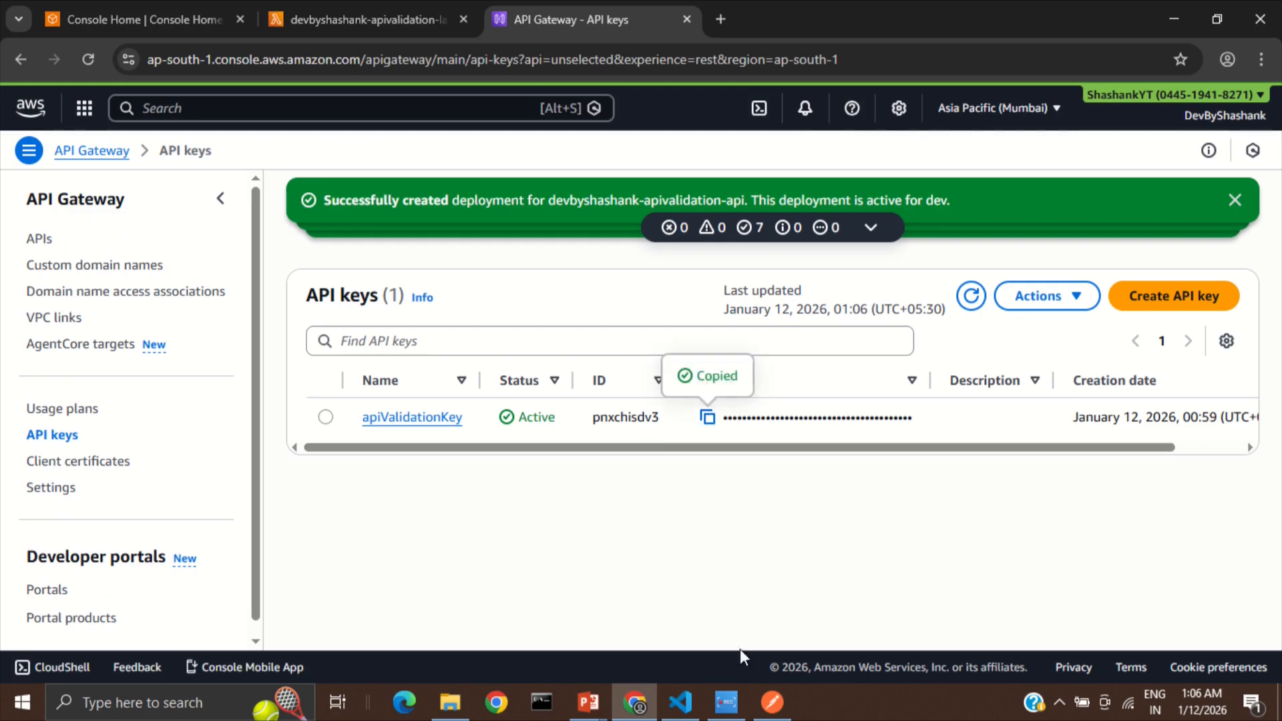
left_click(768, 707)
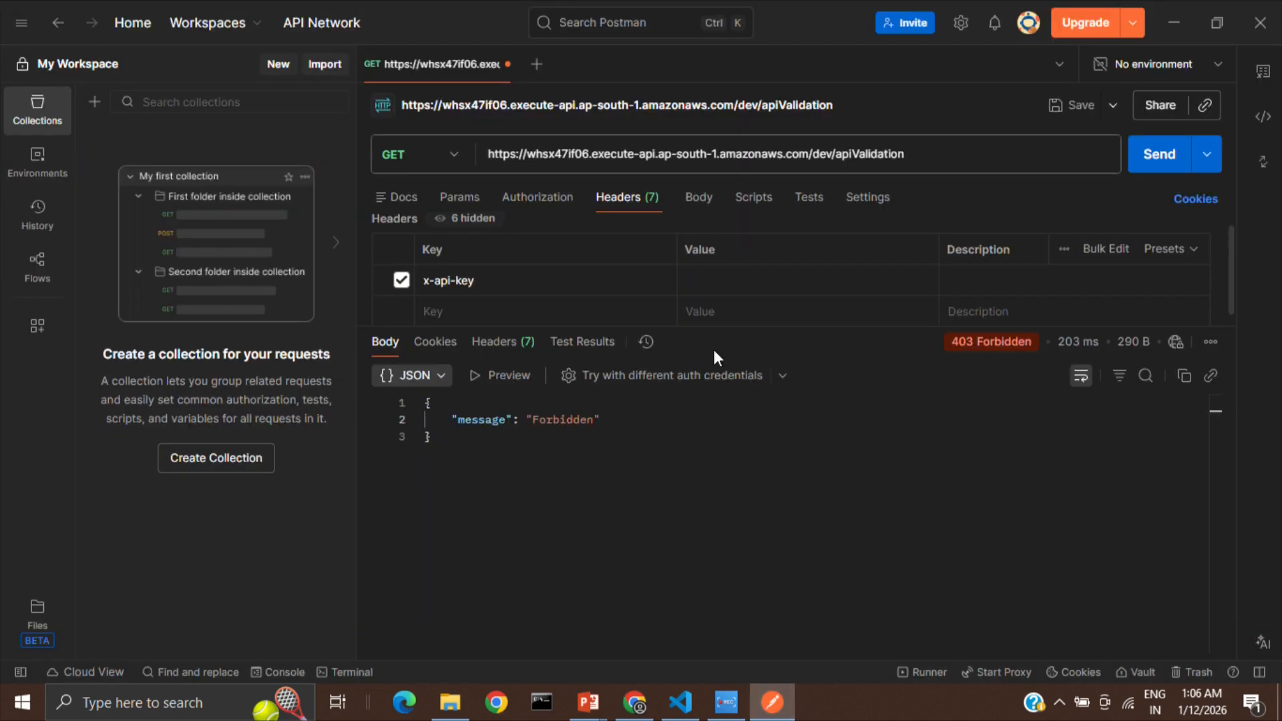
left_click(736, 275)
key("ctrl+v")
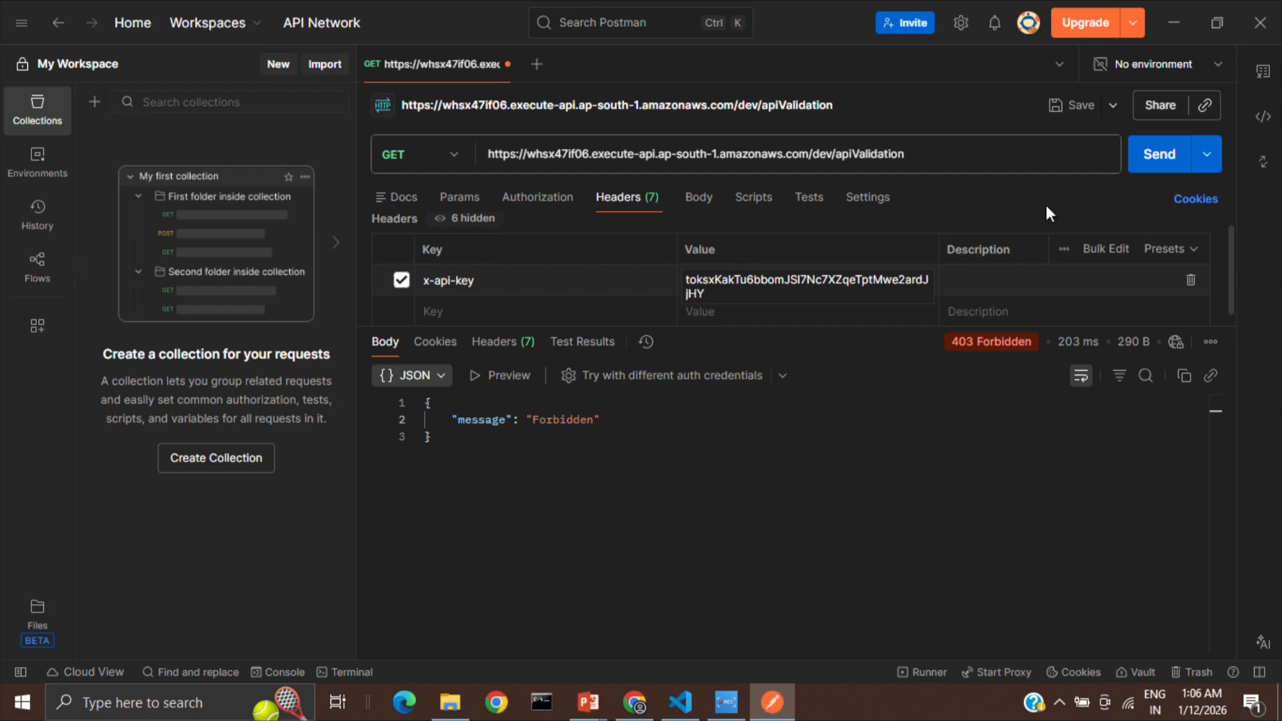
Send the GET request with the x-api-key header and examine the response body.
left_click(1145, 171)
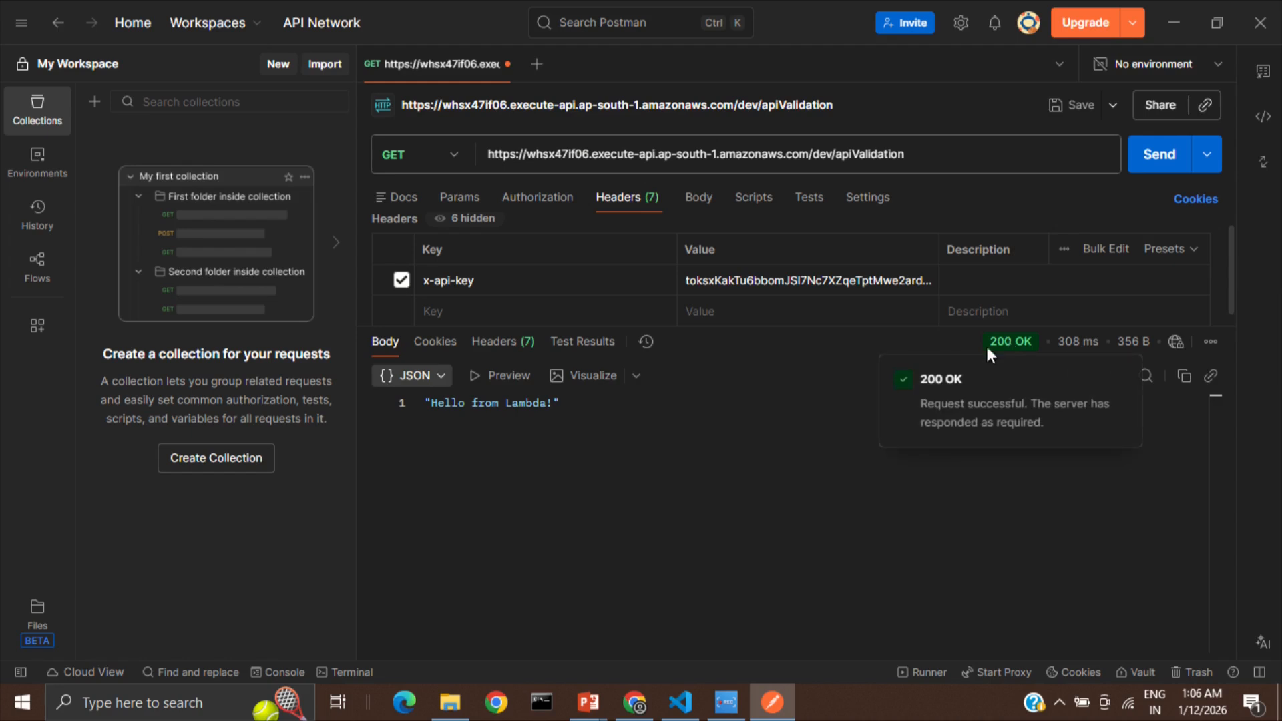
triple_click(493, 410)
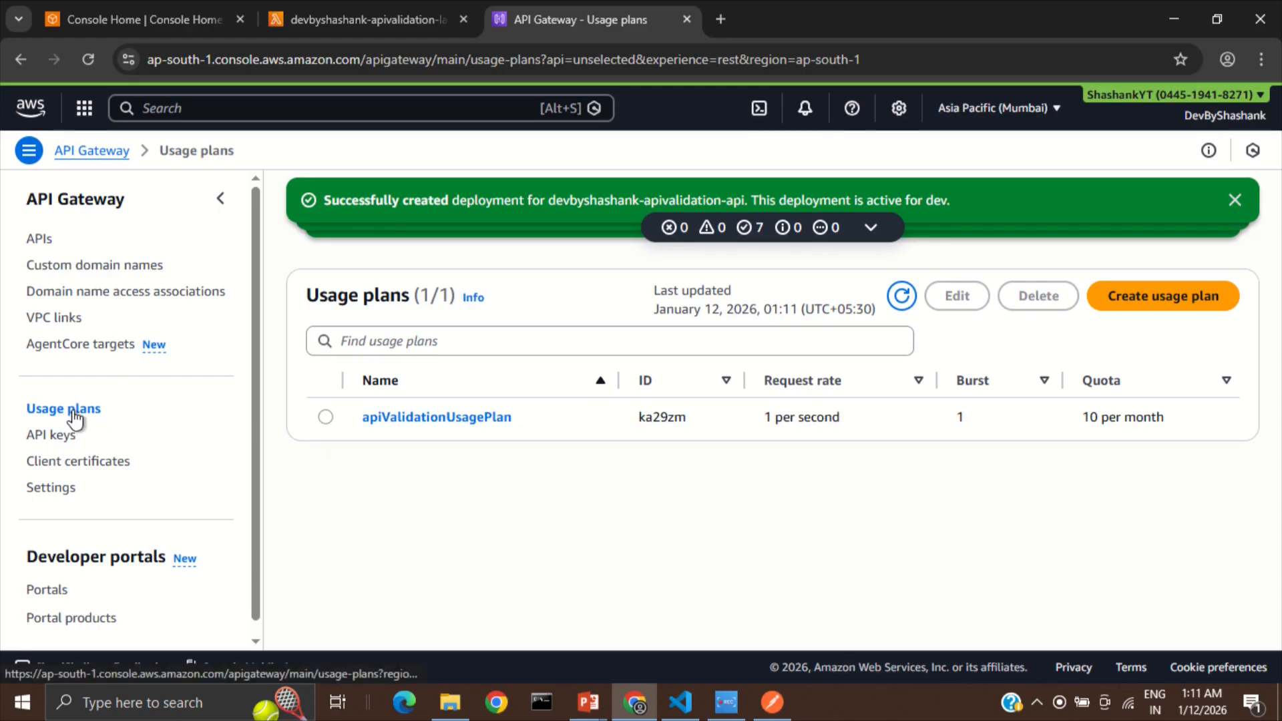
Open apiValidationUsagePlan for editing and review its throttling and quota settings, keeping the quota turned on.
left_click(446, 419)
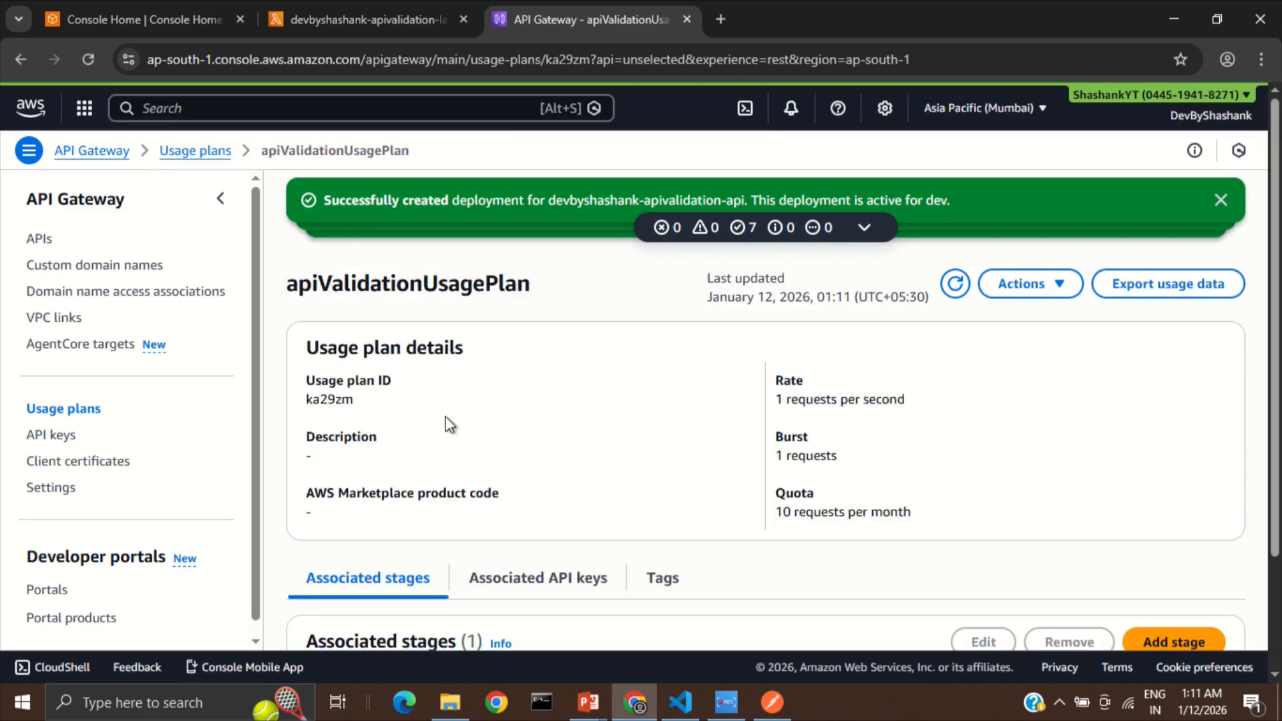
scroll(912, 418, "down", 1)
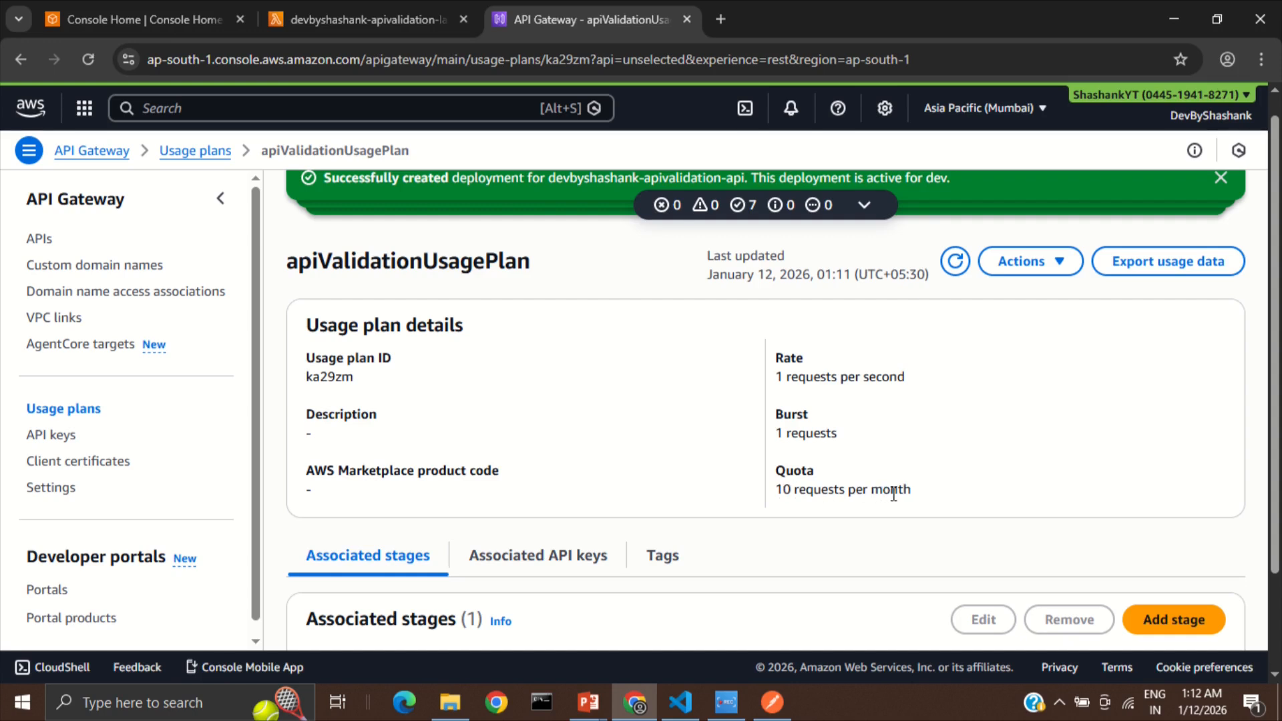
left_click(1036, 258)
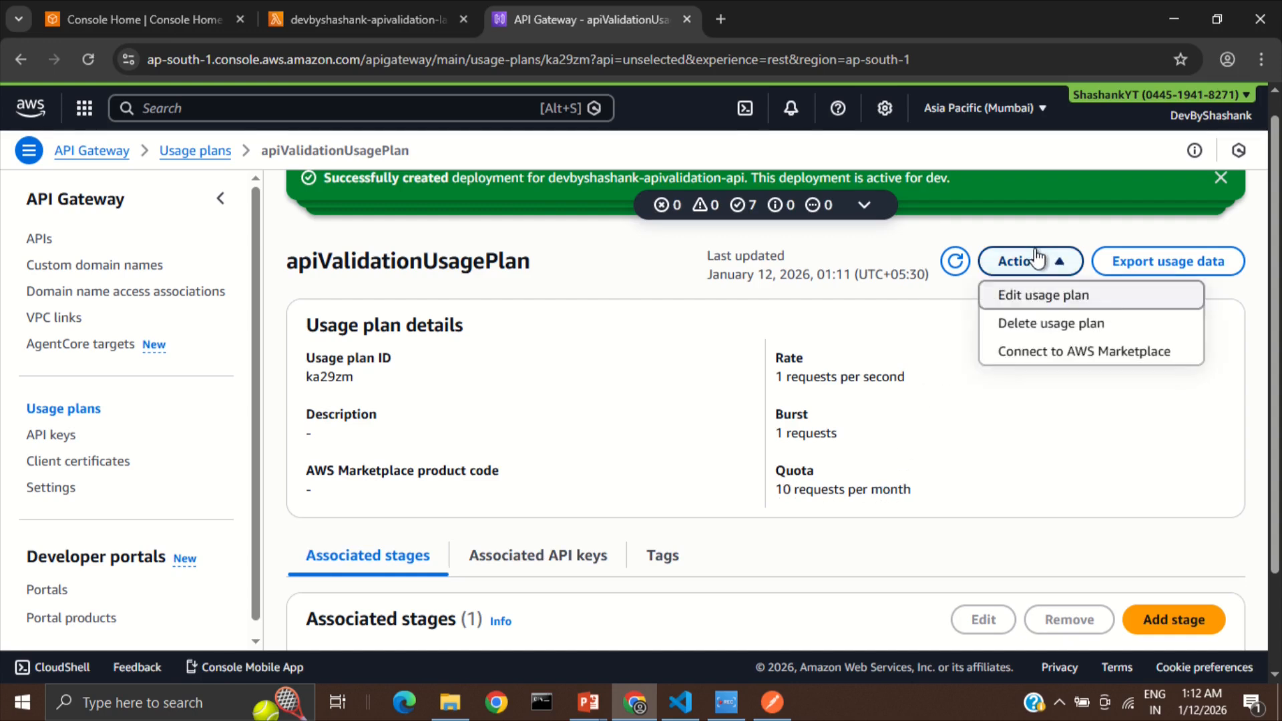
left_click(1037, 295)
scroll(144, 458, "down", 4)
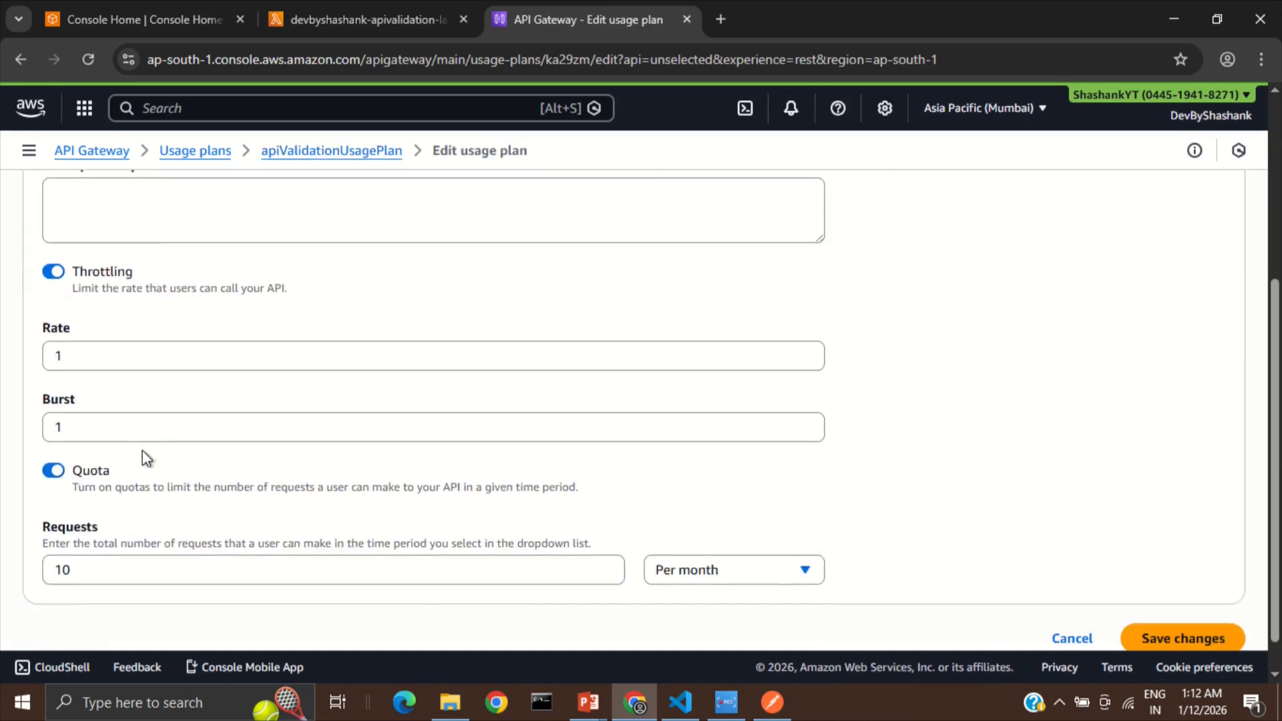
scroll(147, 458, "down", 1)
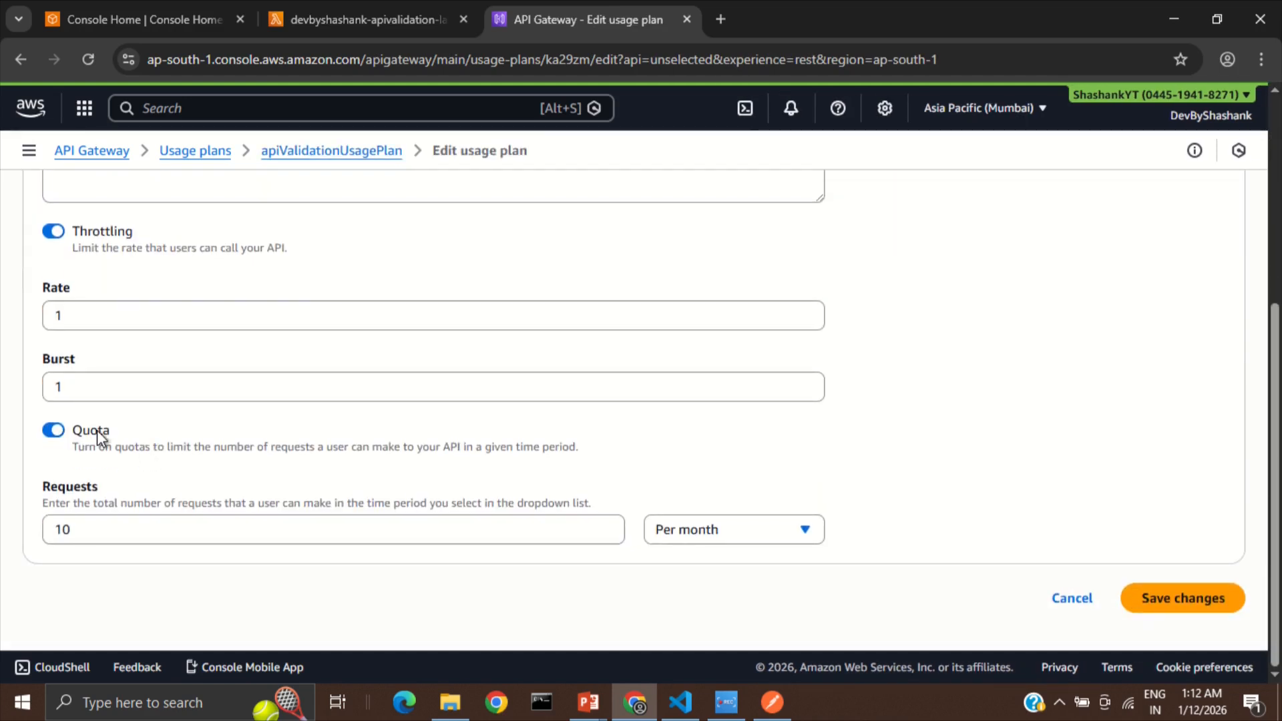
left_click(55, 432)
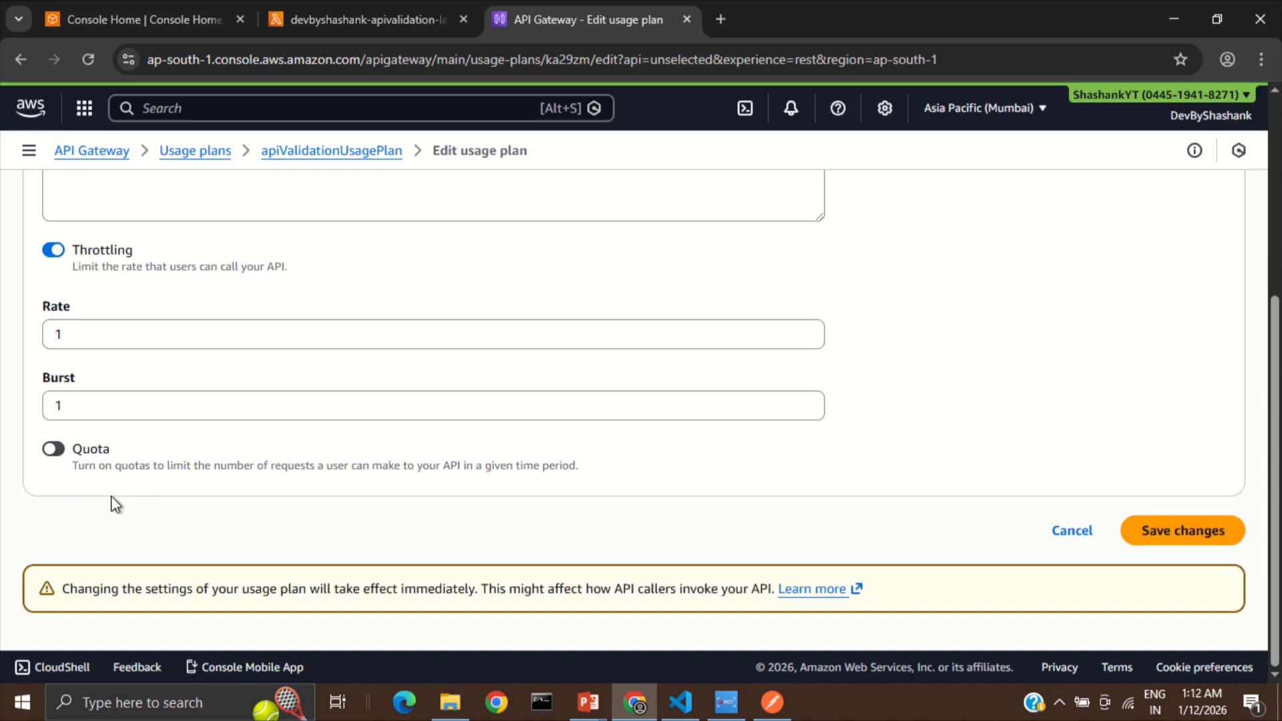
left_click(53, 449)
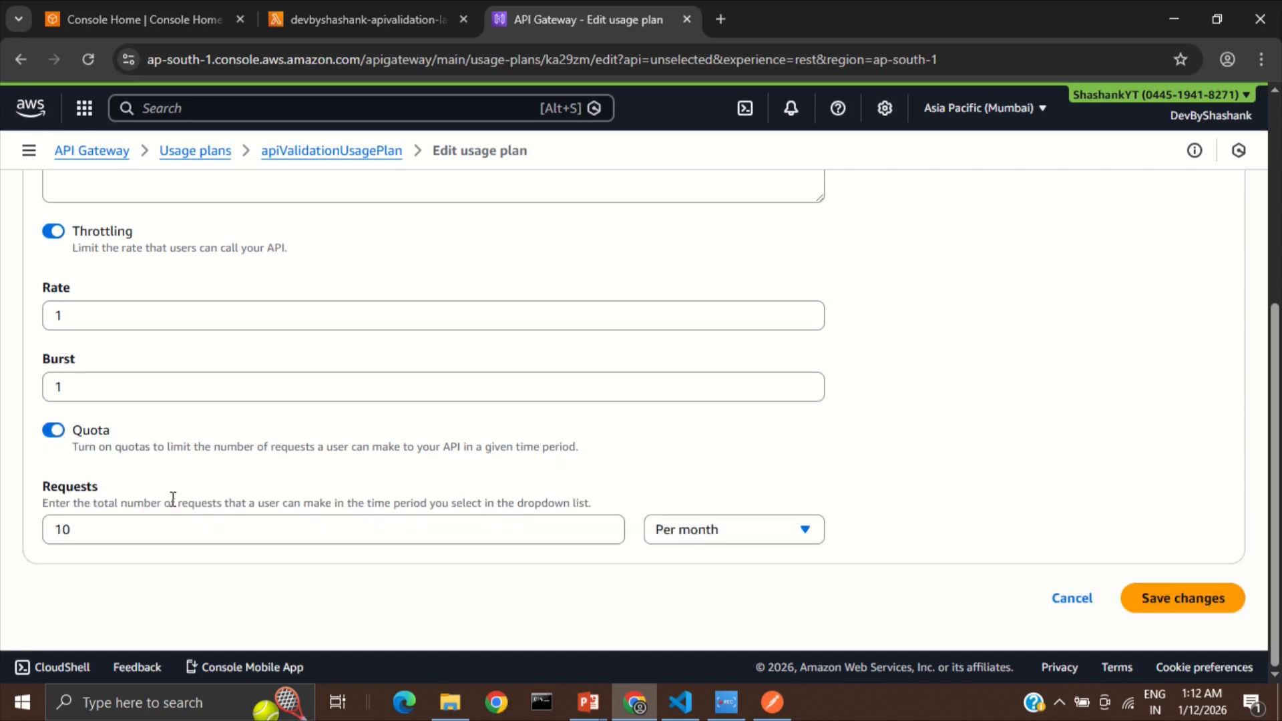
Set the usage plan's quota to 3 requests per day and save the changes.
left_click(83, 534)
key("BackSpace")
key("BackSpace")
type("3")
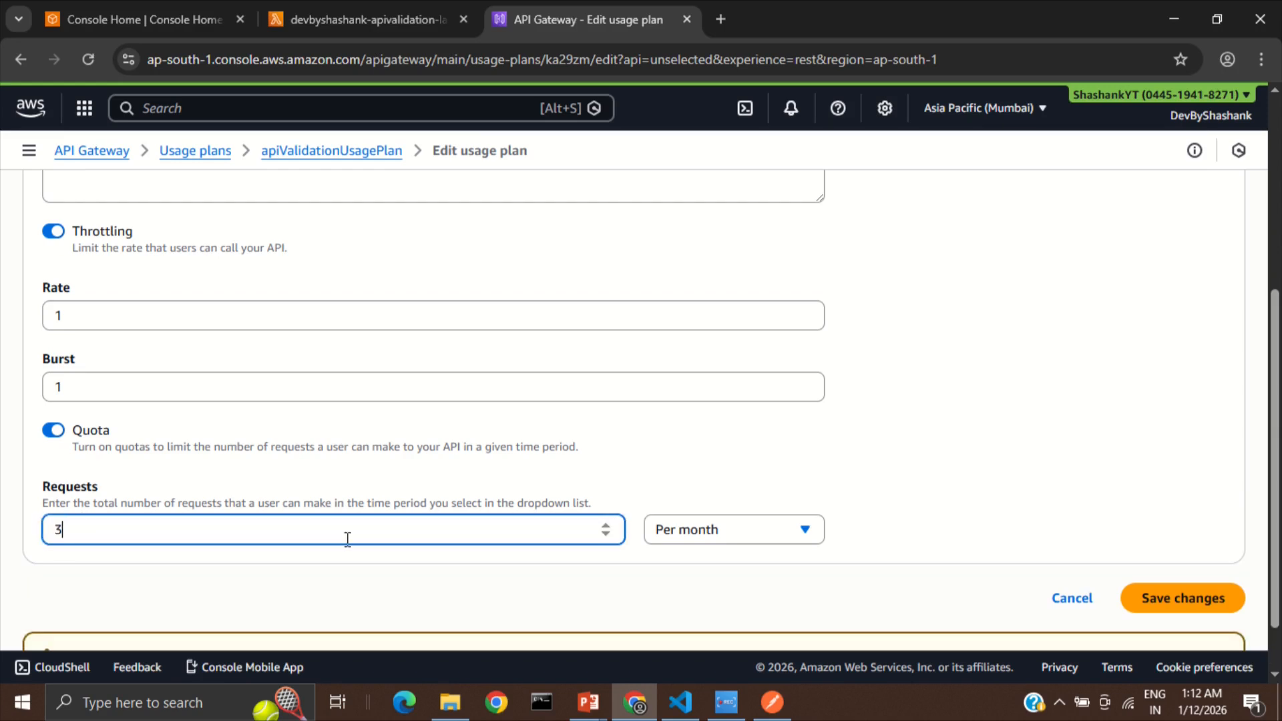
scroll(467, 527, "down", 1)
left_click(719, 463)
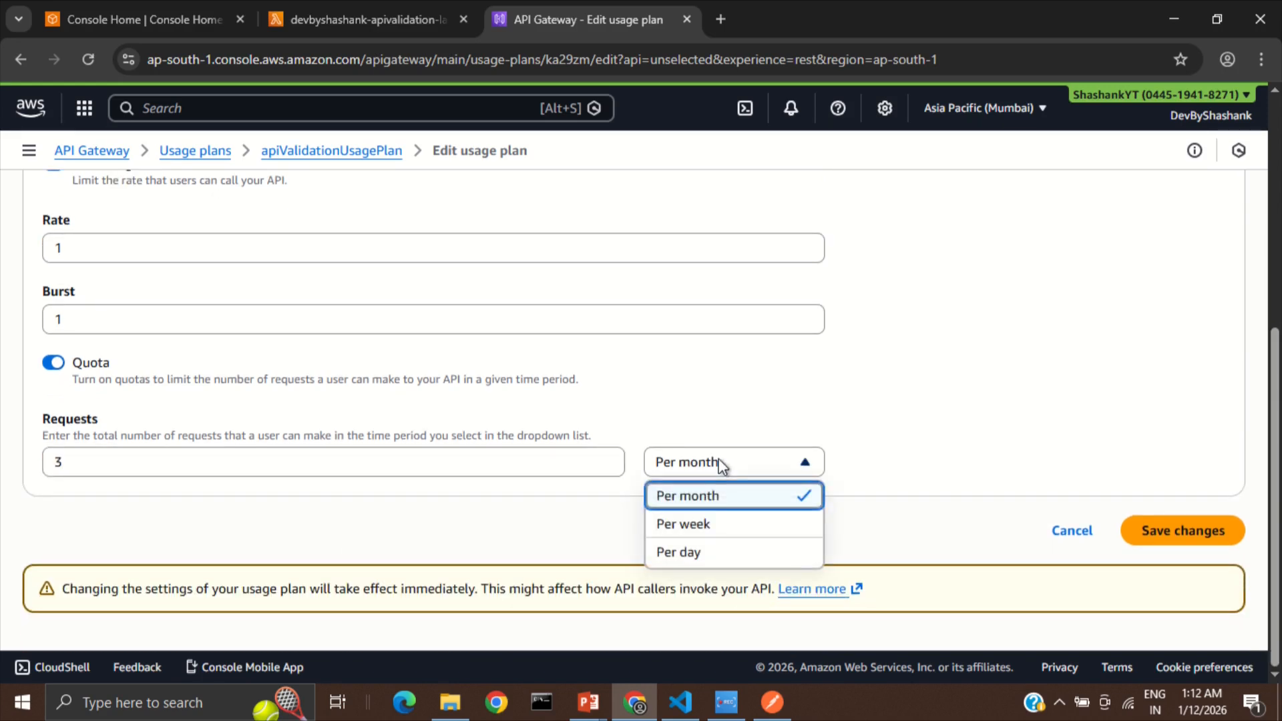
left_click(699, 554)
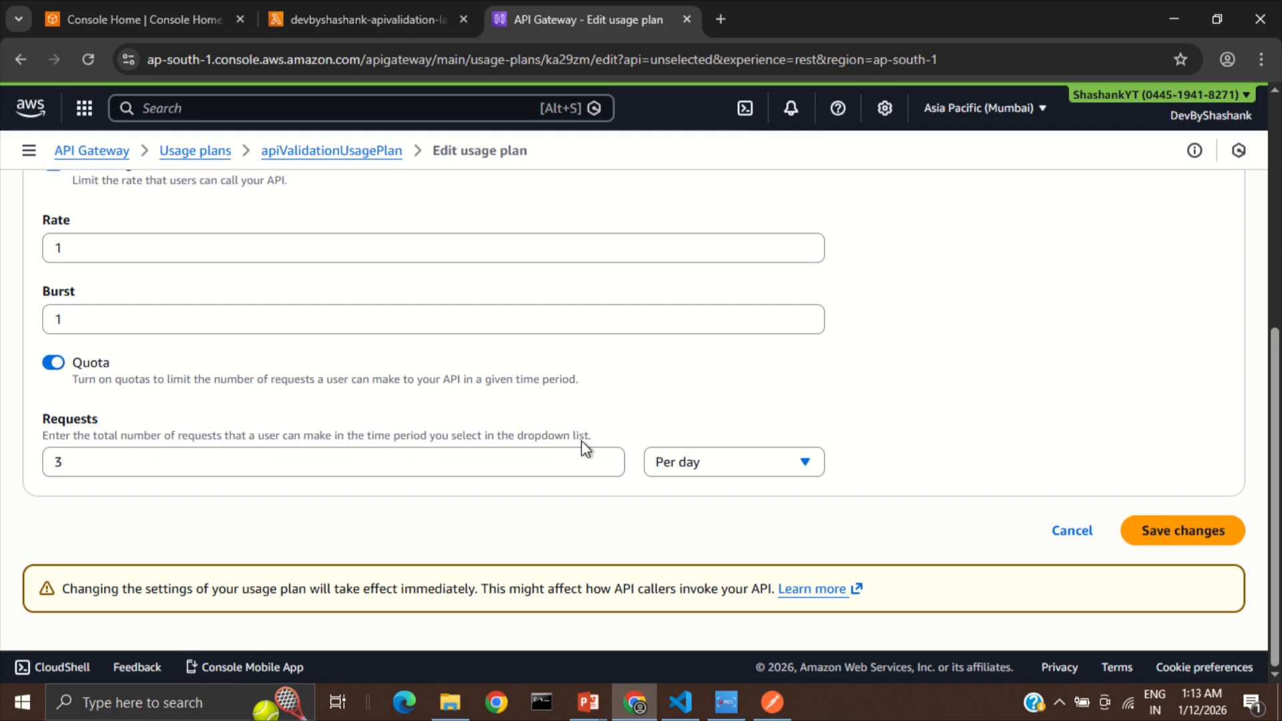
left_click_drag(251, 436, 287, 437)
left_click(301, 501)
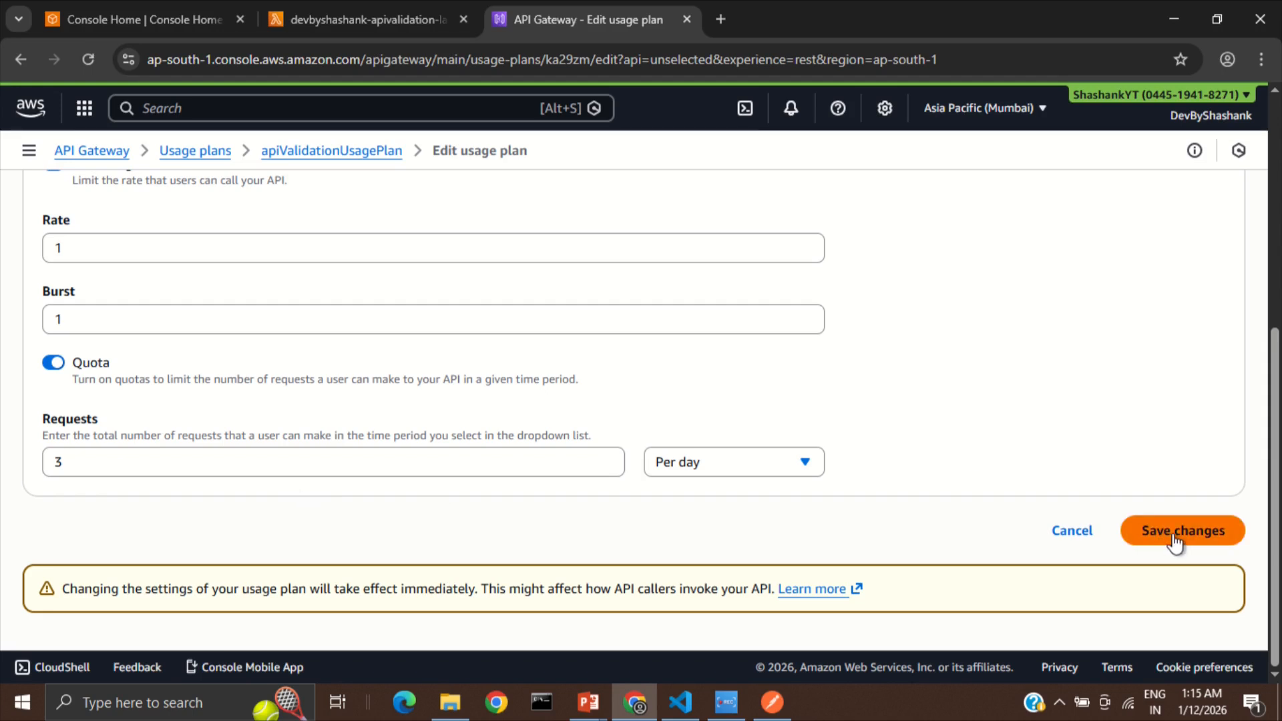
left_click(1173, 538)
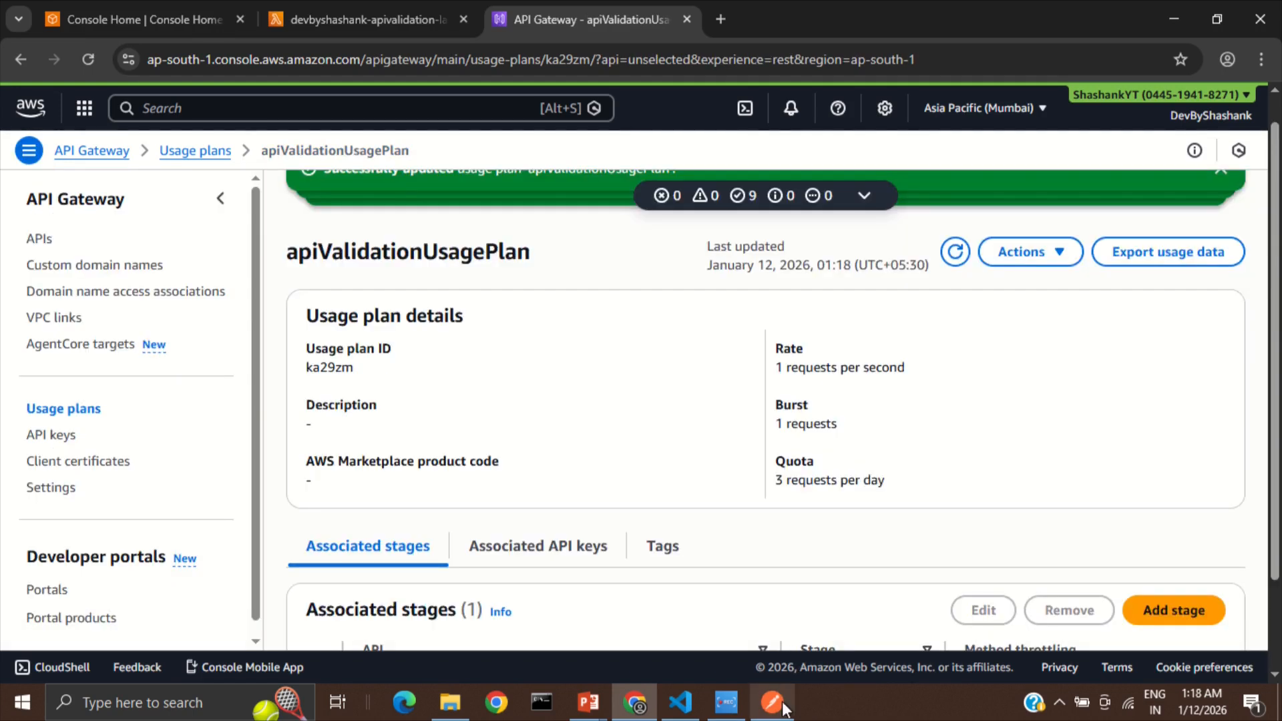
Switch to Postman, send the GET request with the x-api-key header three times and examine the response status and message.
mouse_move(783, 714)
left_click(768, 615)
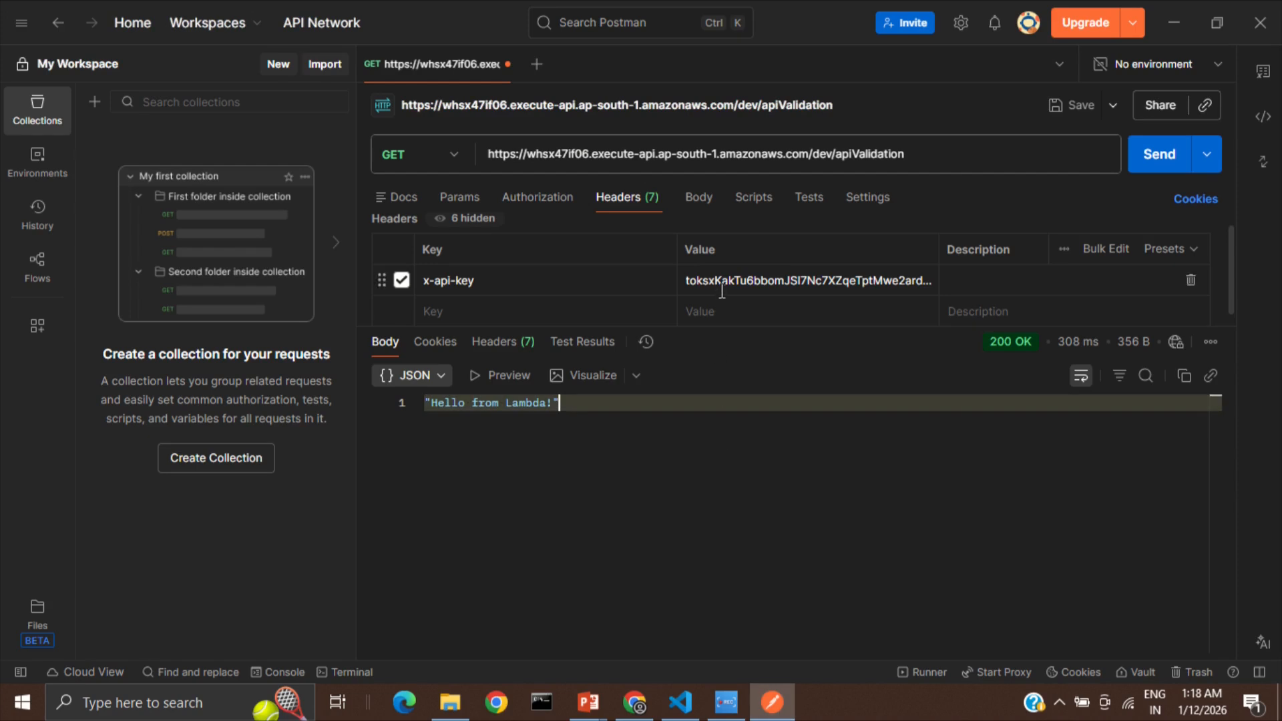
left_click(1161, 157)
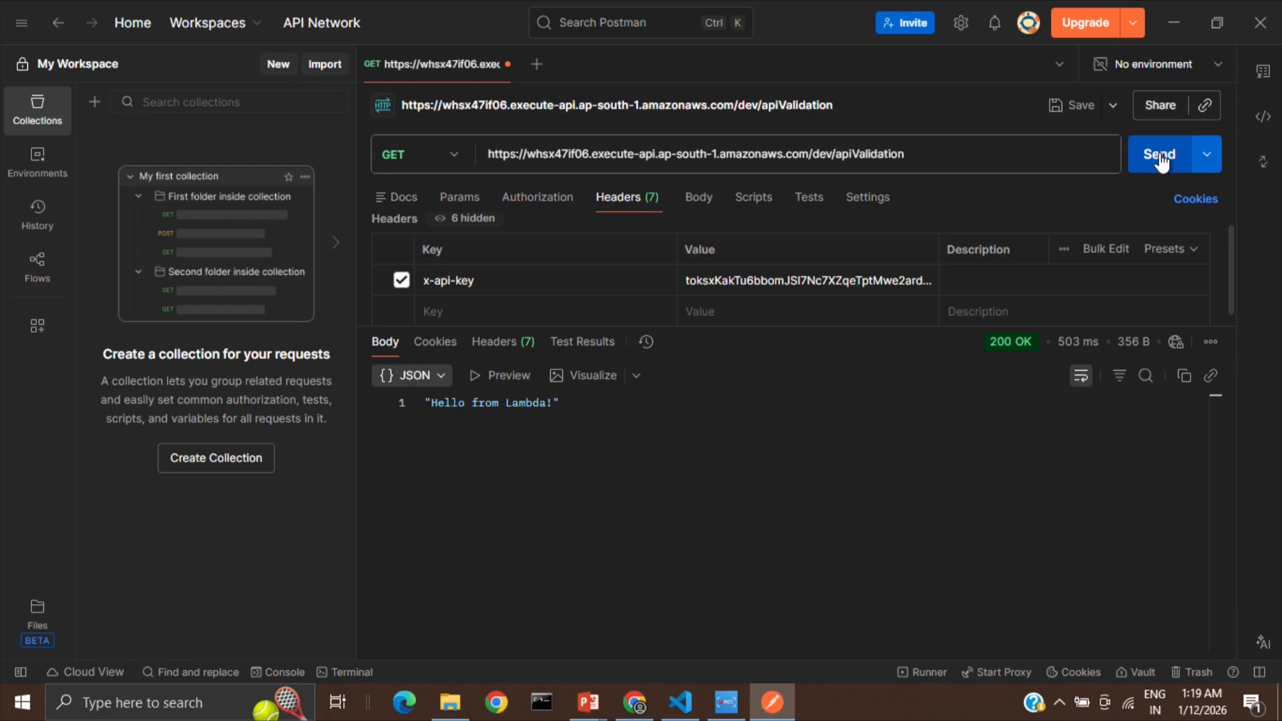
left_click(1162, 156)
left_click(1161, 157)
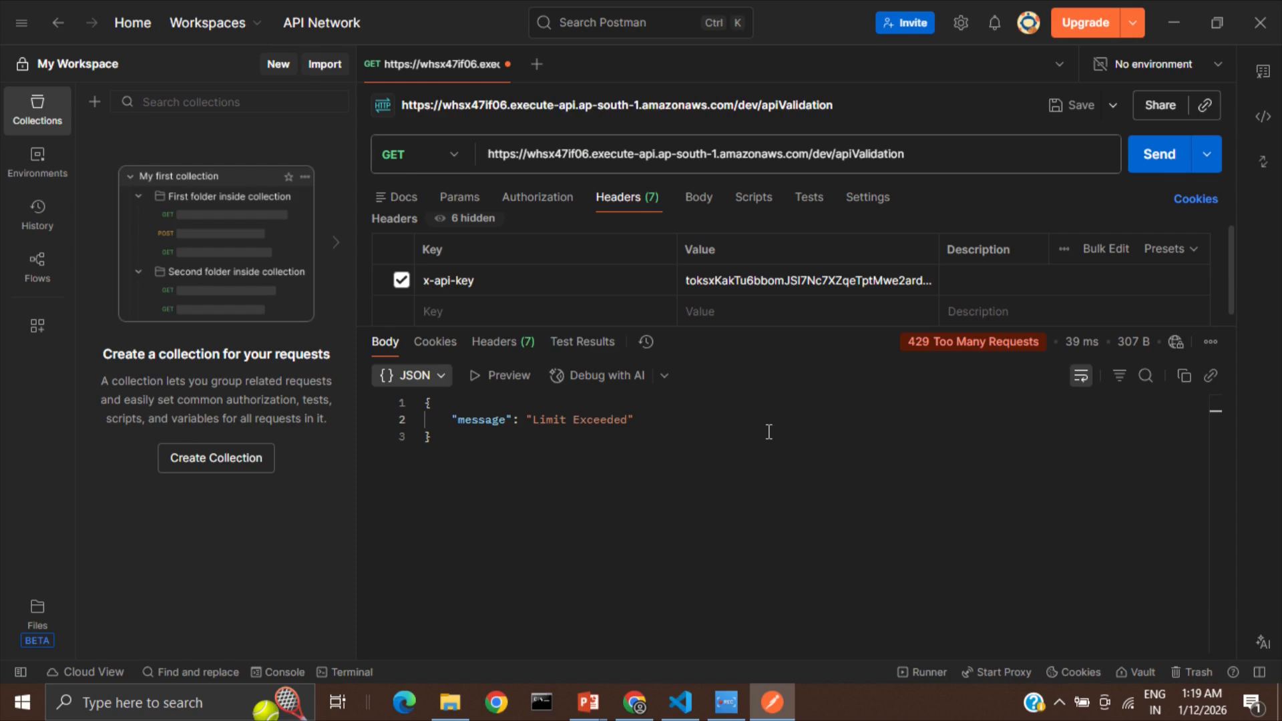
left_click(932, 414)
mouse_move(925, 343)
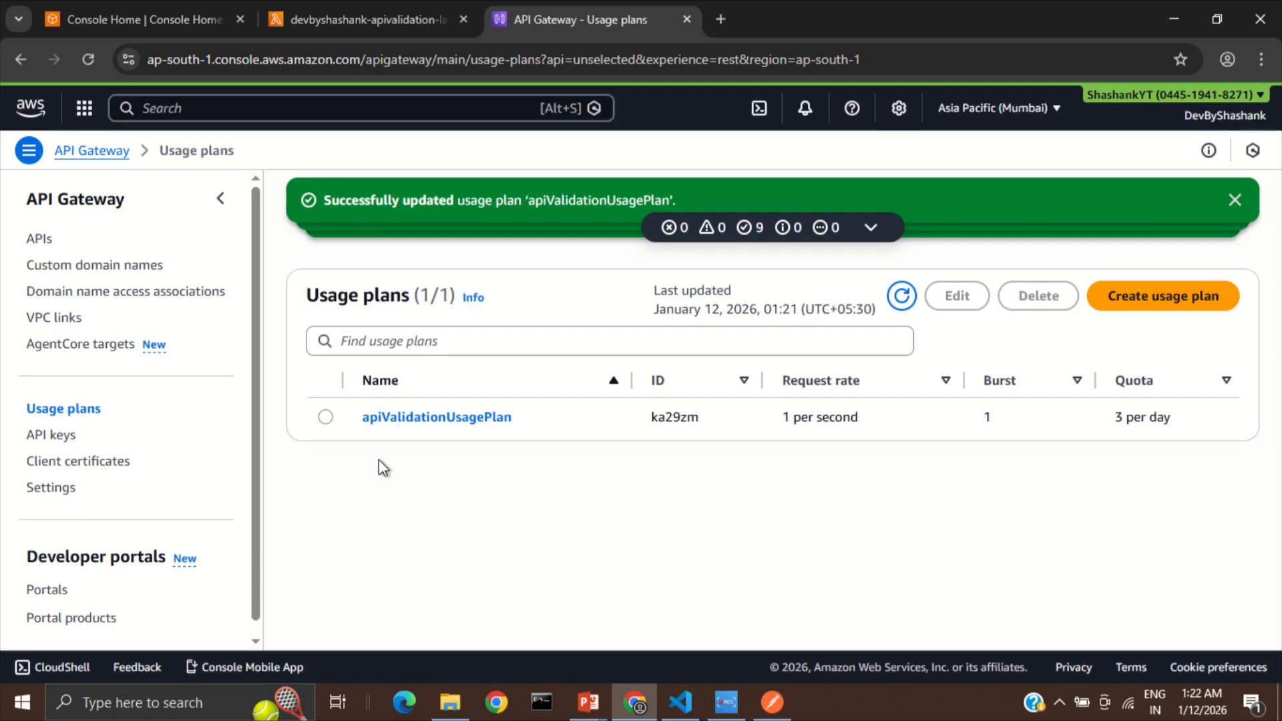
Edit apiValidationUsagePlan in API Gateway, set its quota to 3000 requests per day and save the changes.
left_click(437, 418)
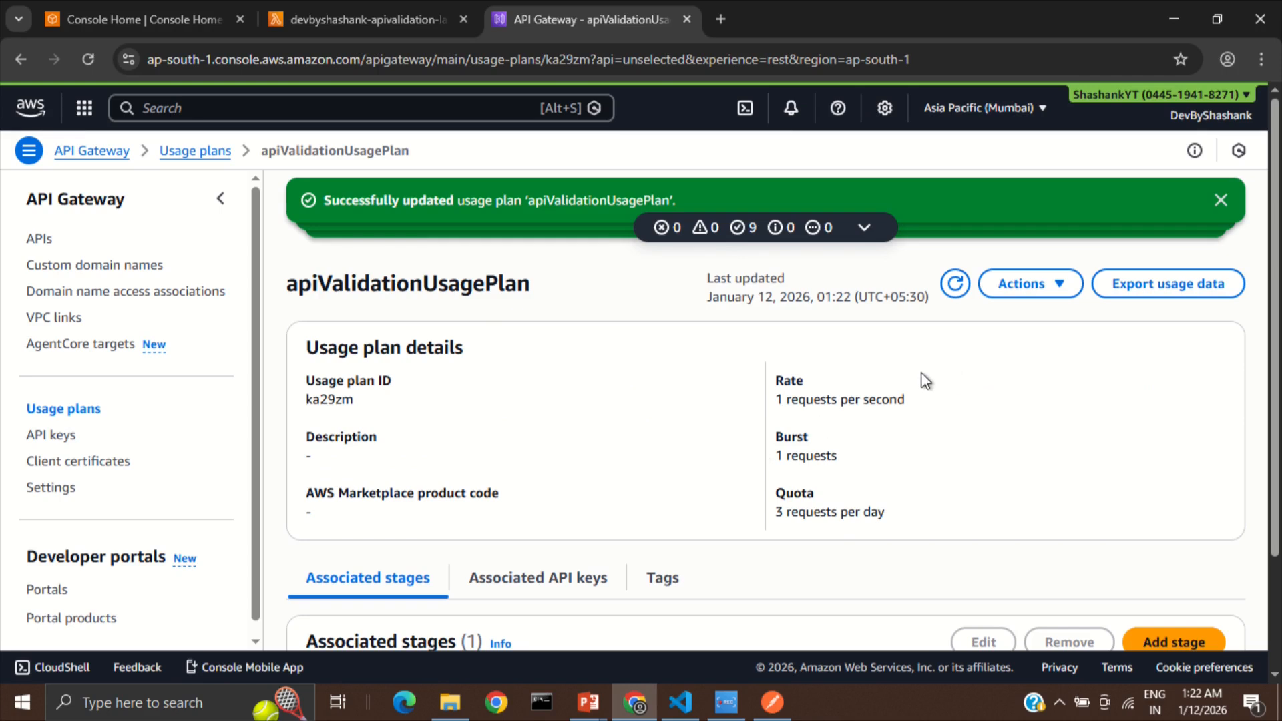
left_click(1052, 282)
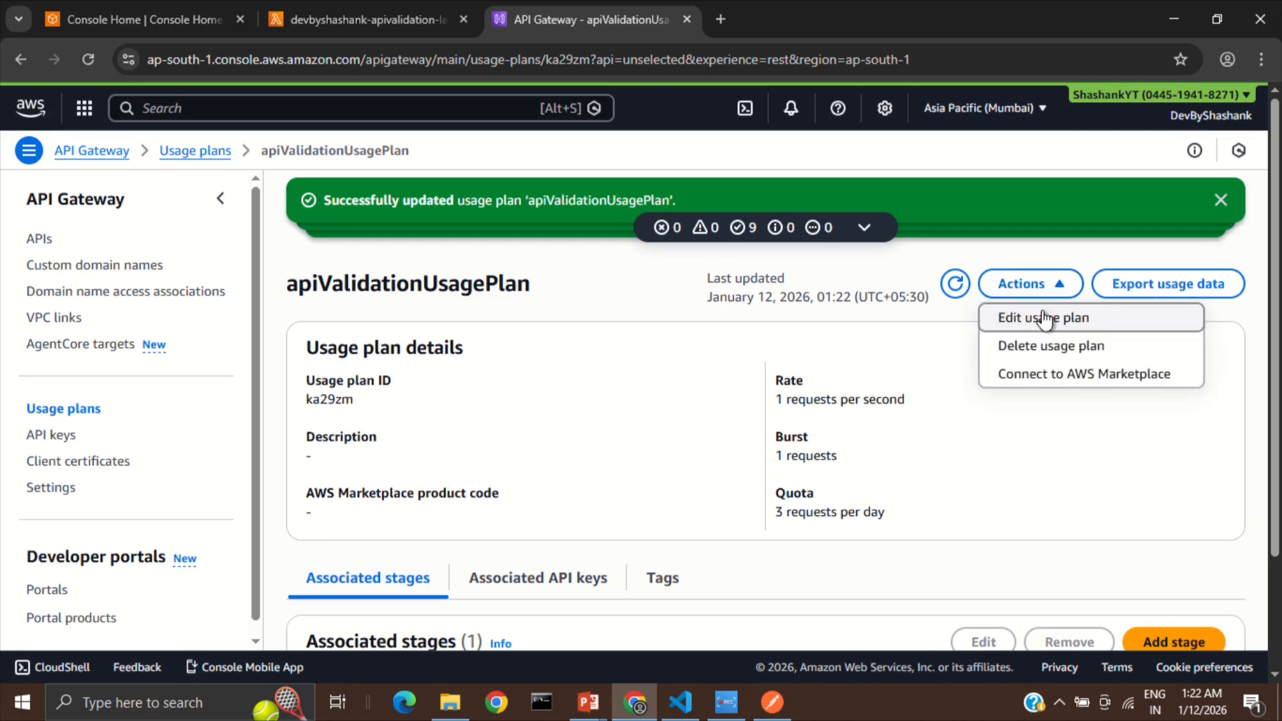
left_click(1045, 319)
scroll(816, 462, "down", 2)
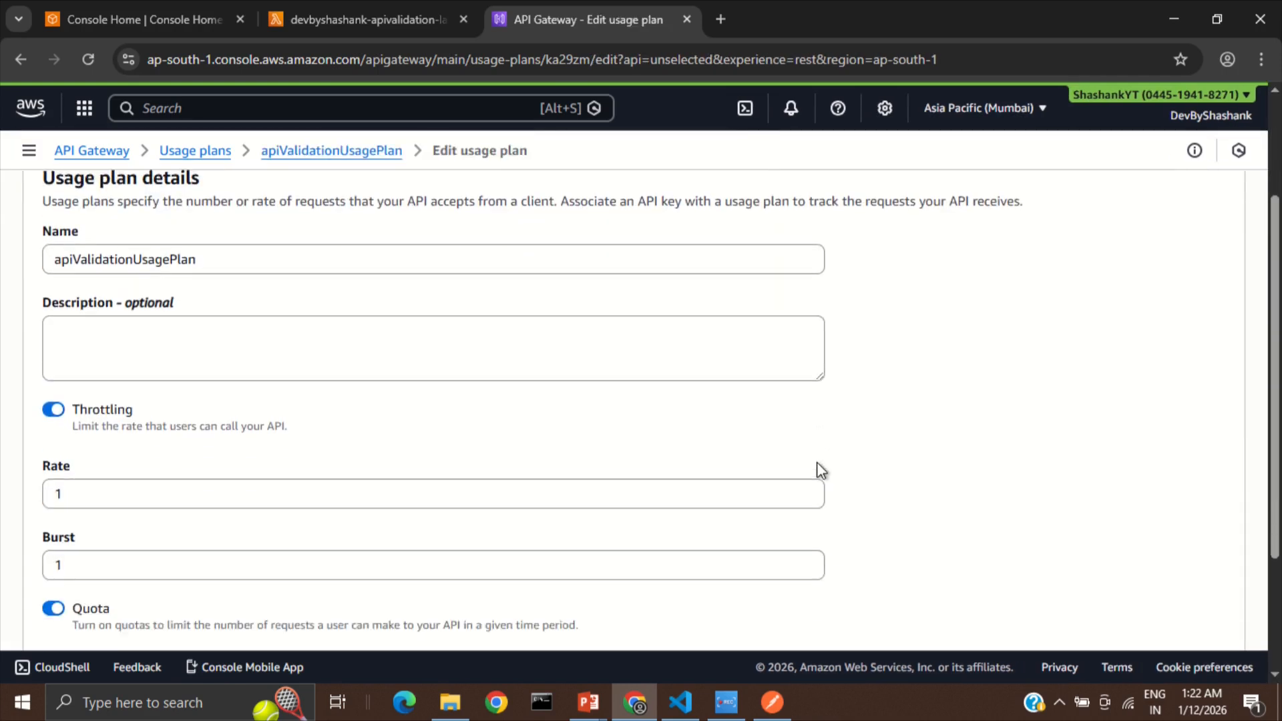
scroll(329, 415, "down", 2)
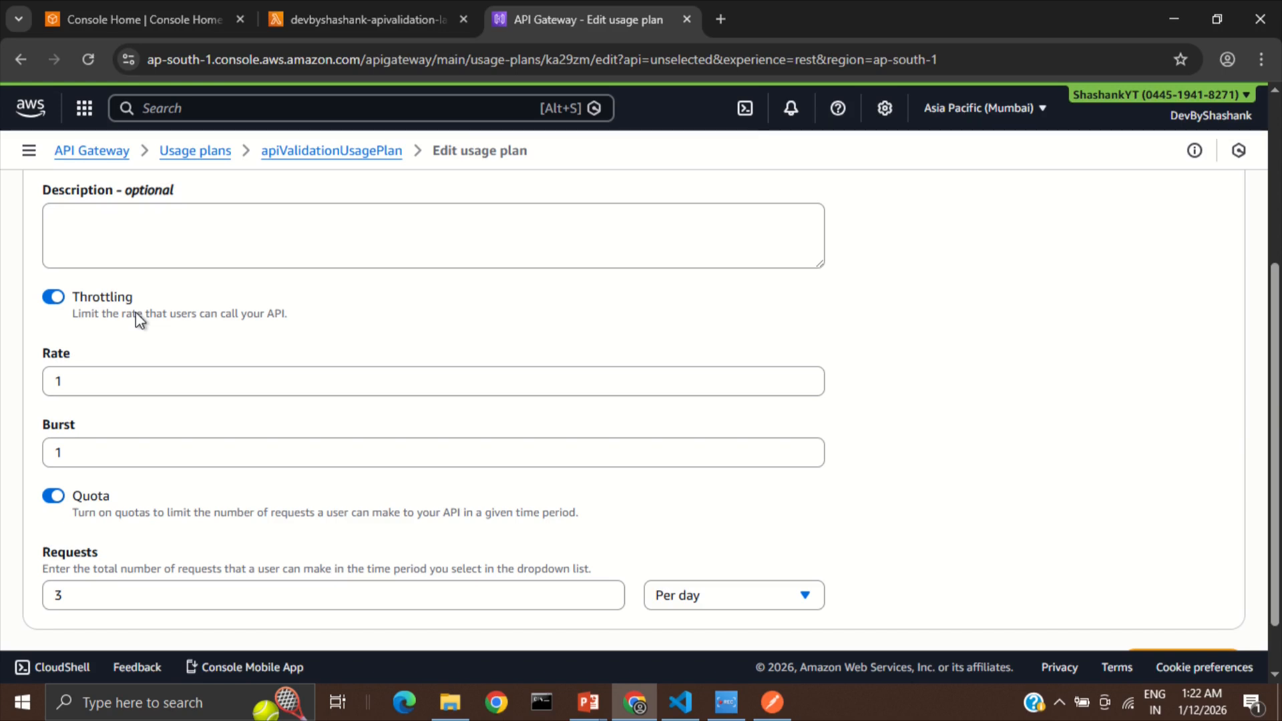
left_click(74, 380)
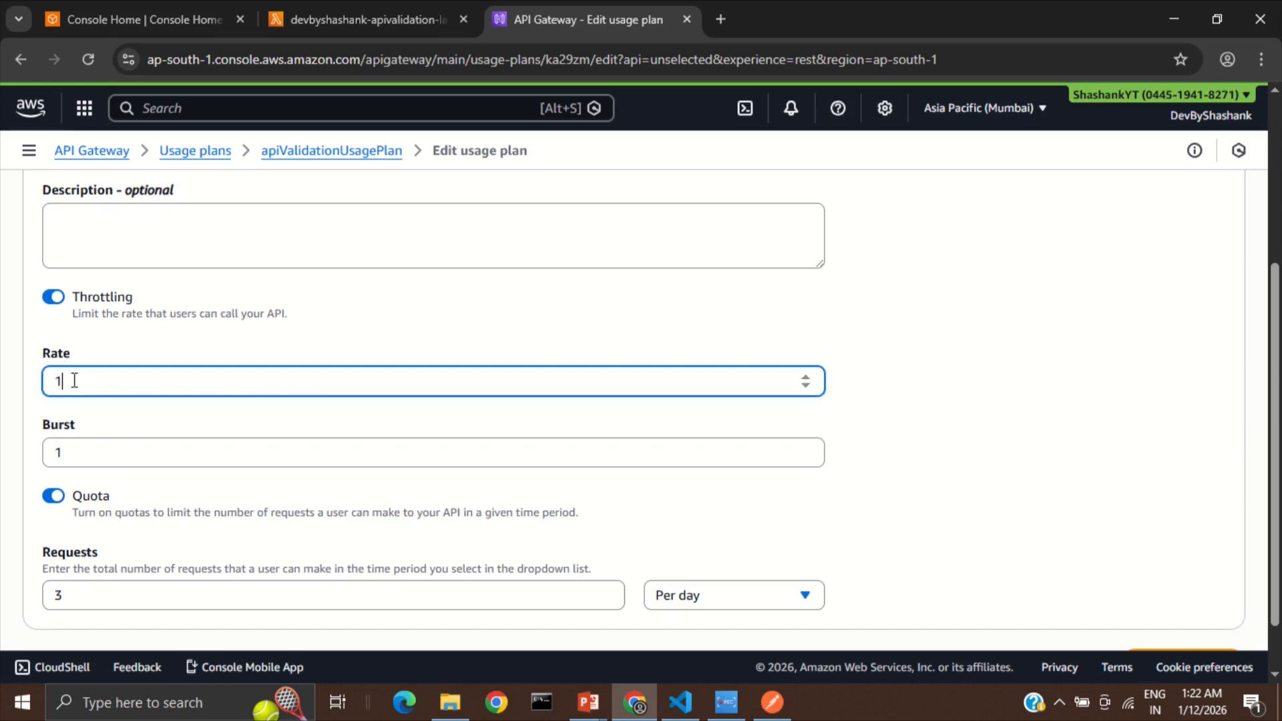
left_click(86, 443)
left_click(132, 418)
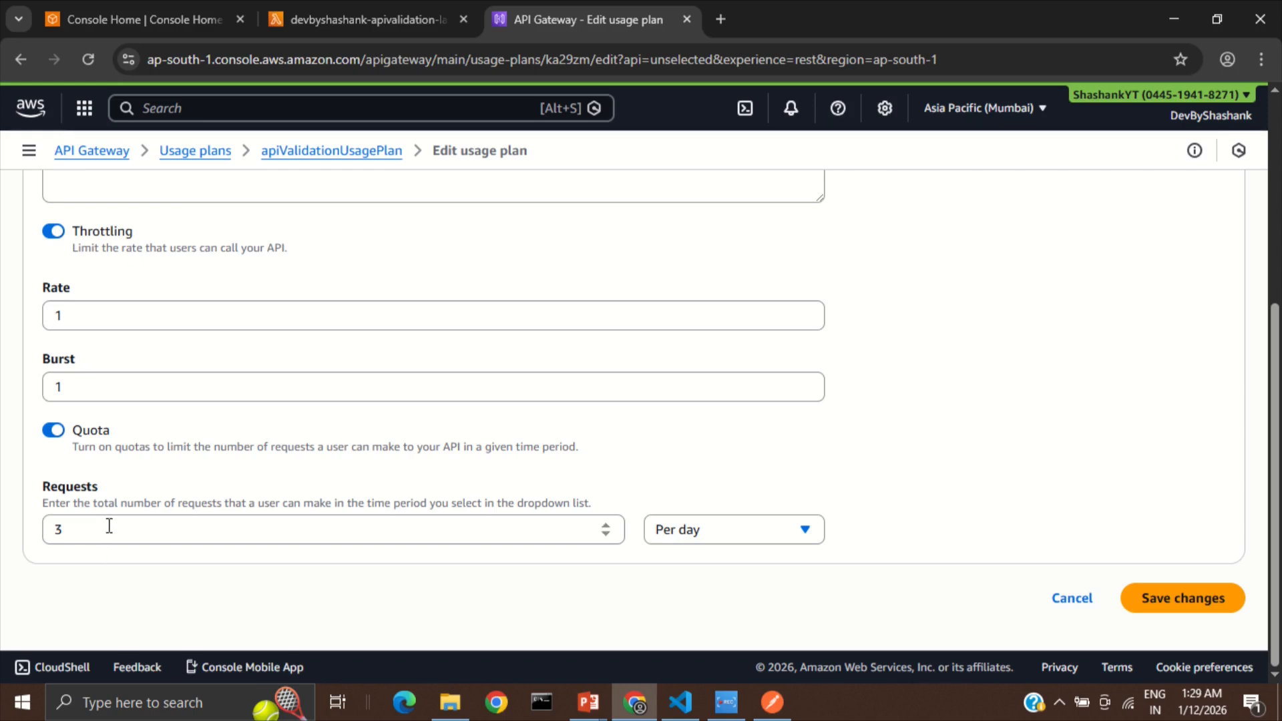
left_click(143, 526)
type("000")
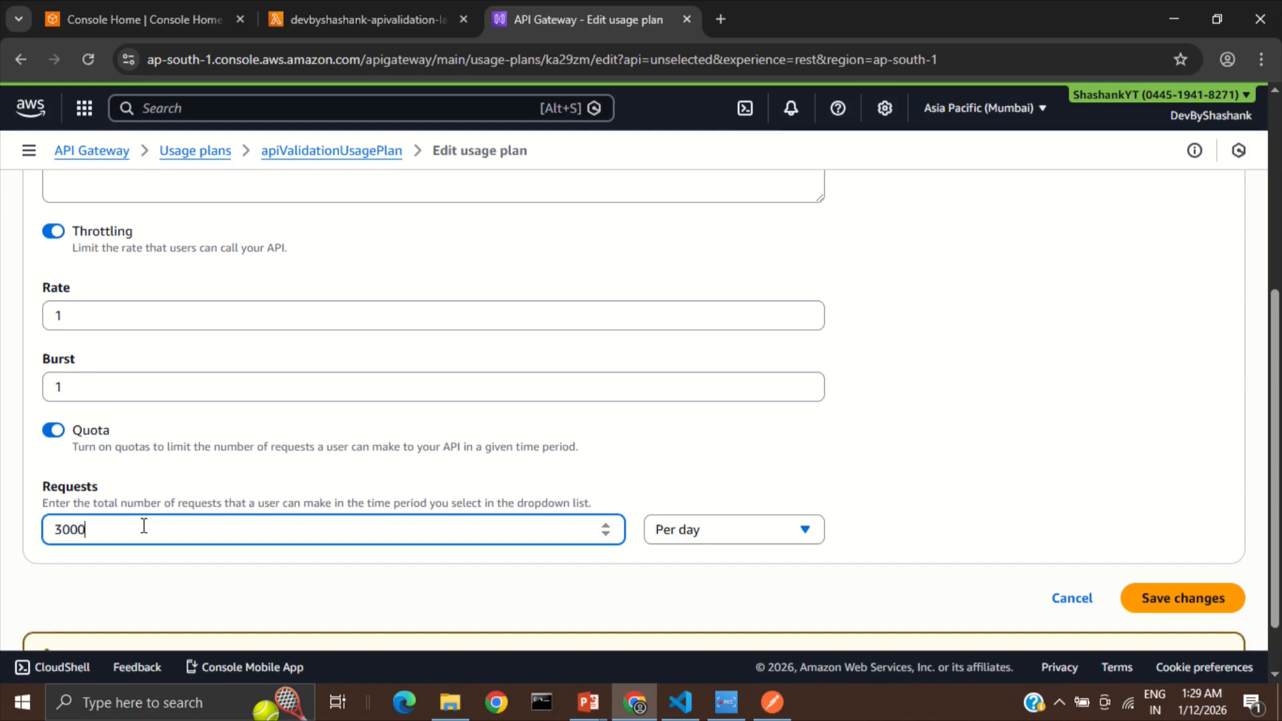
left_click(1210, 611)
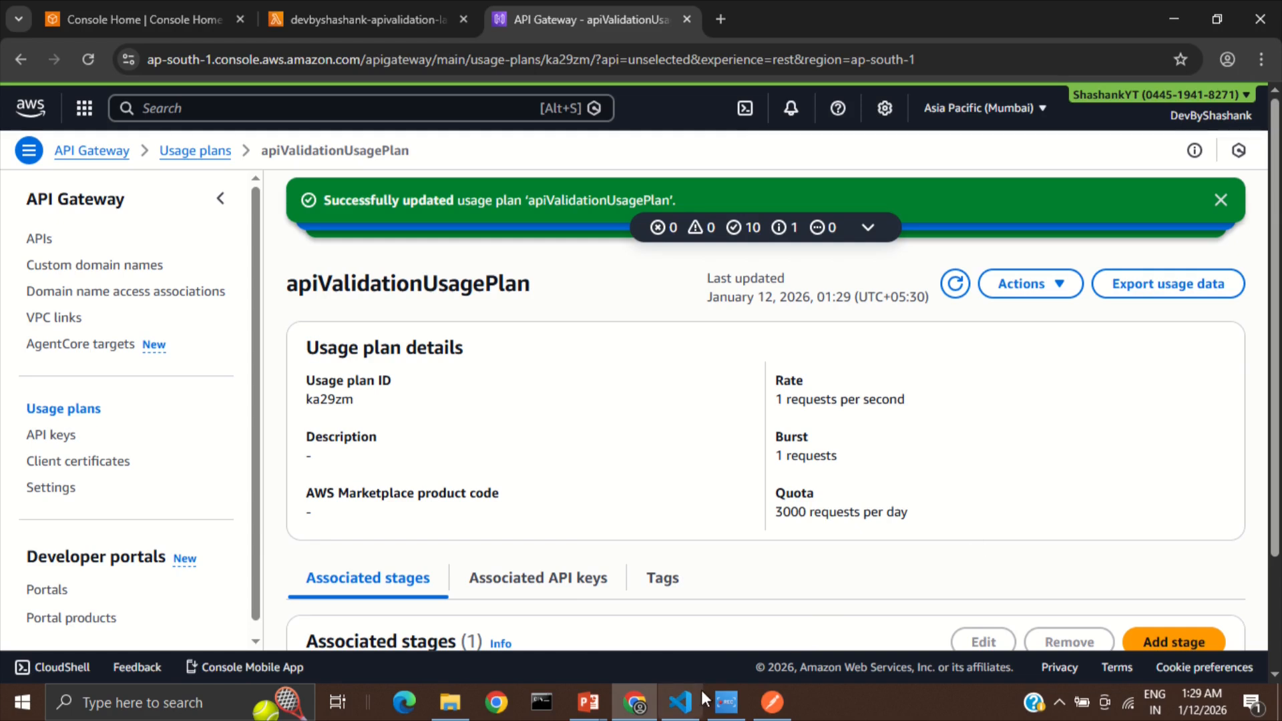
Copy the GET request's URL from Postman into the empty url string of throttling.py in VS Code.
left_click(681, 701)
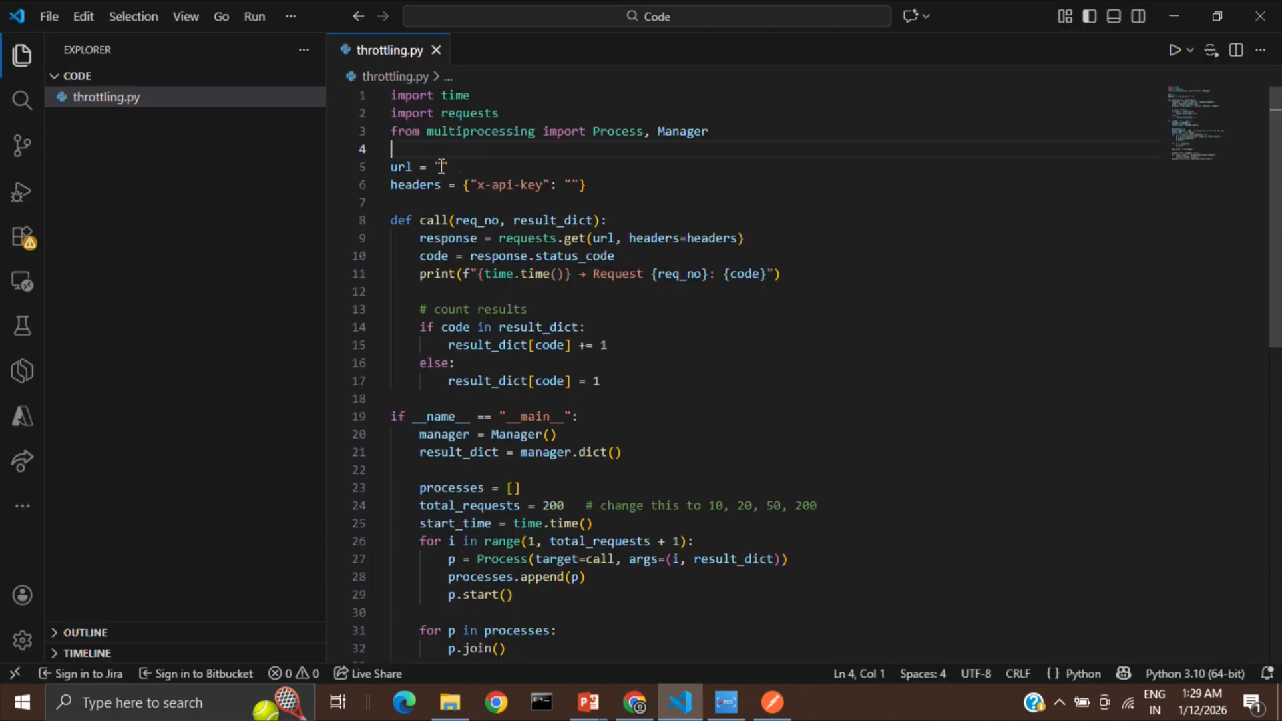
left_click(771, 716)
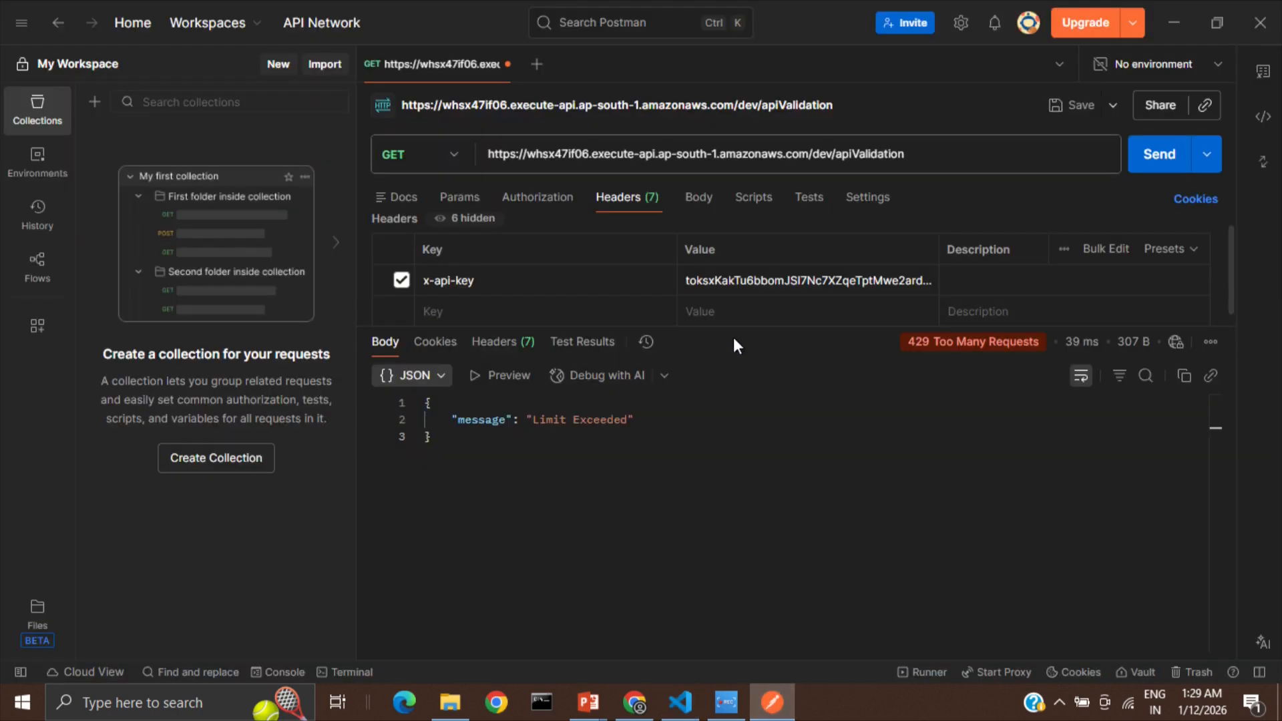
triple_click(685, 161)
key("ctrl+c")
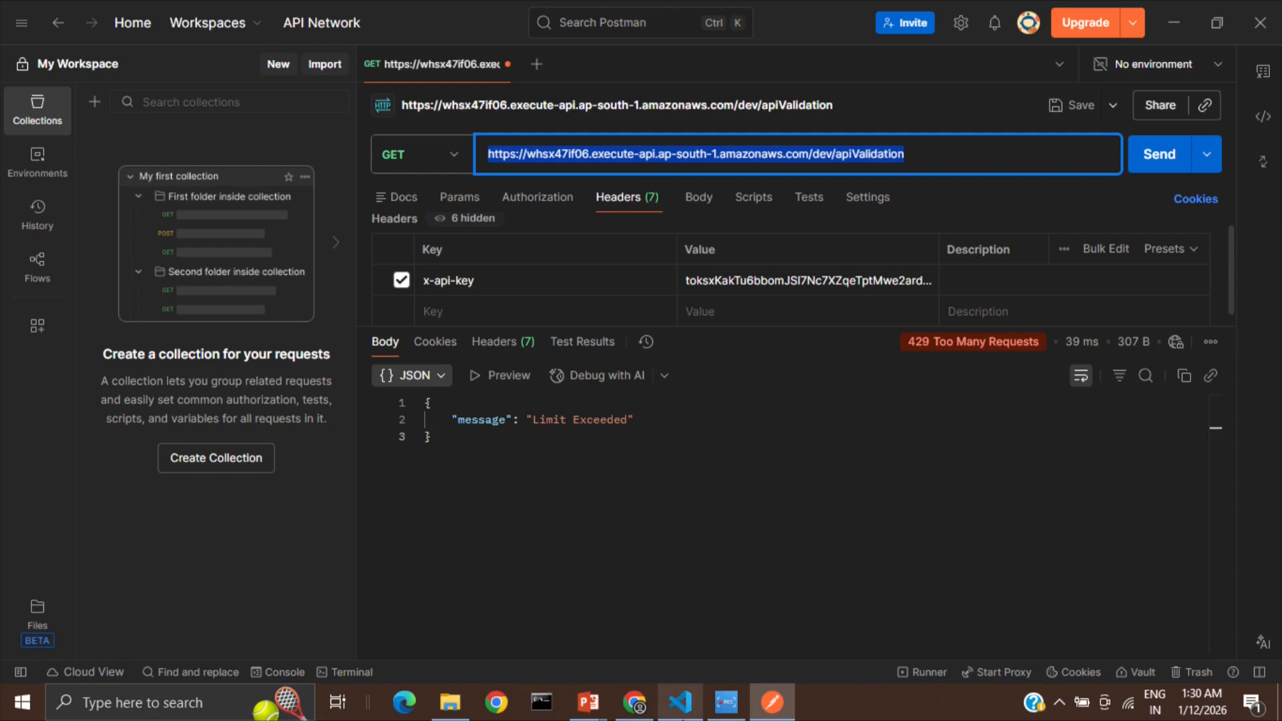
left_click(679, 701)
left_click(441, 166)
key("ctrl+v")
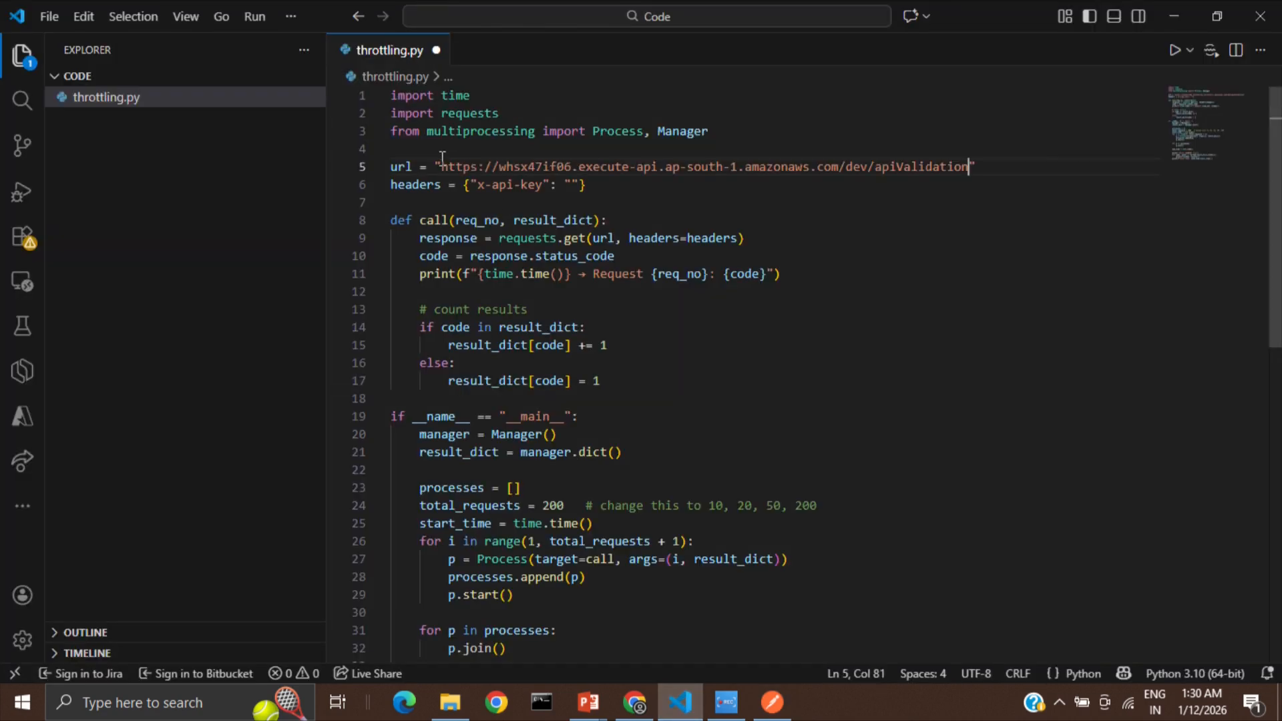
Copy the x-api-key header's value from Postman, paste the API key into the headers dictionary of throttling.py and save the file.
left_click(771, 702)
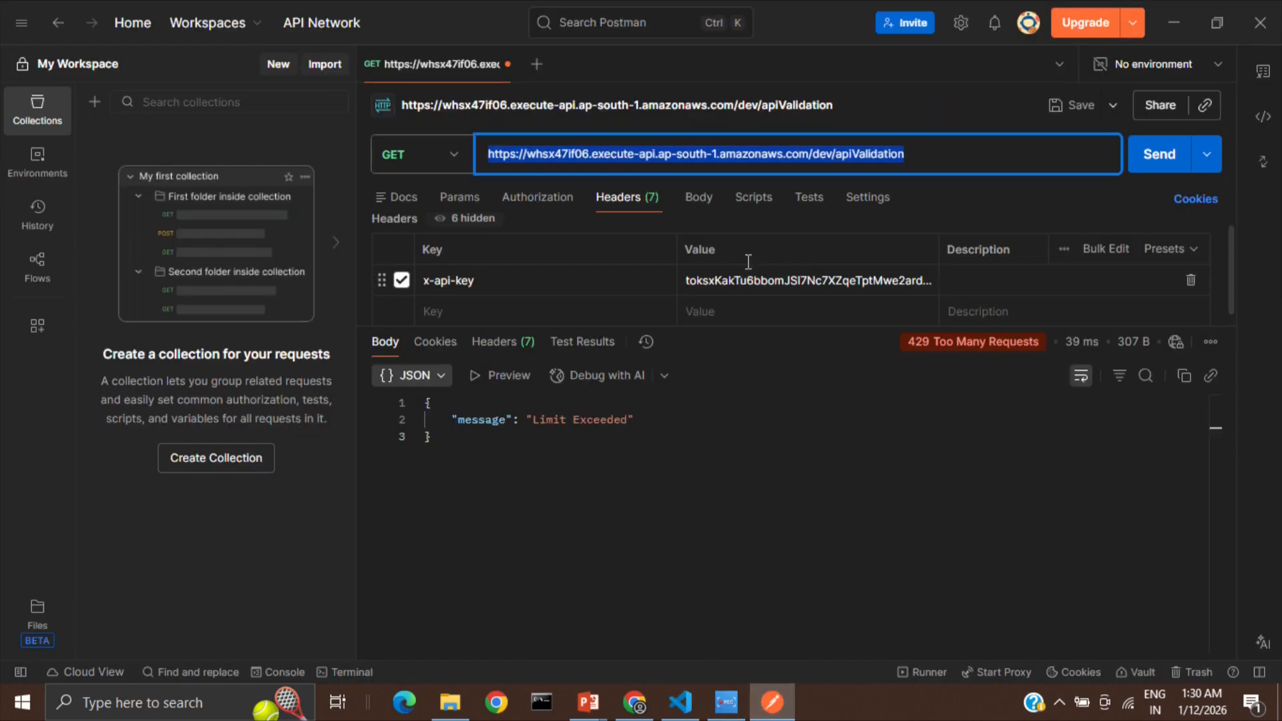
double_click(759, 279)
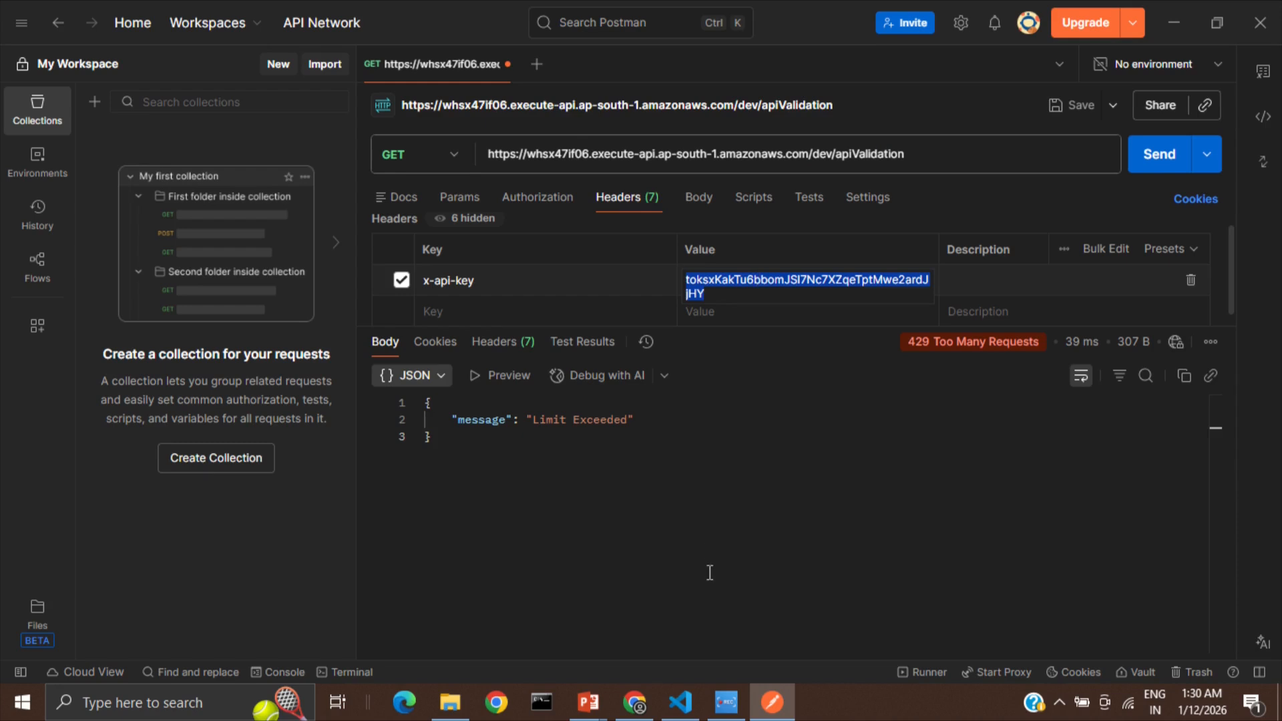
left_click(680, 701)
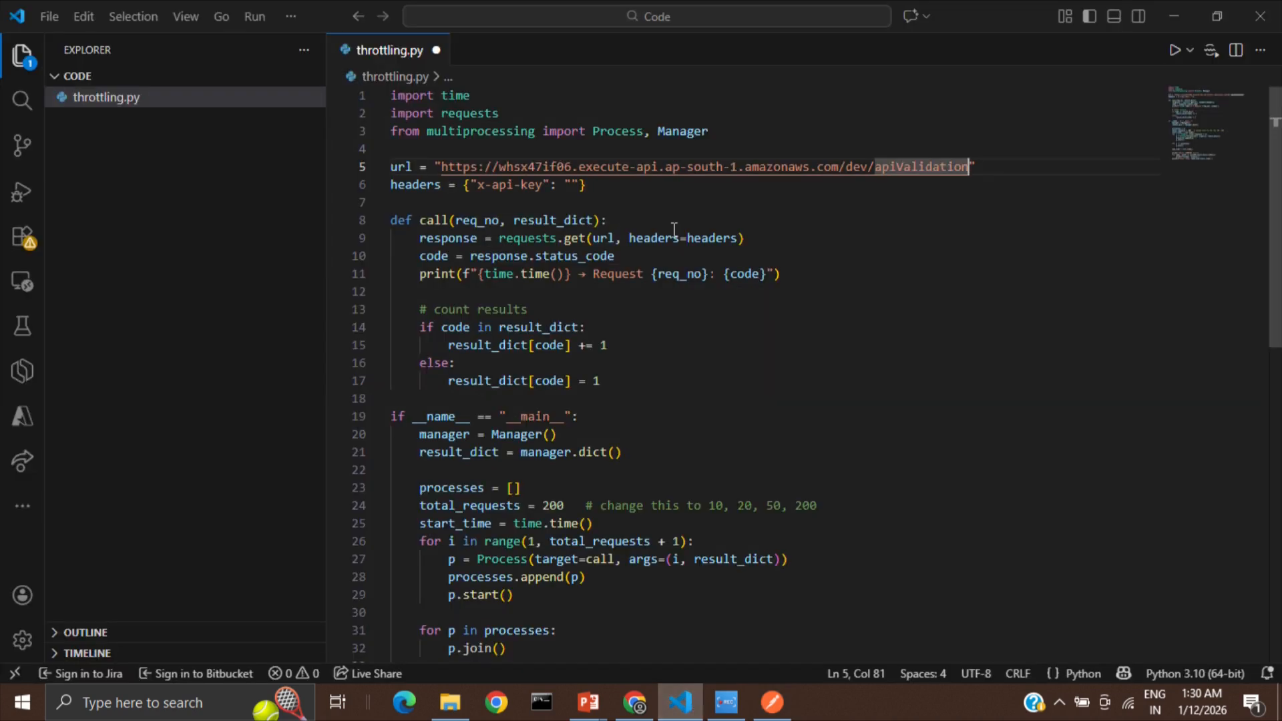
left_click(568, 184)
key("ctrl+v")
key("ctrl+s")
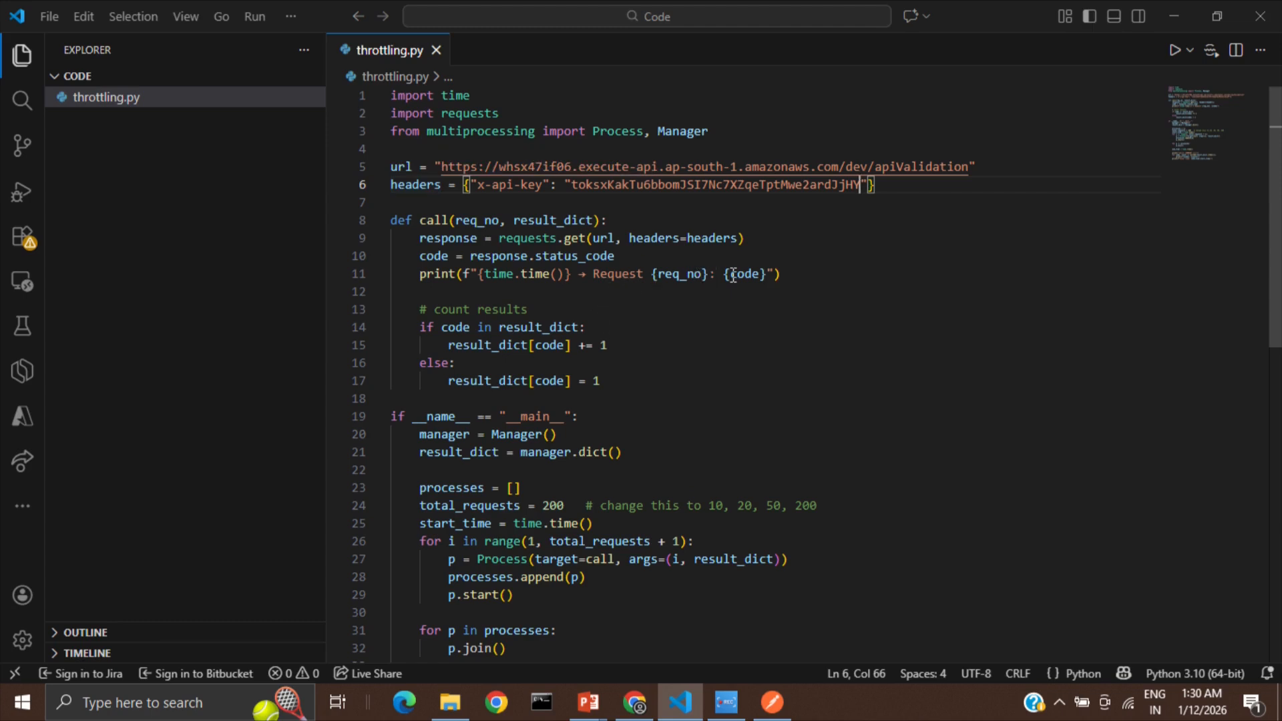
Review the call function, the multiprocessing loop and the summary output code in throttling.py.
scroll(613, 314, "down", 1)
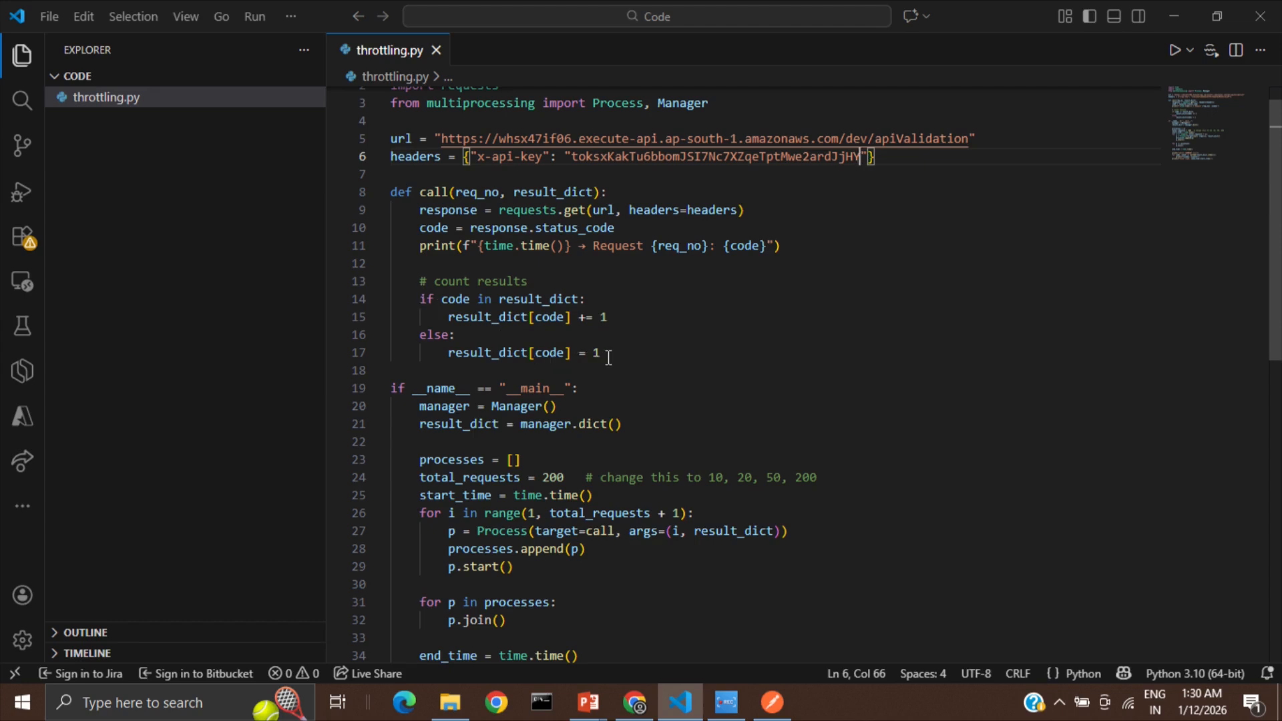
scroll(609, 357, "down", 2)
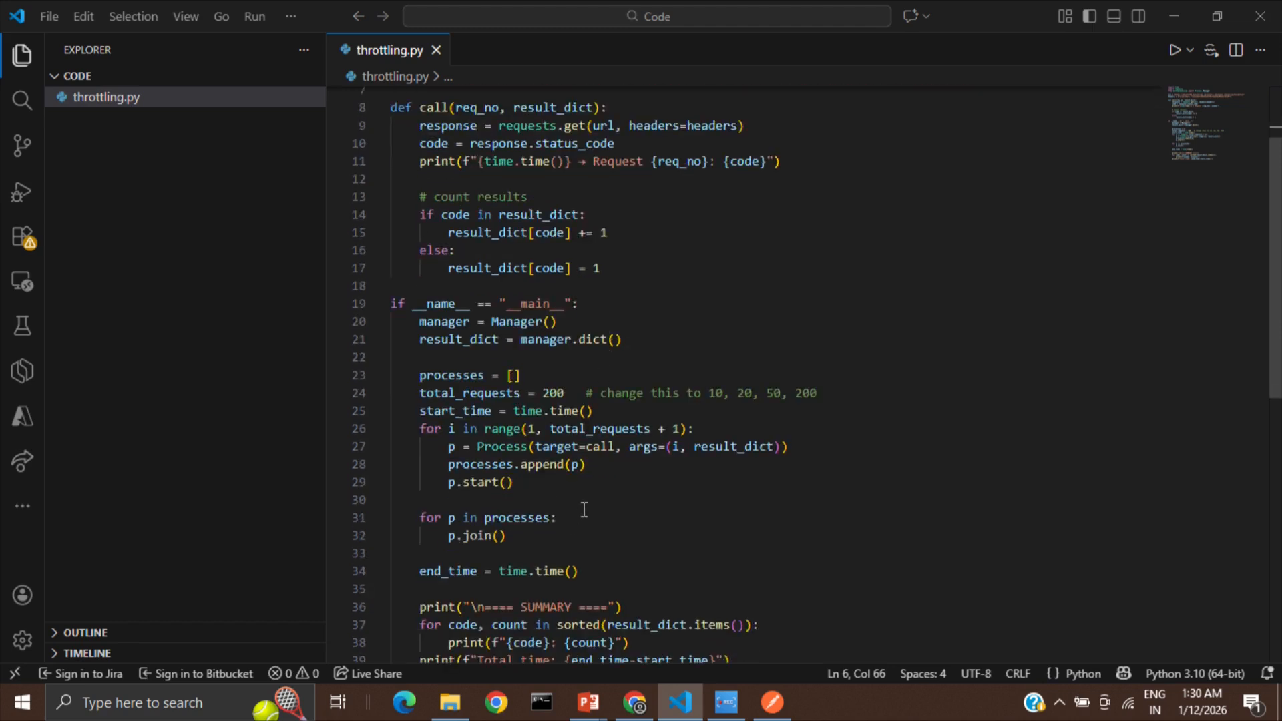
scroll(583, 509, "down", 3)
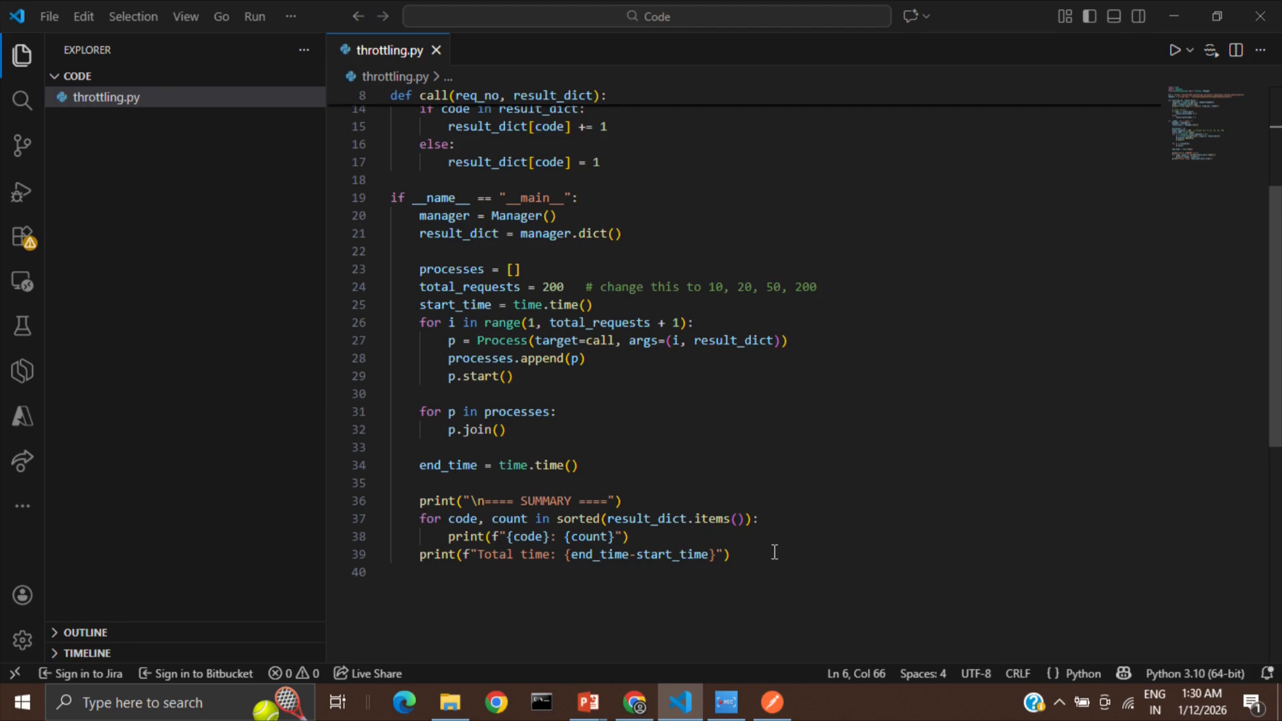
Check the total_requests value of 200 in throttling.py and run the Python file.
scroll(747, 515, "up", 4)
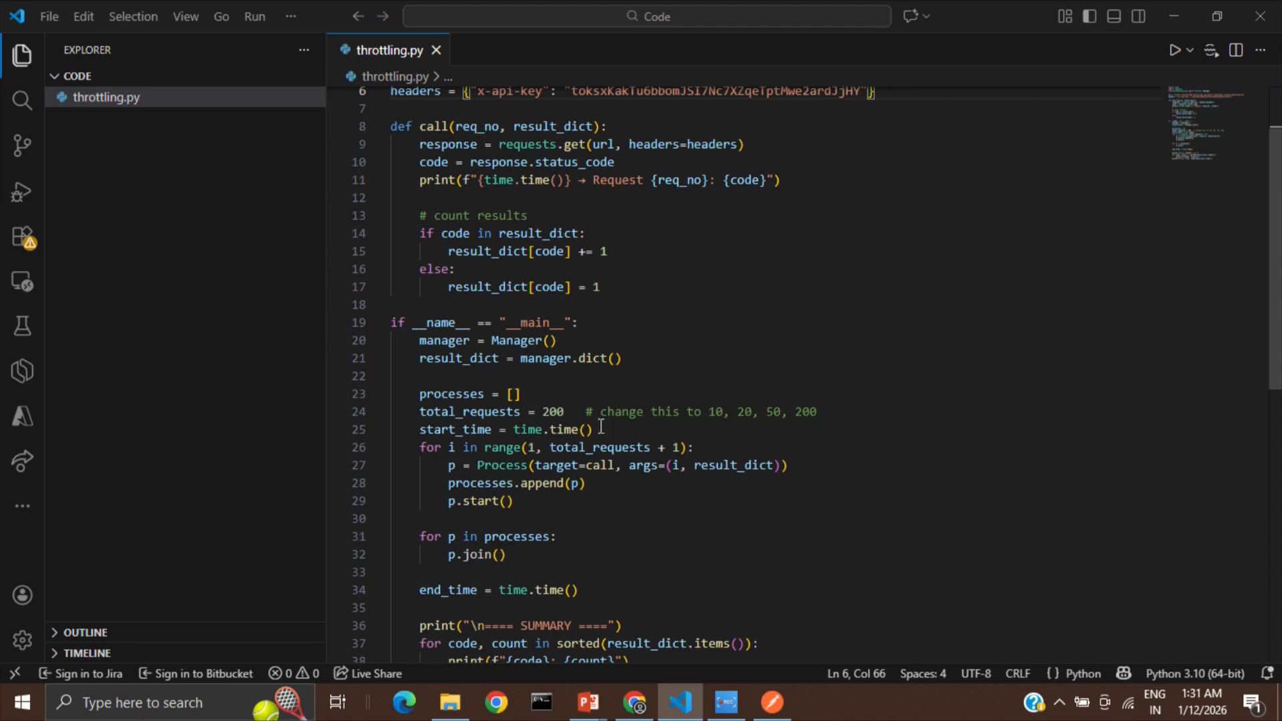
double_click(552, 412)
key("Down")
key("End")
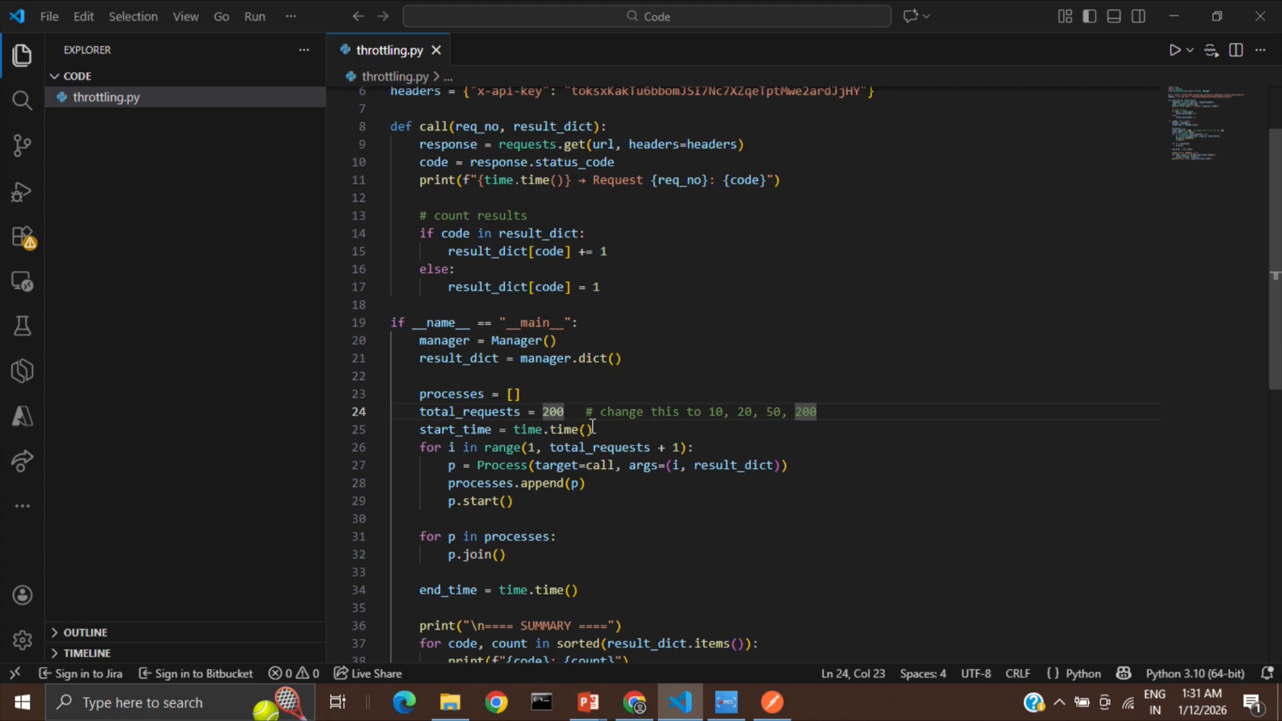
scroll(856, 480, "down", 1)
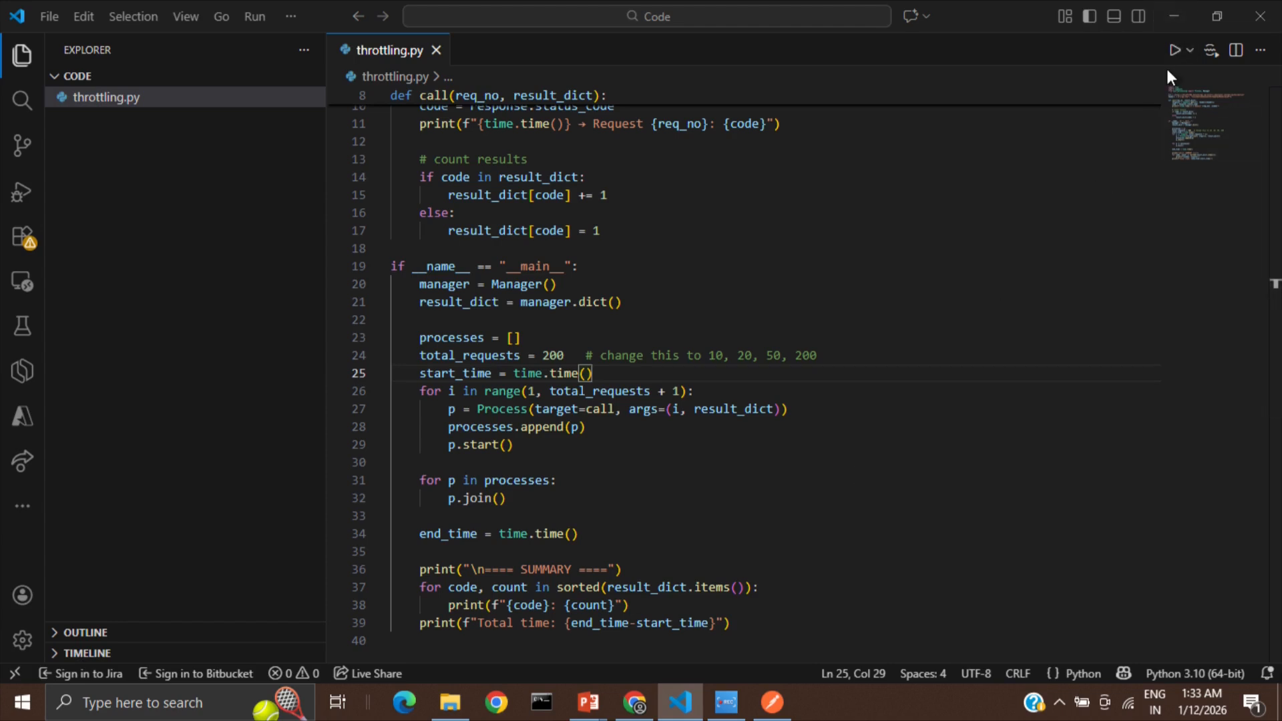
left_click(1174, 51)
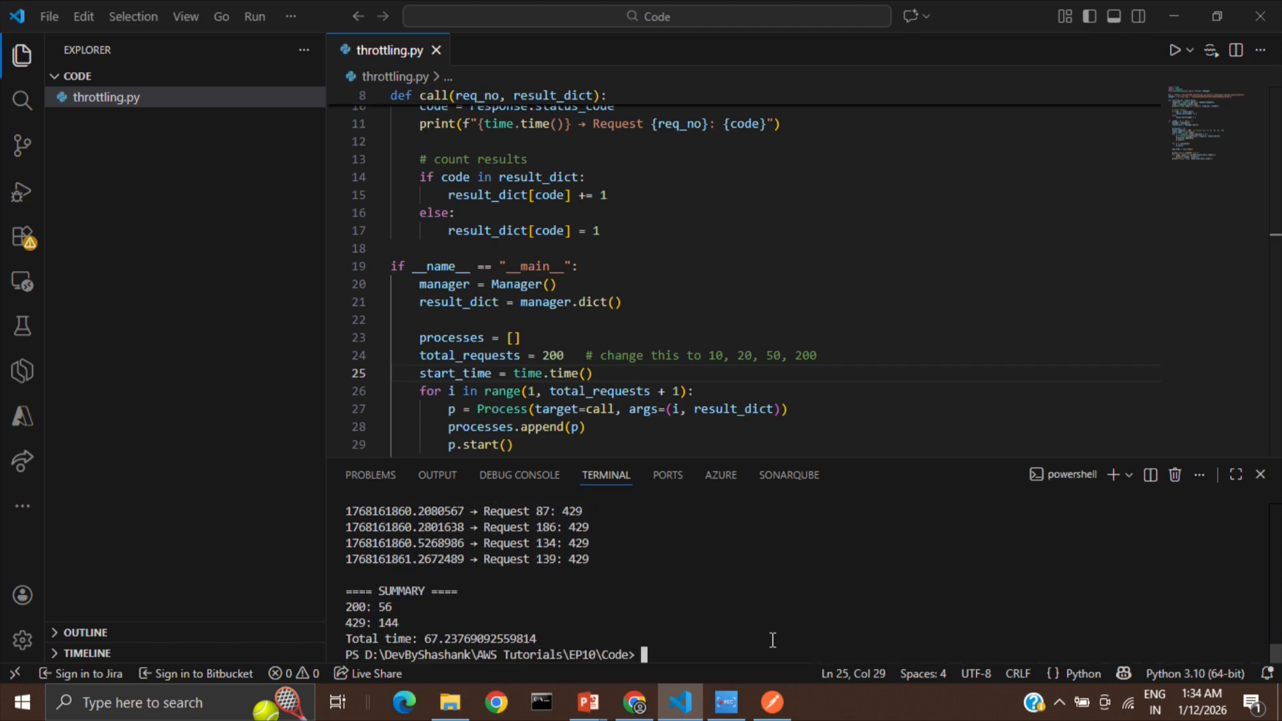
Examine the terminal summary, comparing total_requests with the 200 and 429 response counts and the total time.
double_click(553, 356)
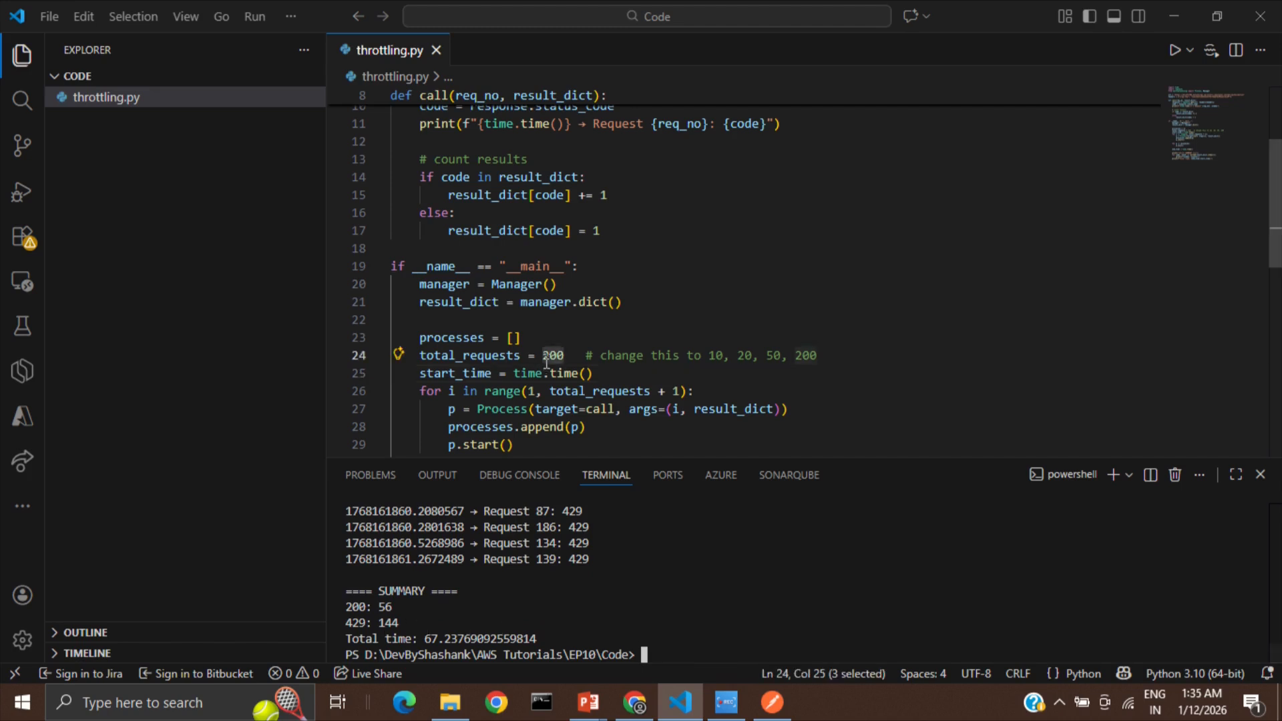
left_click(549, 356)
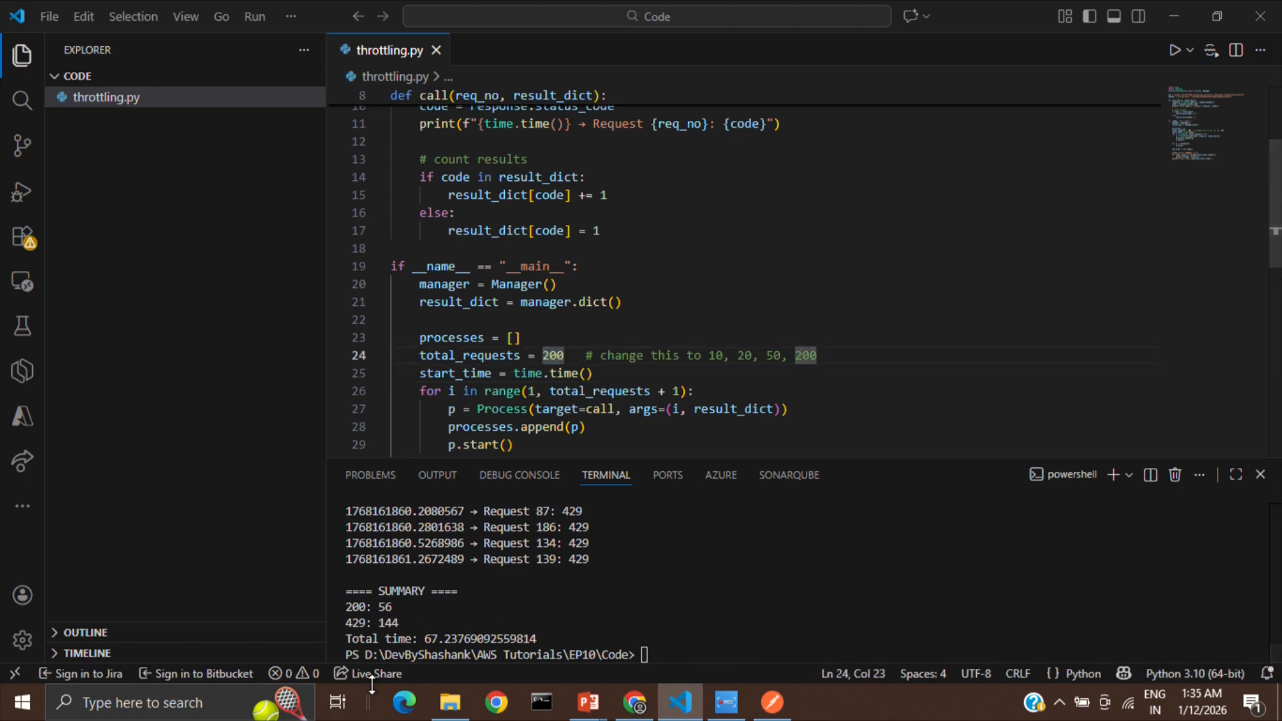
double_click(385, 607)
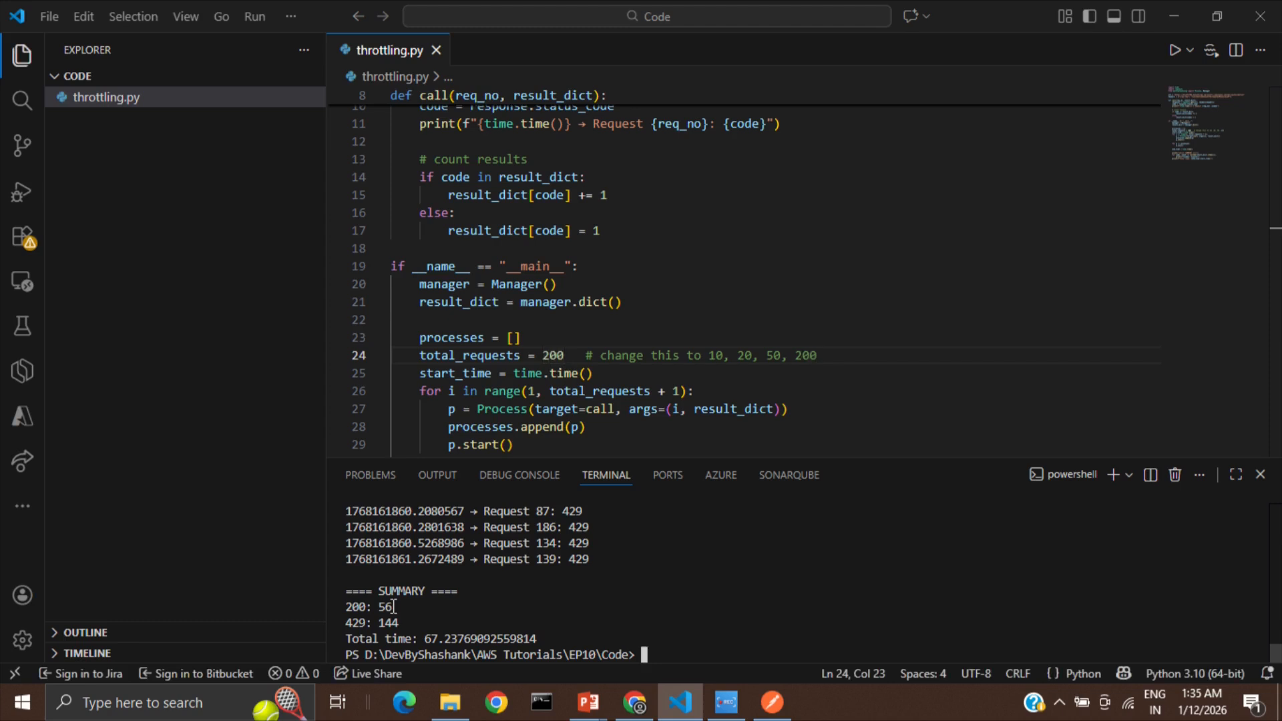
double_click(357, 623)
left_click(405, 625)
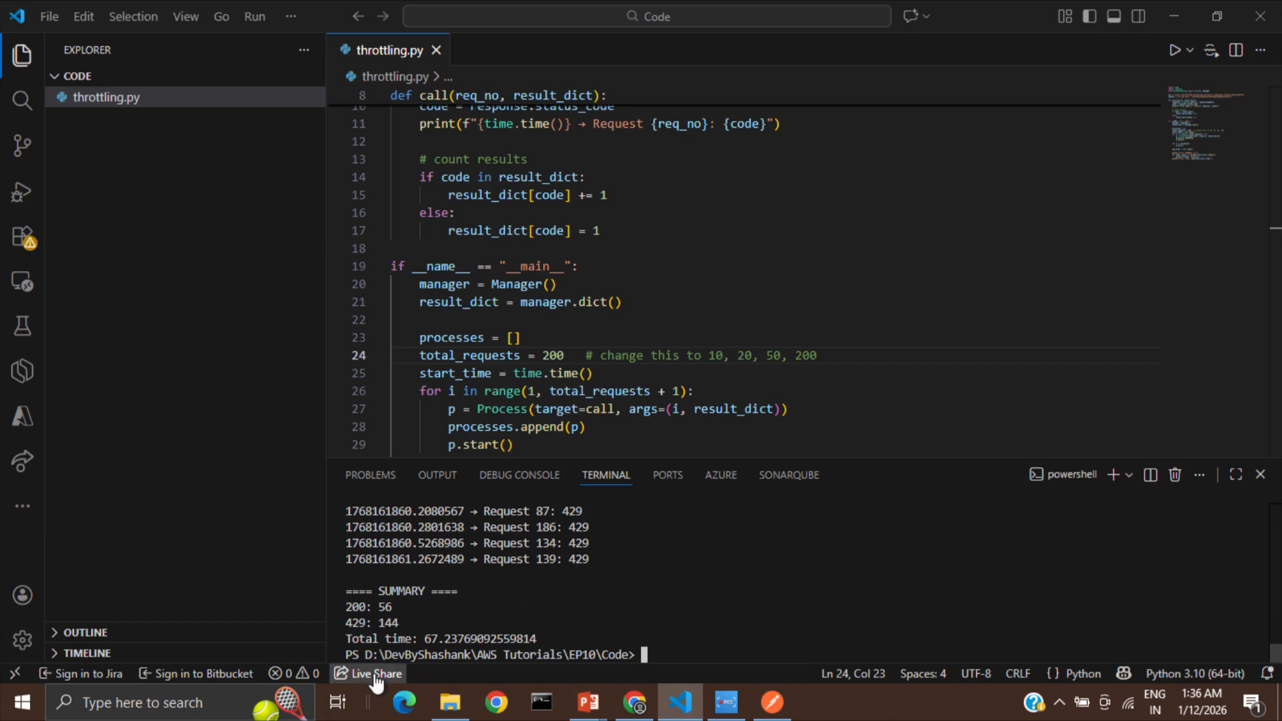
double_click(433, 638)
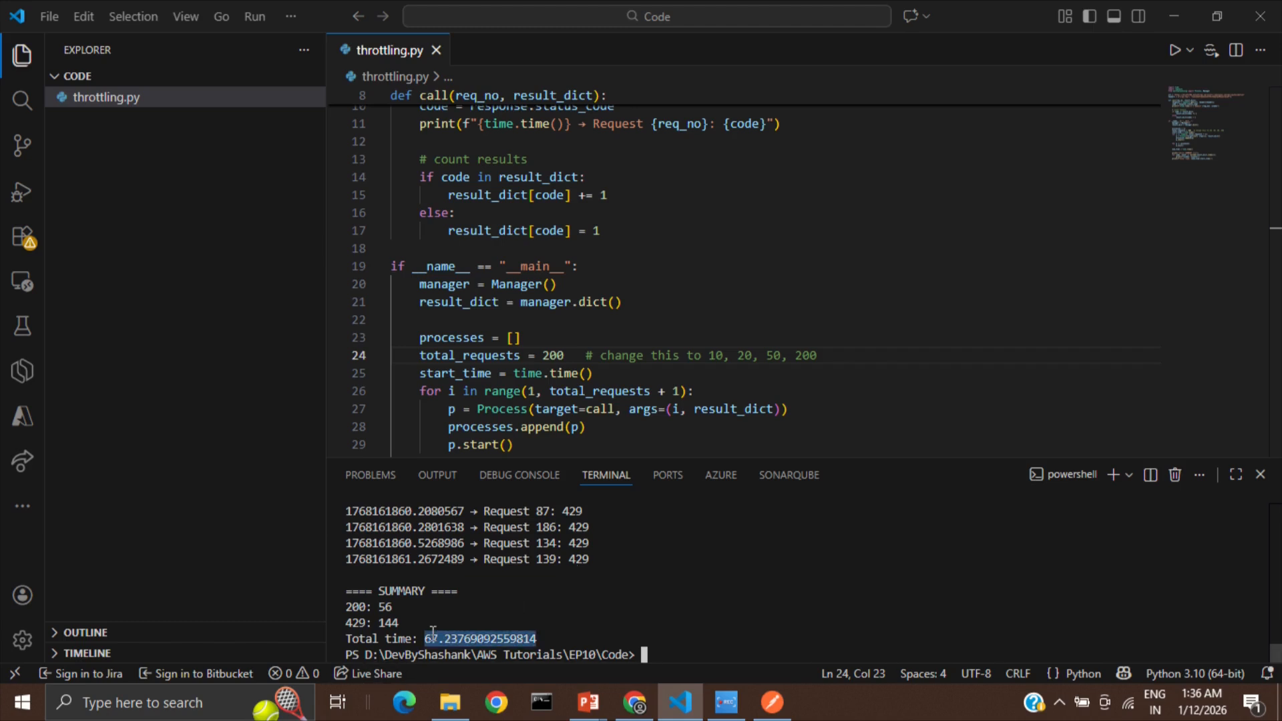
left_click(495, 596)
Switch to API Gateway in Chrome, edit apiValidationUsagePlan, set its burst to 50 requests and save the changes.
mouse_move(633, 715)
left_click(624, 624)
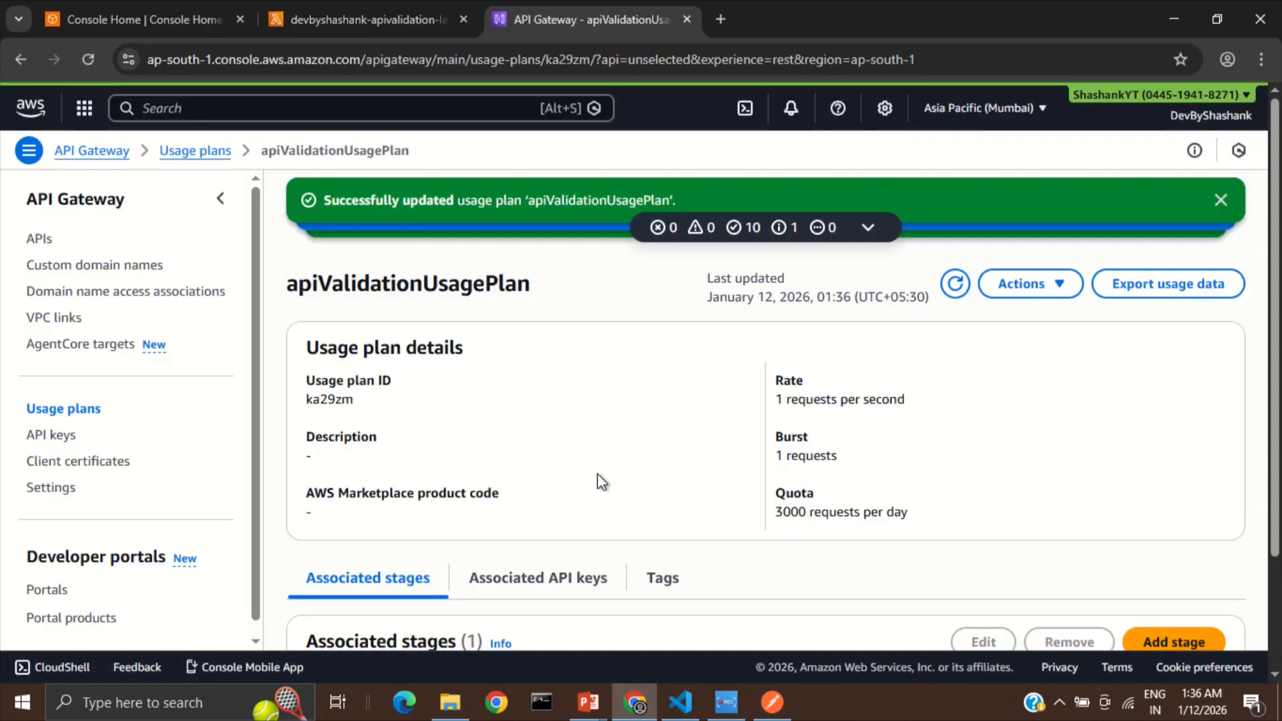
left_click(1021, 284)
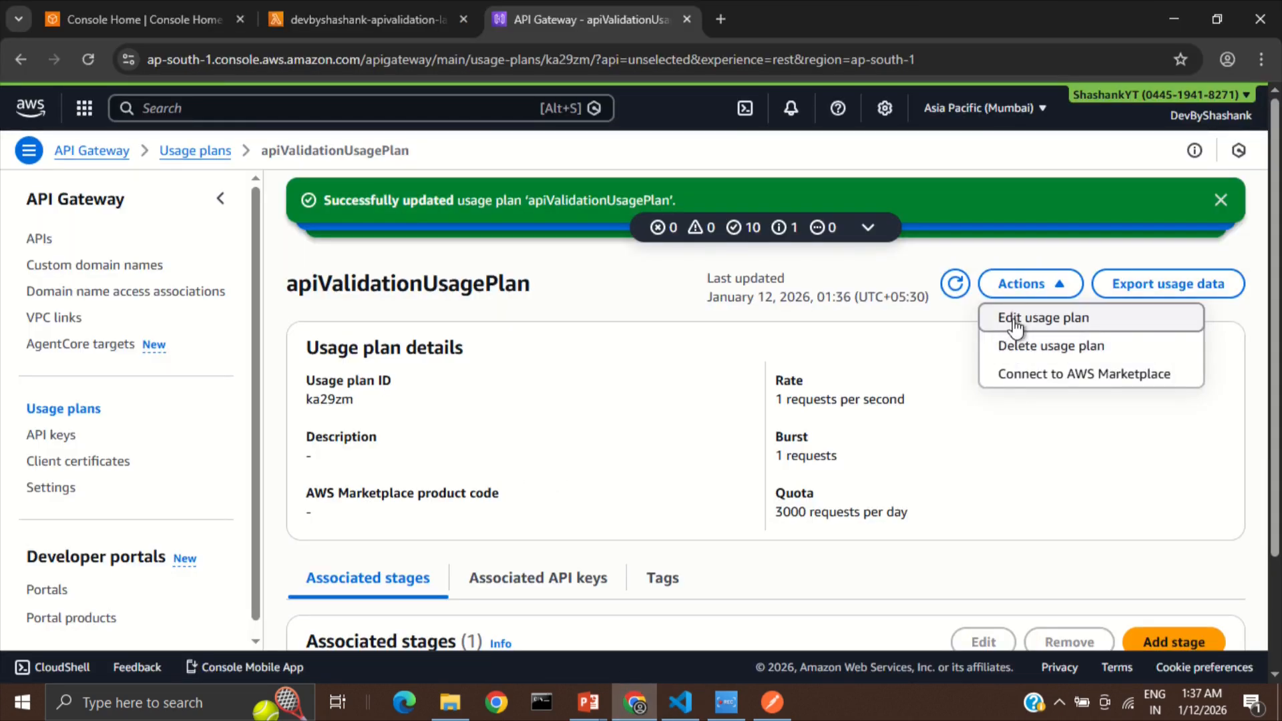
left_click(1015, 319)
scroll(490, 402, "down", 5)
left_click(142, 446)
key("ctrl+a")
type("50")
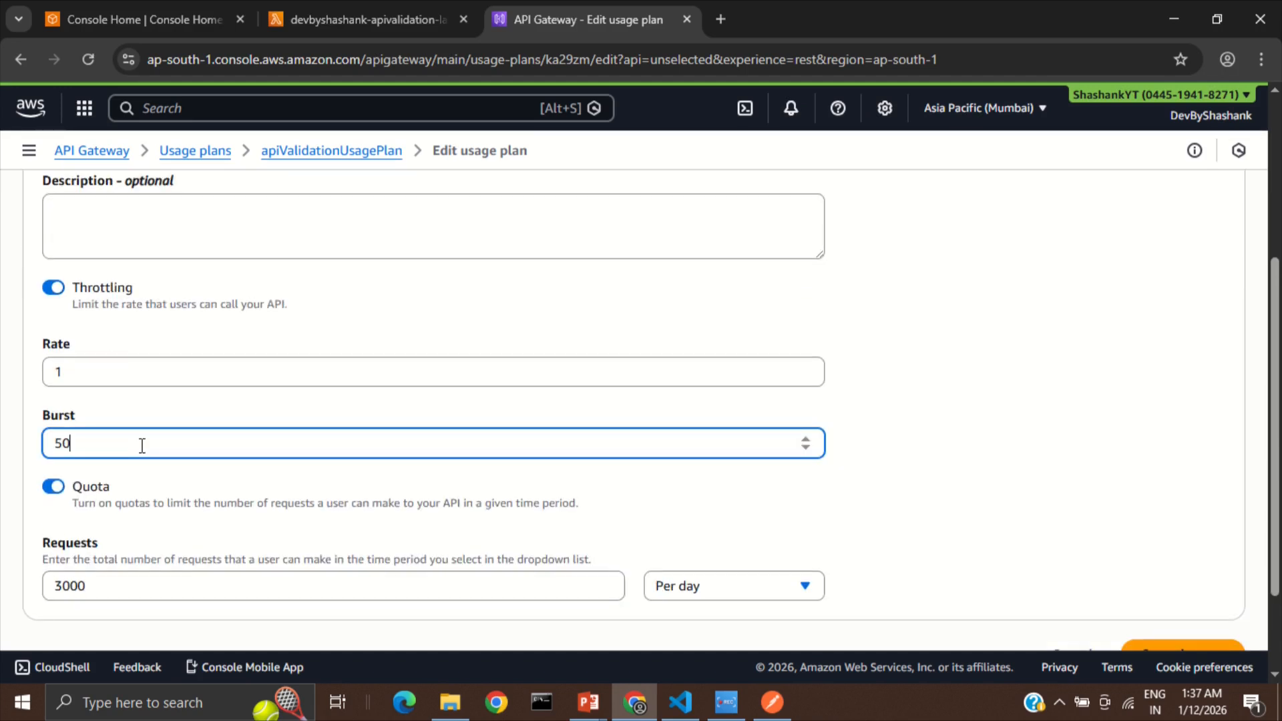
scroll(352, 501, "down", 2)
left_click(1135, 531)
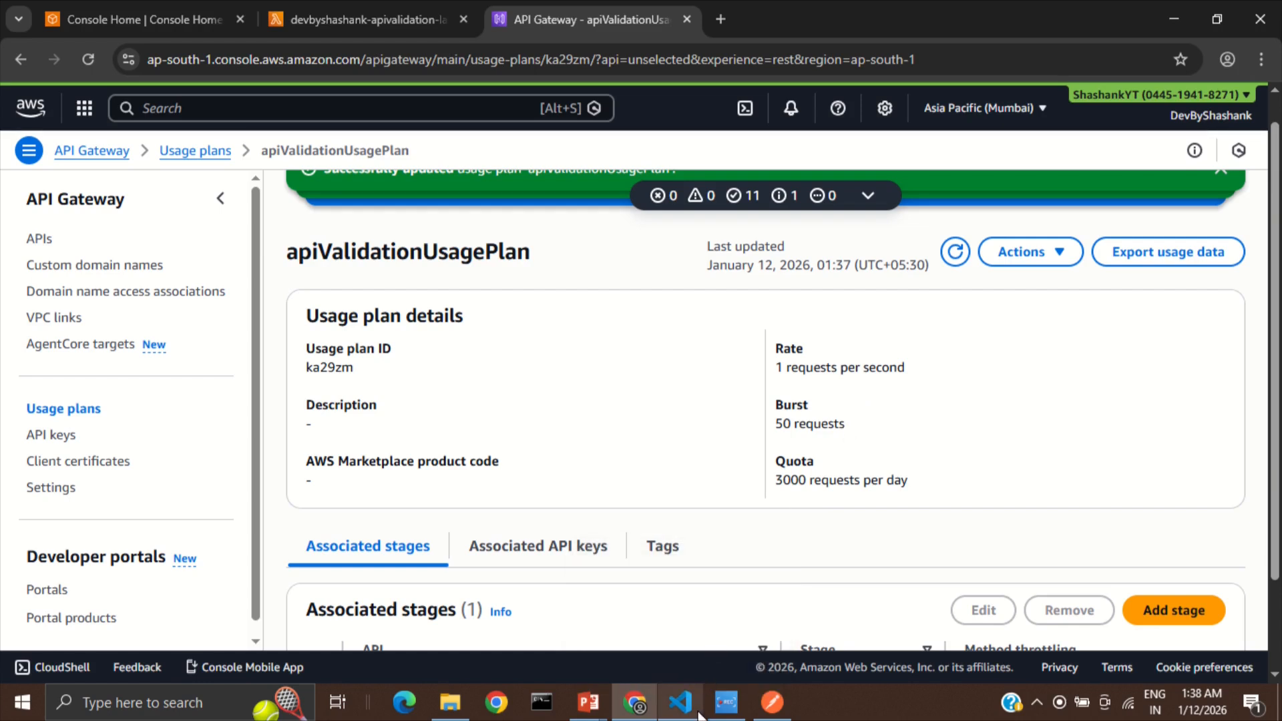
Return to VS Code, run throttling.py again and check the 200 and 429 response counts in the summary.
left_click(679, 701)
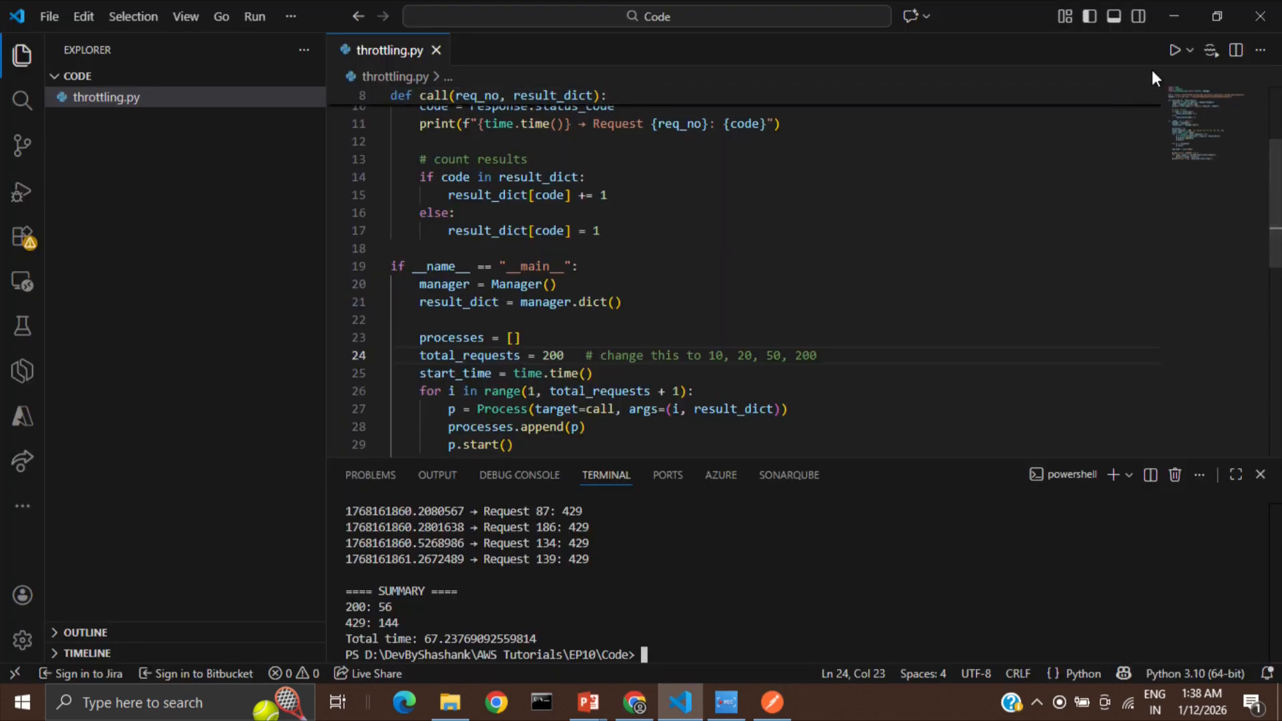
left_click(1173, 50)
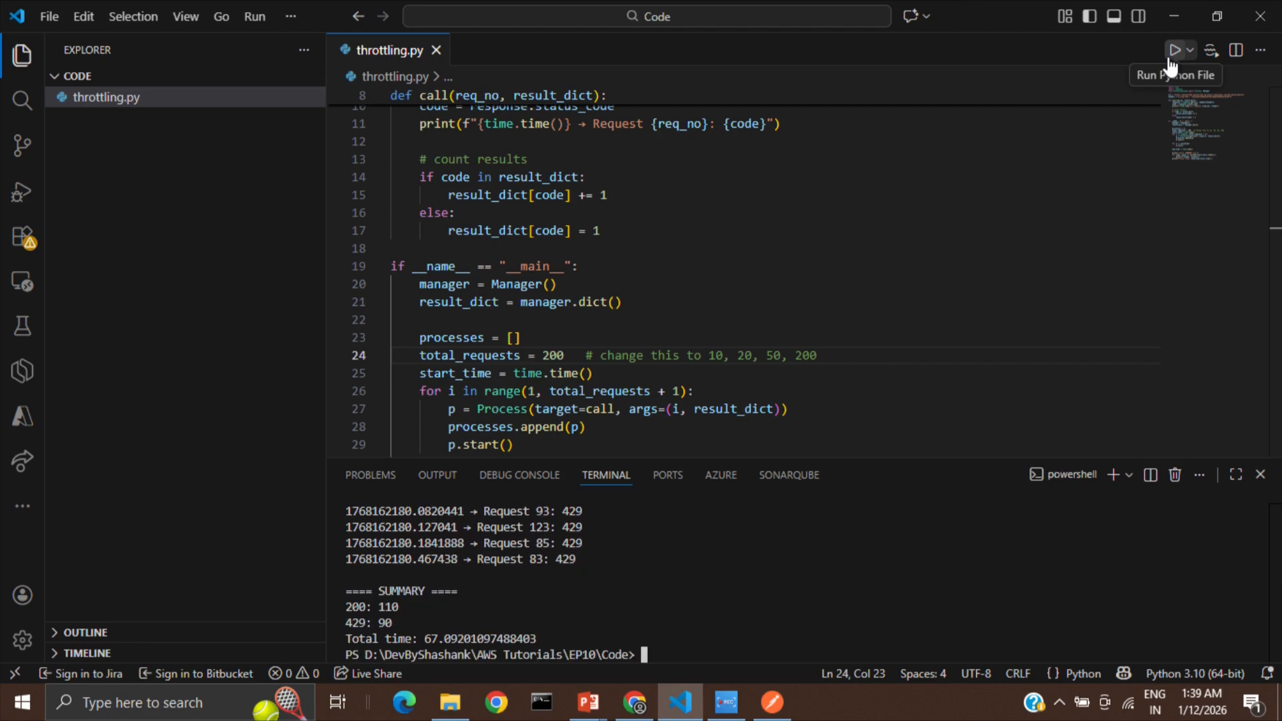
double_click(553, 355)
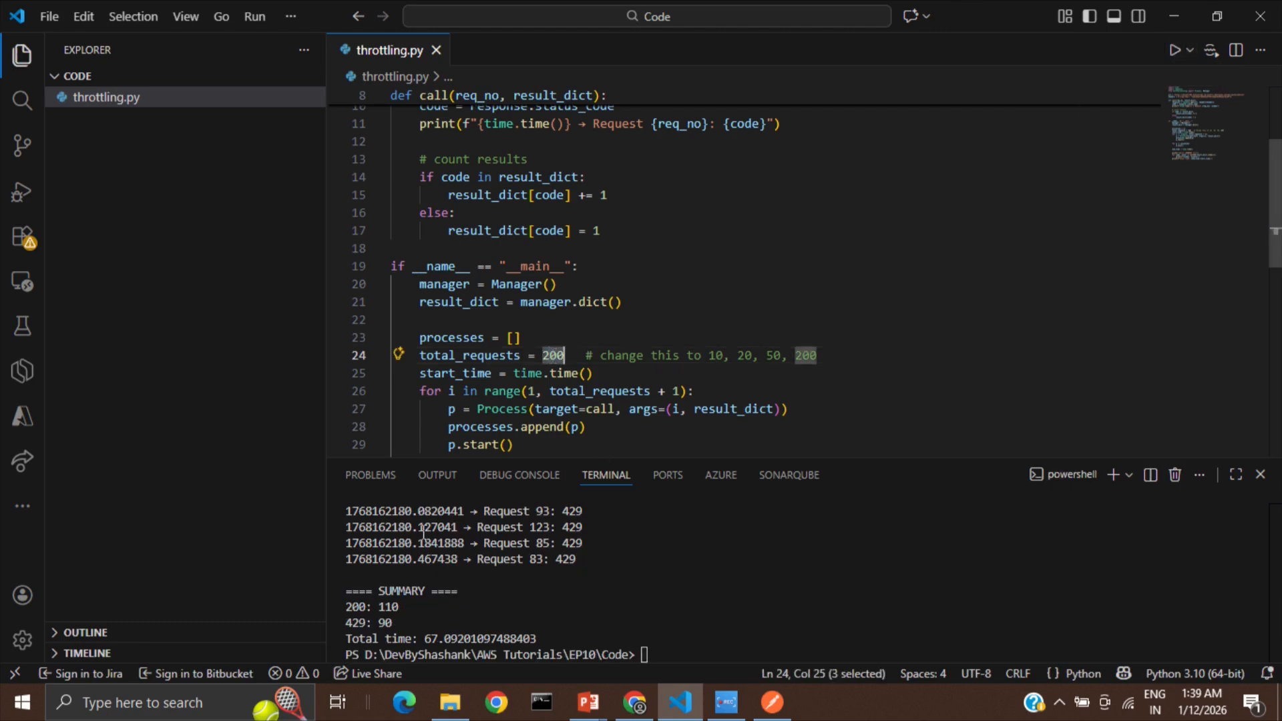
double_click(385, 607)
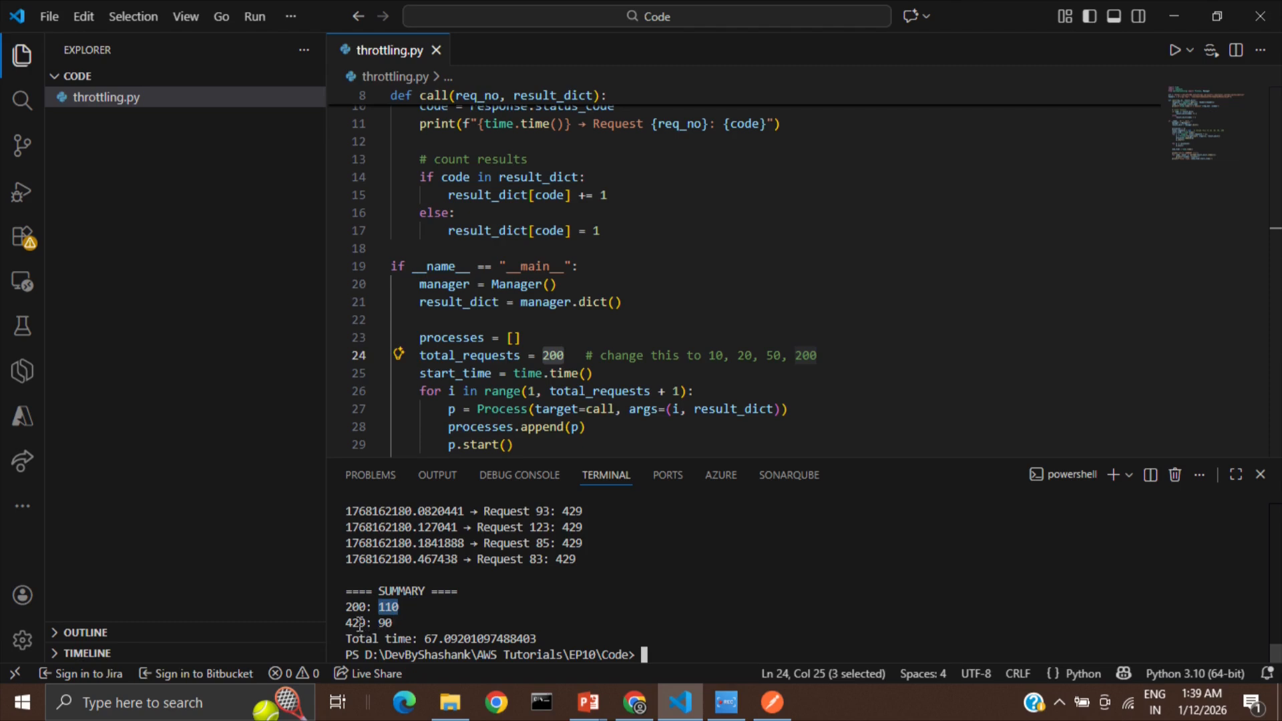
left_click(398, 624)
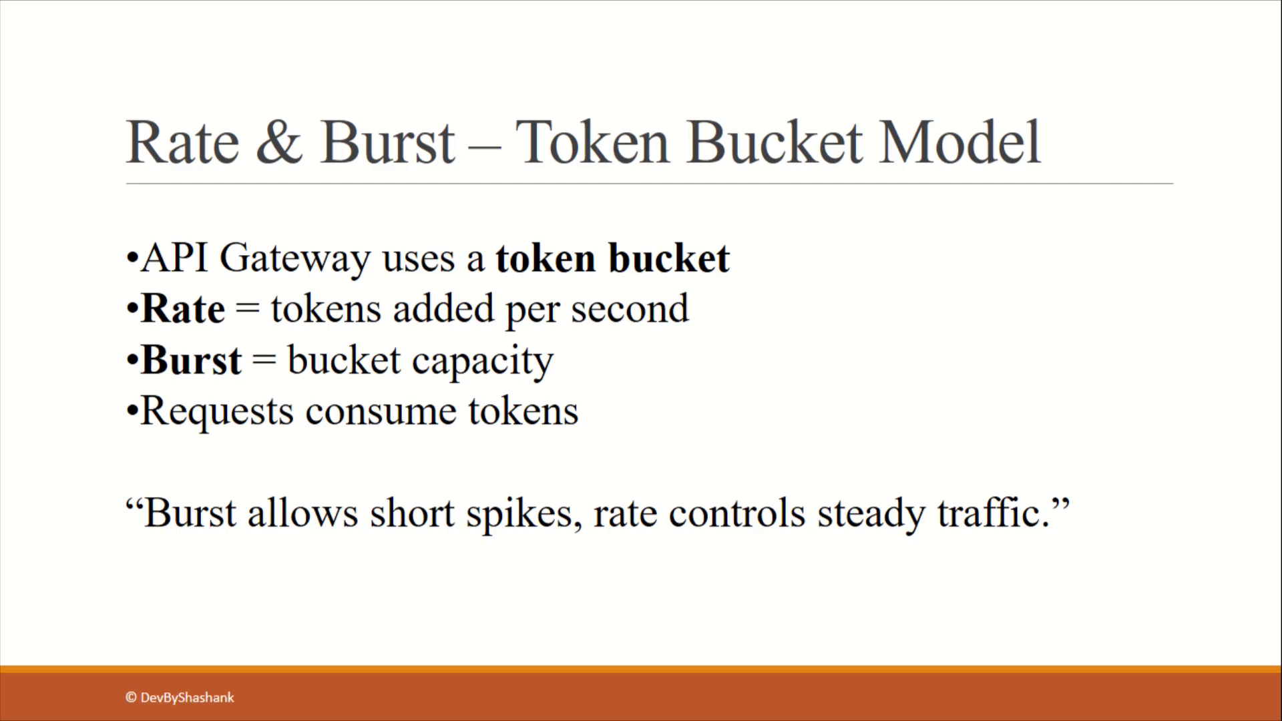
key("Right")
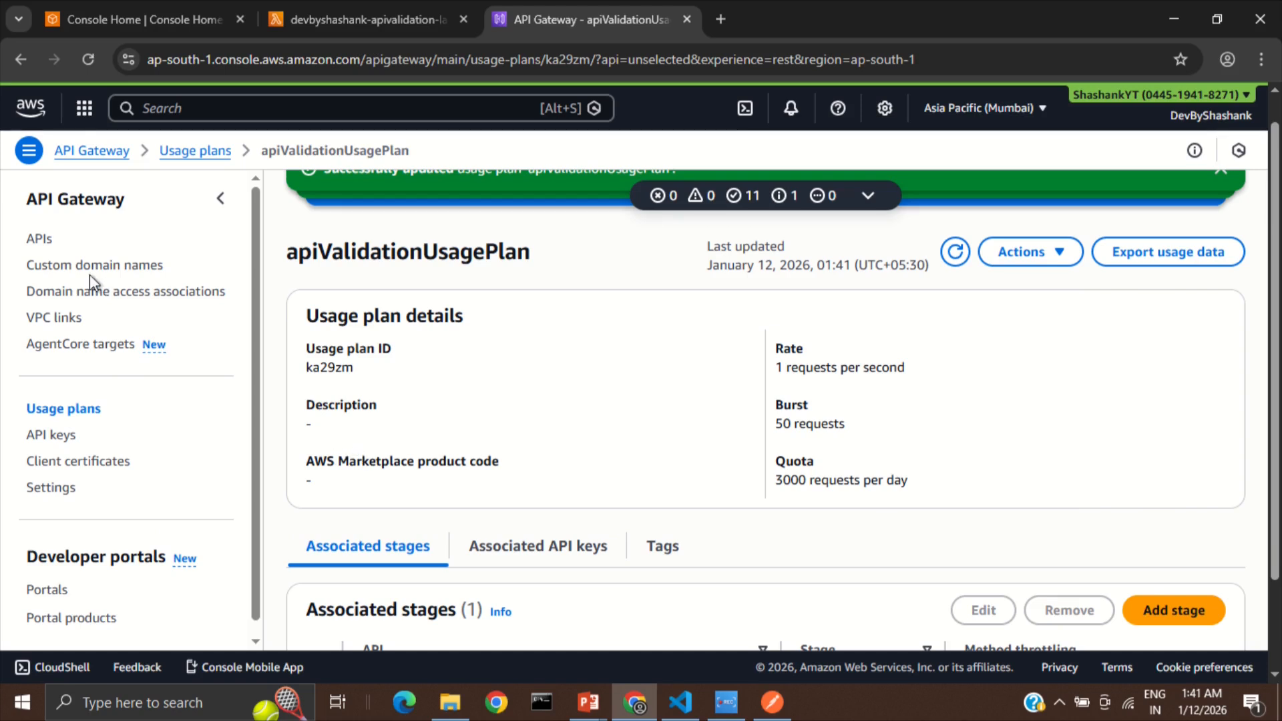
Show the API list in API Gateway, sort it by newest creation date and open the apivalidation API.
left_click(39, 239)
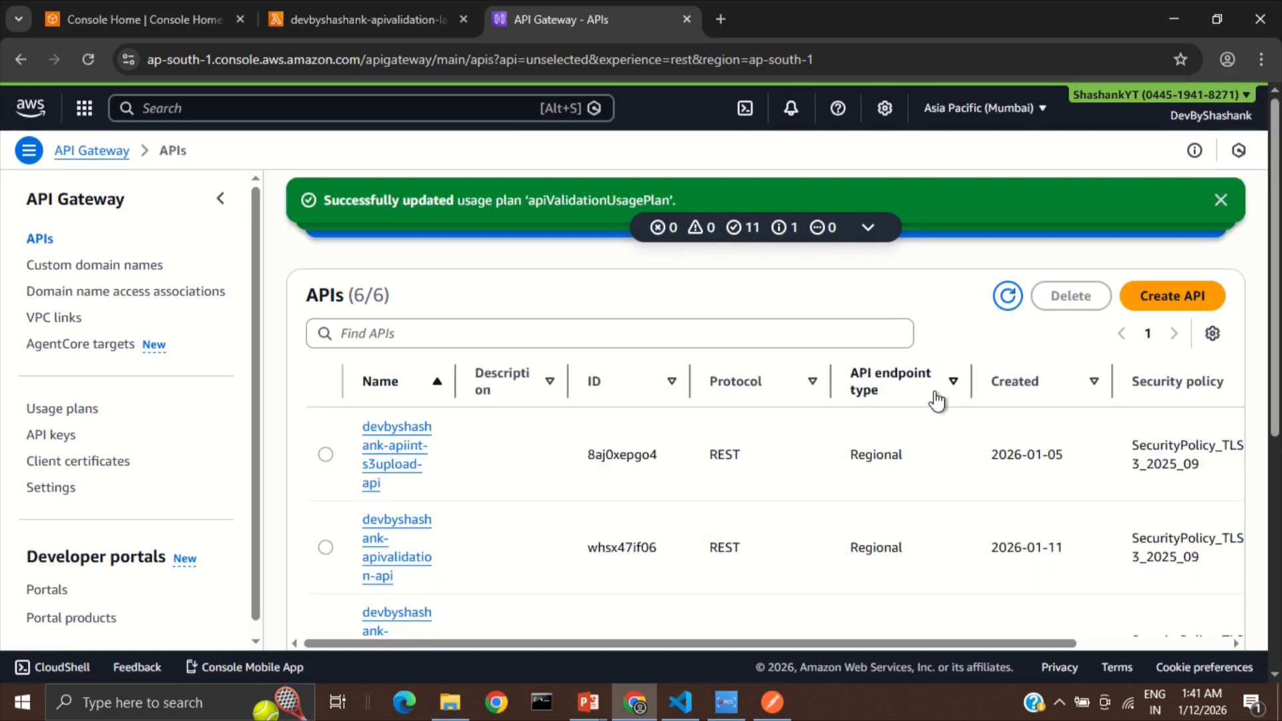
left_click(937, 400)
left_click(937, 400)
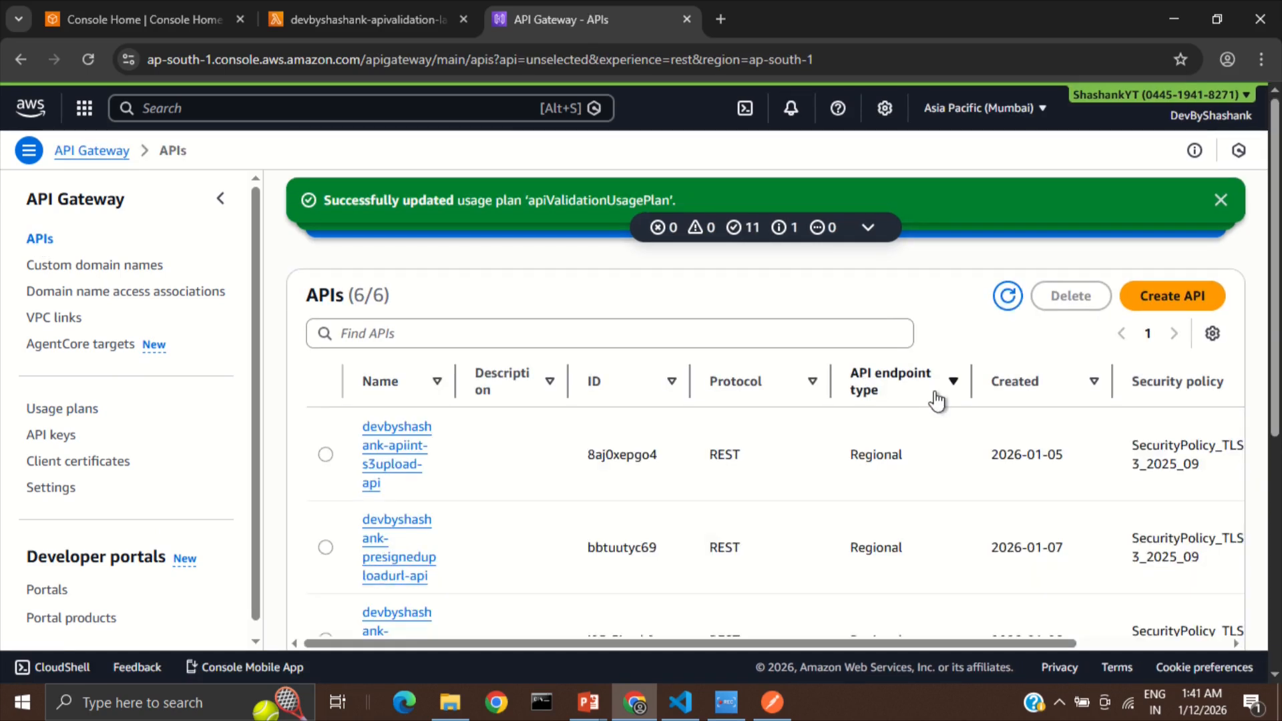
left_click(1042, 400)
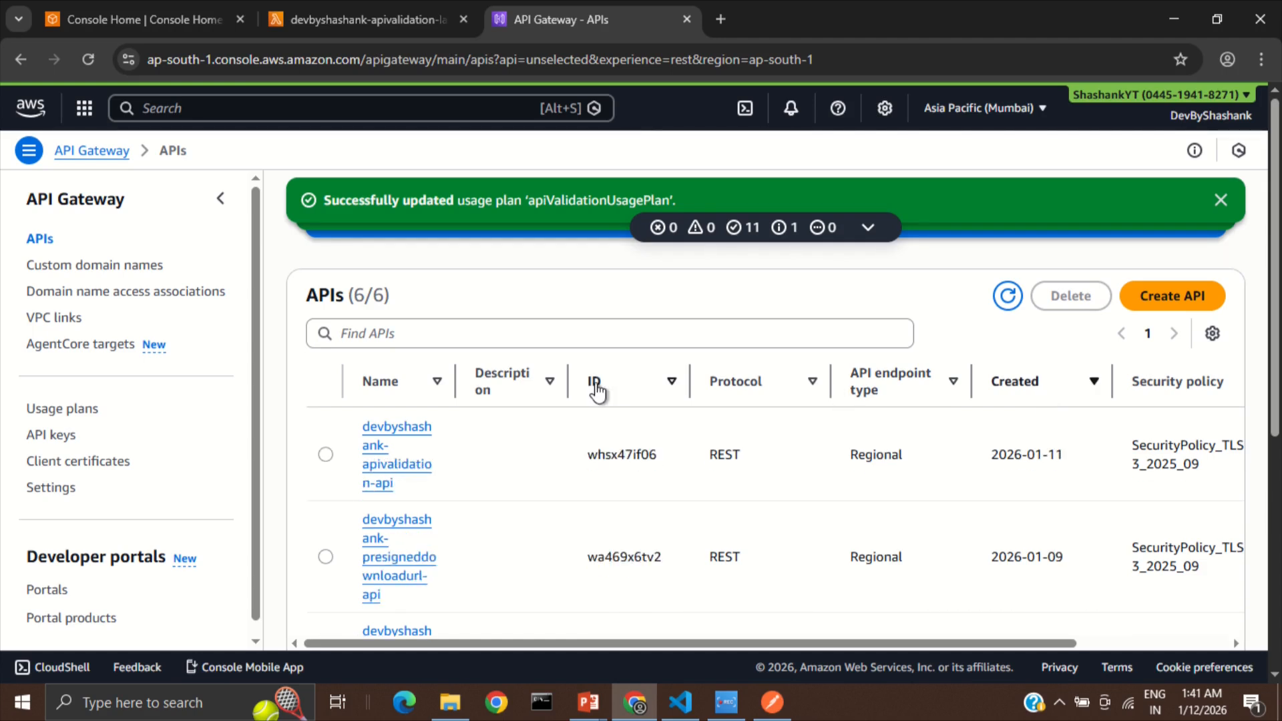
left_click(382, 476)
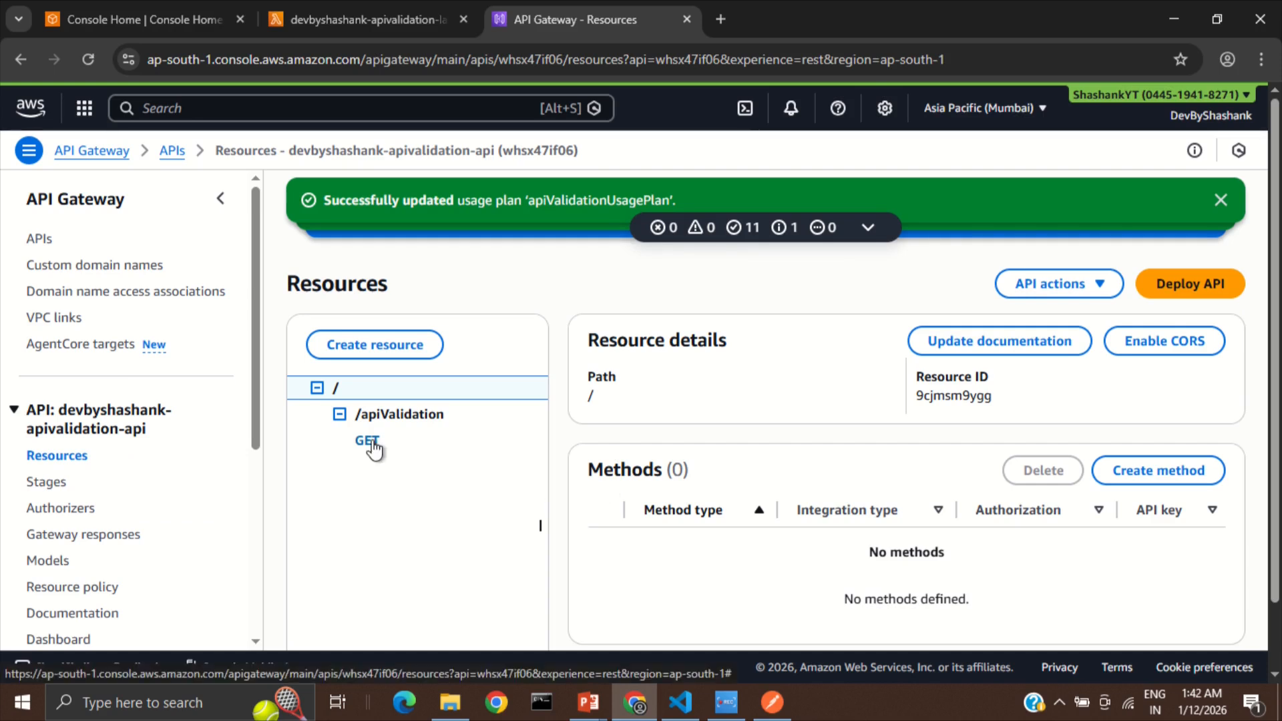
Edit the method request of the /apiValidation GET method and set its request validator to Validate query string parameters and headers.
scroll(583, 522, "down", 5)
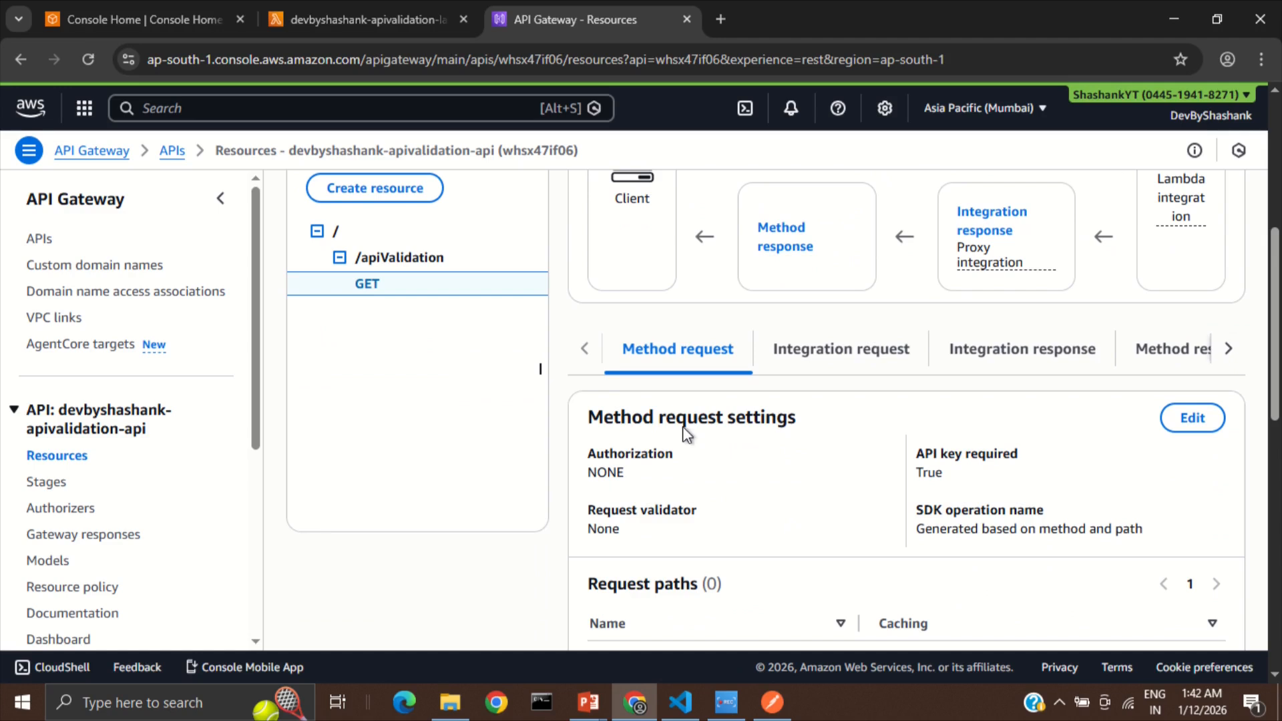
left_click(1193, 422)
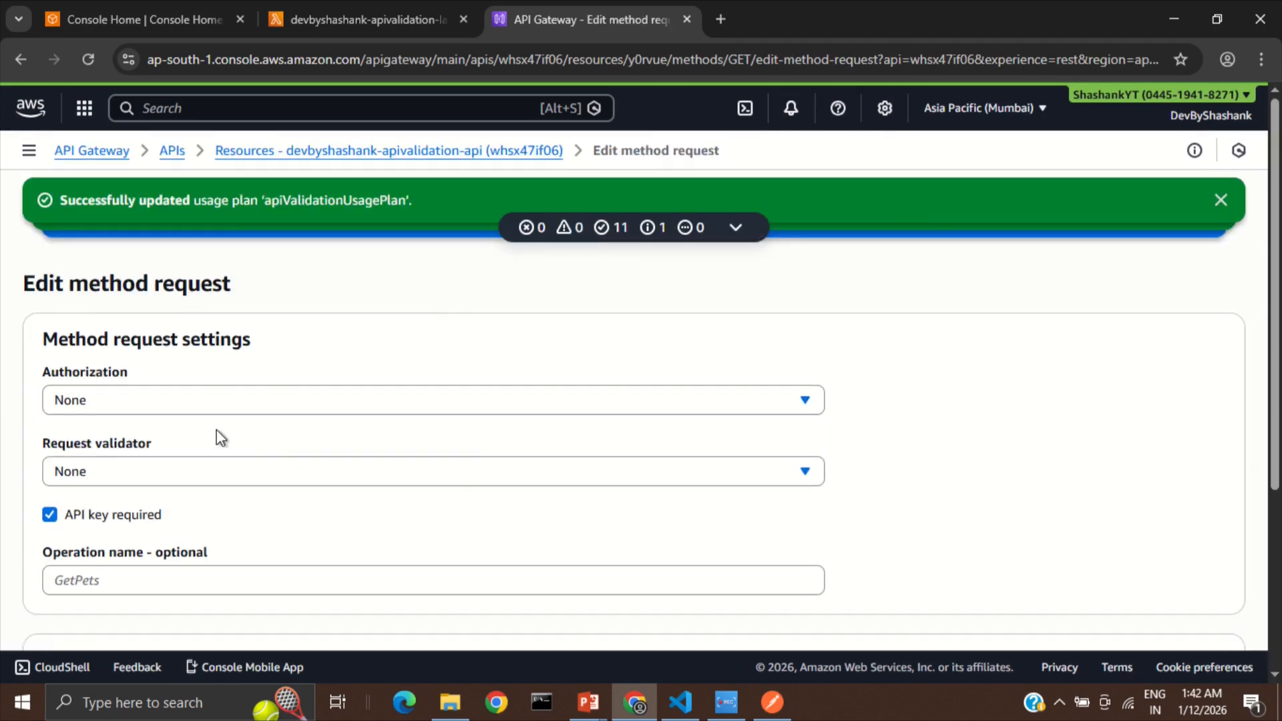
scroll(159, 386, "down", 1)
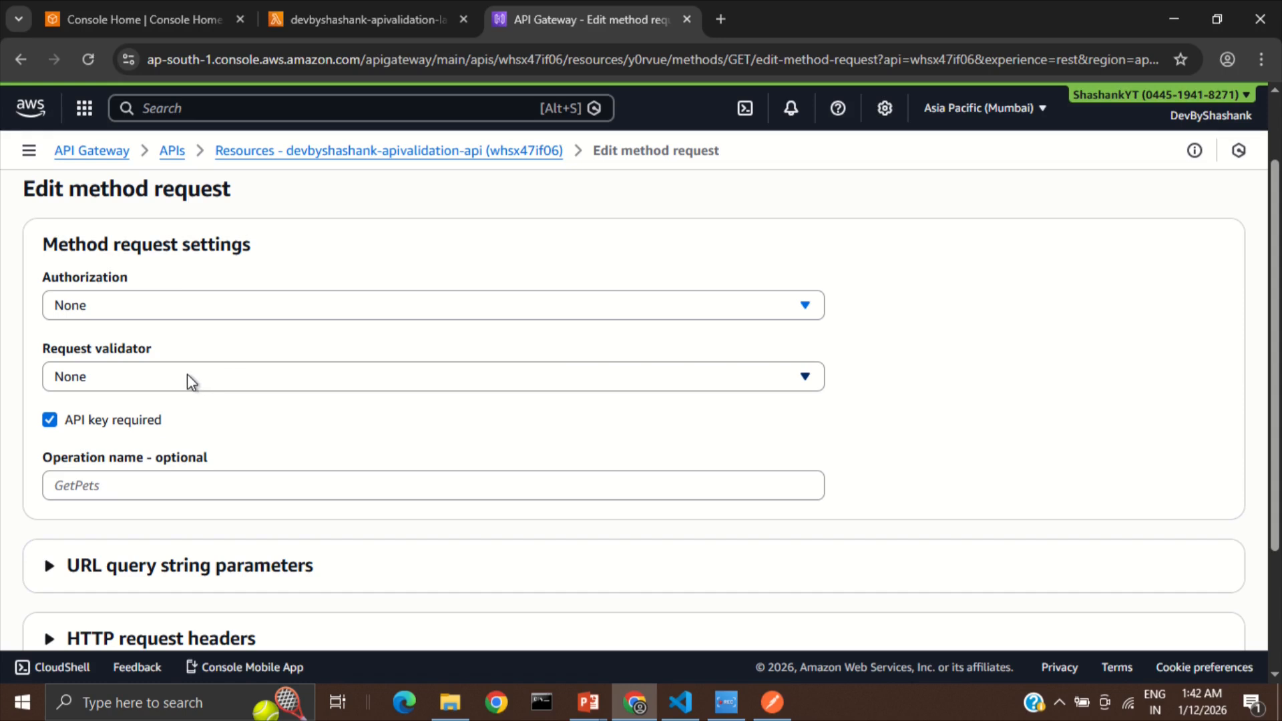
left_click(187, 375)
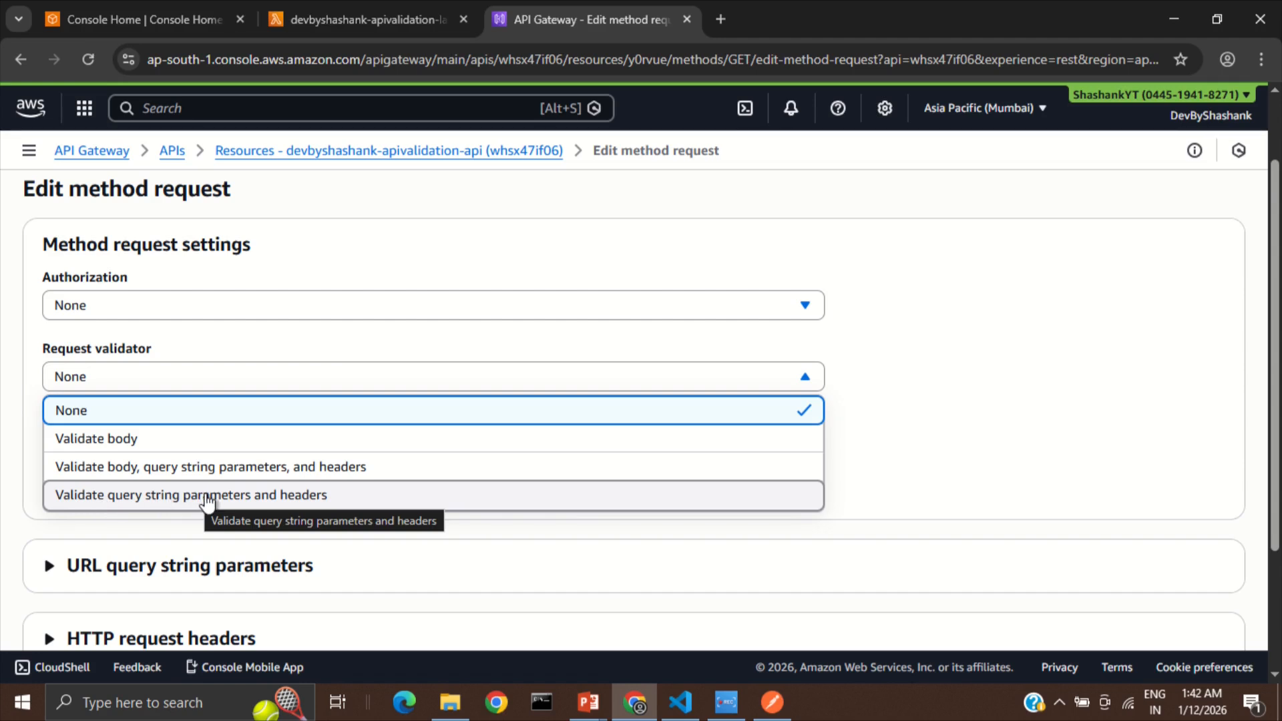
left_click(233, 497)
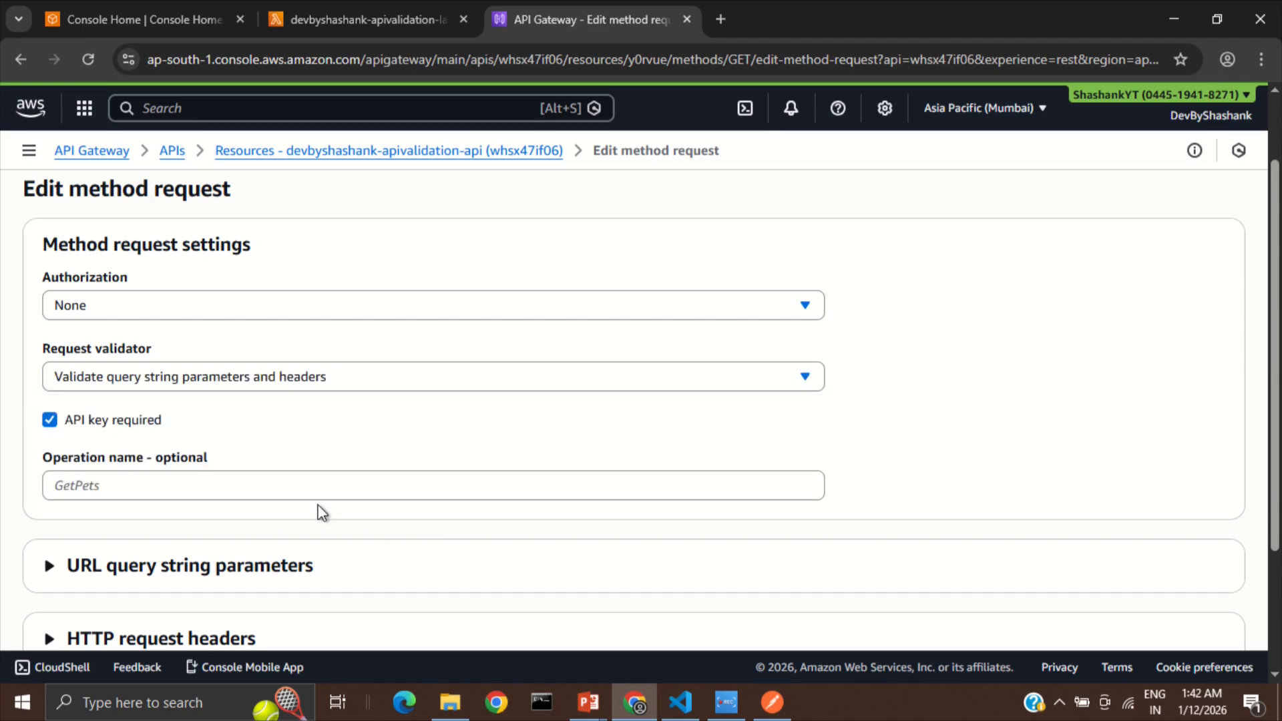
Add the URL query string parameter emp_id, mark it as required and save the method request.
scroll(322, 513, "down", 2)
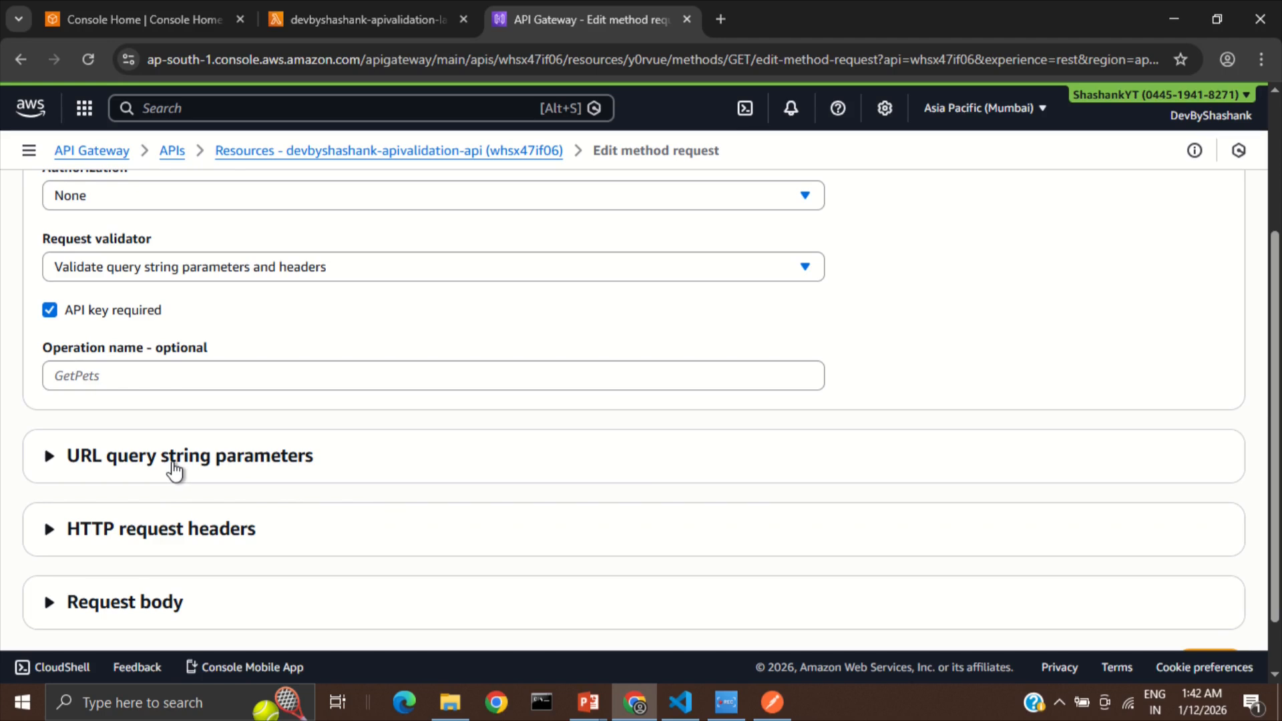
left_click(173, 467)
left_click(164, 528)
scroll(164, 447, "down", 1)
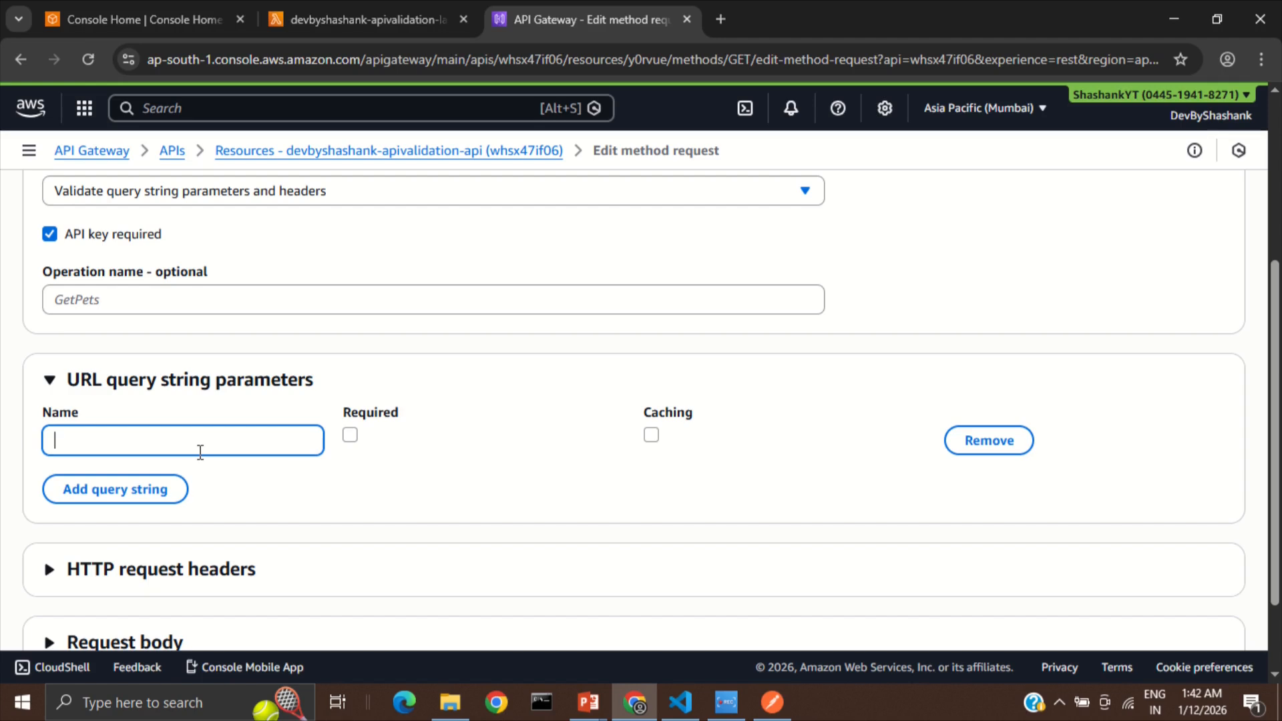
type("emp_id")
left_click(349, 435)
scroll(596, 494, "down", 2)
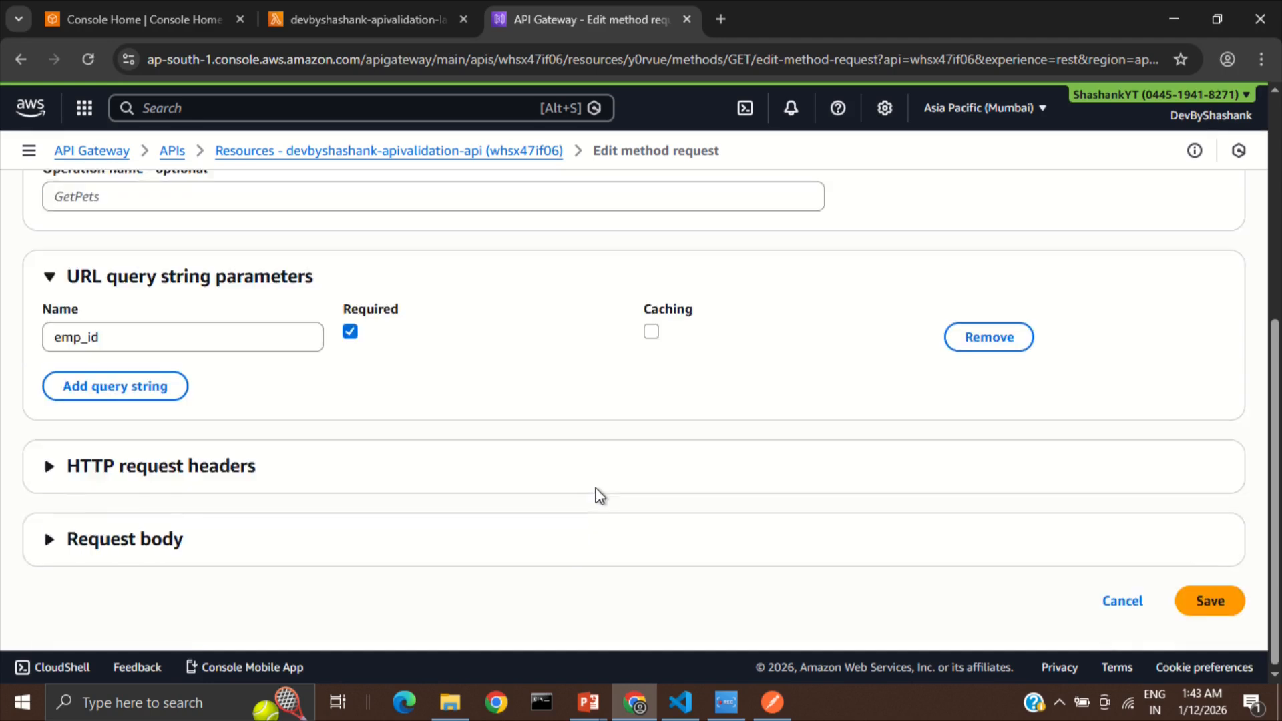
left_click(1221, 603)
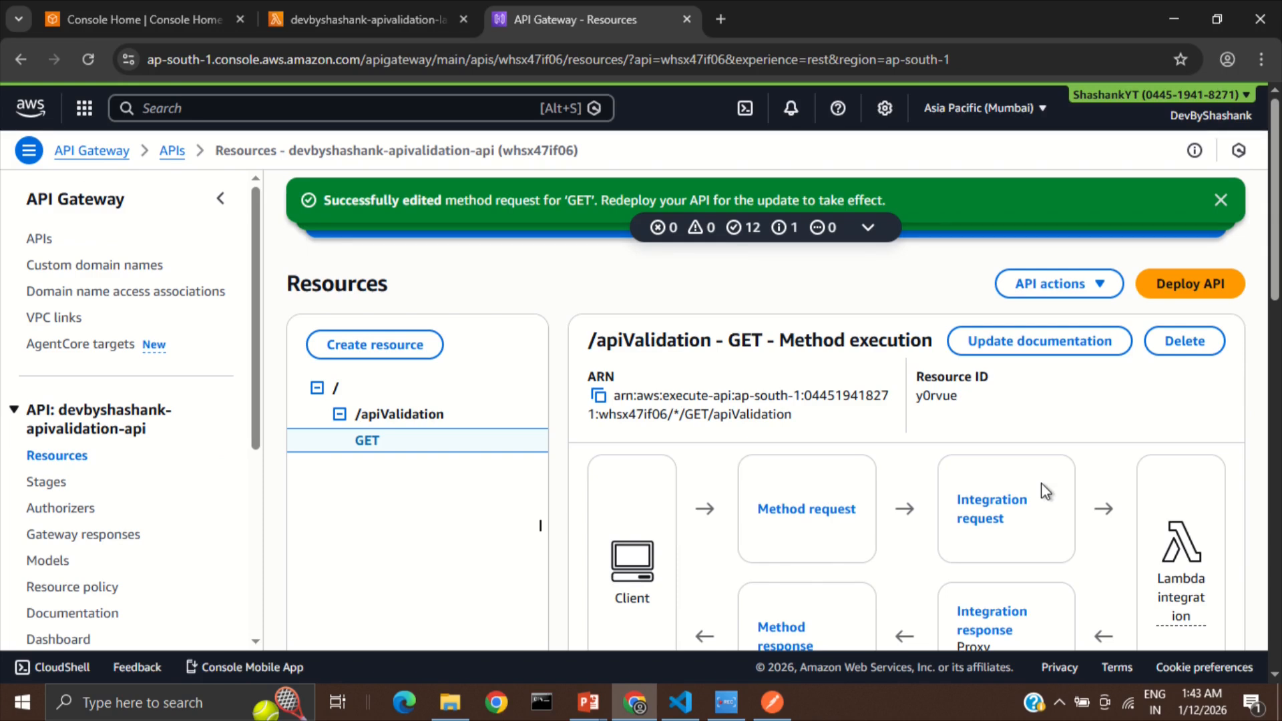
Deploy the API to the existing dev stage.
left_click(1186, 291)
left_click(515, 354)
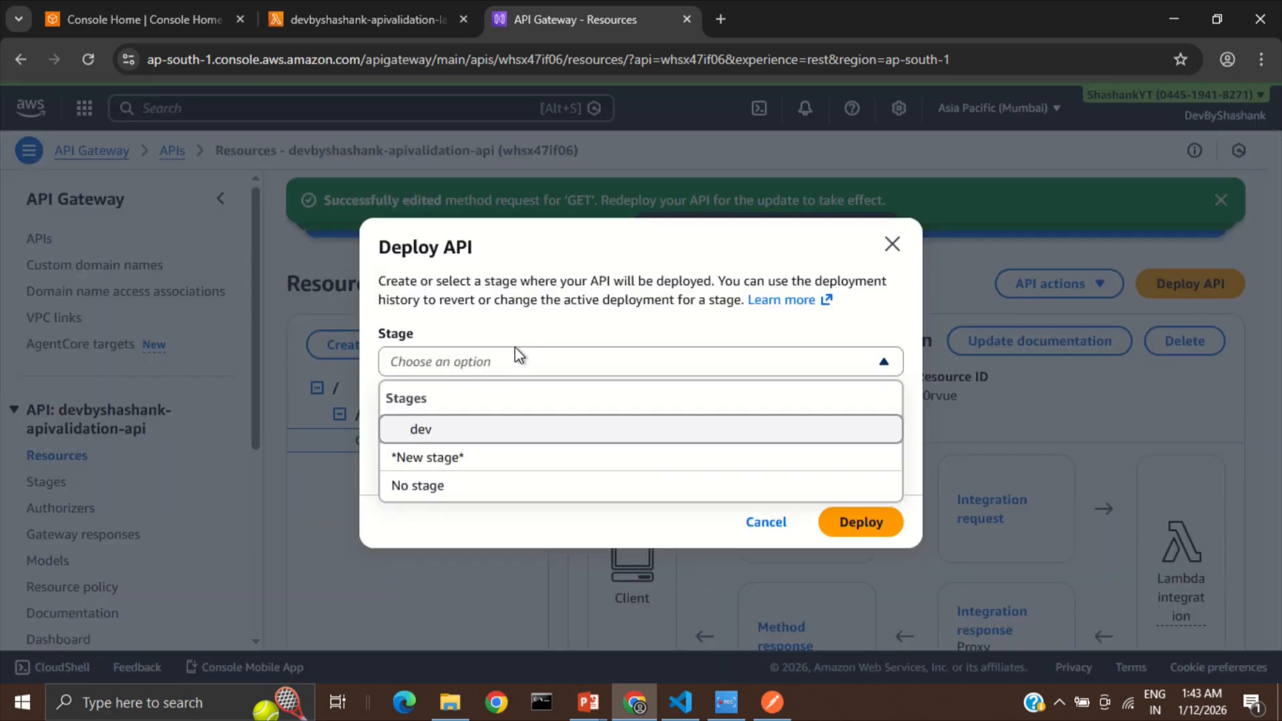
left_click(407, 434)
left_click(866, 574)
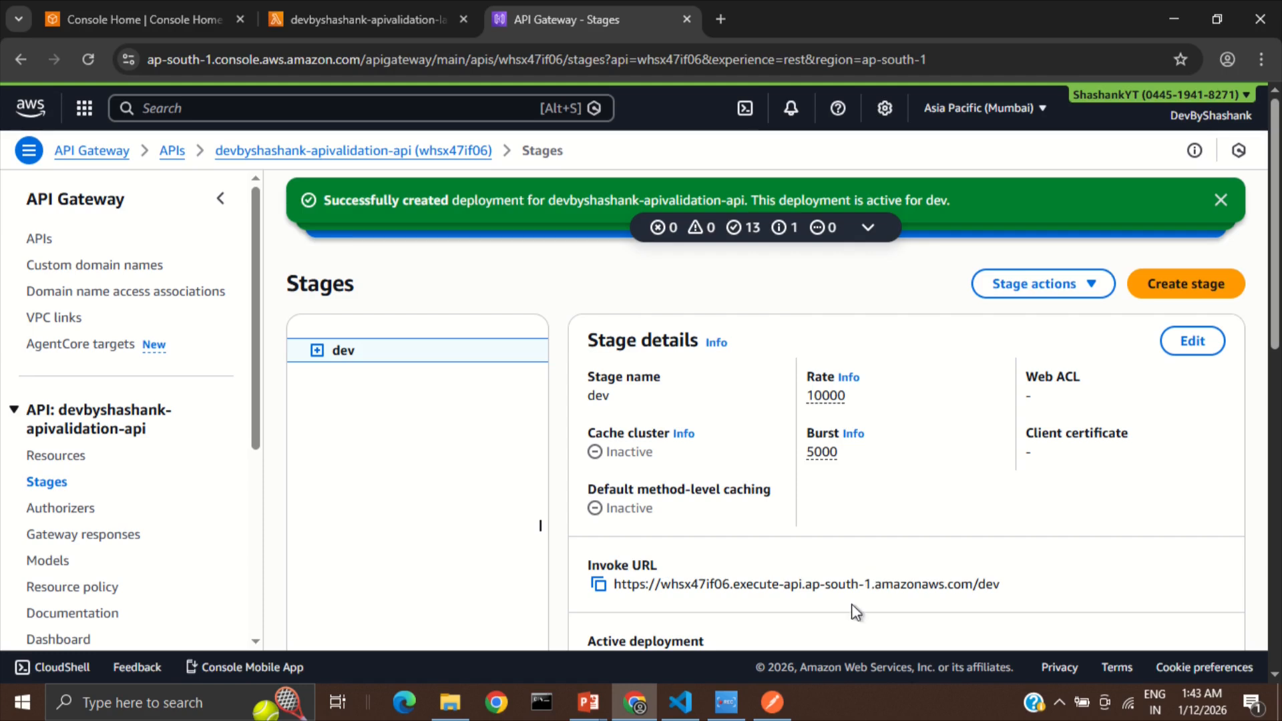
Switch to Postman and resend the GET /apiValidation request without any query parameters, checking which required parameter the response names.
left_click(772, 702)
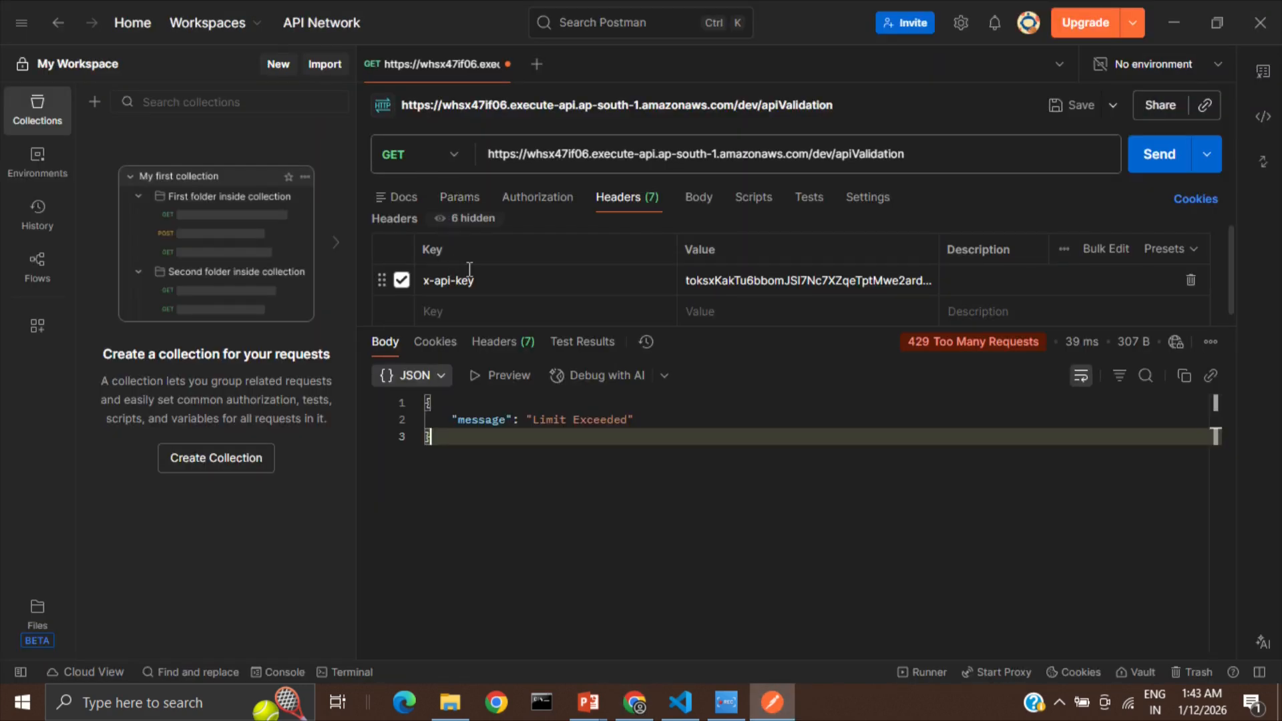
left_click(446, 201)
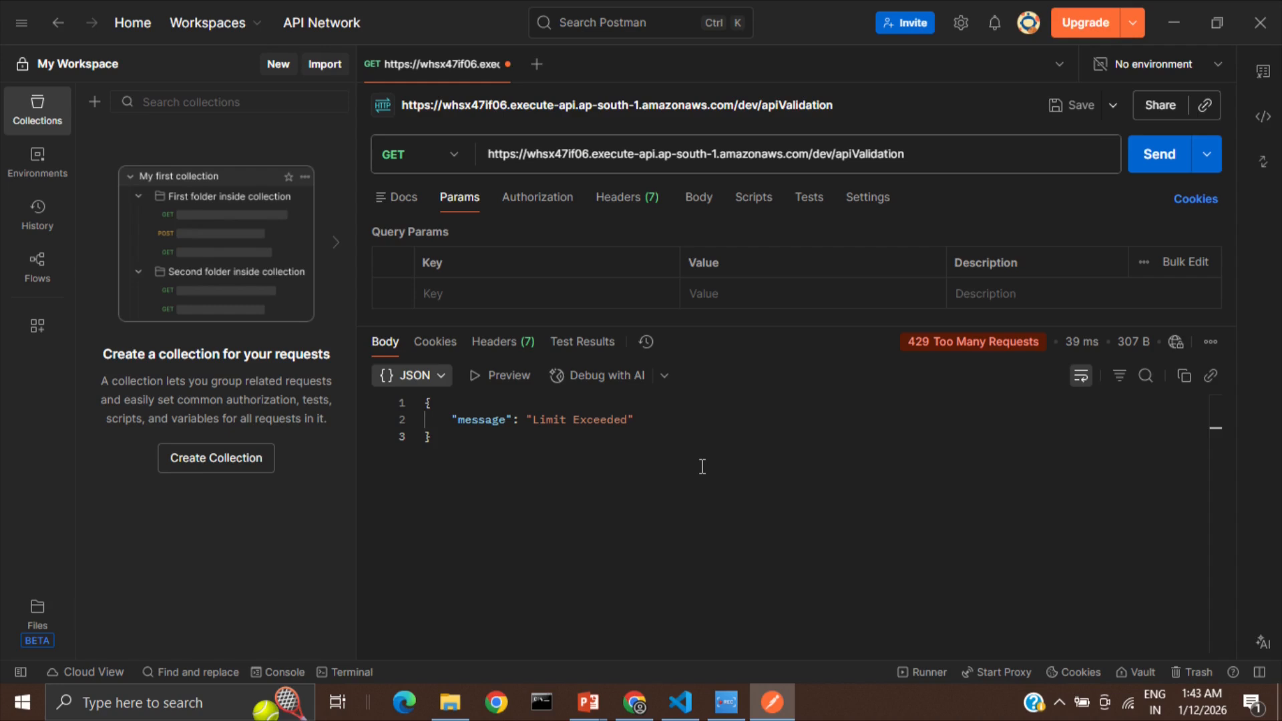
left_click(1148, 159)
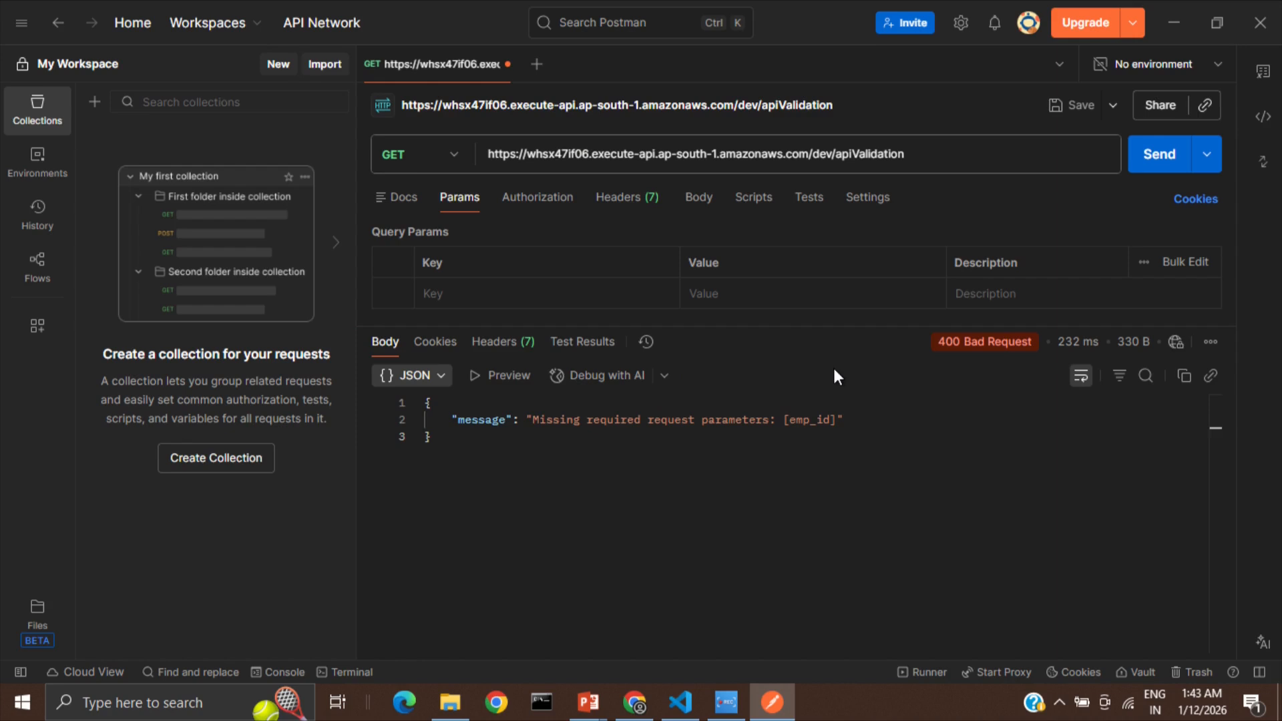
mouse_move(972, 348)
double_click(810, 418)
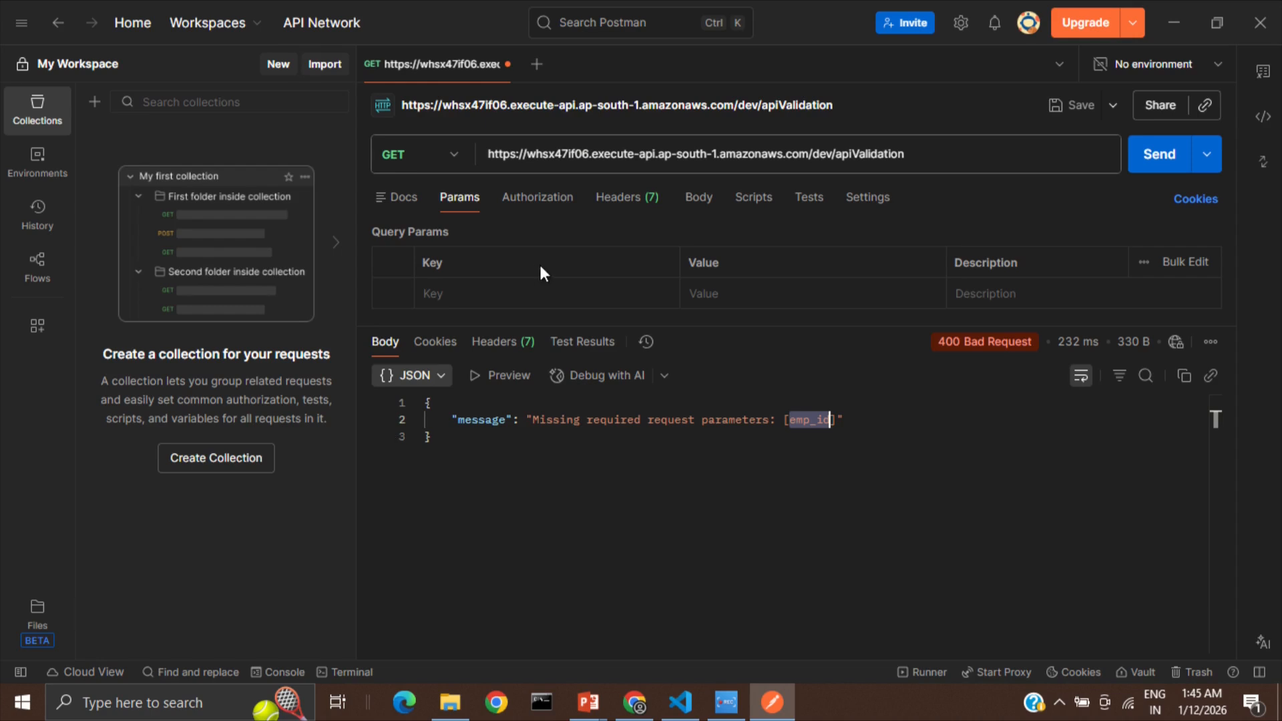
Add the query parameter emp_id with value 12 to the GET request and send it.
left_click(506, 293)
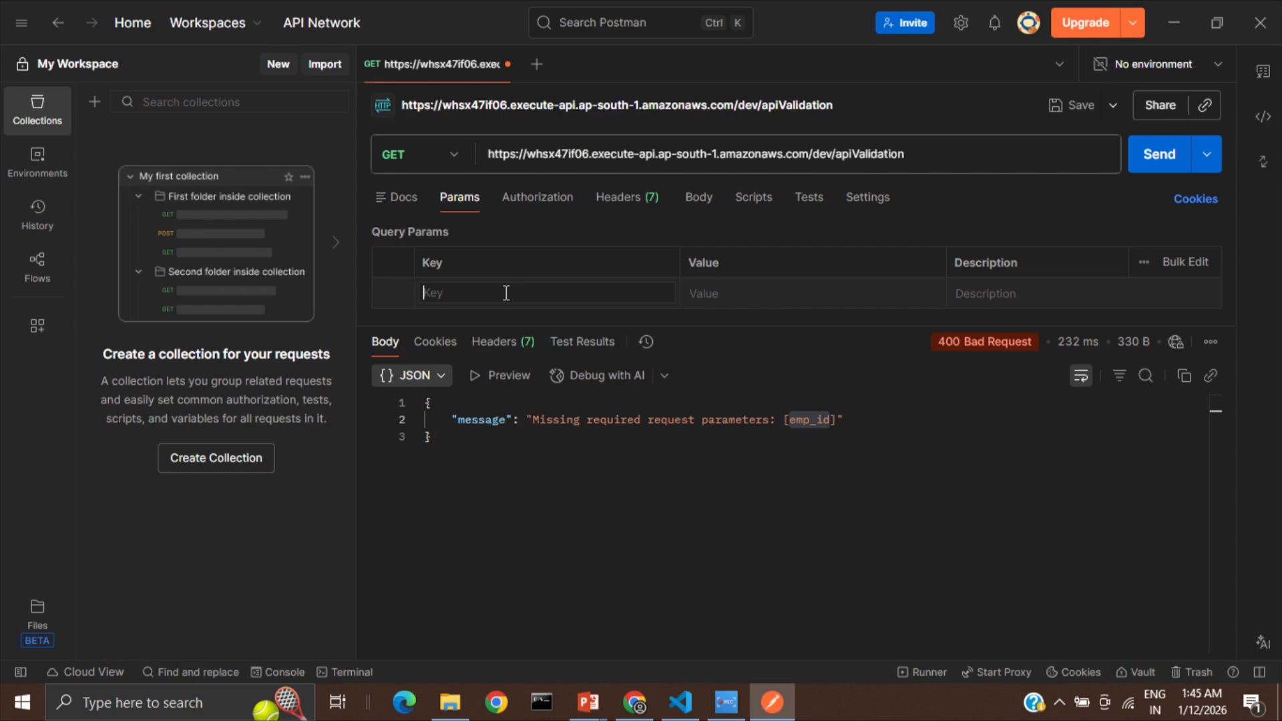
type("e")
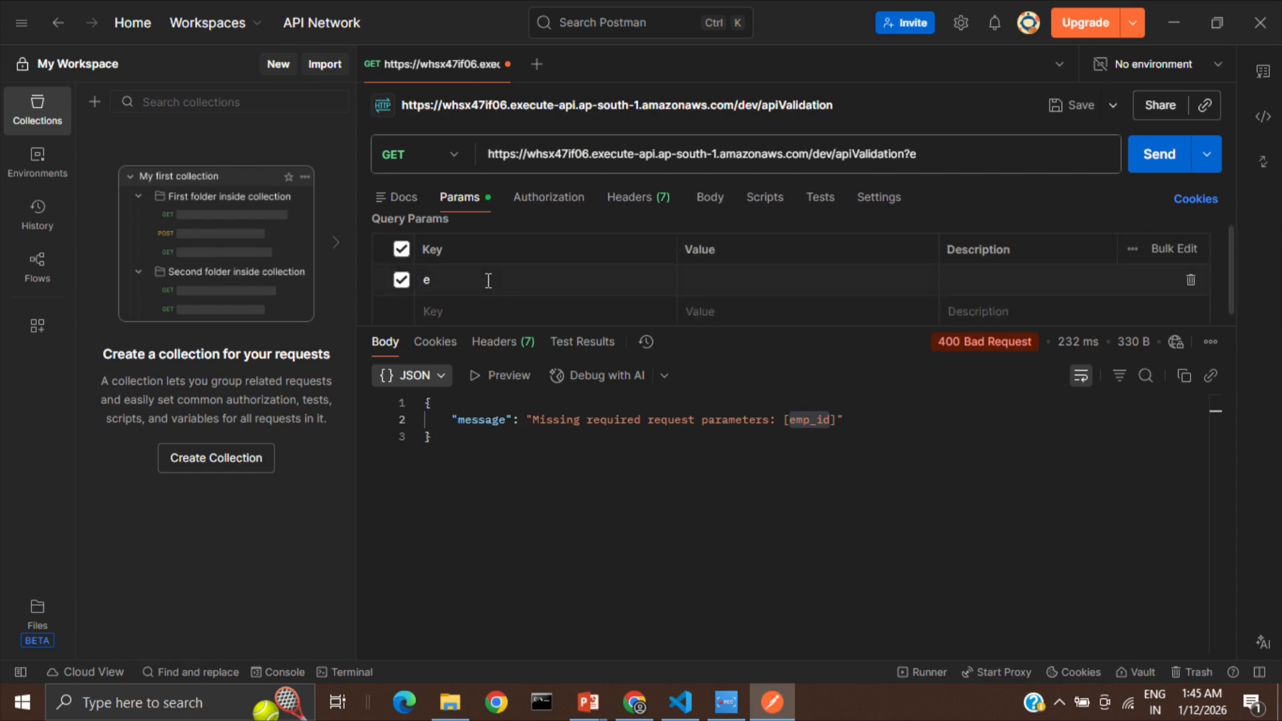
type("mp_id")
key("Tab")
type("12")
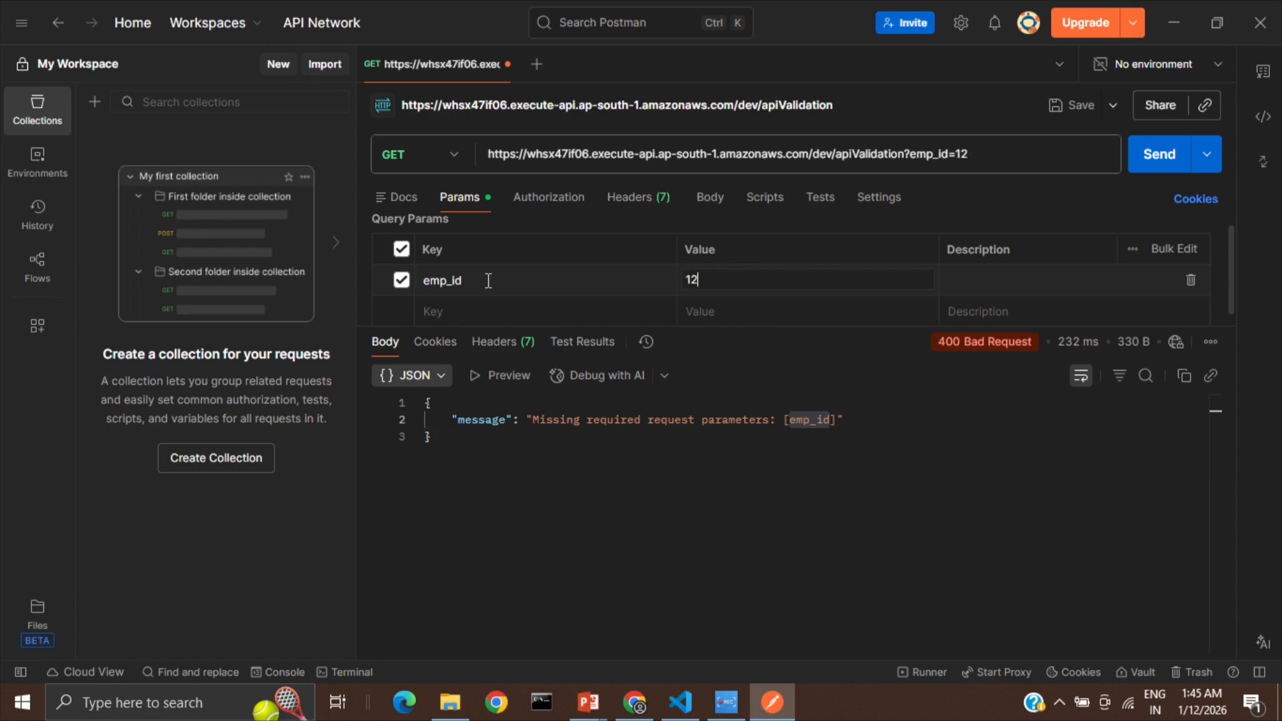
left_click(1159, 155)
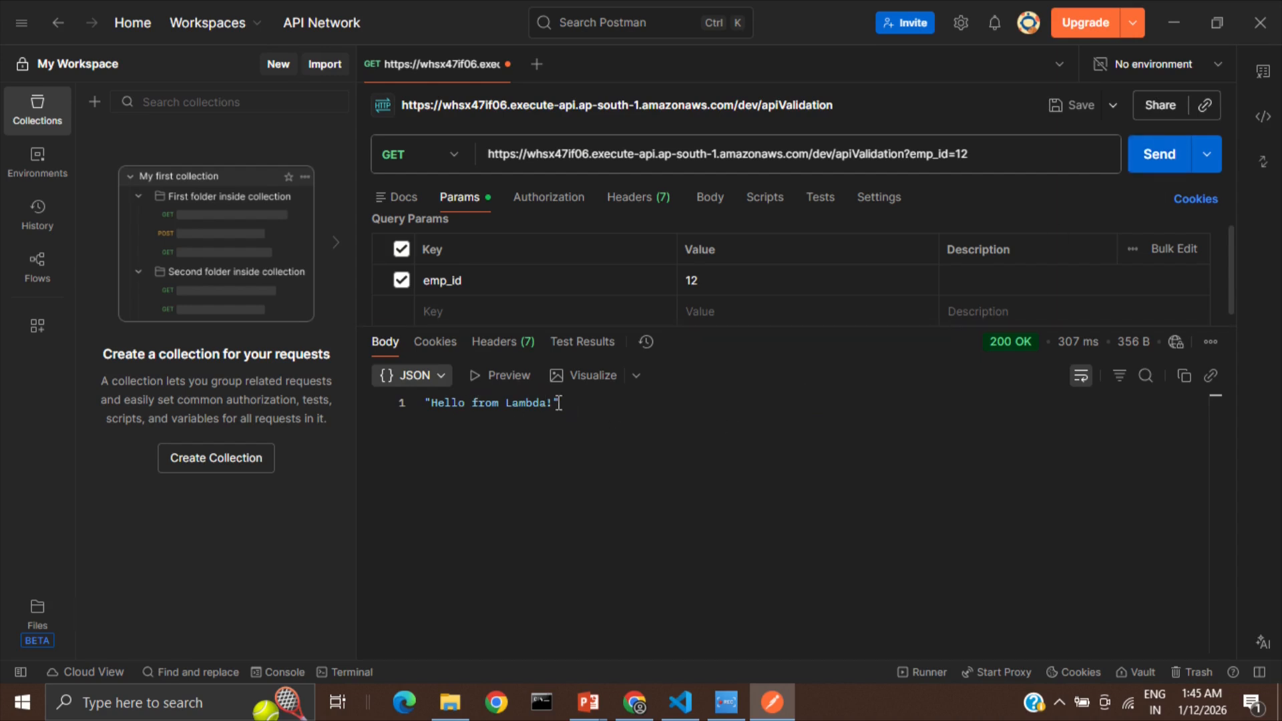
left_click(851, 450)
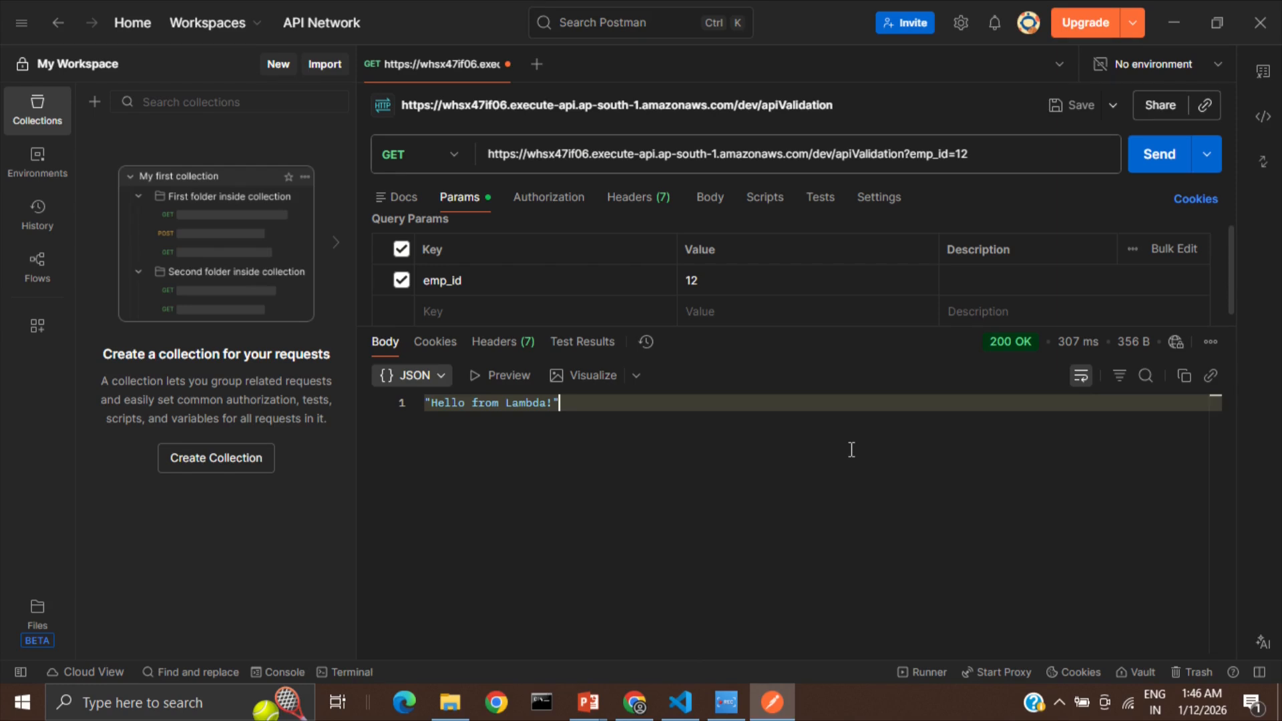
Switch back to API Gateway and start a new model for the API named ValidateBody with content type application/json.
key("alt+Tab")
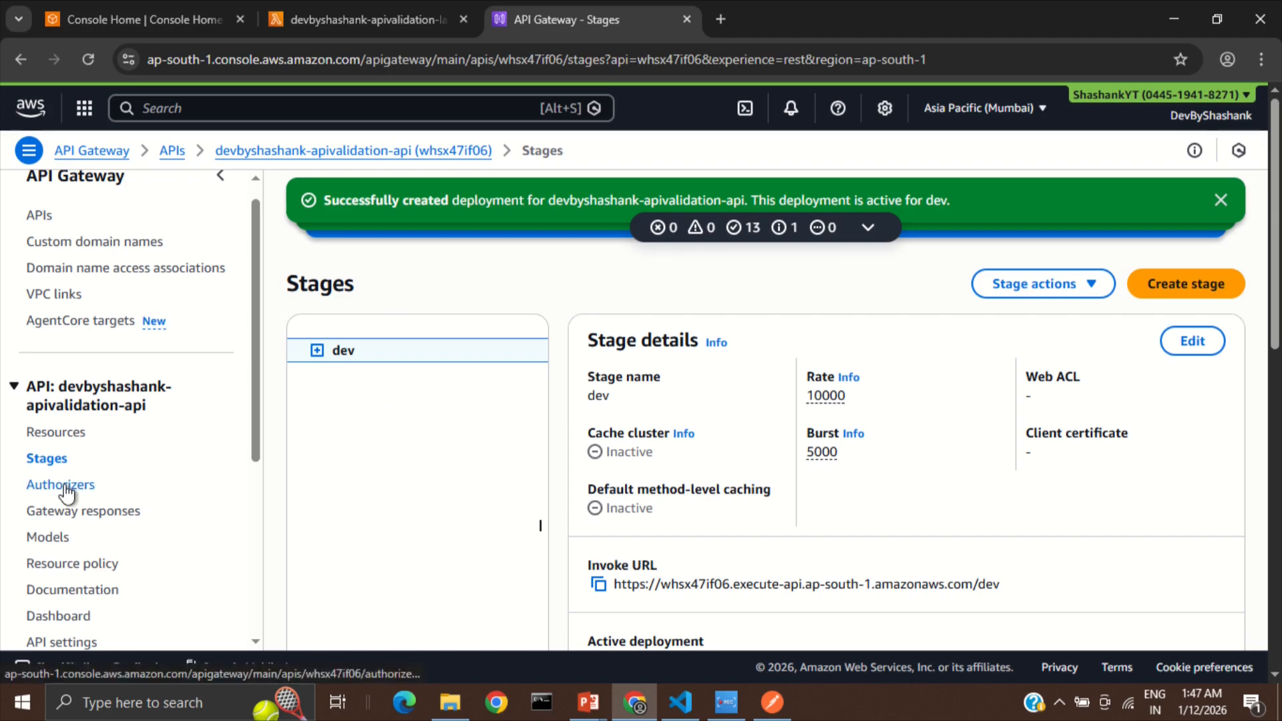
left_click(50, 541)
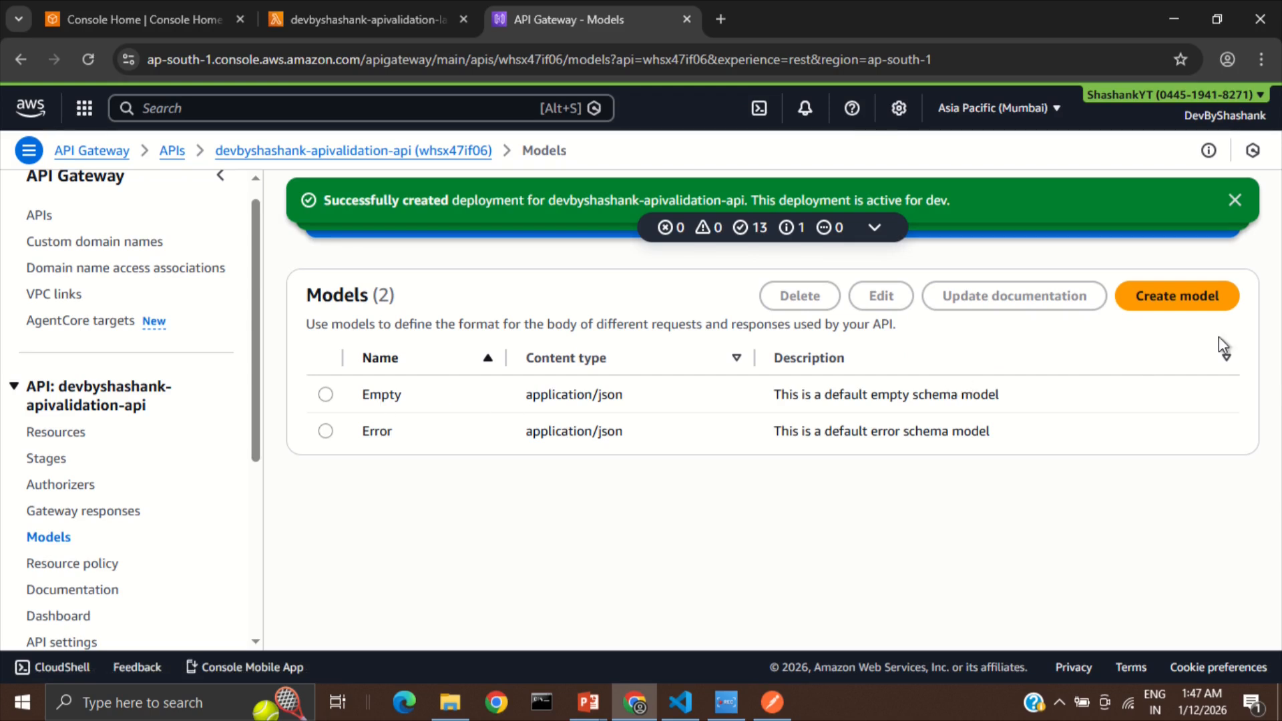
left_click(1187, 301)
left_click(459, 404)
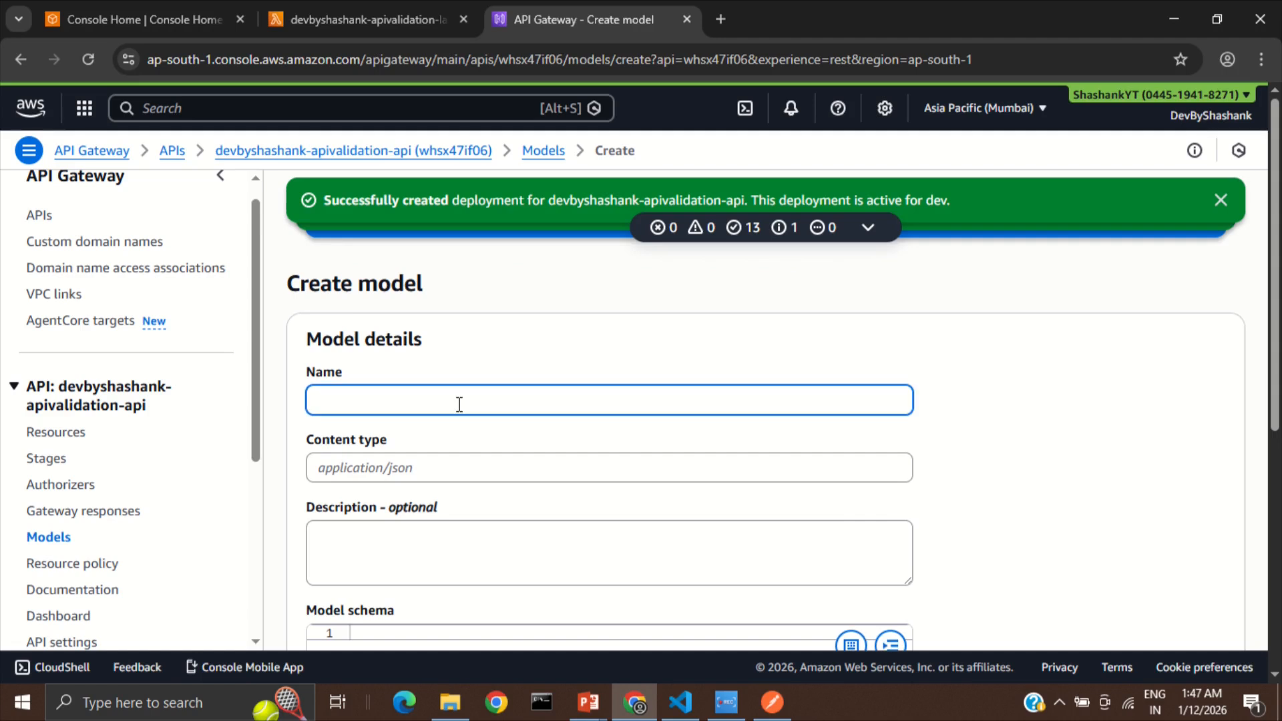
type("Valida")
type("tion")
key("BackSpace")
key("BackSpace")
key("BackSpace")
type("eBody")
left_click(363, 461)
type("application/json")
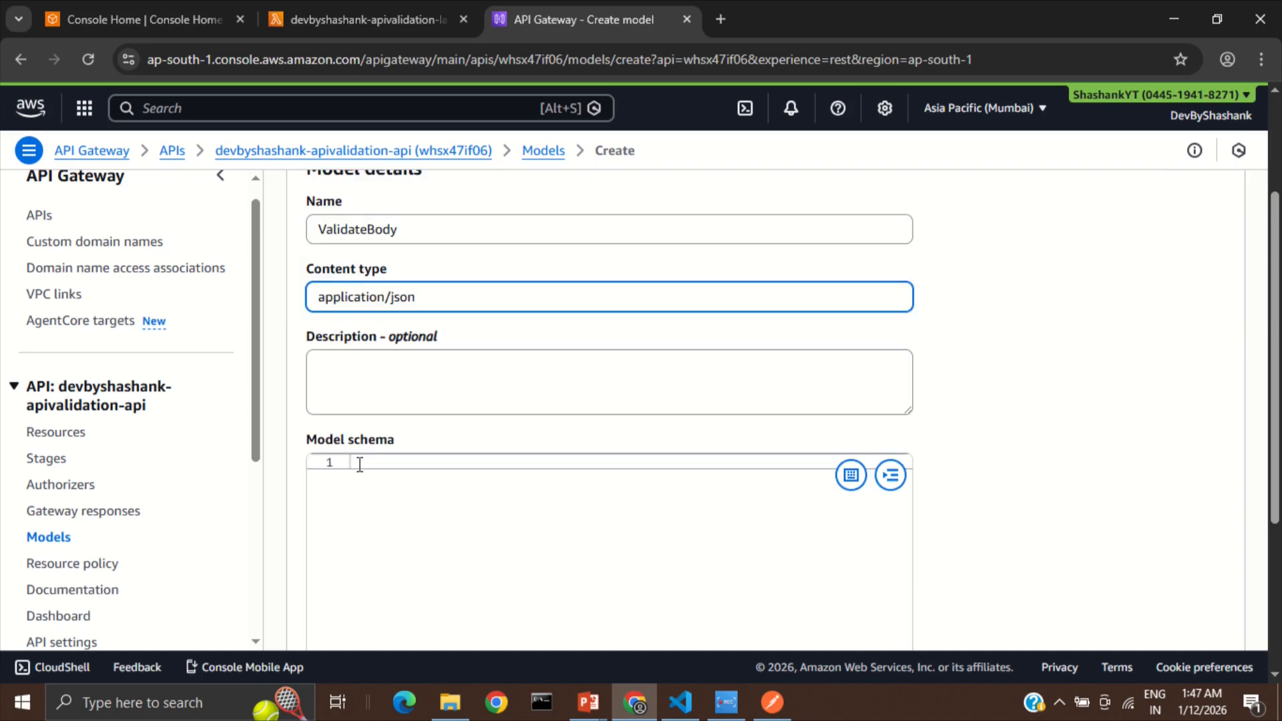
scroll(359, 464, "up", 2)
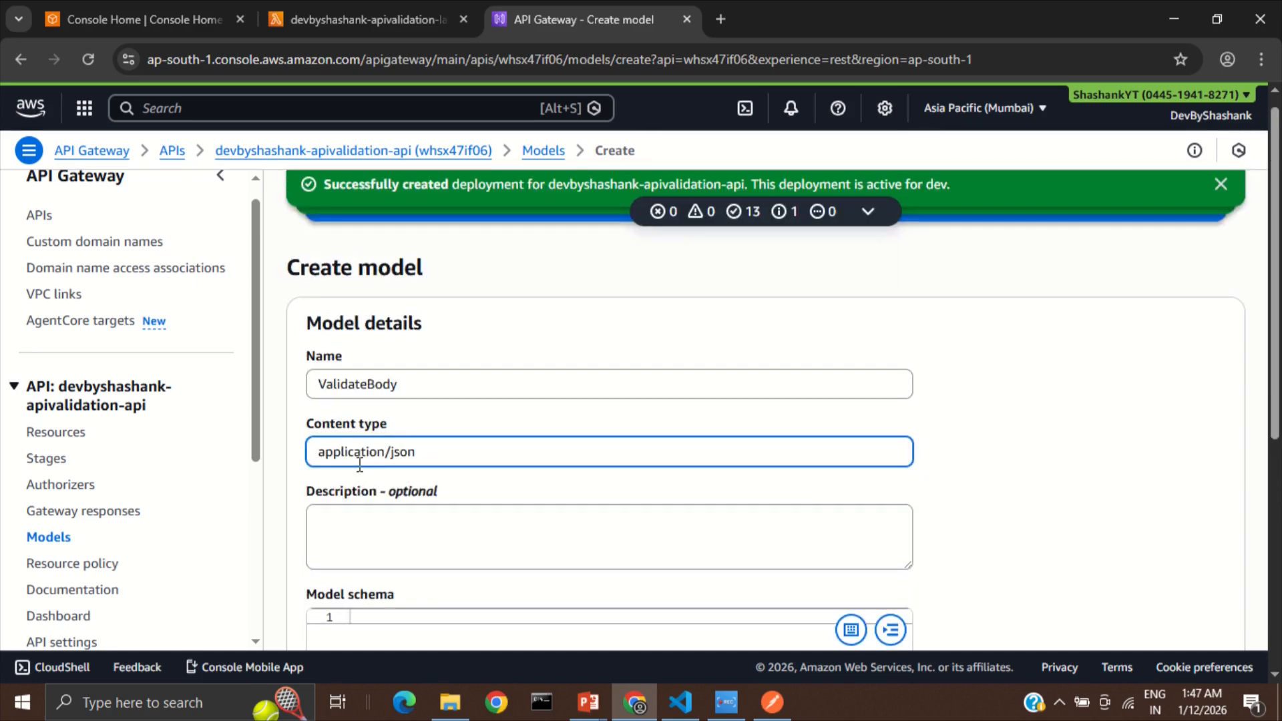
scroll(359, 464, "down", 1)
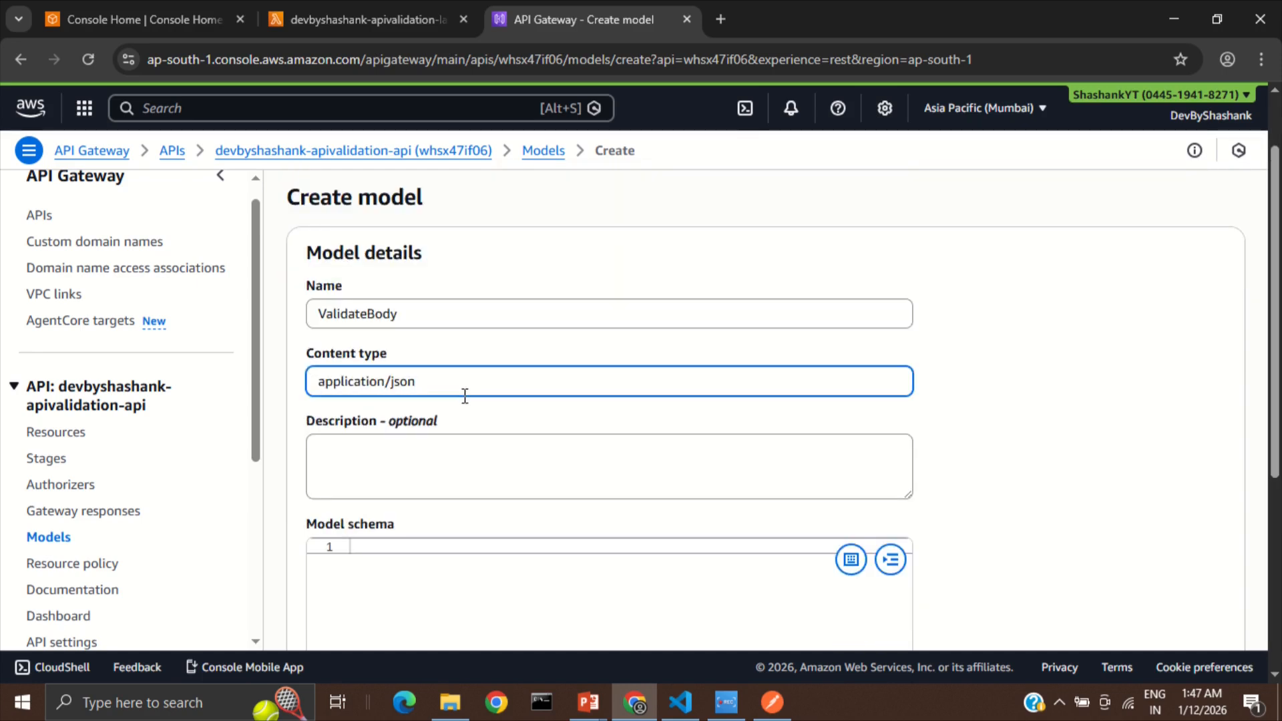
scroll(435, 543, "down", 2)
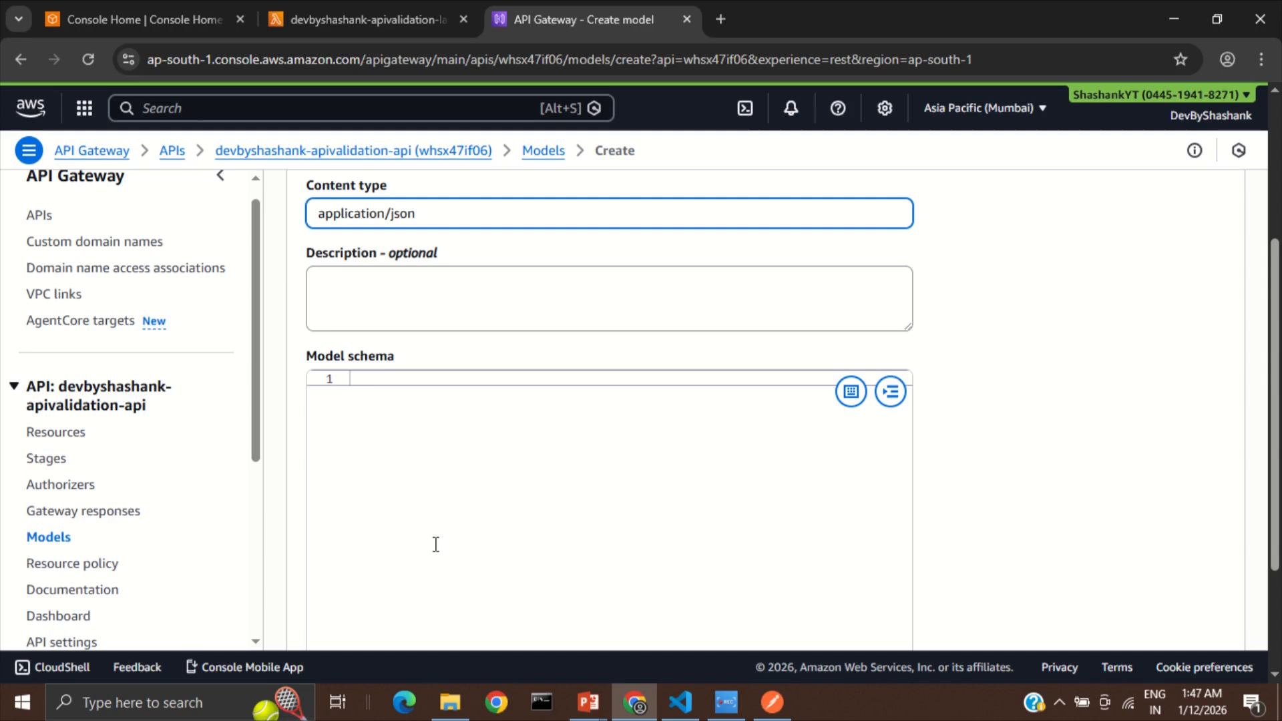
left_click(435, 506)
scroll(434, 506, "down", 1)
scroll(434, 506, "down", 1)
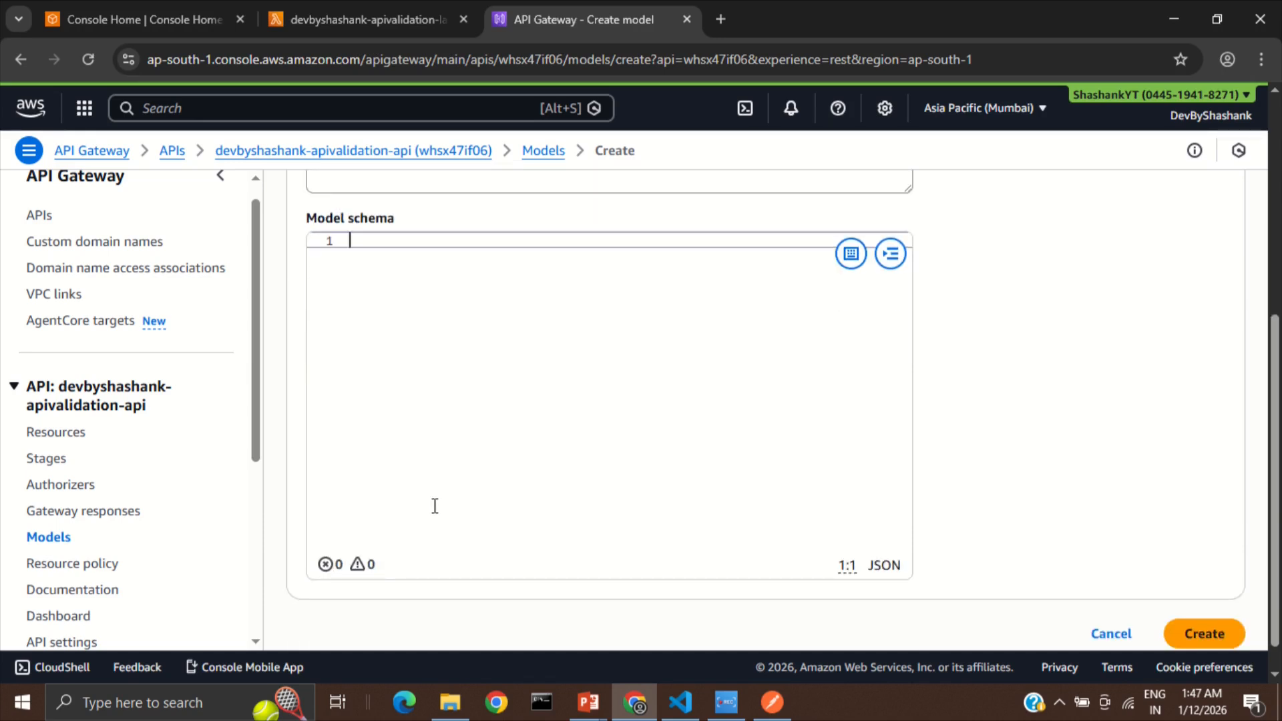
type("{")
key("Return")
type("\"$schema\": ")
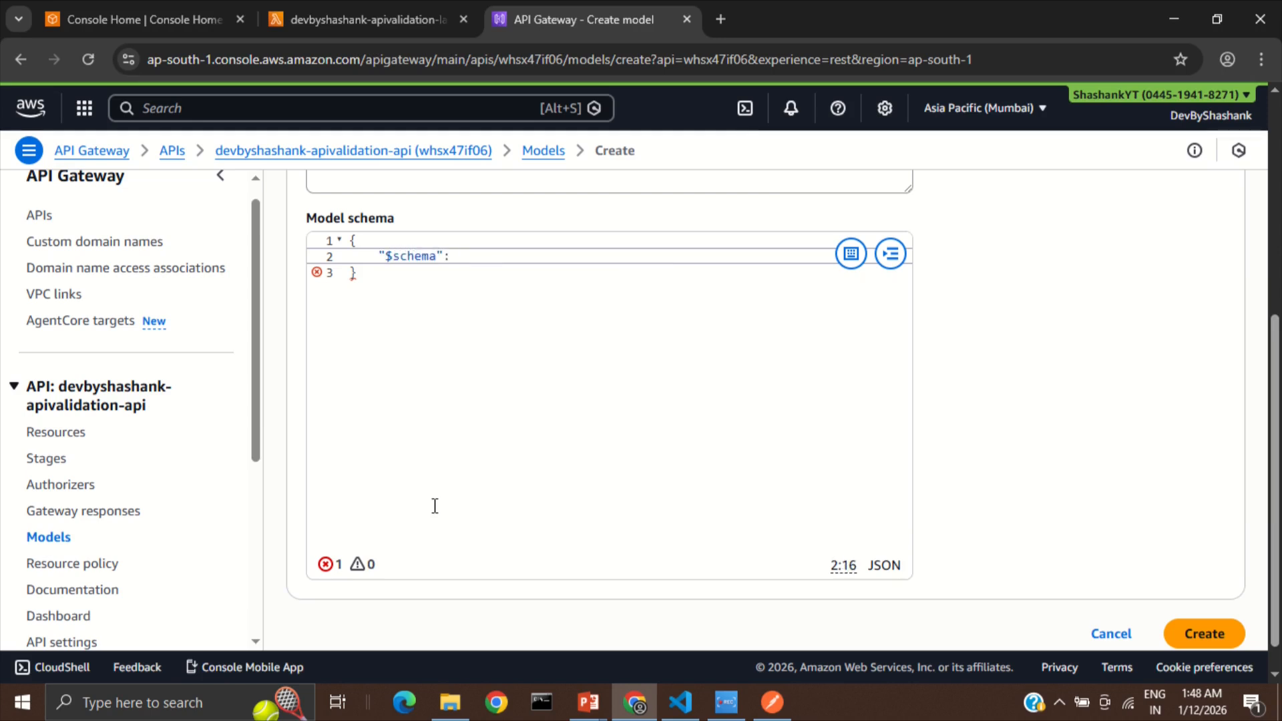
type("\"dra")
key("Return")
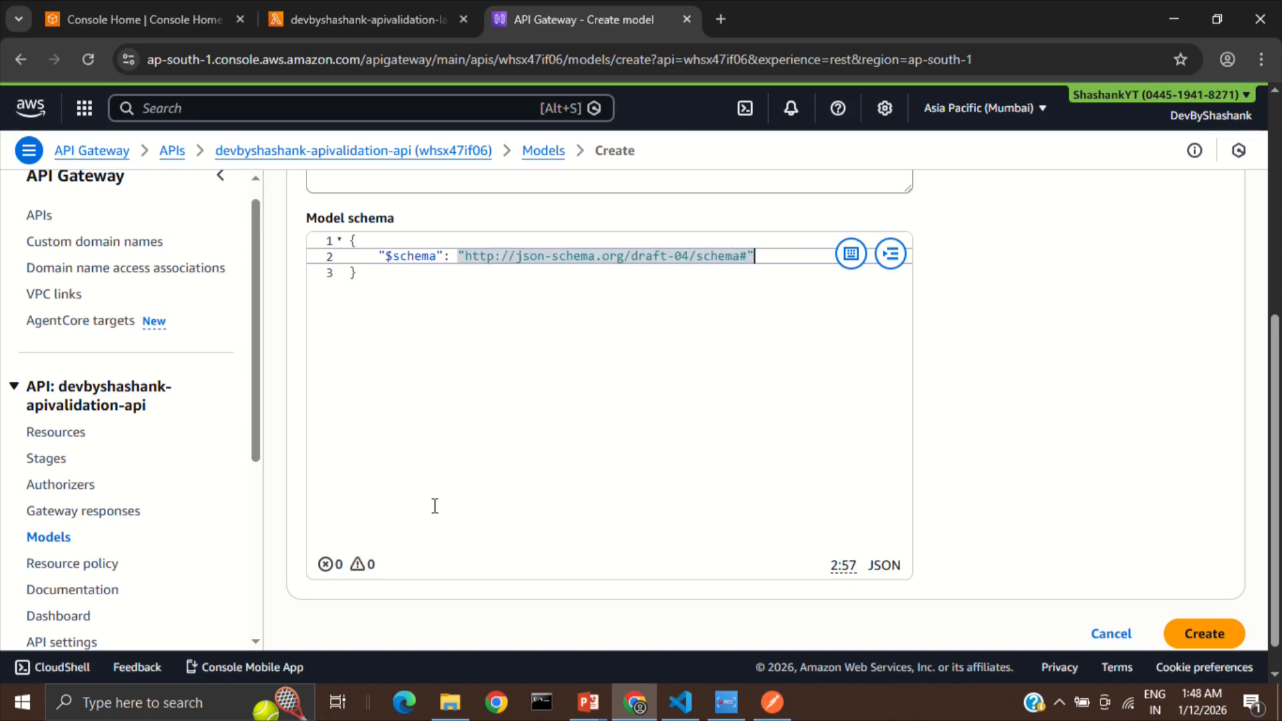
Add "type": "object" to the root level of the model schema.
type(",")
key("Return")
type("\"ty")
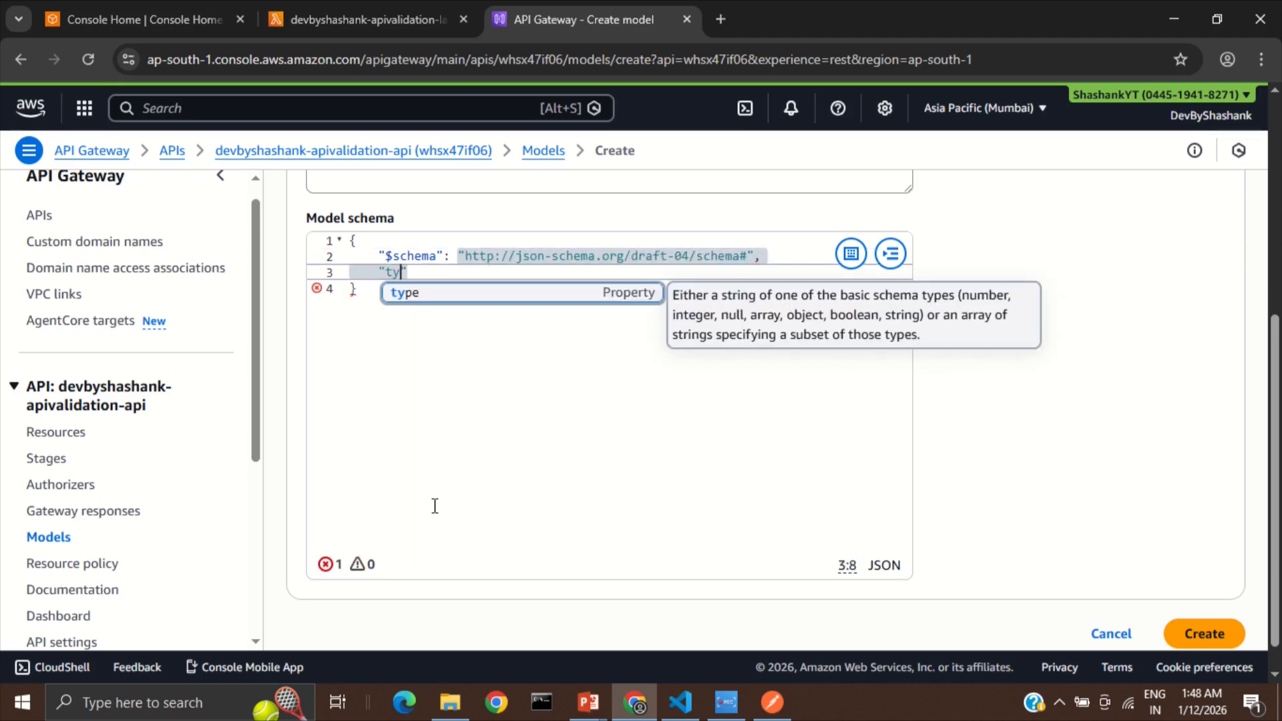
key("Return")
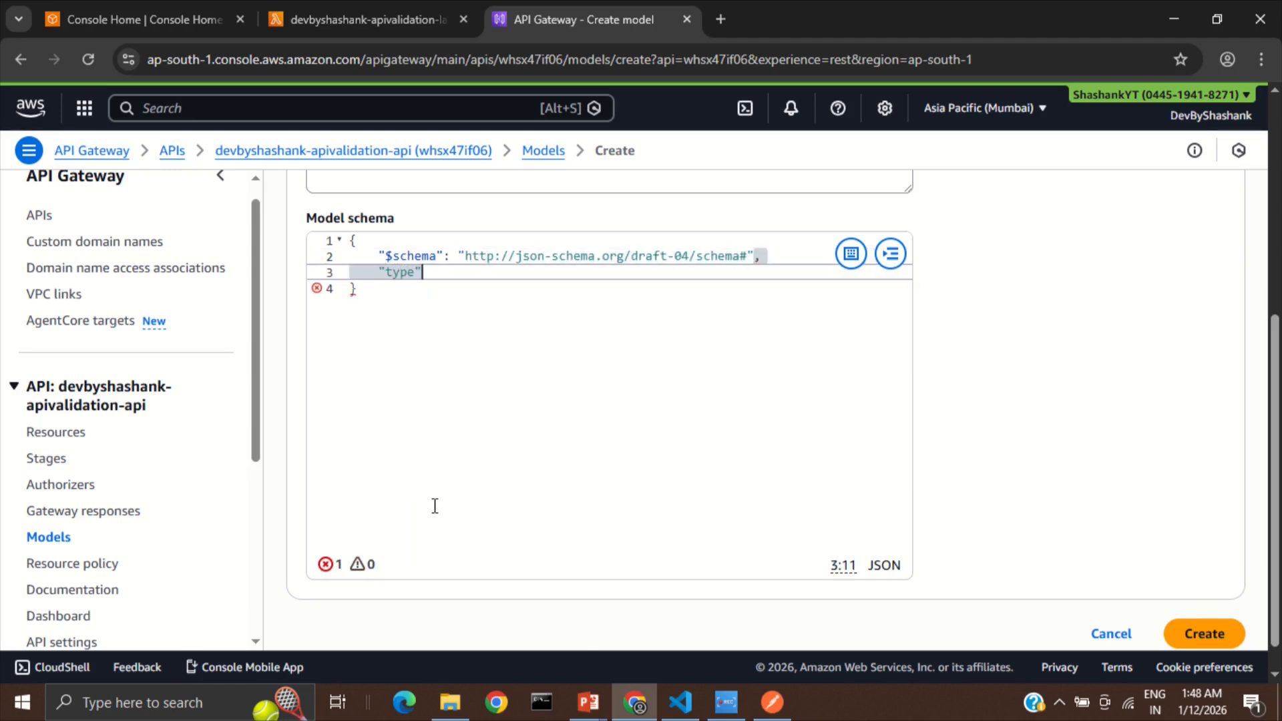
type(": \"object\",")
key("Return")
Add a "required" array listing "name" and "age" to the model schema.
type("\"")
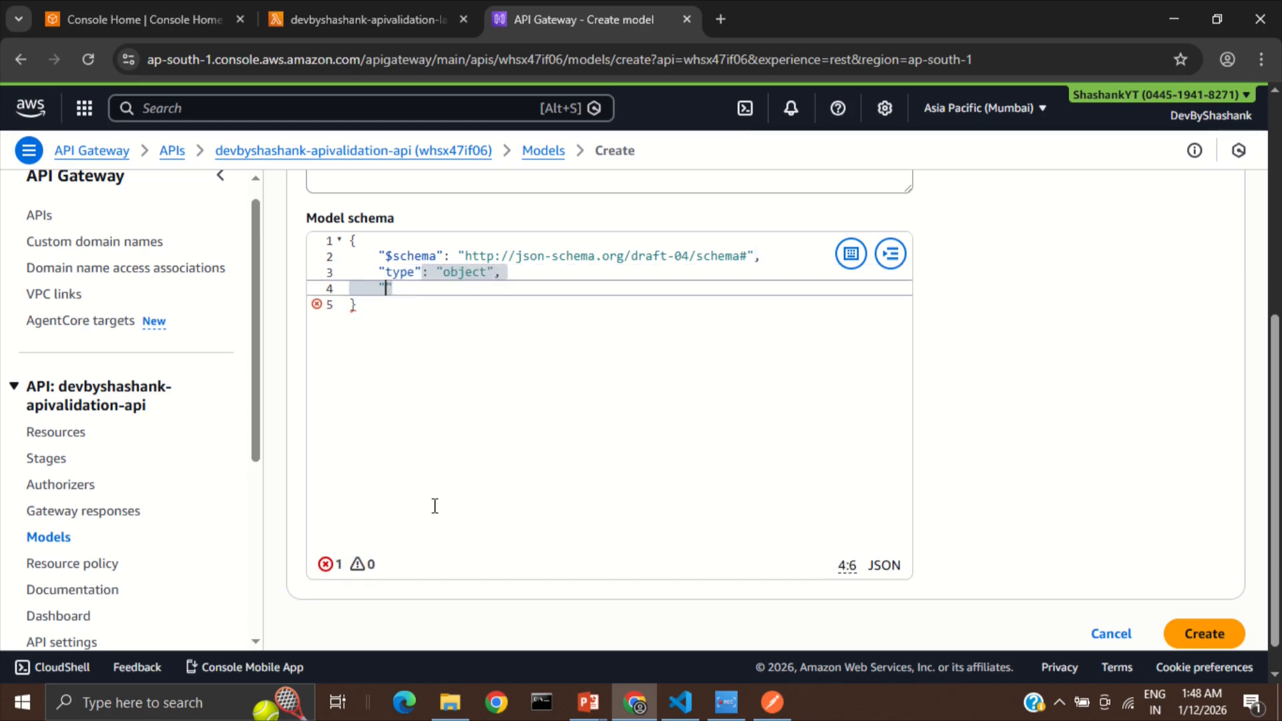
type("req")
key("Return")
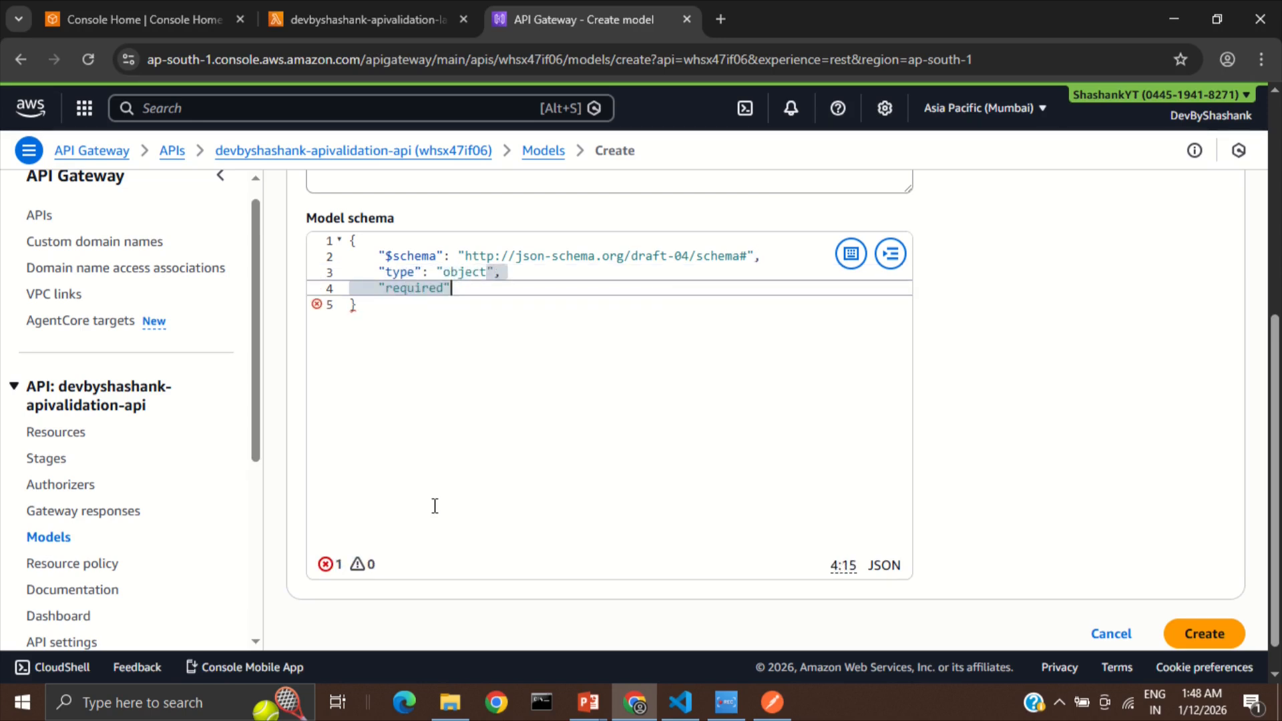
type(": [\"")
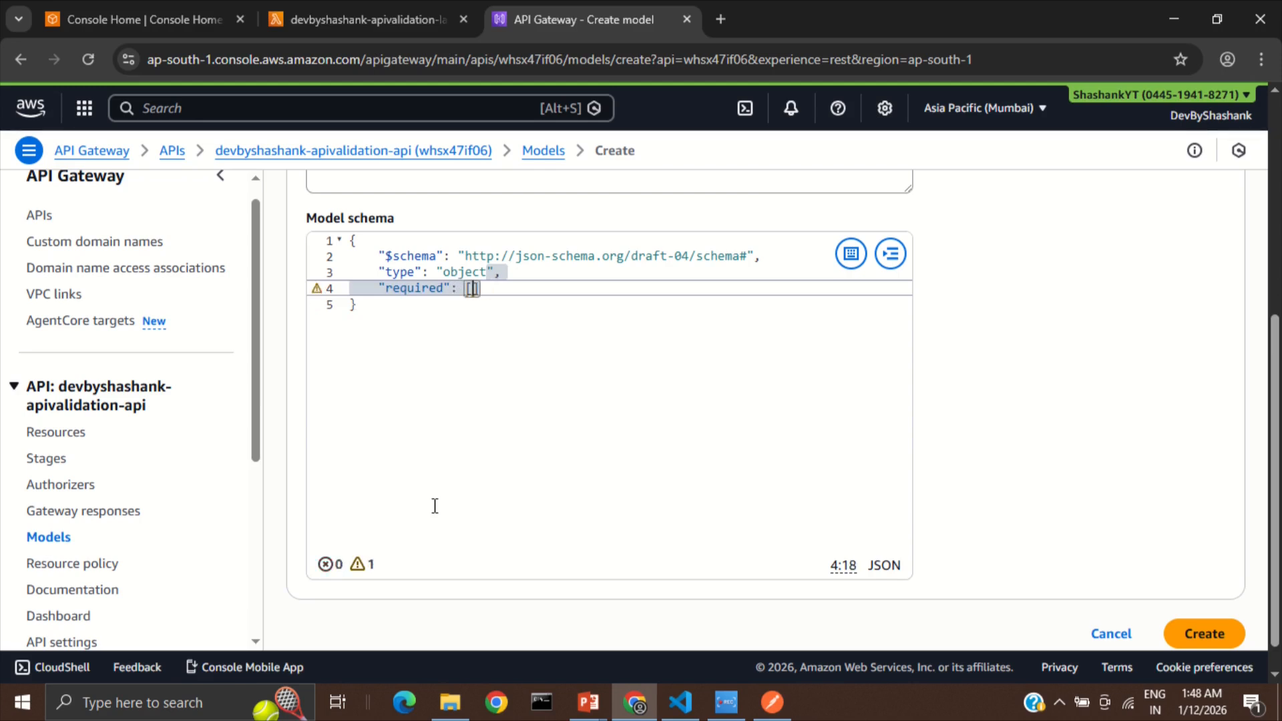
type("name\", ")
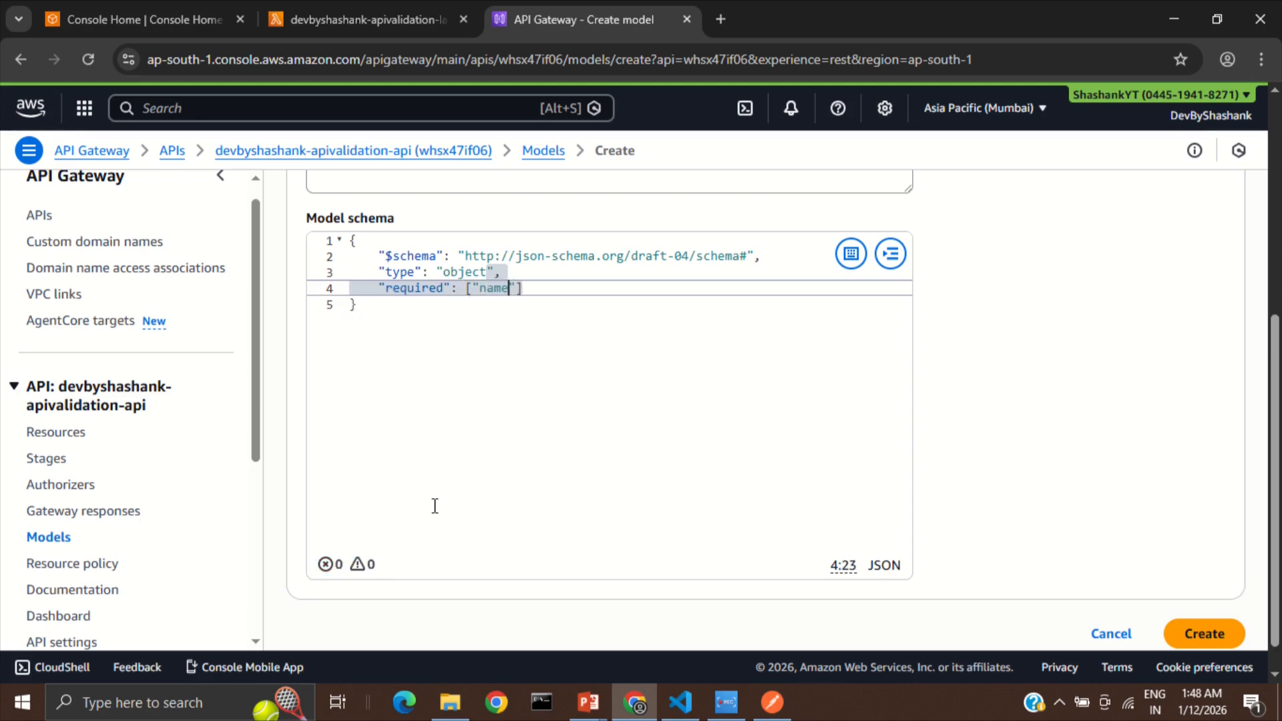
type("\"age\"]")
key("Return")
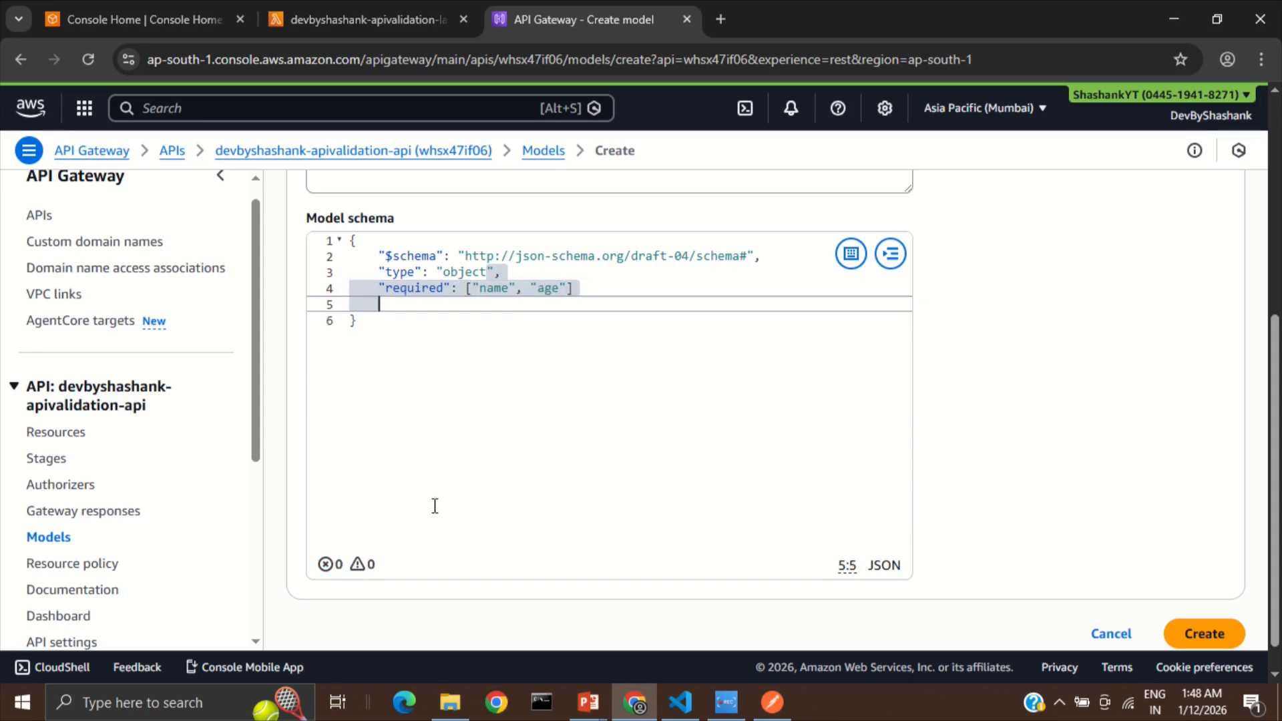
Add a "properties" block to the schema and define a "name" property in it with type "string".
type("prop")
key("Return")
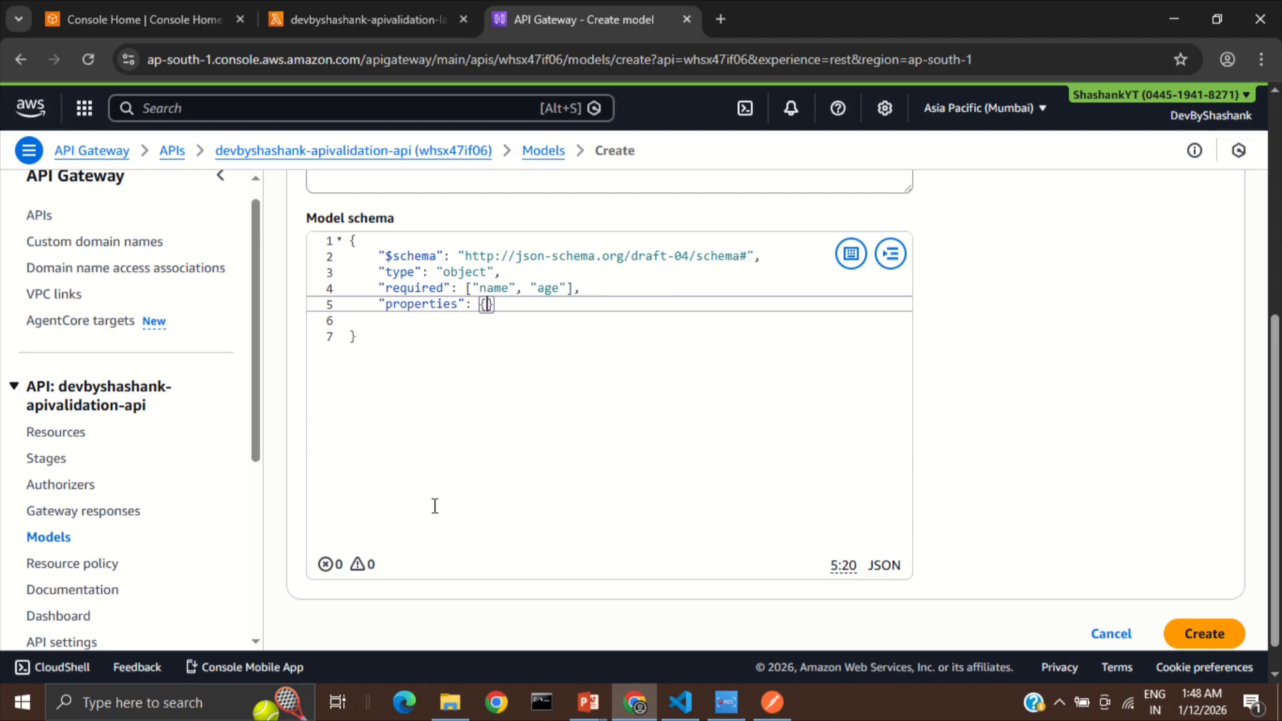
key("Return")
type("\"name\": ")
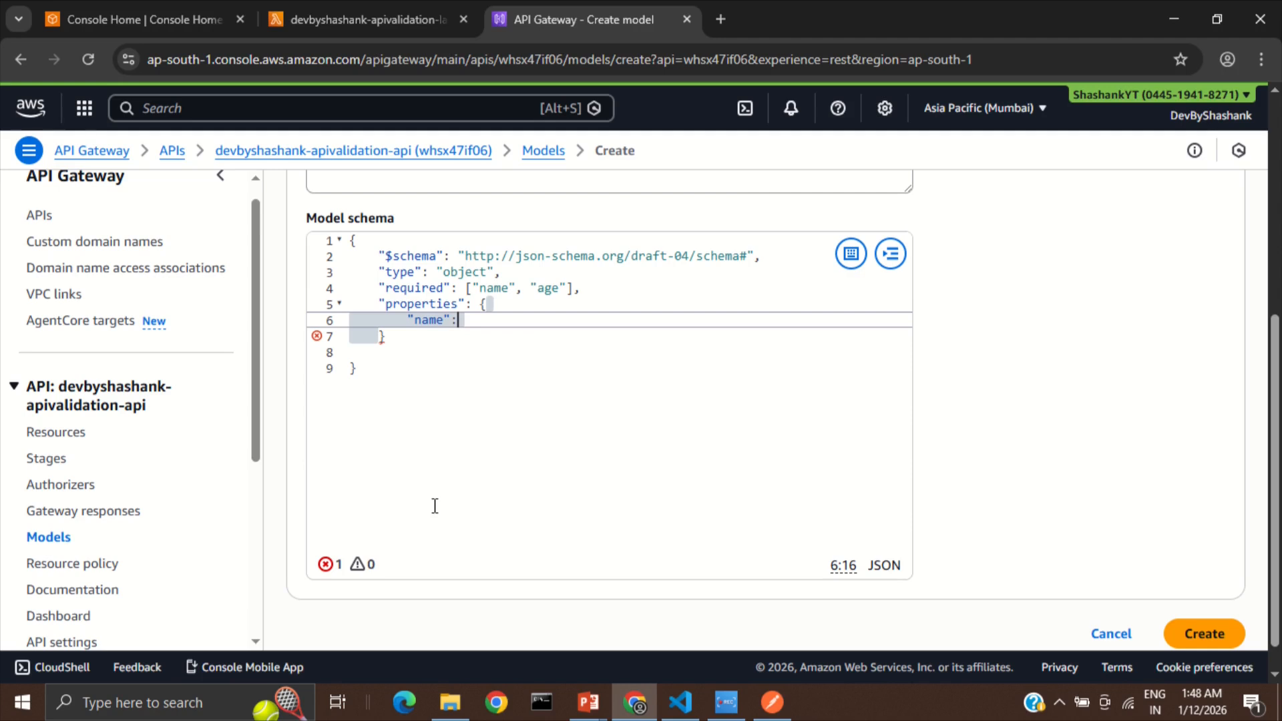
type("{")
key("Return")
type("\"ty")
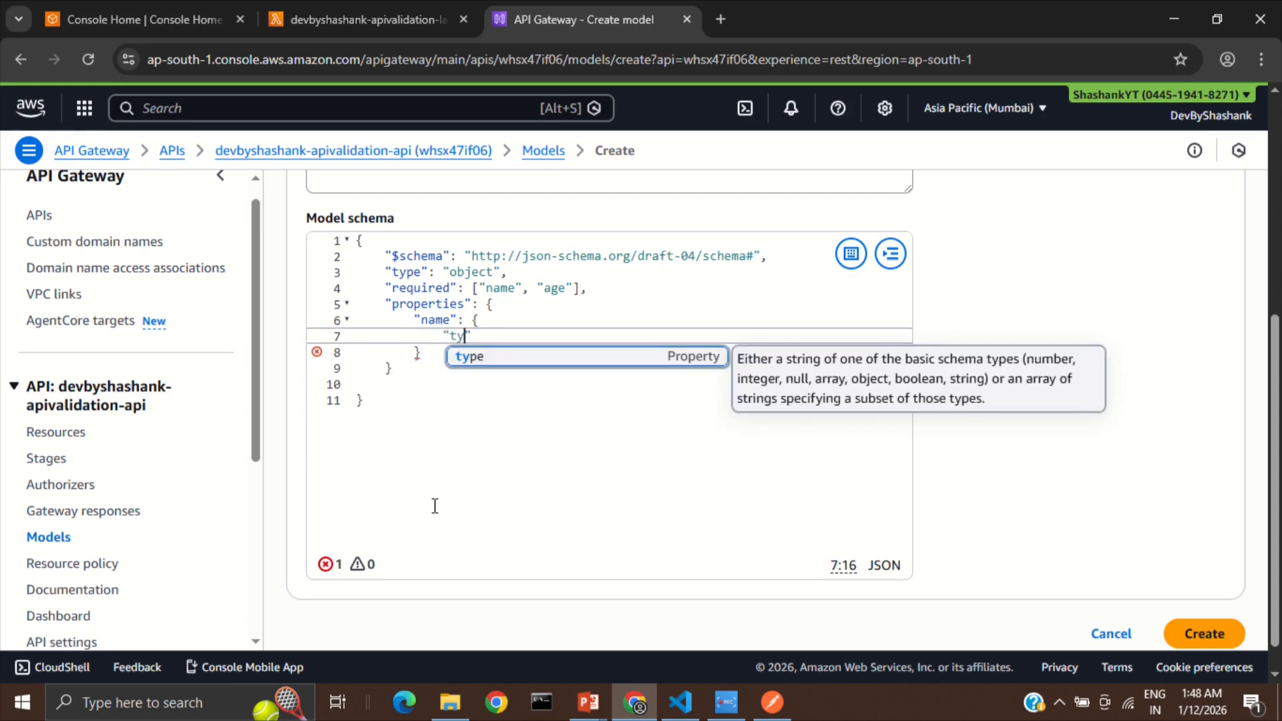
key("Return")
key("Right")
key("Left")
type(": \"string\"")
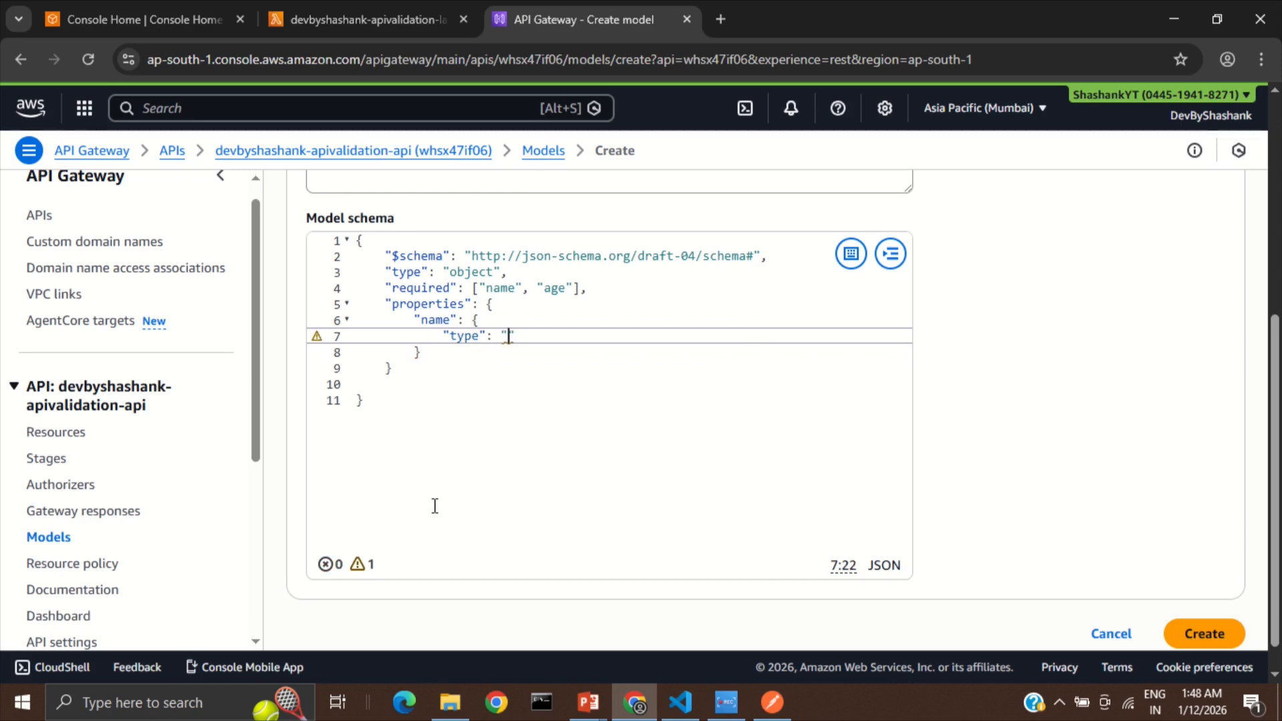
Give the "name" property a "minLength" of 1.
type(",")
key("Return")
type("\"mil")
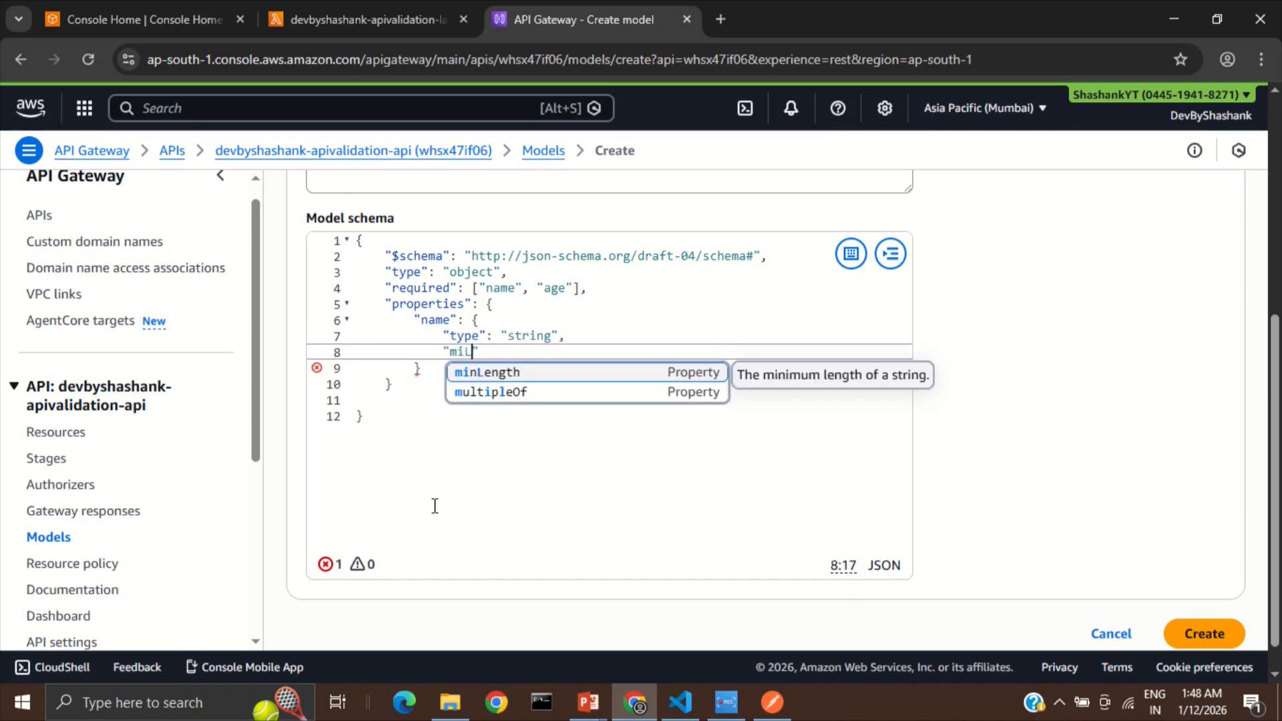
key("Return")
type(": ")
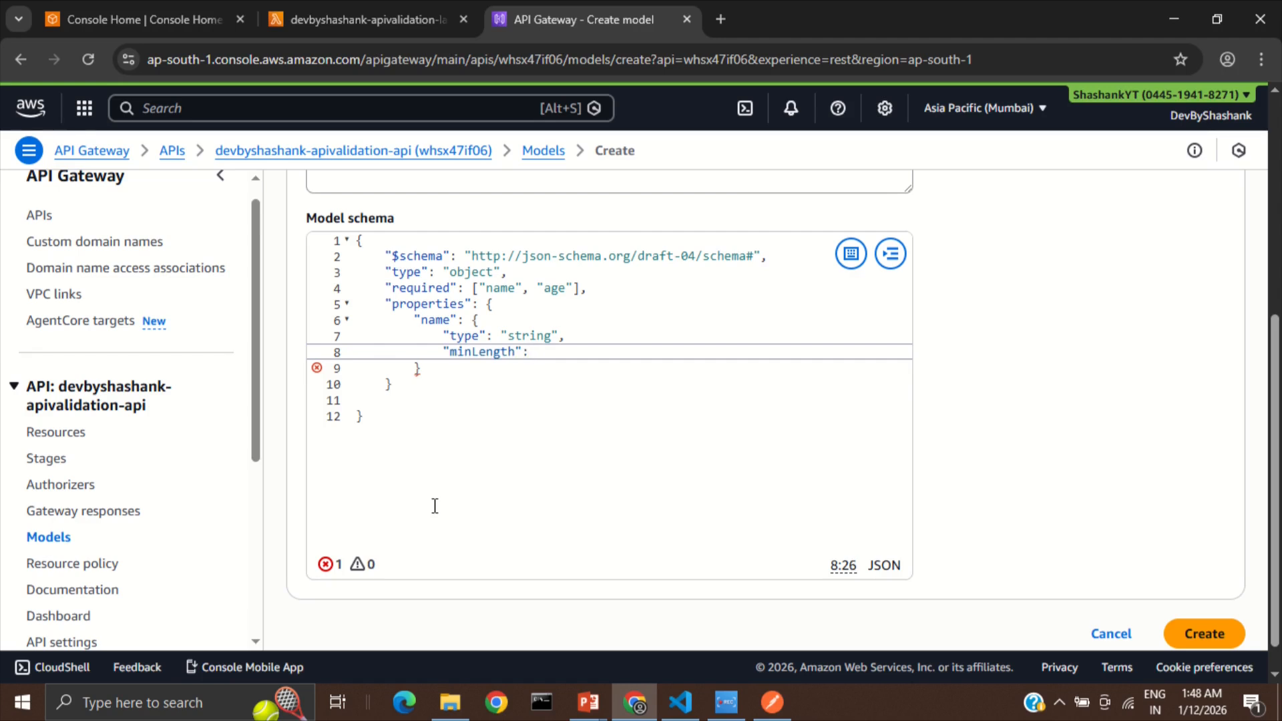
type("1")
key("Down")
Add an "age" property with type "integer" after "name" in the schema's "properties" block.
type(",")
key("Return")
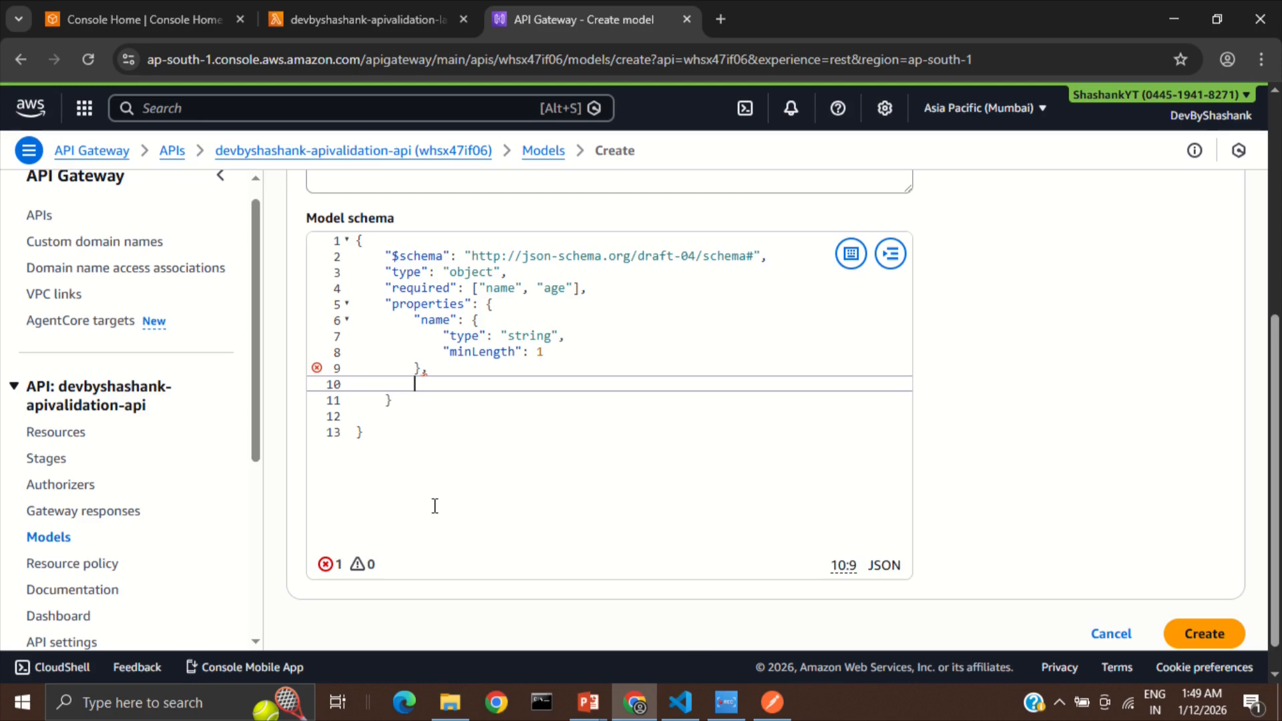
type("\"ag")
type("\"")
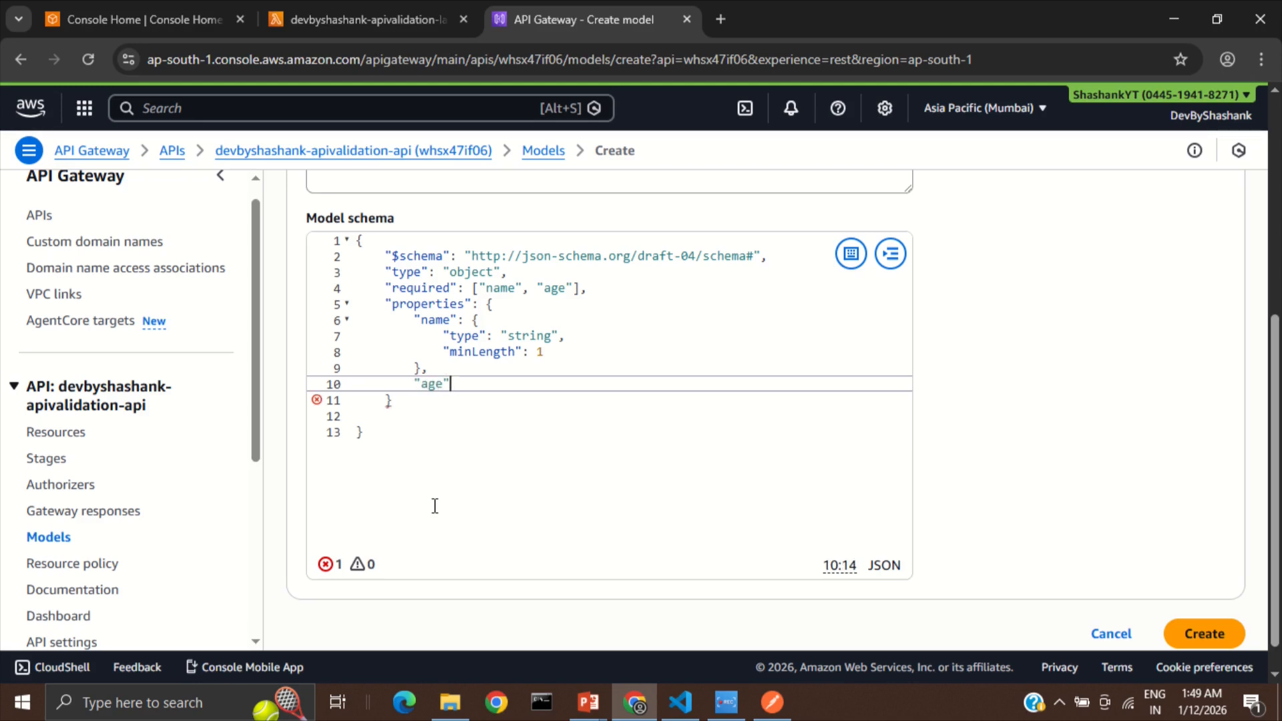
type(": {")
key("Return")
type("\"type\": \"integer\",")
Give the "age" property a "minimum" of 1.
key("Return")
type("\"")
type("min")
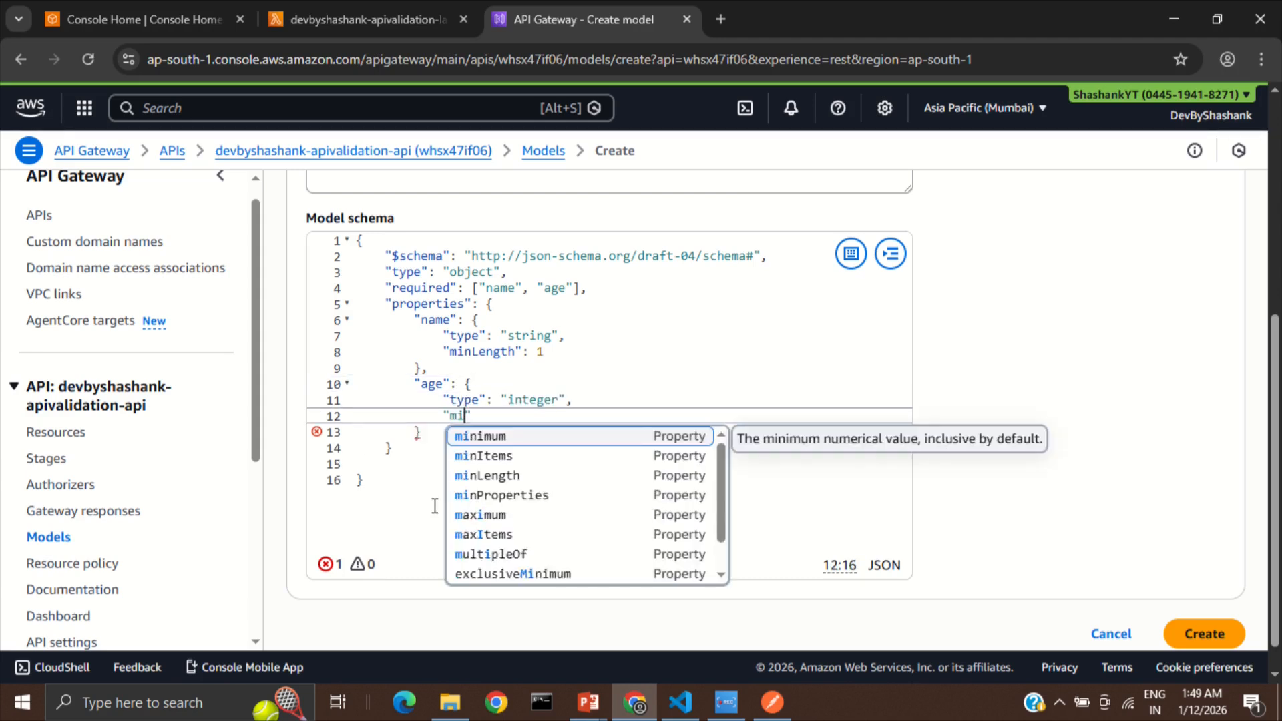
key("Return")
type("1")
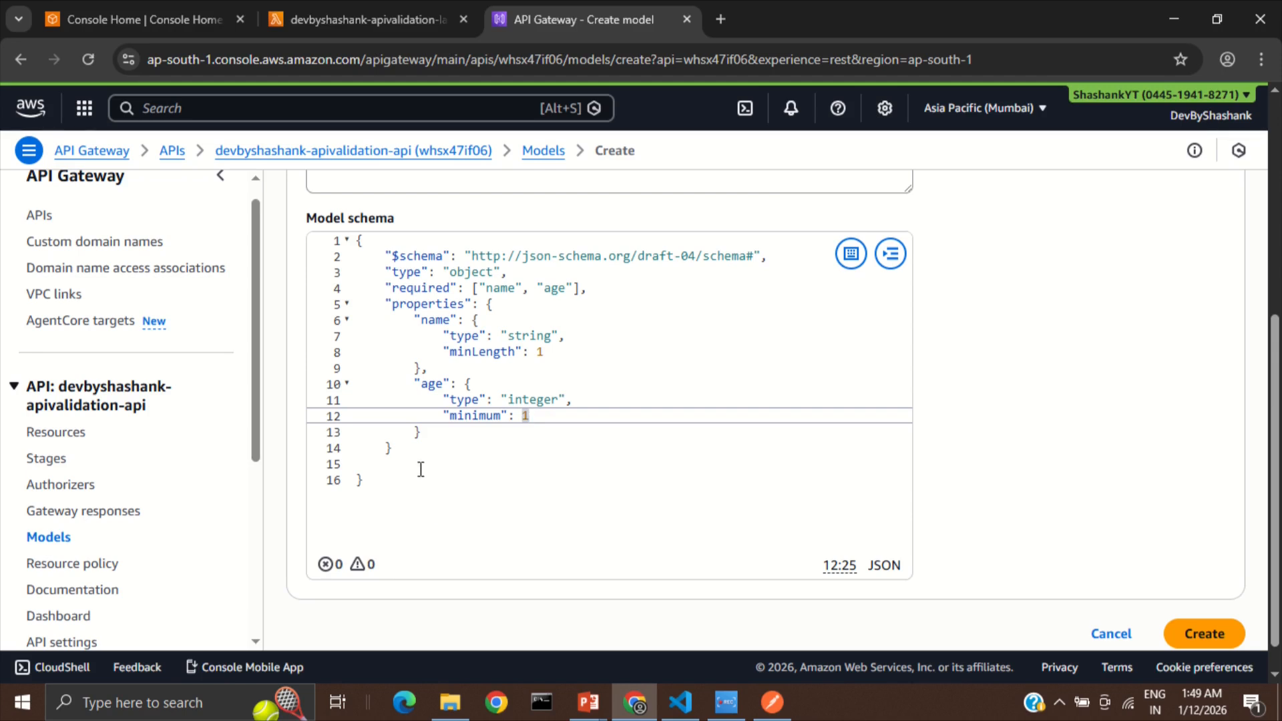
Add "additionalProperties": false at the root level of the schema and create the model.
left_click(414, 445)
type(",")
key("Down")
type("\"add")
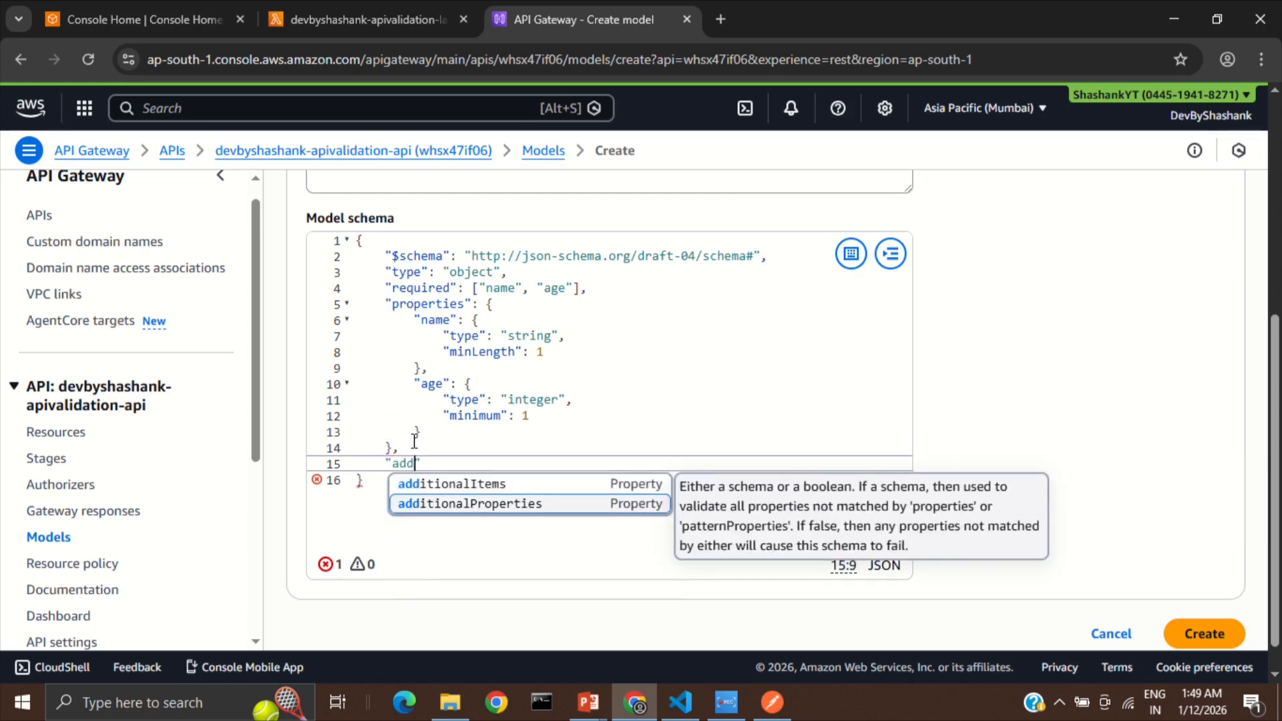
key("Return")
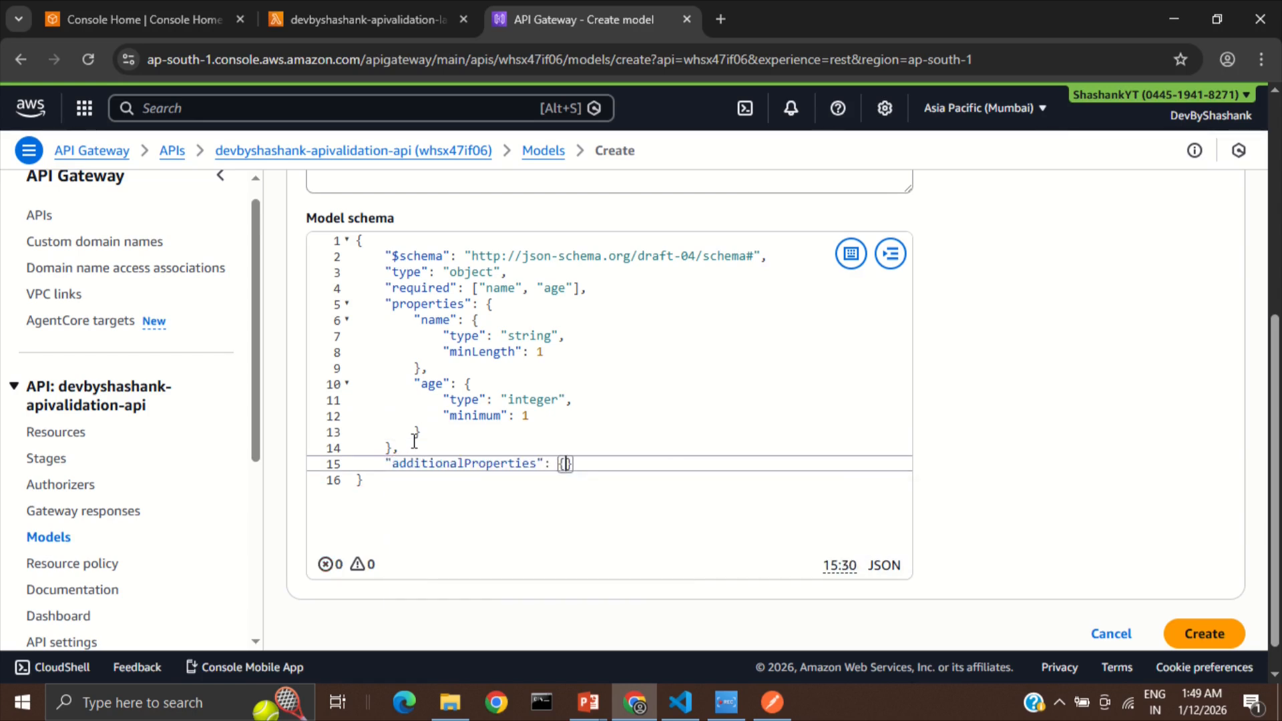
key("BackSpace")
type("fal")
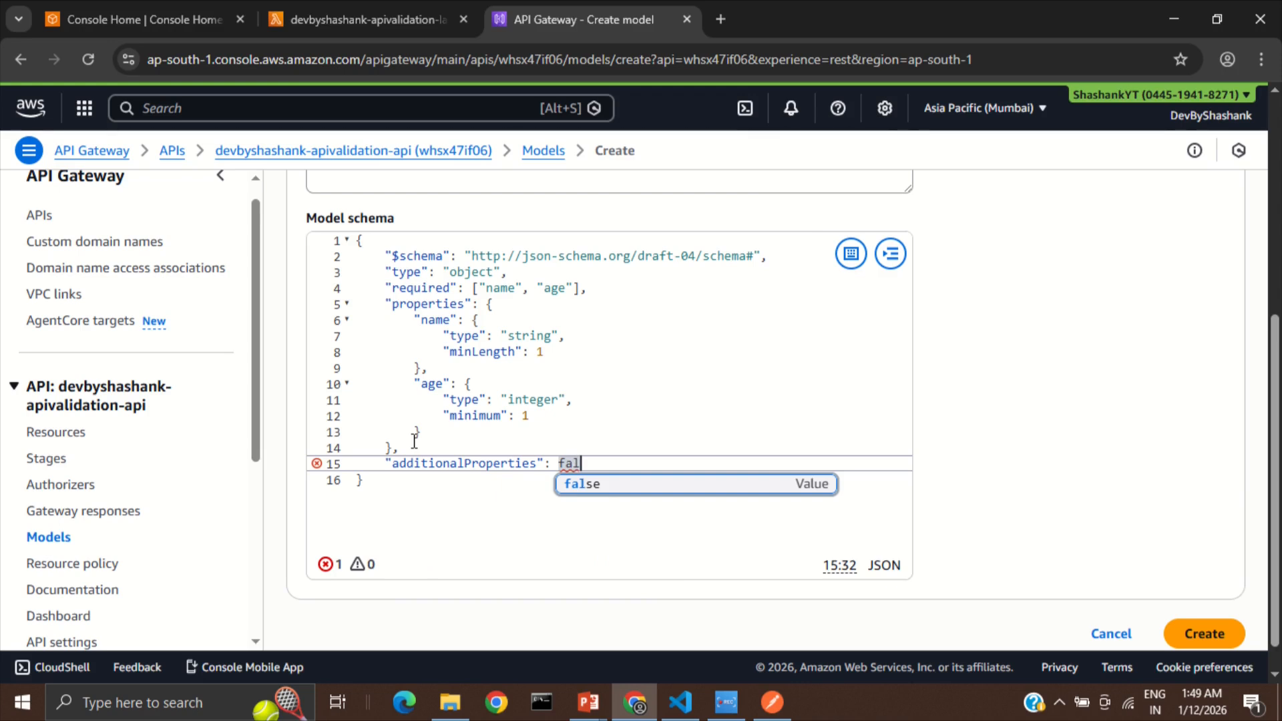
key("Return")
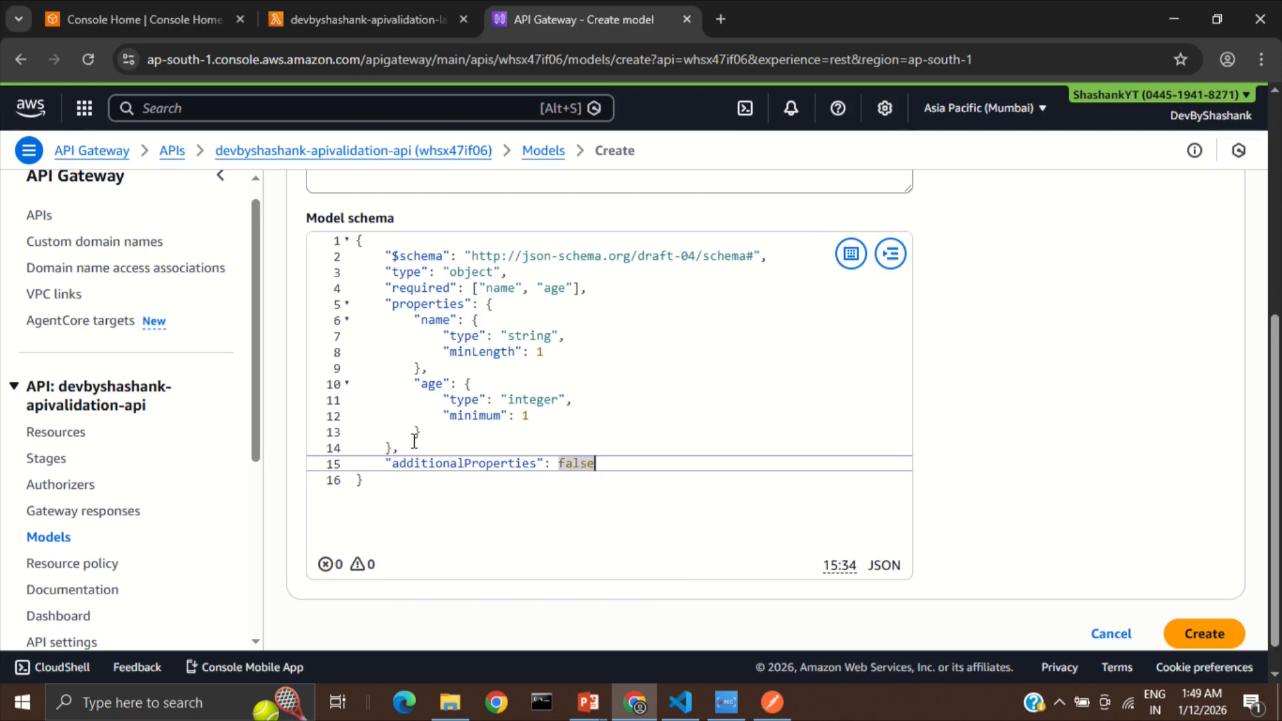
left_click(1227, 639)
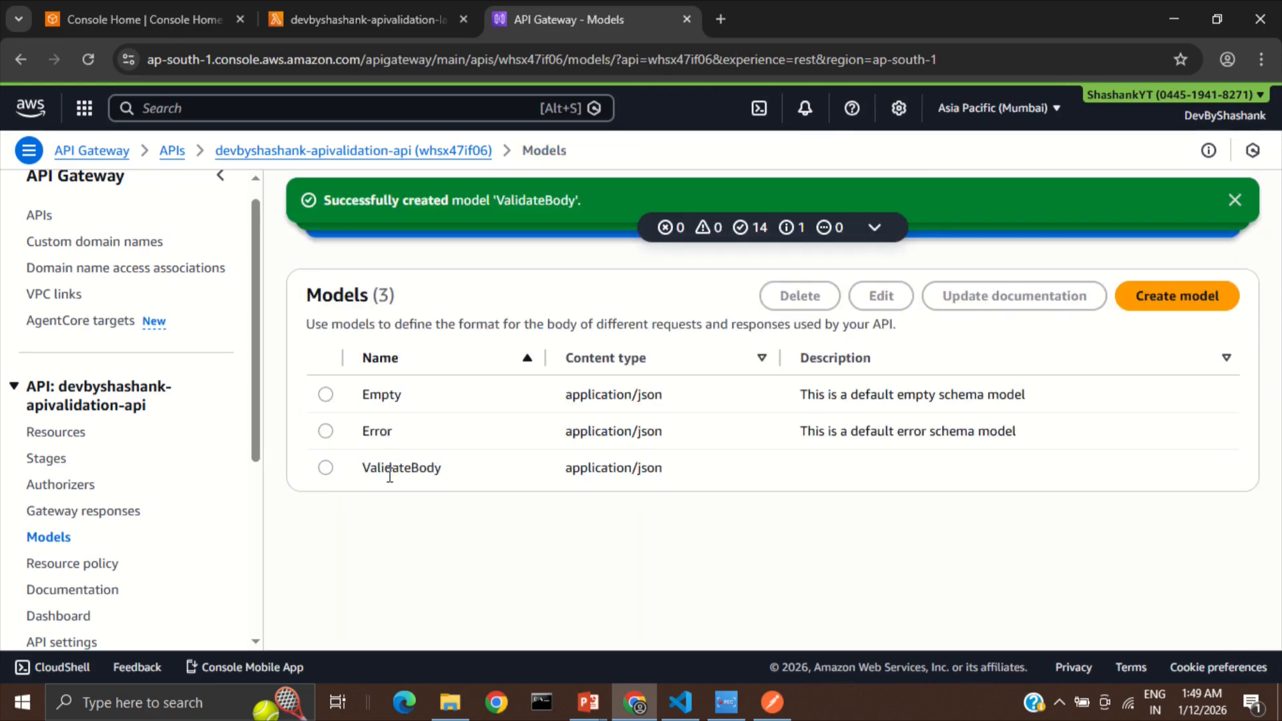
Start creating a new method on the /apiValidation resource with method type POST.
left_click(53, 434)
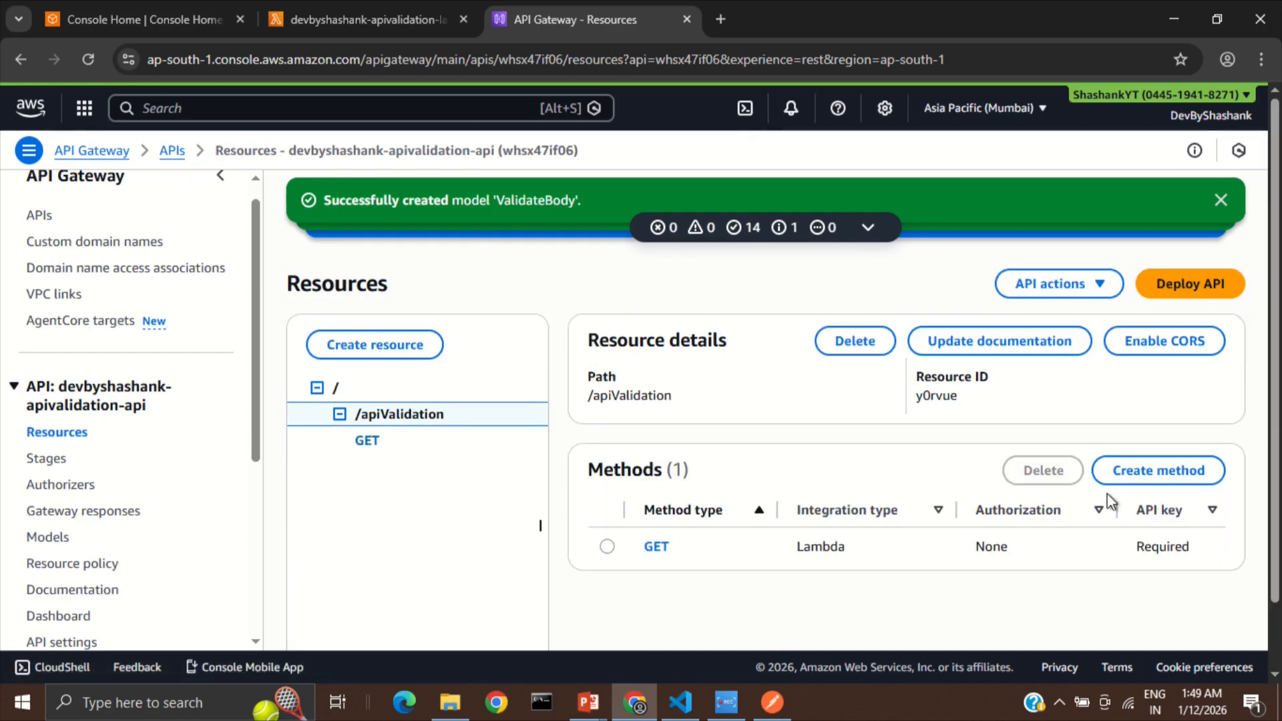
left_click(1182, 471)
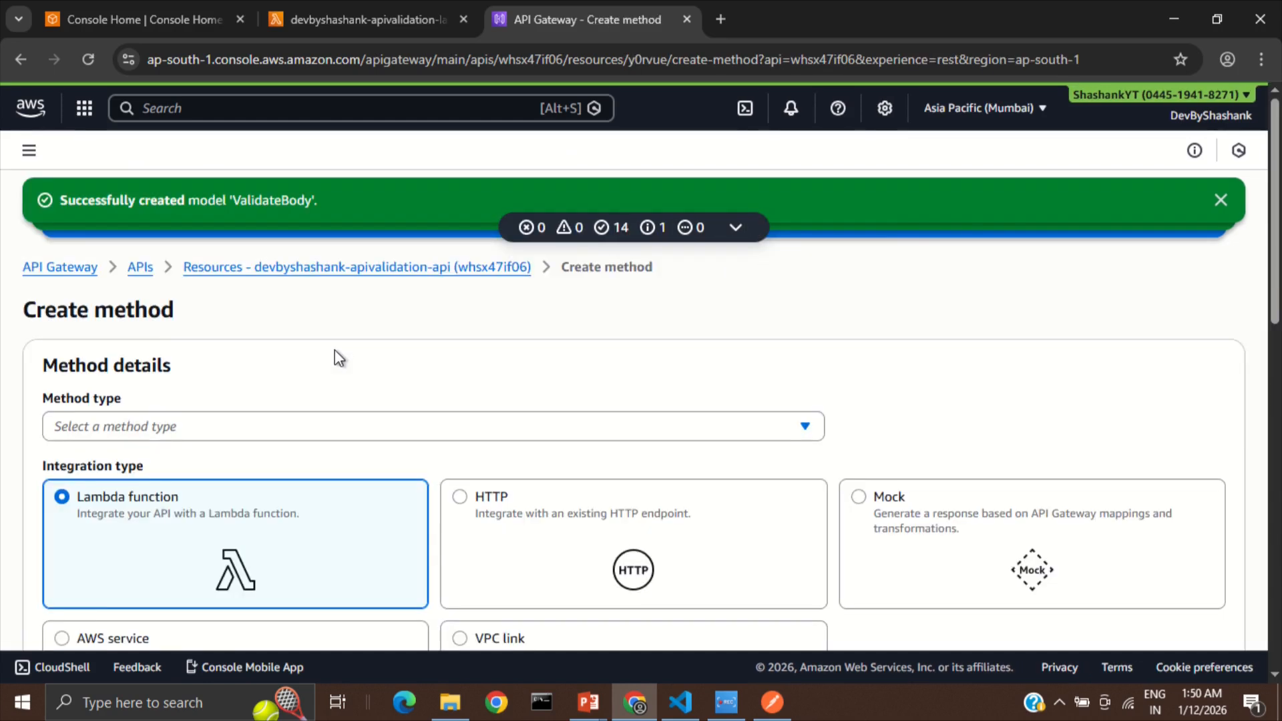
left_click(161, 402)
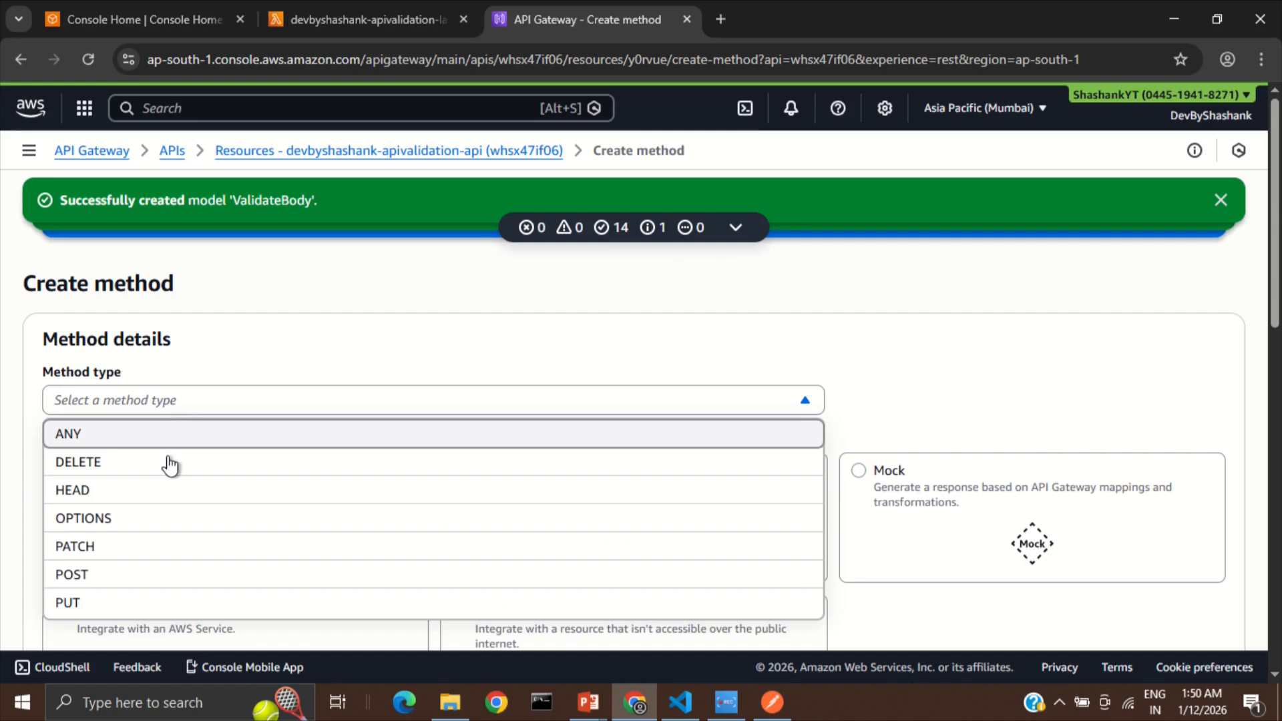
left_click(137, 572)
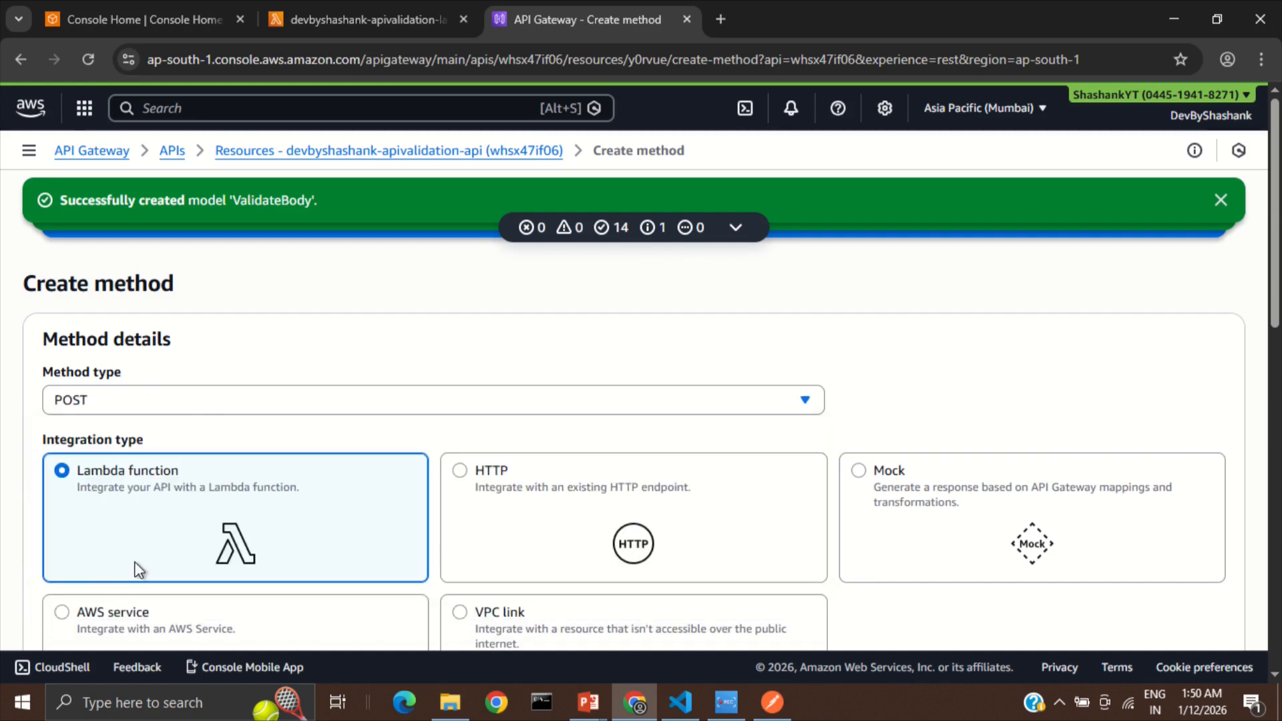
Enable Lambda proxy integration for the POST method and choose the apivalidation Lambda function.
scroll(147, 467, "down", 3)
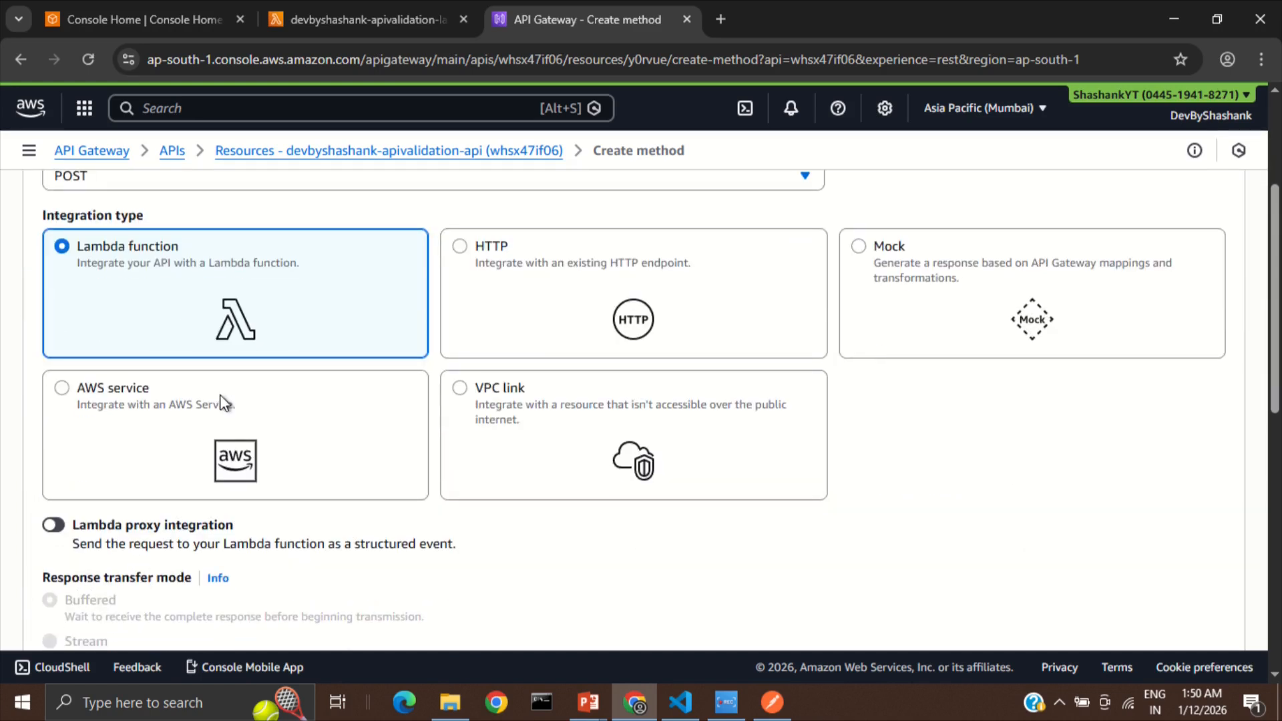
scroll(220, 404, "down", 3)
left_click(57, 352)
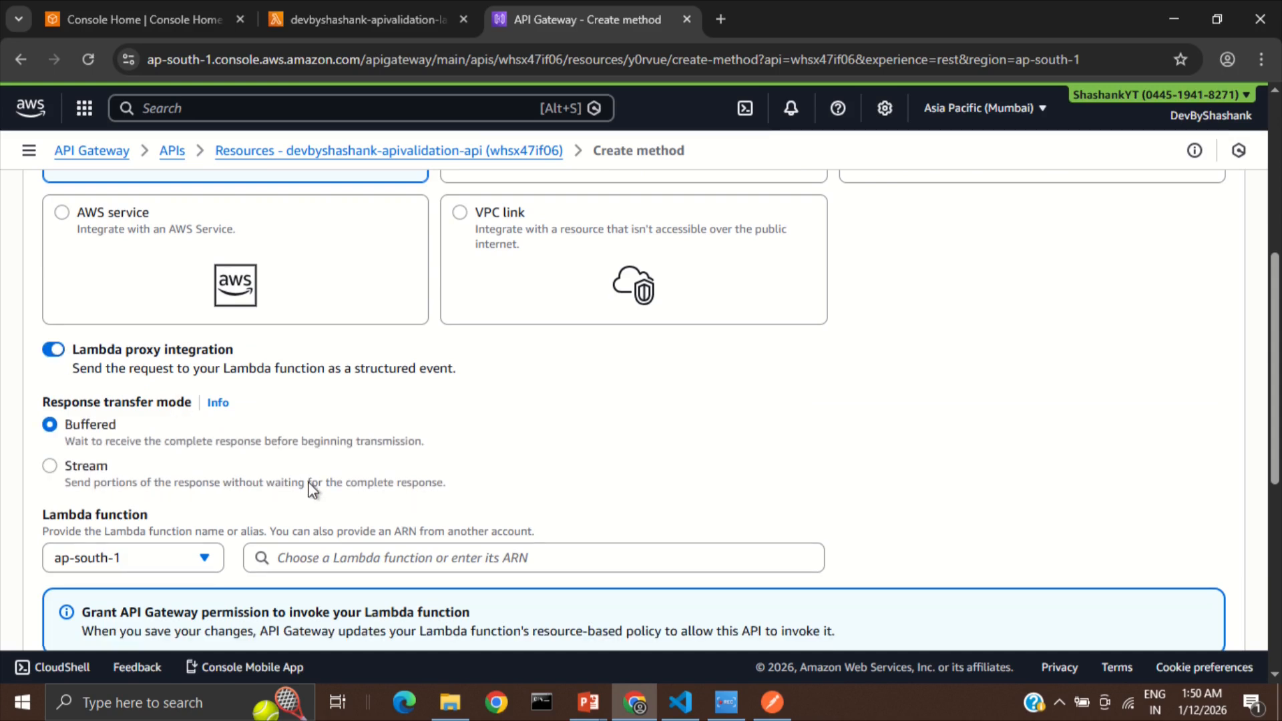
scroll(307, 482, "down", 3)
left_click(559, 399)
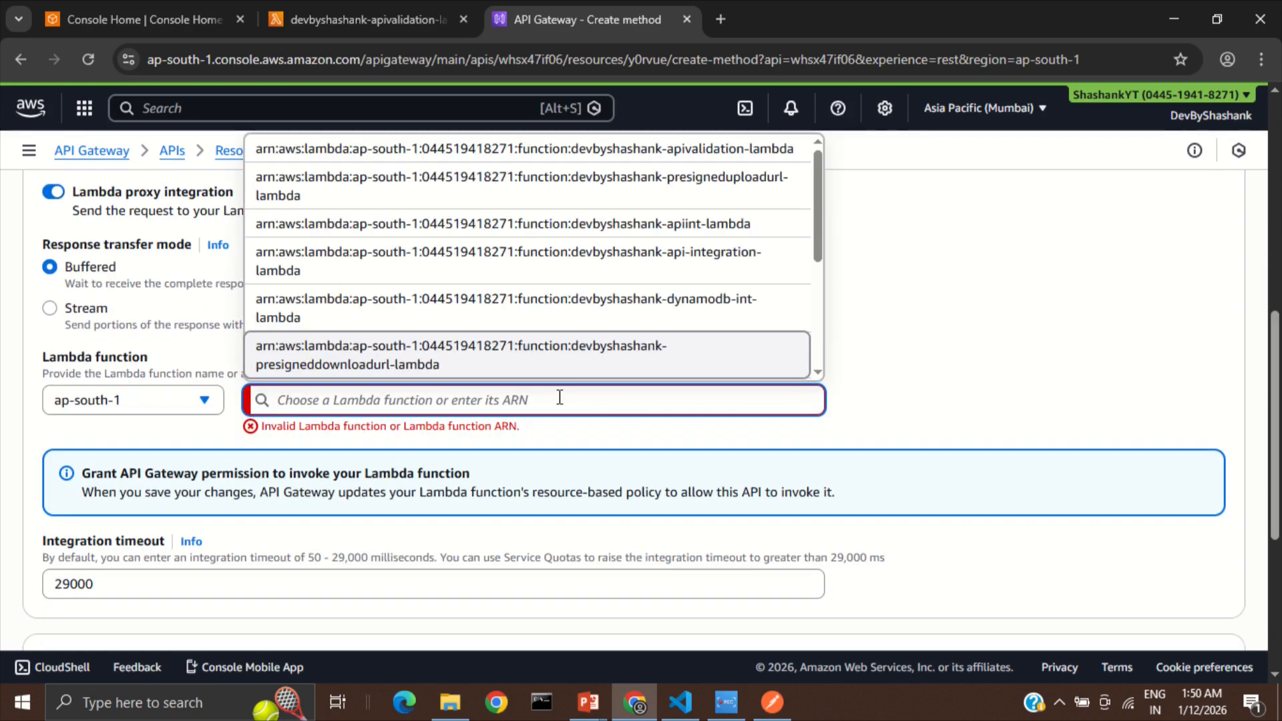
type("valida")
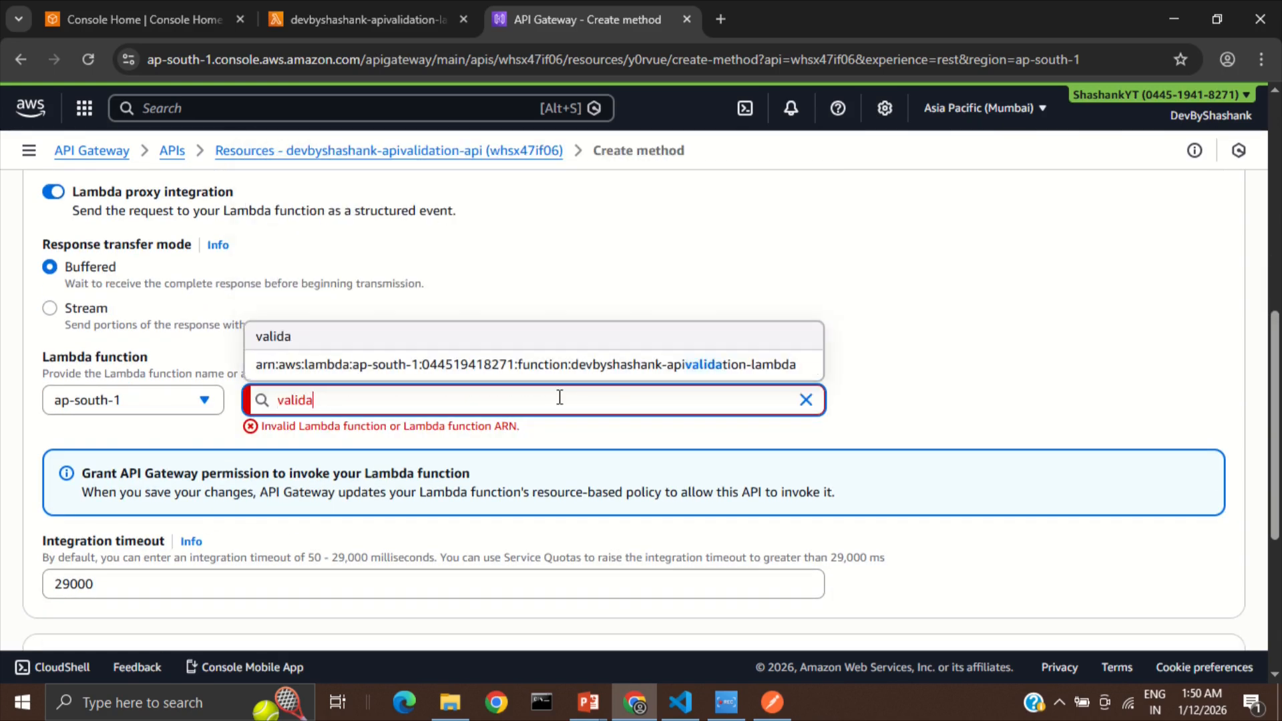
left_click(581, 365)
Set the POST method's request validator to Validate body and make an API key required.
scroll(581, 365, "down", 2)
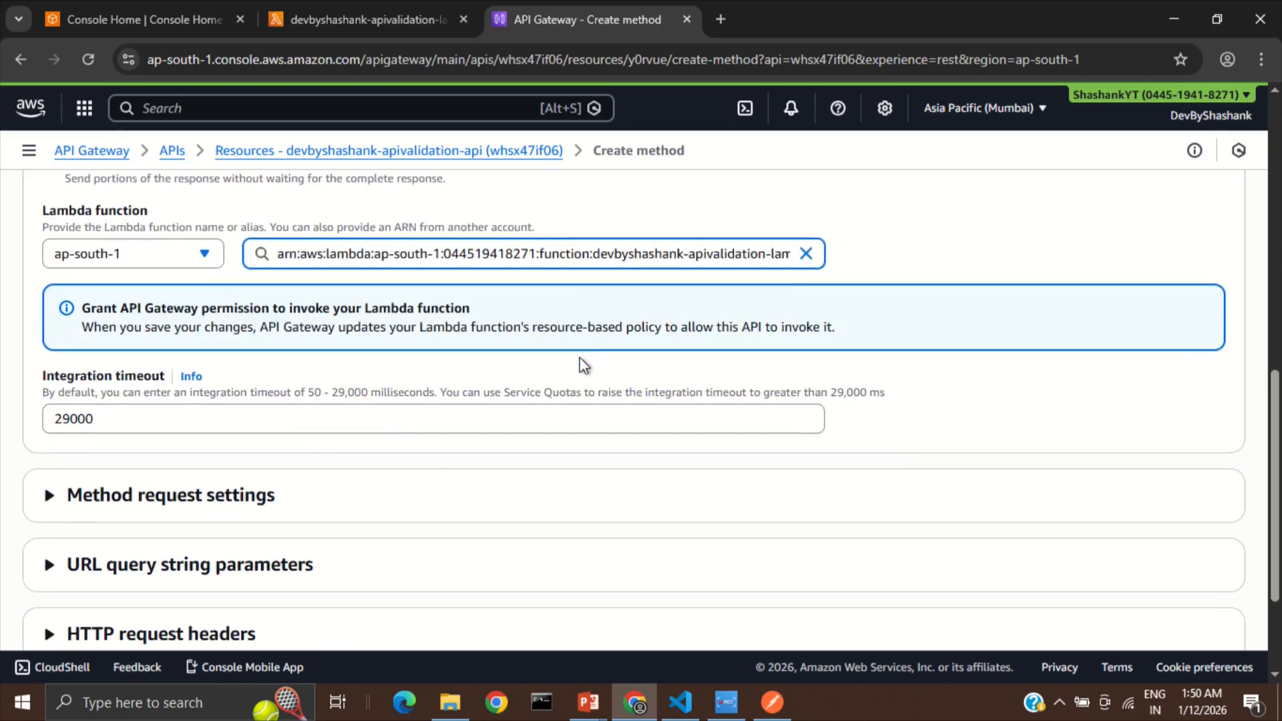
scroll(160, 410, "down", 2)
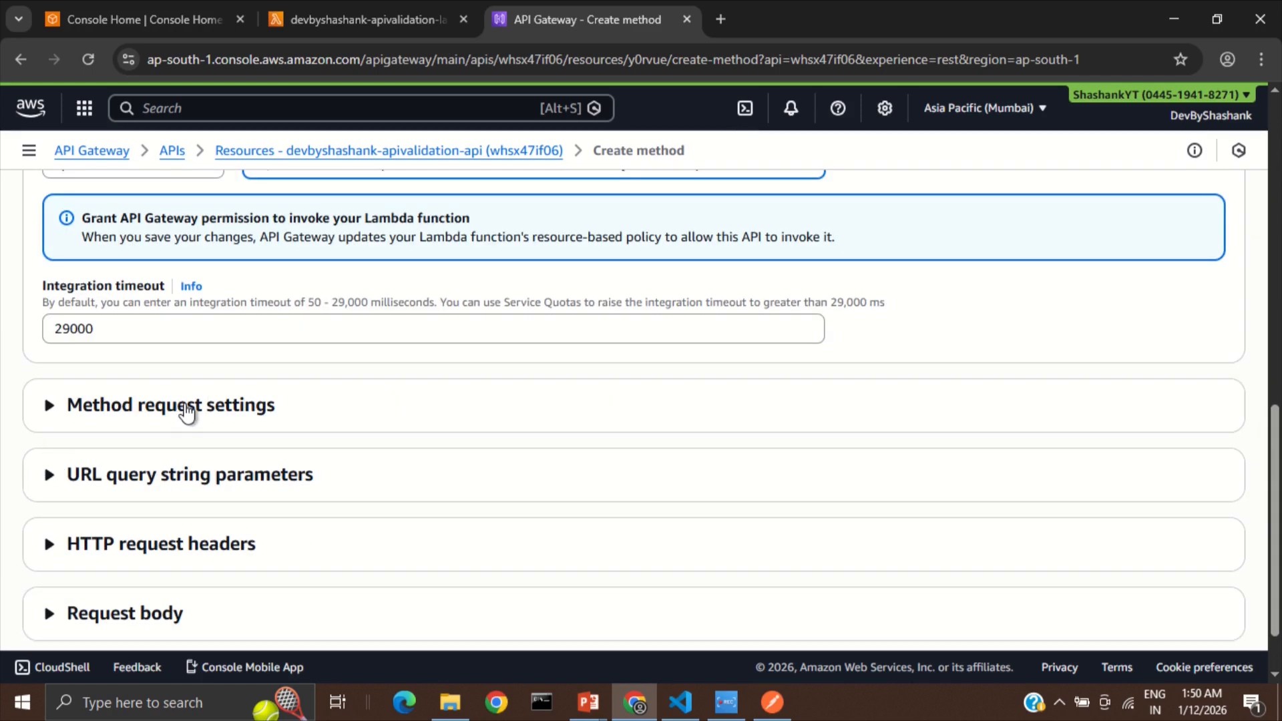
left_click(187, 407)
scroll(184, 409, "down", 2)
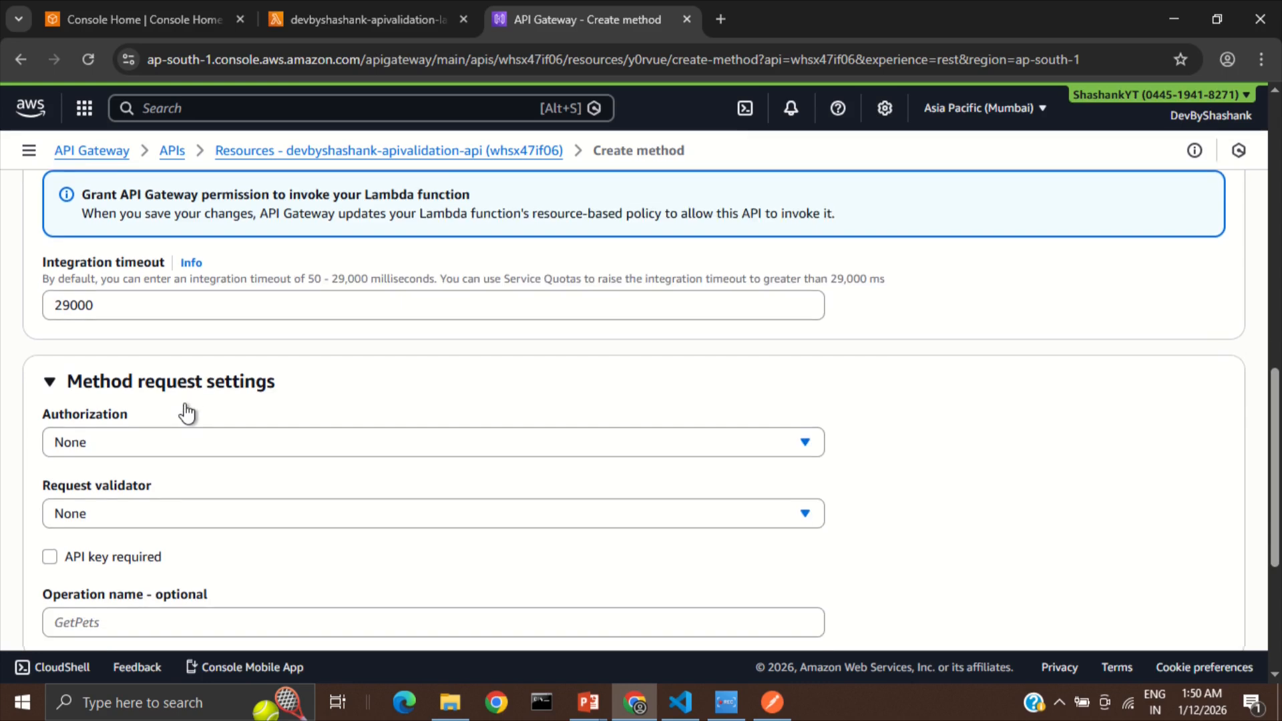
left_click(167, 366)
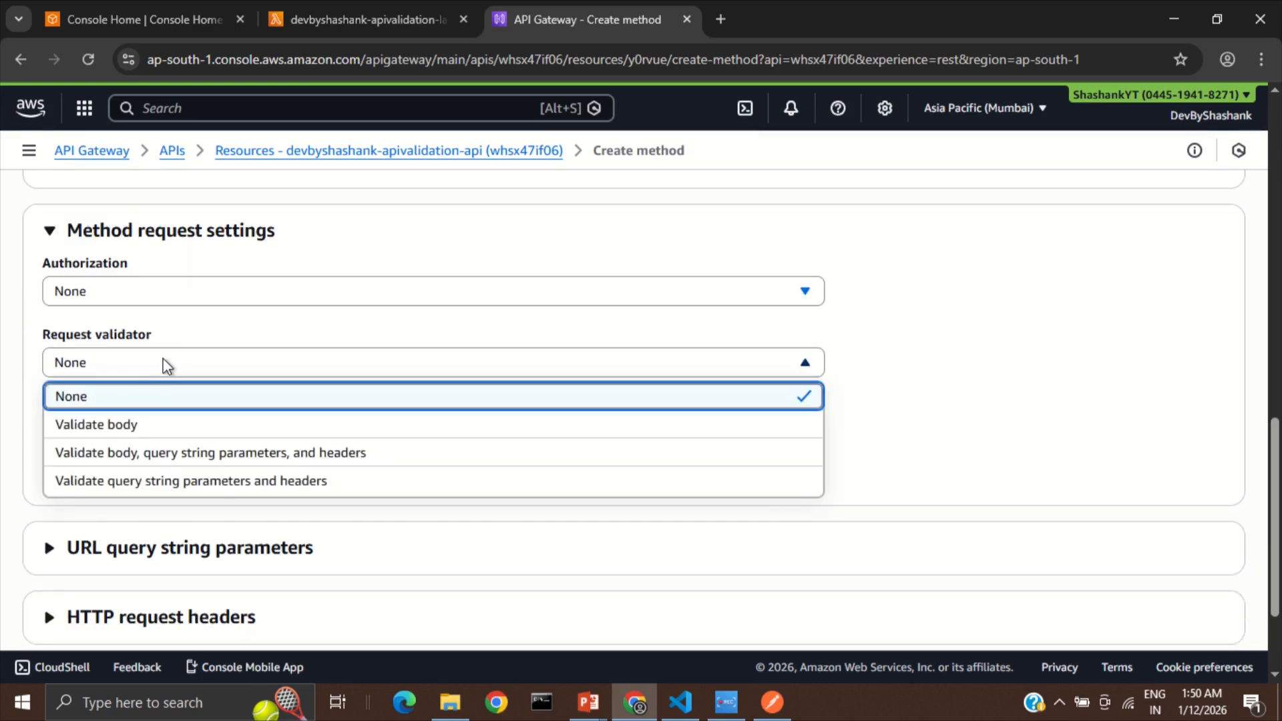
left_click(125, 438)
scroll(274, 454, "down", 2)
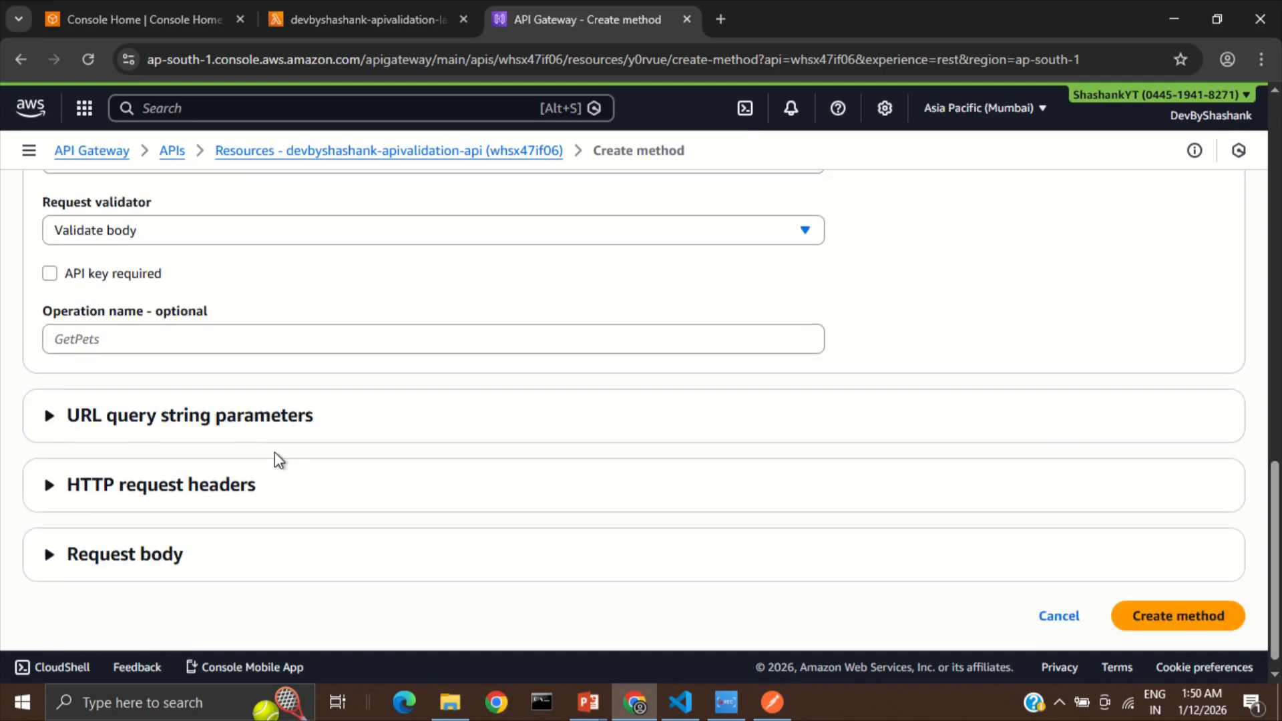
left_click(51, 275)
Add the ValidateBody model with content type application/json as the request body and create the POST method.
scroll(133, 546, "down", 1)
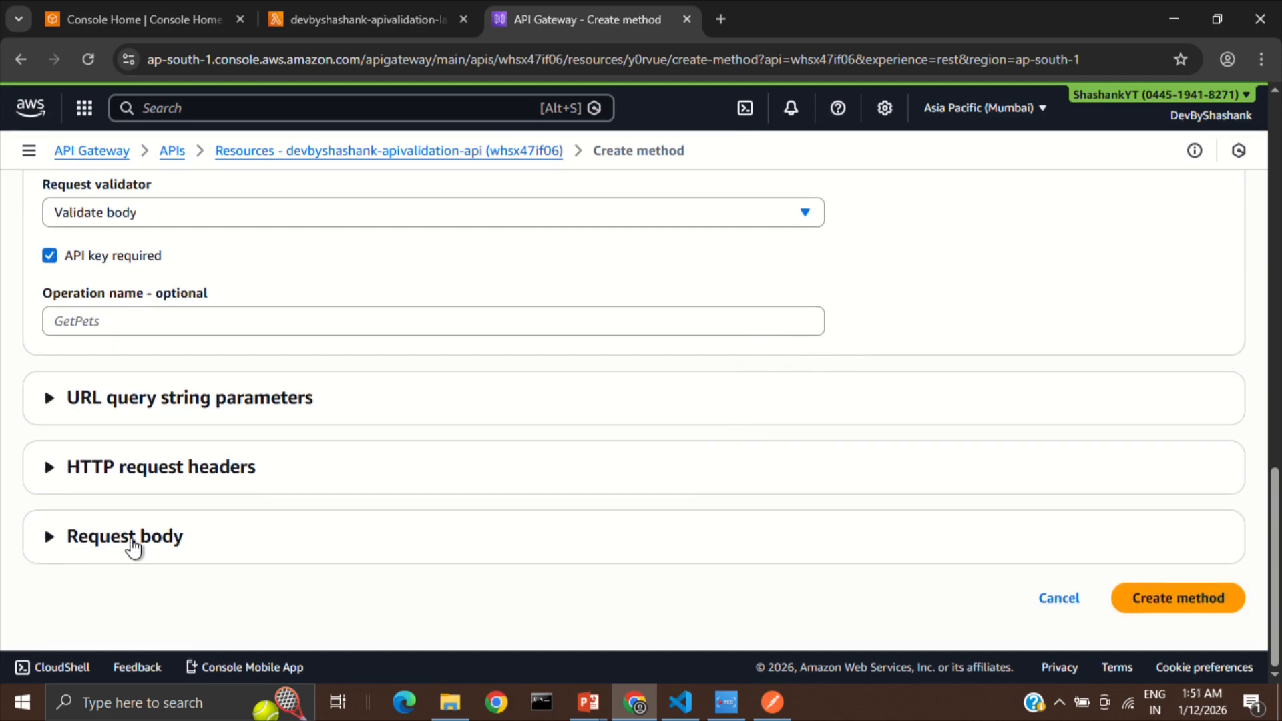
left_click(132, 546)
scroll(132, 550, "down", 1)
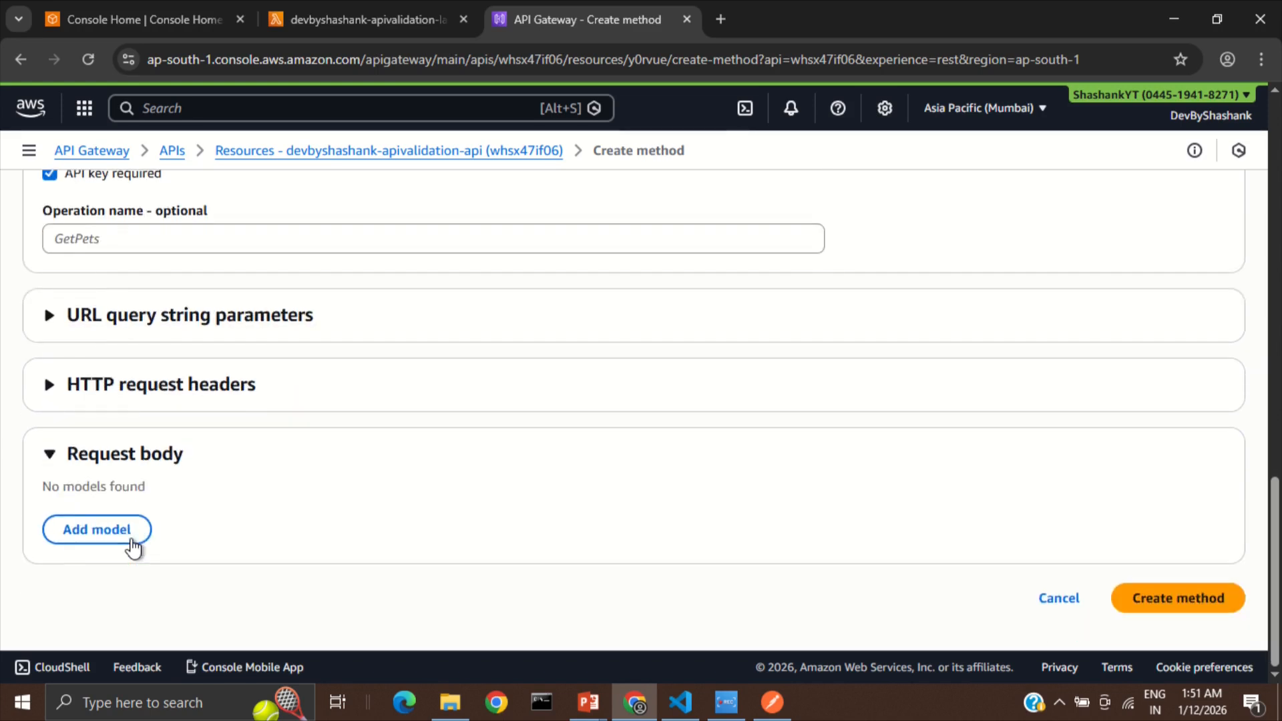
left_click(97, 531)
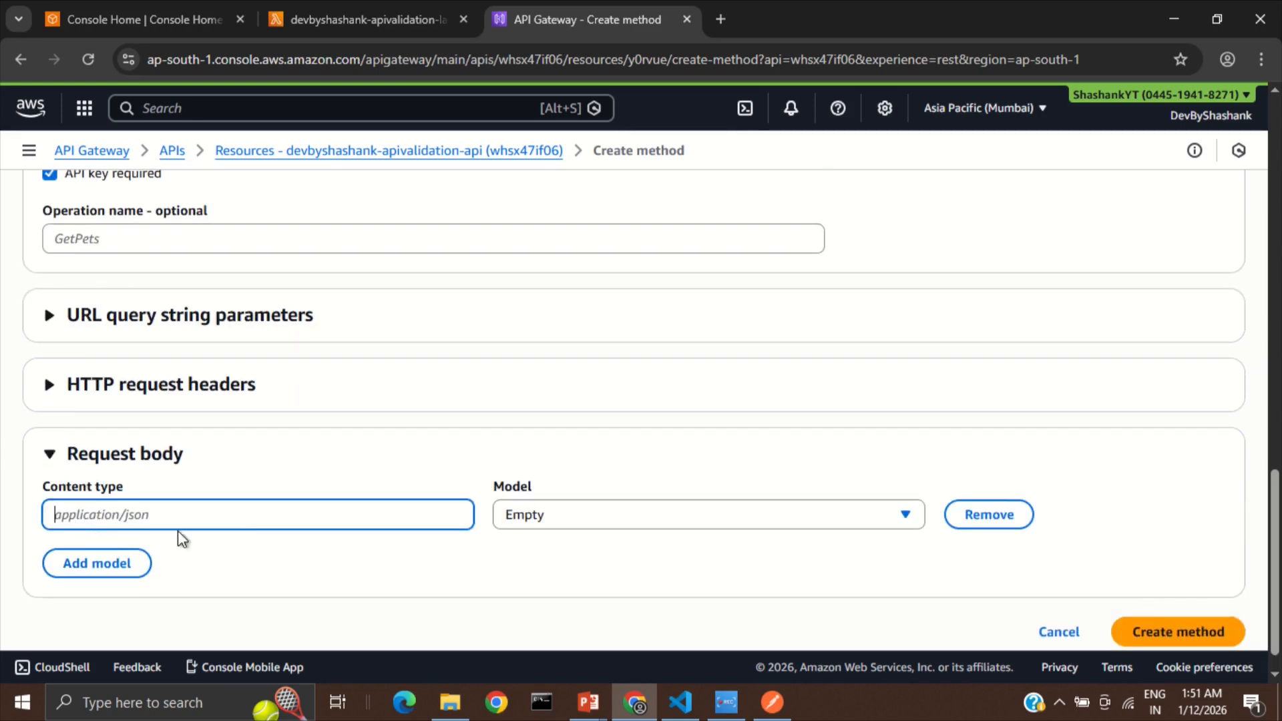
type("ap")
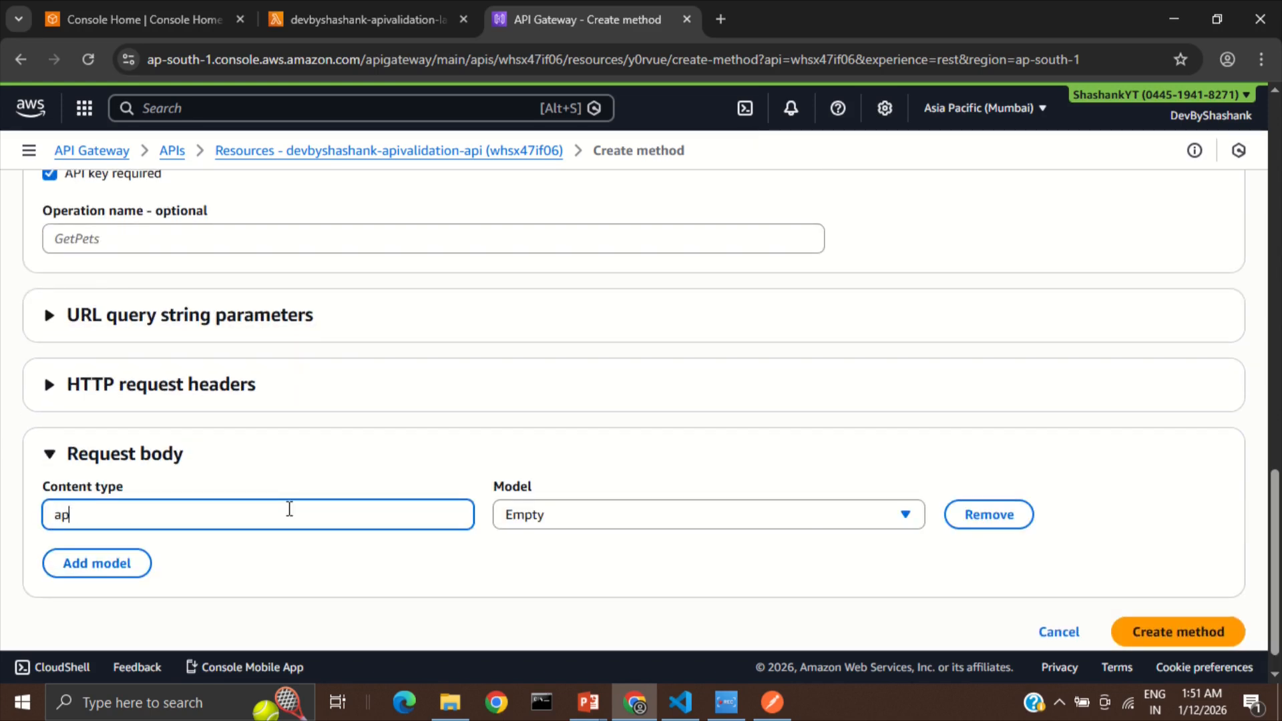
type("plication/json")
left_click(590, 523)
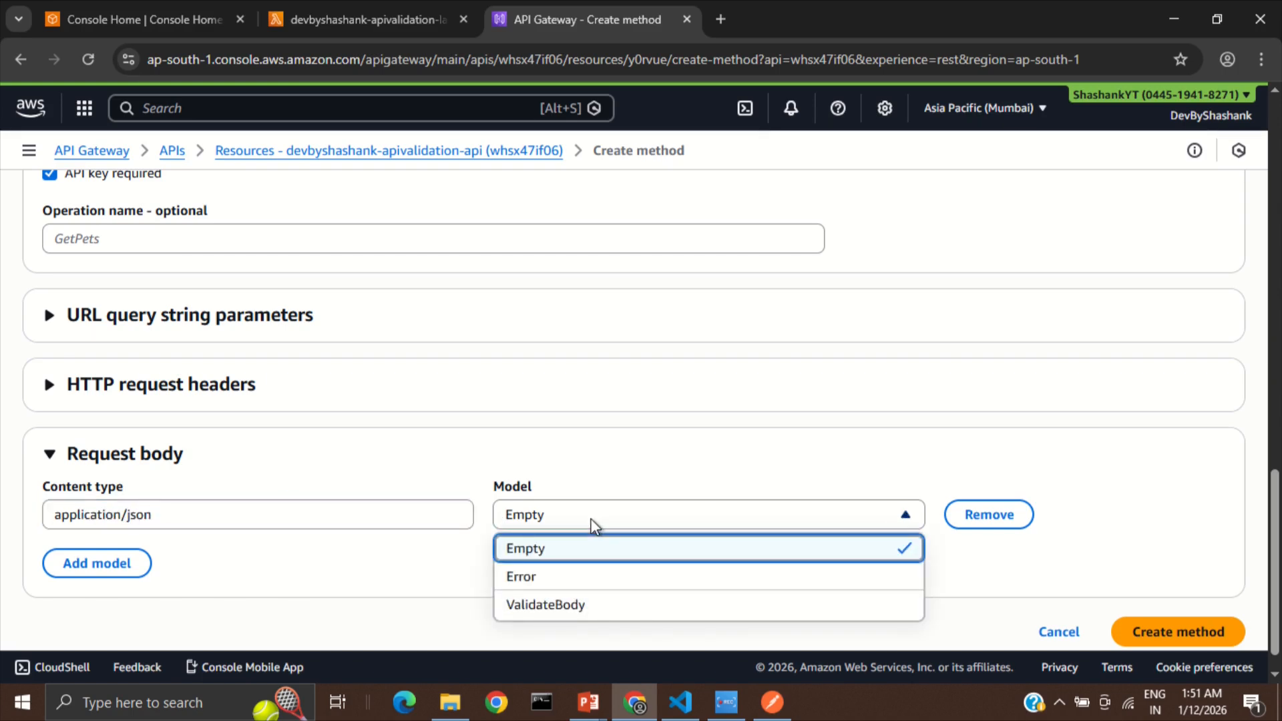
left_click(606, 608)
scroll(603, 610, "down", 1)
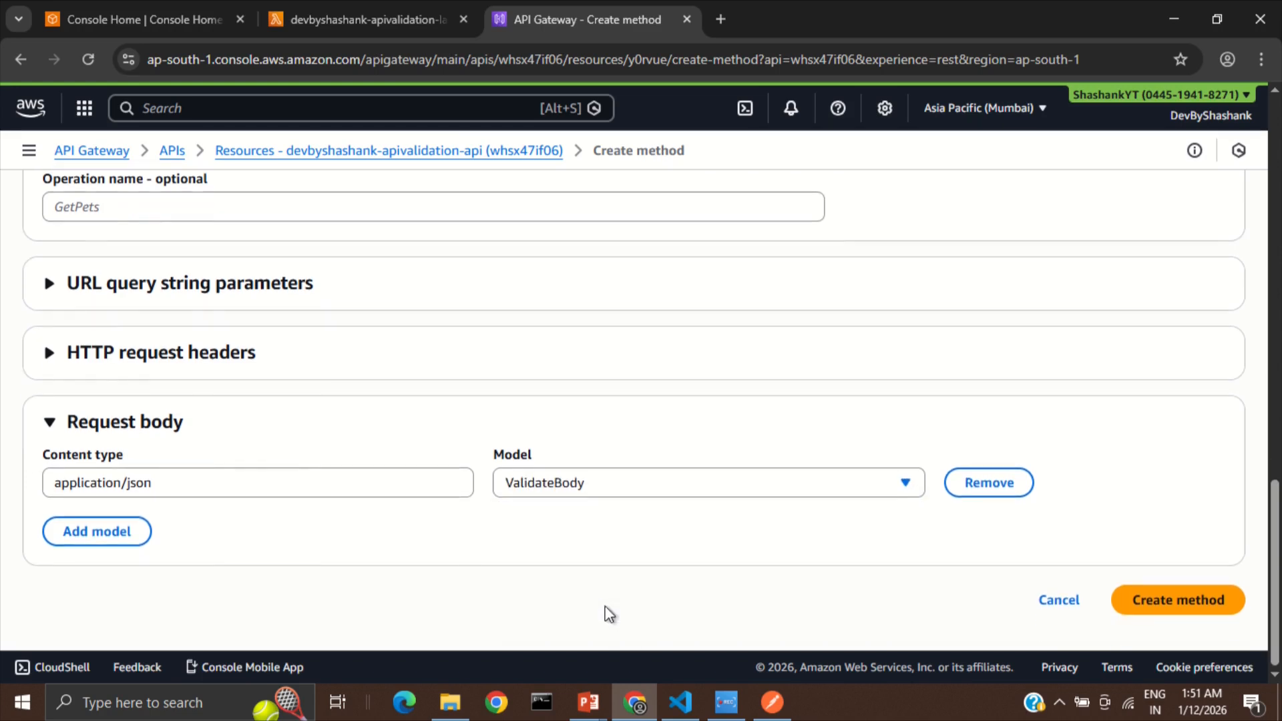
left_click(1200, 604)
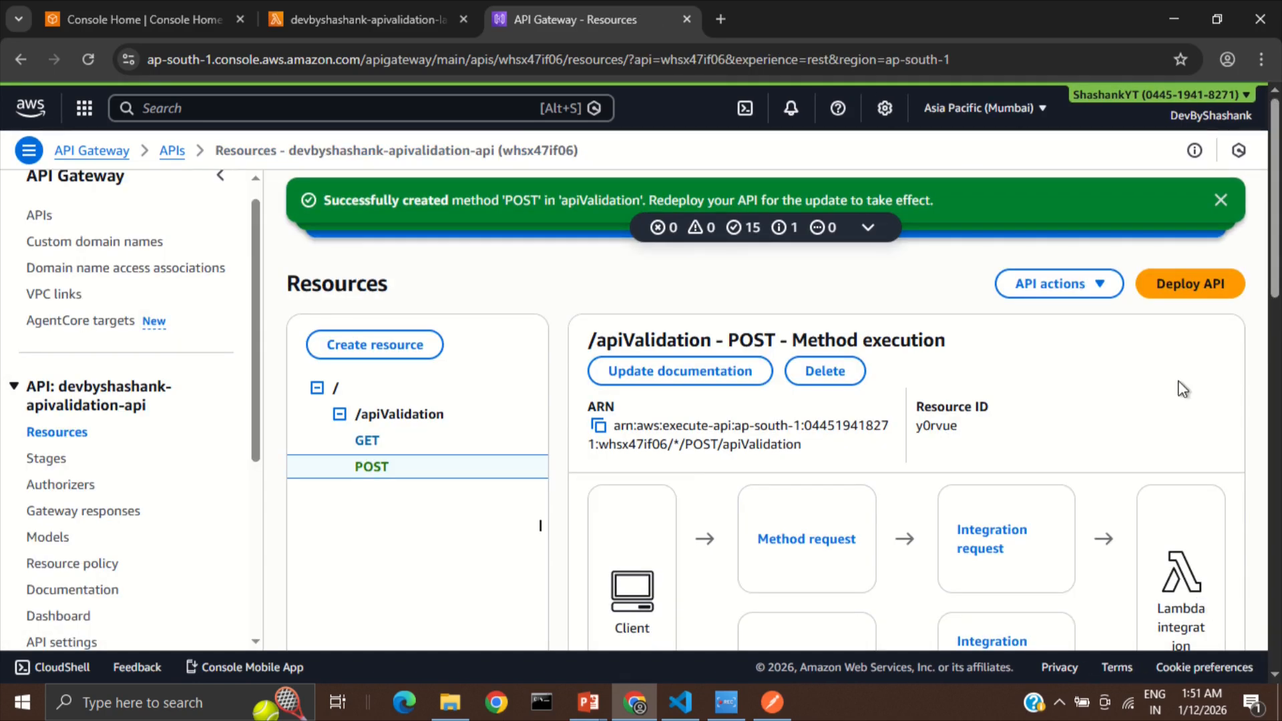
Deploy the API to the dev stage.
left_click(1200, 304)
left_click(750, 364)
left_click(508, 420)
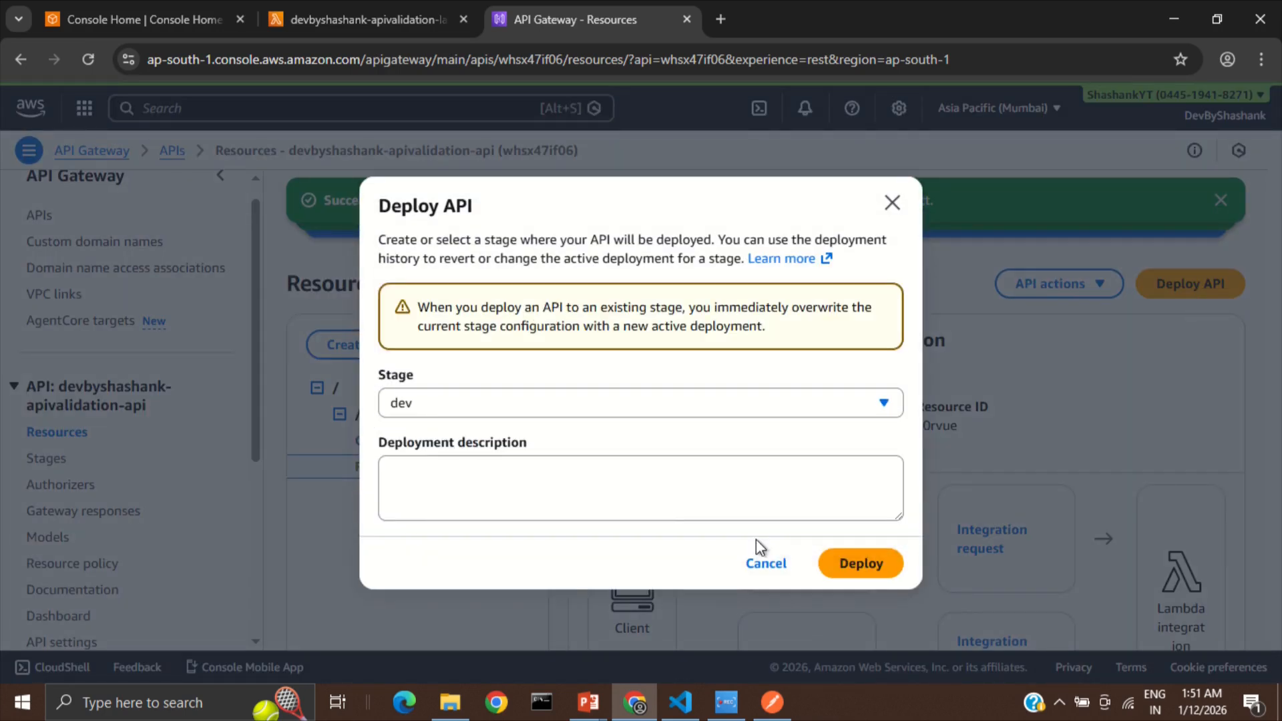
left_click(874, 572)
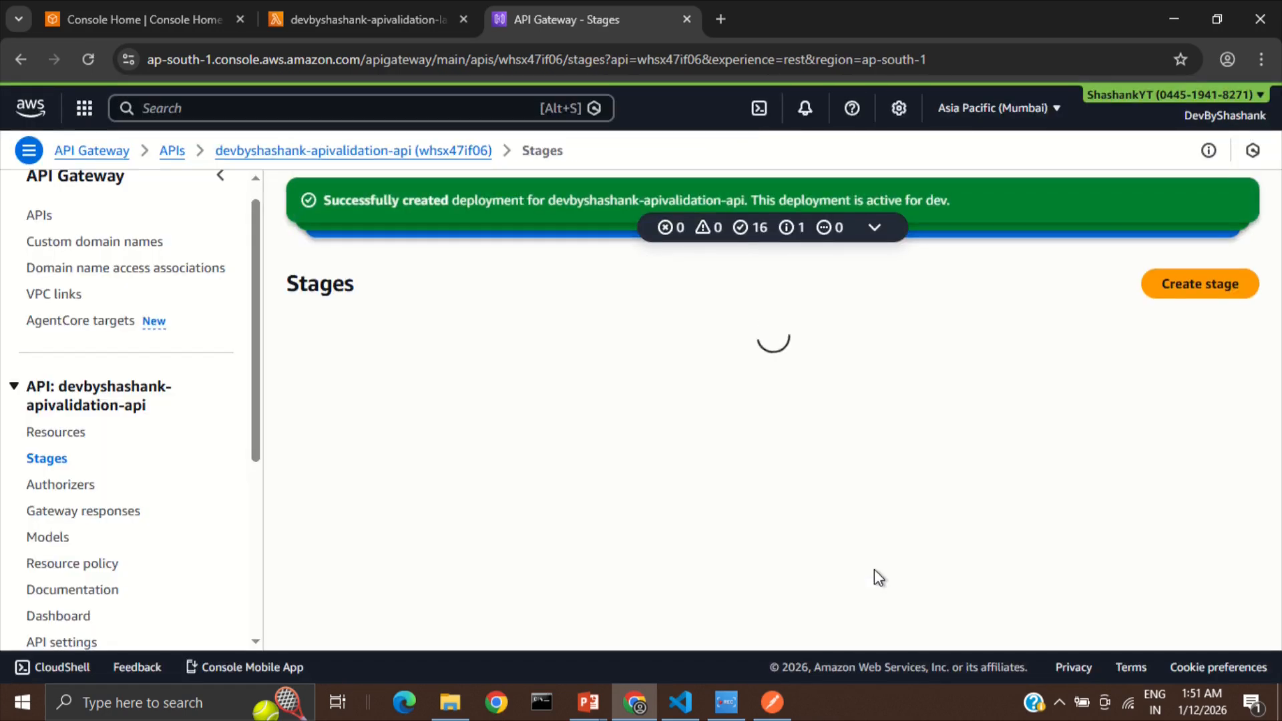
Copy the invoke URL of the /apiValidation POST method in the dev stage.
left_click(362, 403)
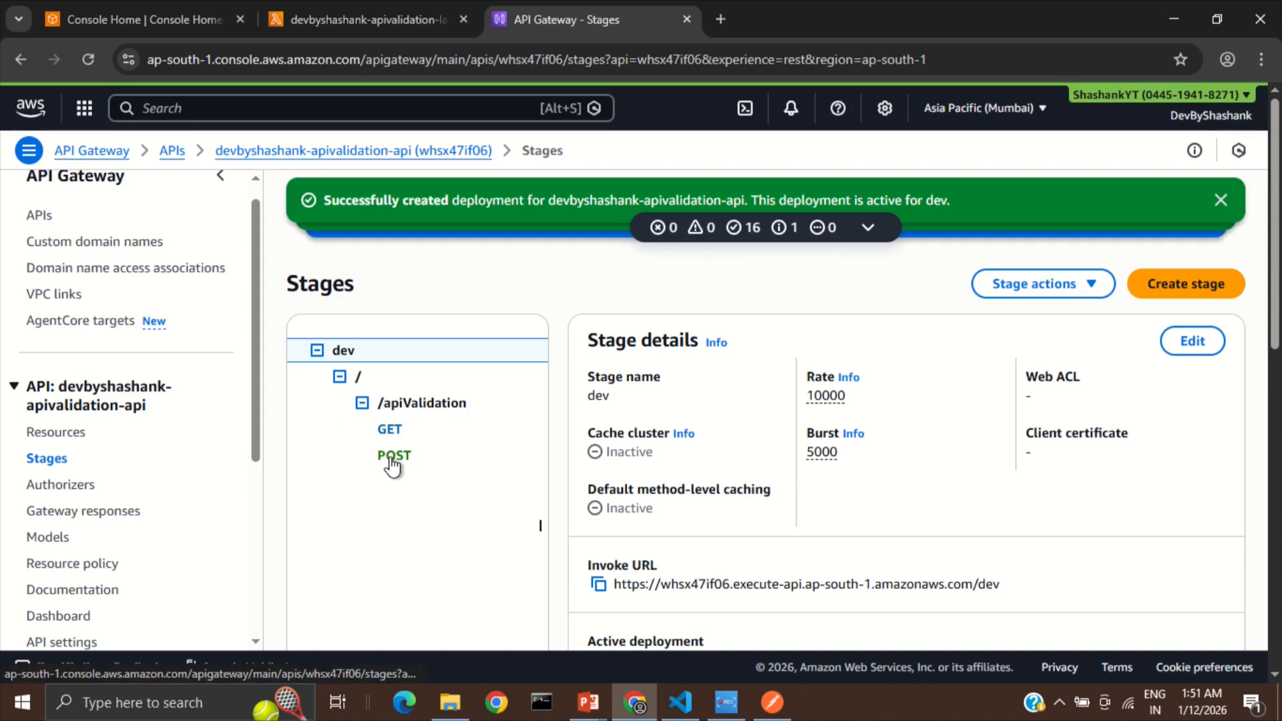
left_click(393, 455)
left_click(598, 517)
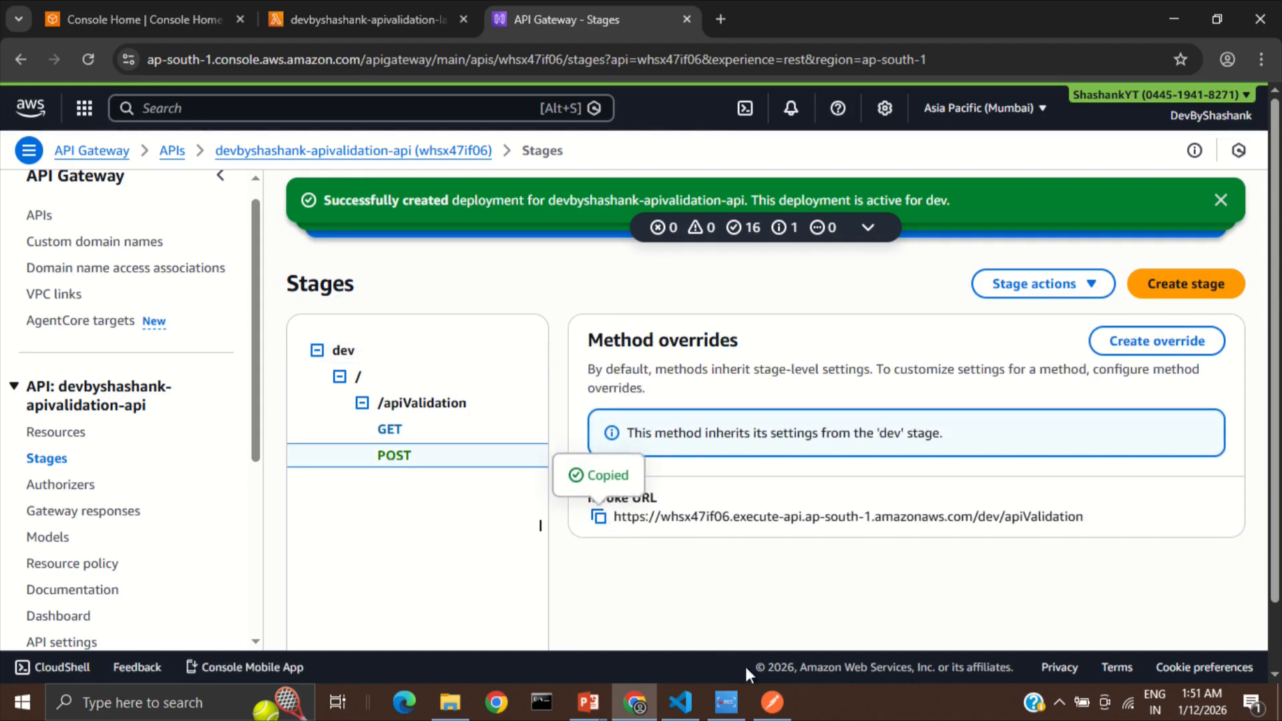
Switch to Postman, change the request to POST and replace its URL with the copied /dev/apiValidation invoke URL.
left_click(781, 704)
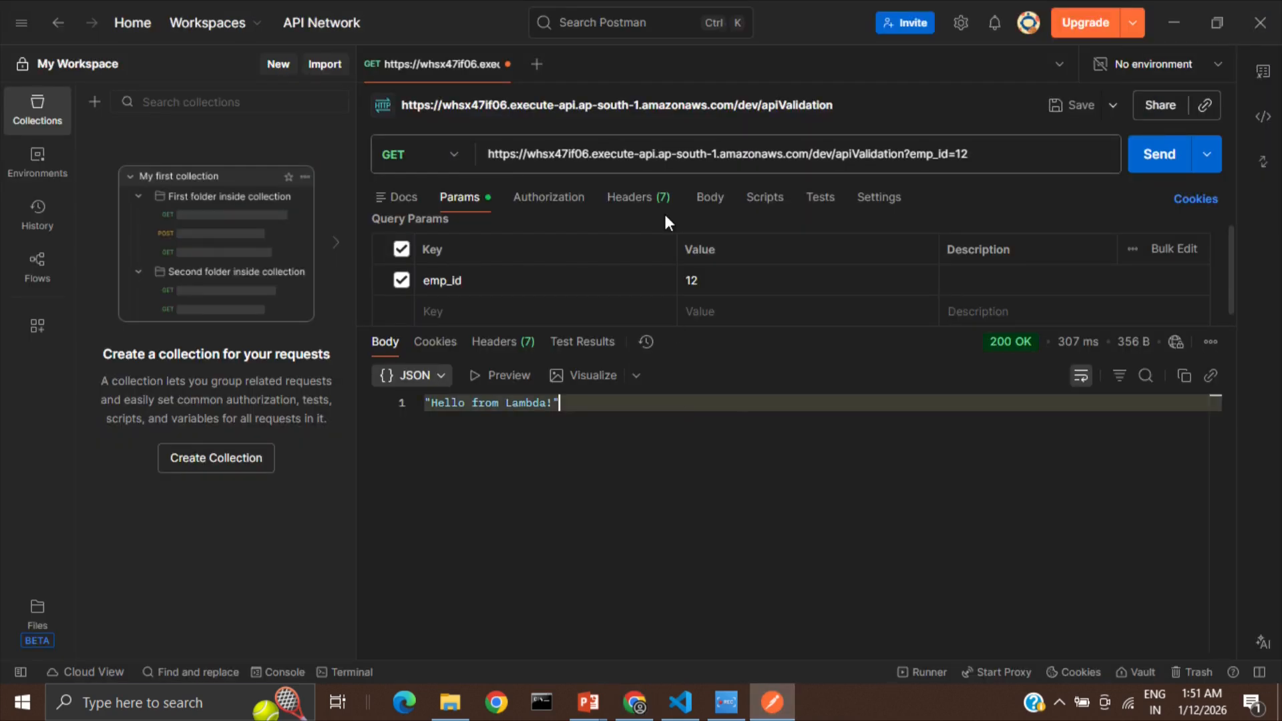
left_click(452, 155)
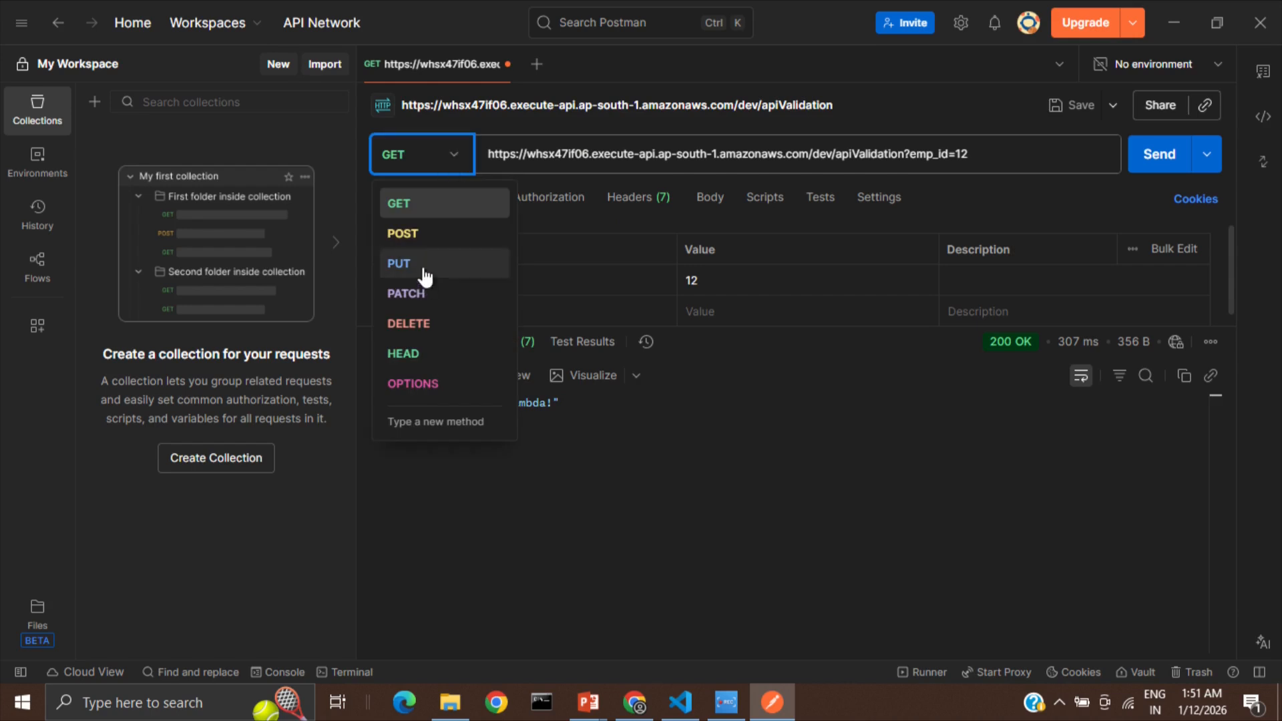
left_click(414, 233)
triple_click(568, 153)
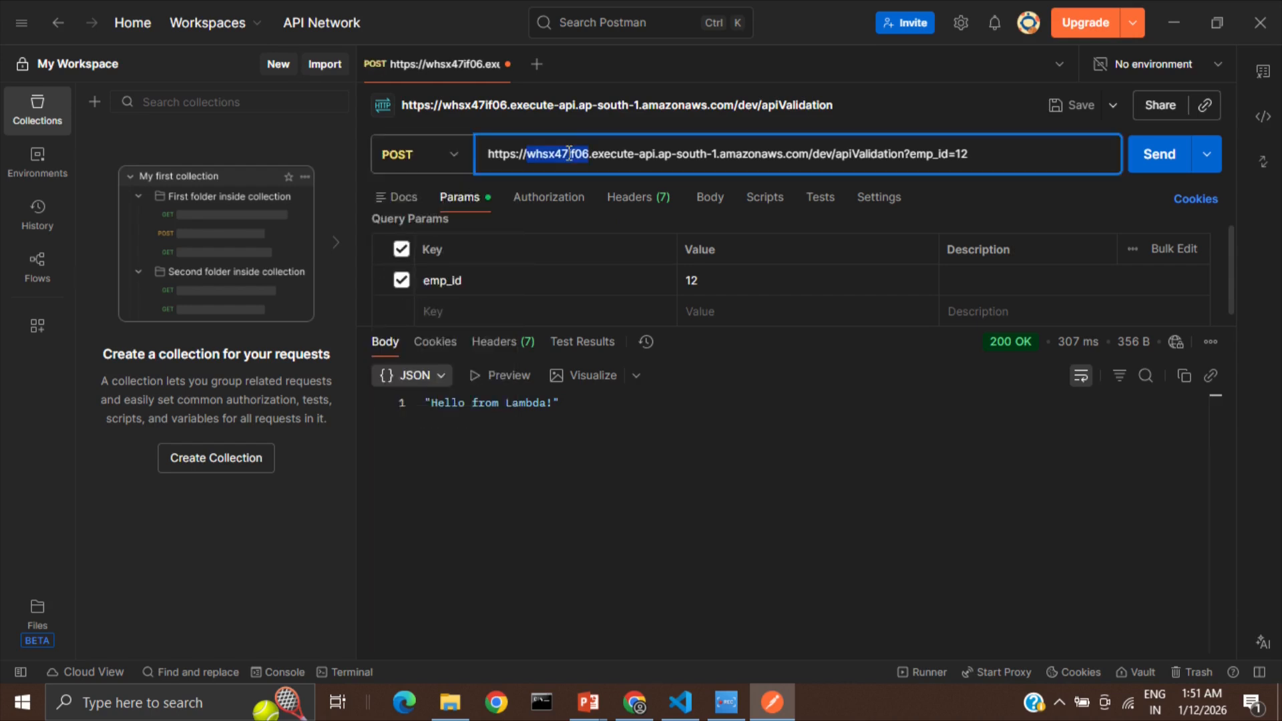
key("ctrl+v")
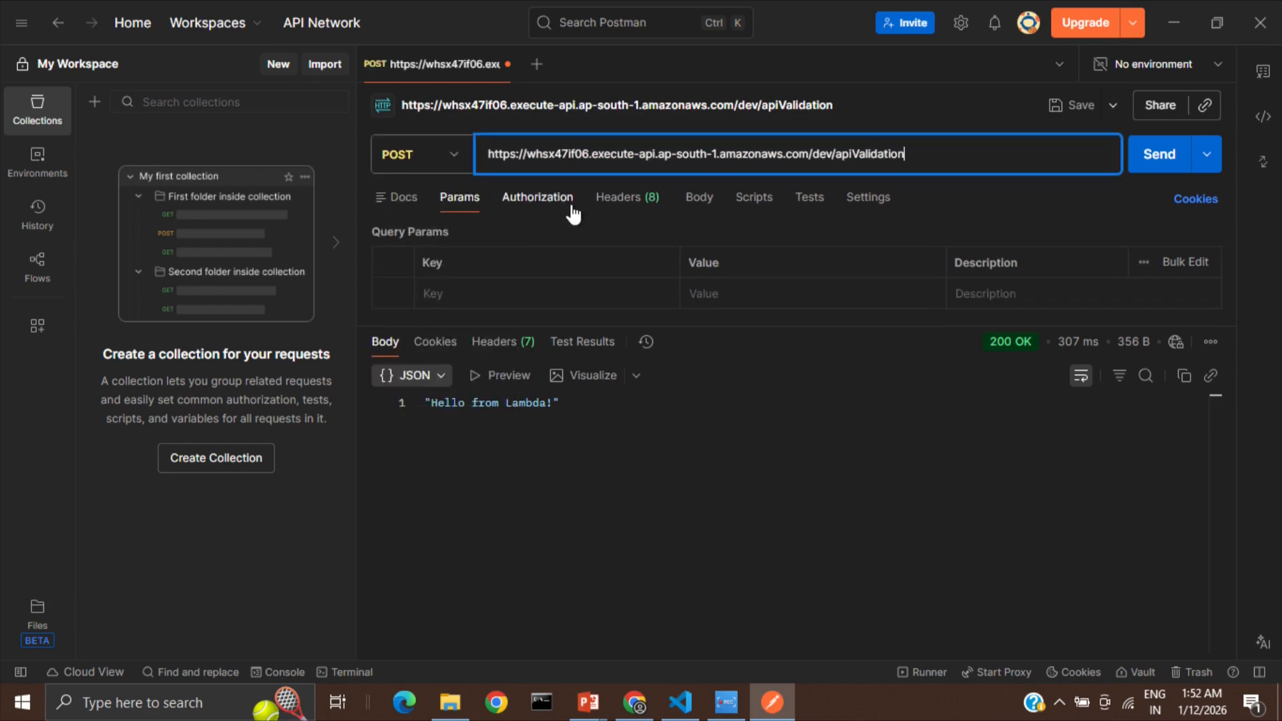
Check that the x-api-key header is still set, and send the POST request with an empty raw JSON body.
left_click(620, 208)
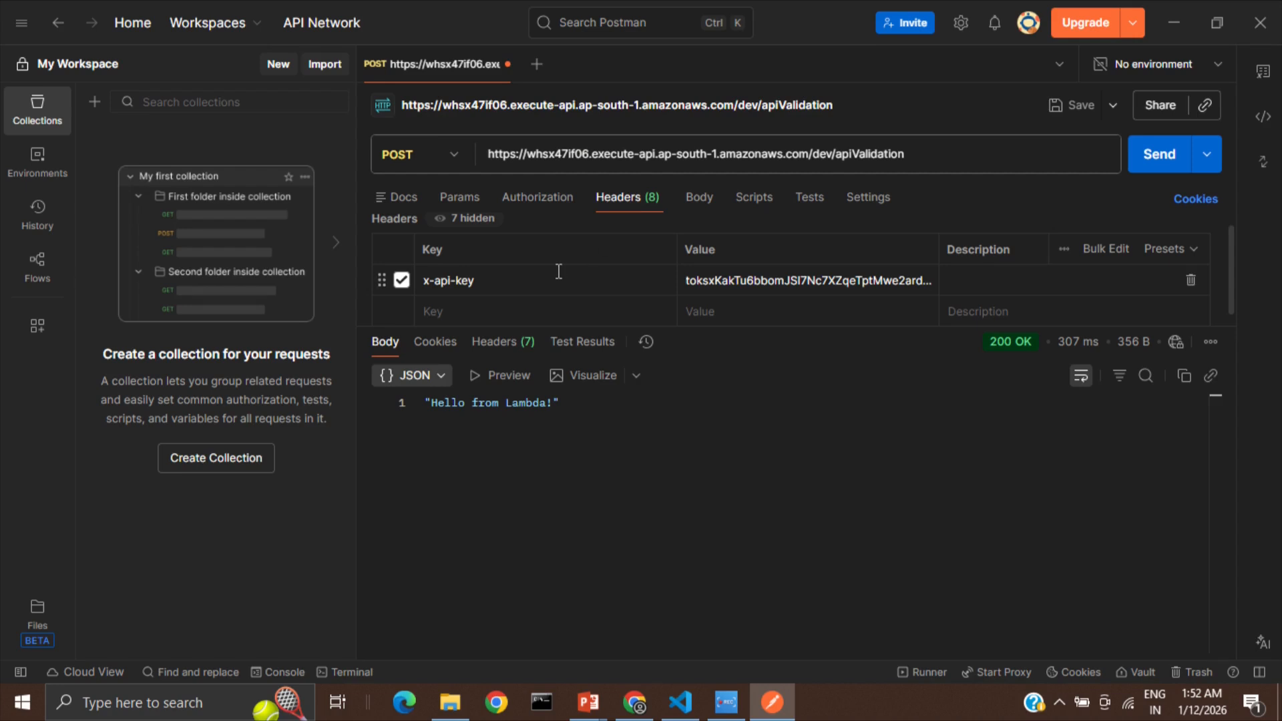
left_click(699, 205)
left_click(681, 274)
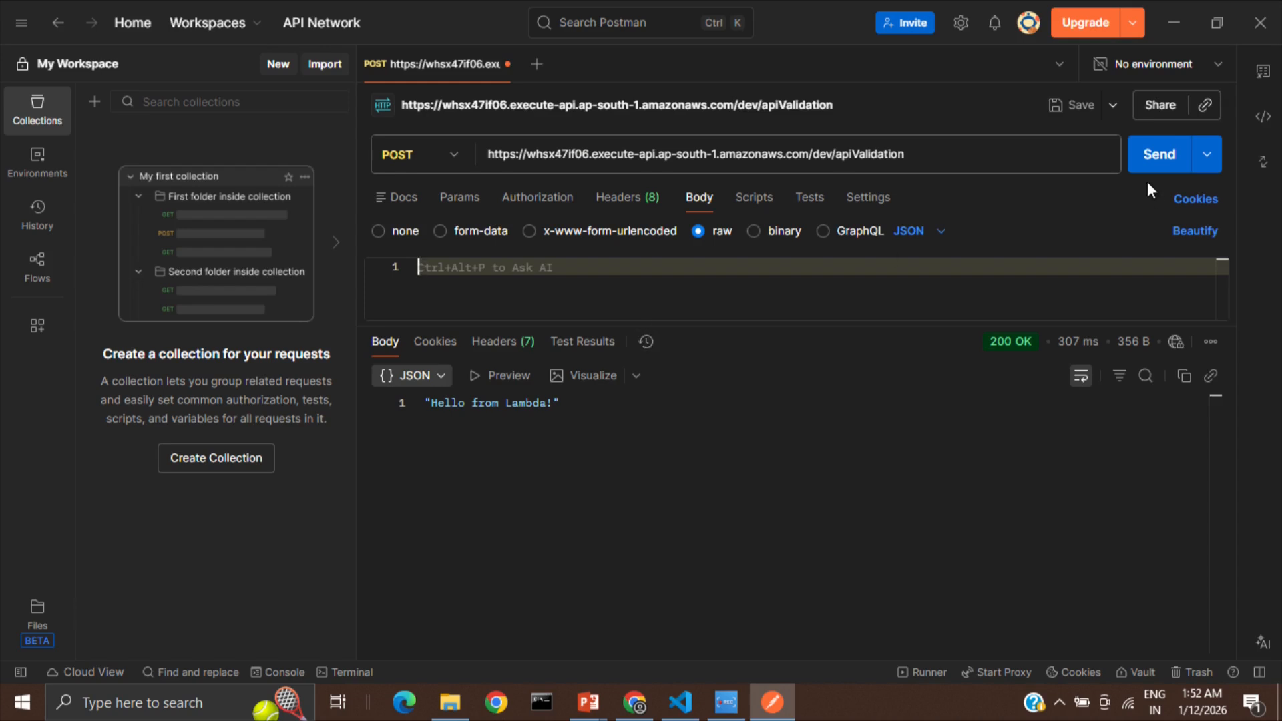
left_click(1147, 160)
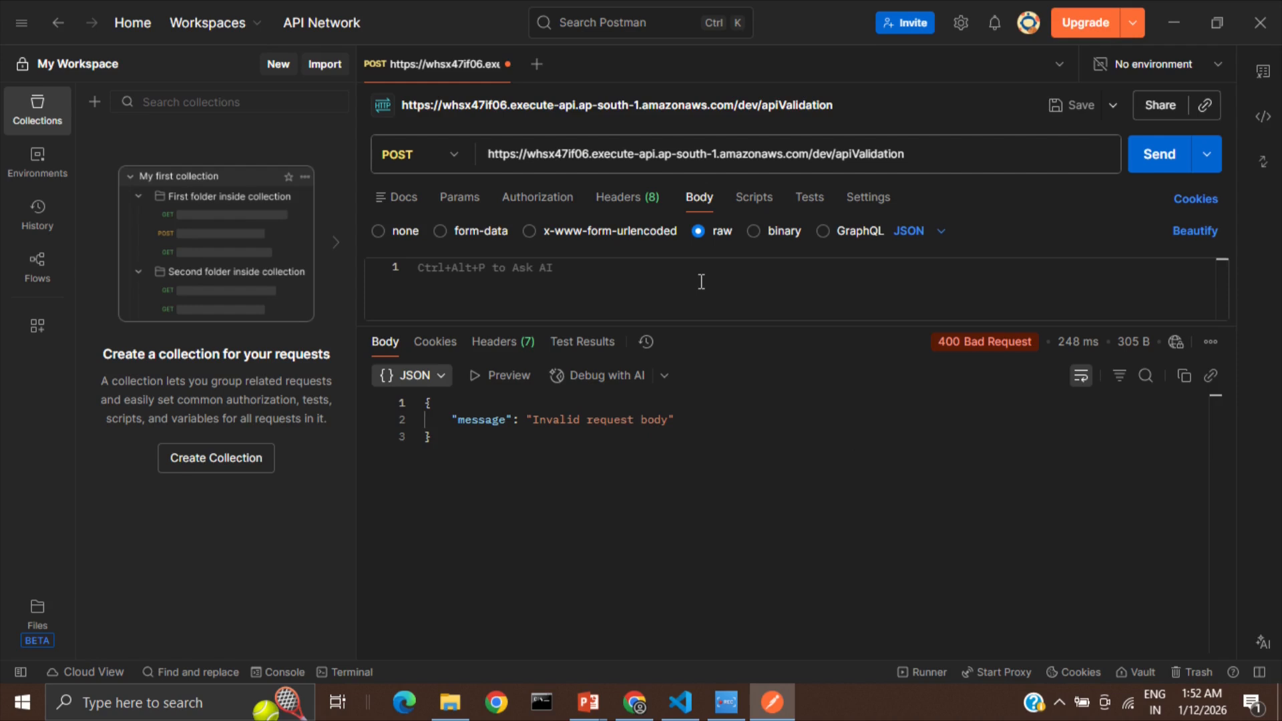
Write a JSON body with a sample first name for "name" and 12 for "age", send the request and check the response status.
left_click(802, 288)
type("{")
key("Return")
type("\"name\": \"")
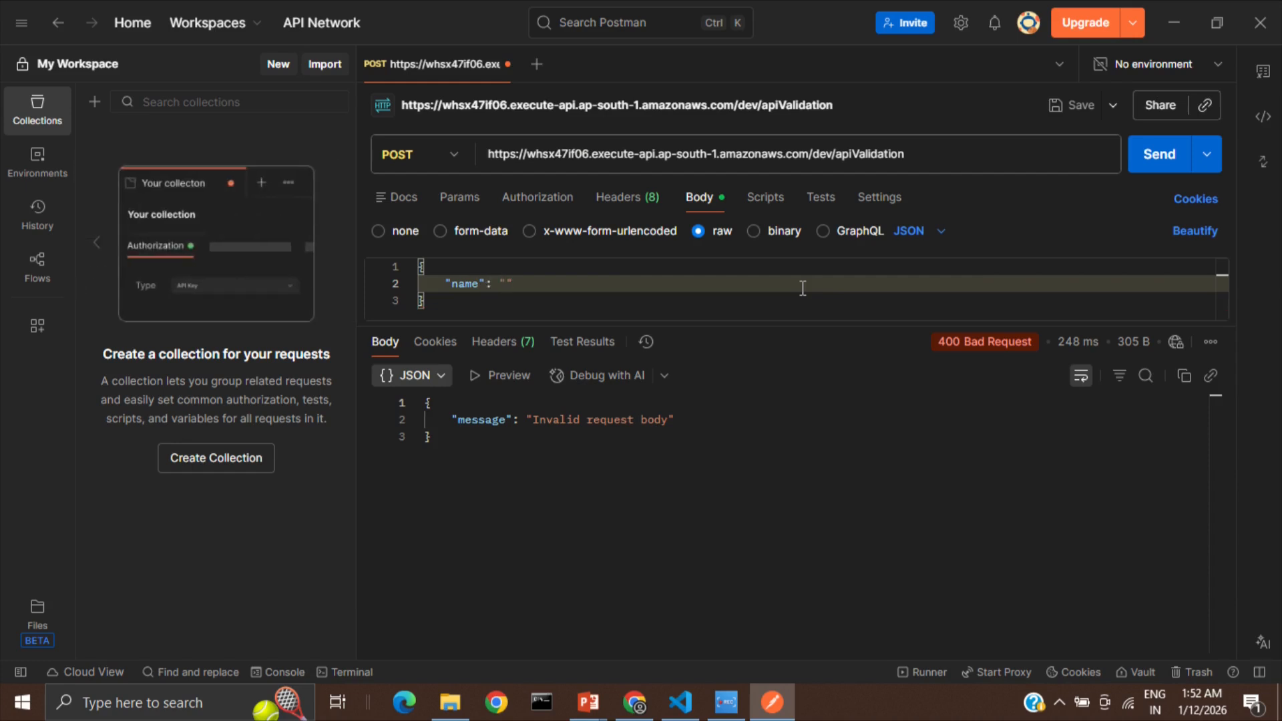
type("John\",")
key("Return")
type("\"age\":")
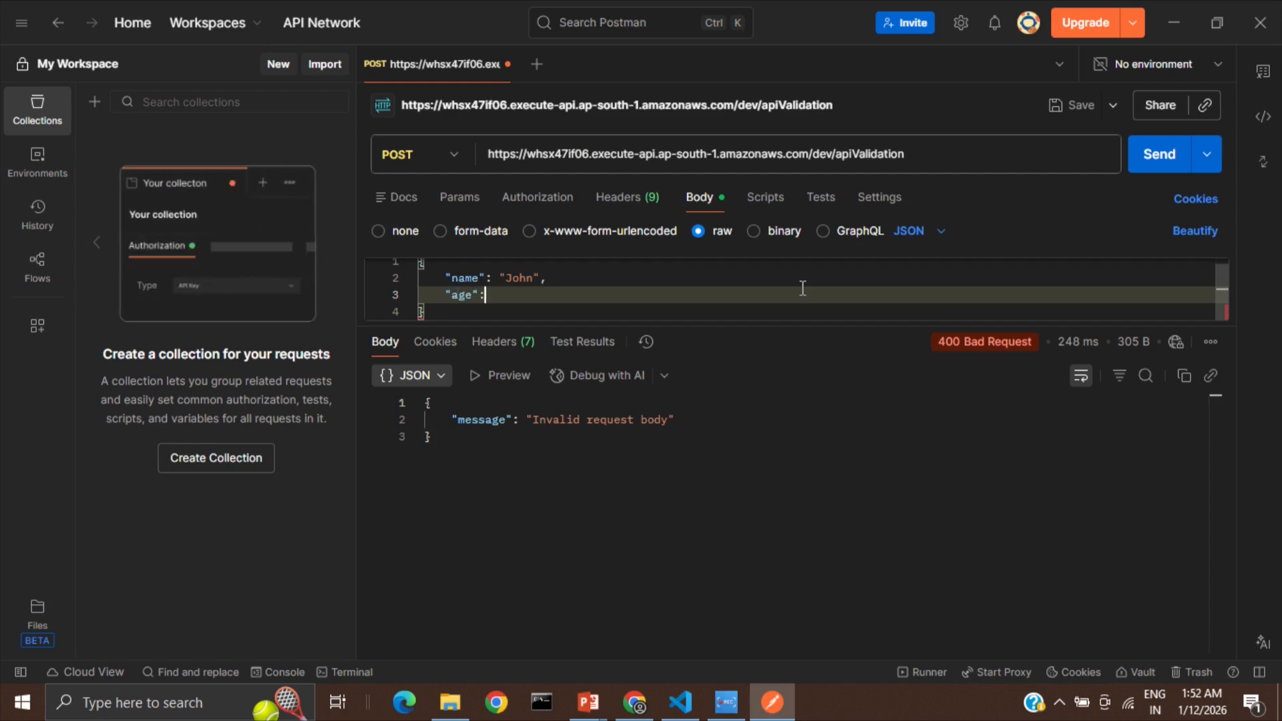
type(" 12")
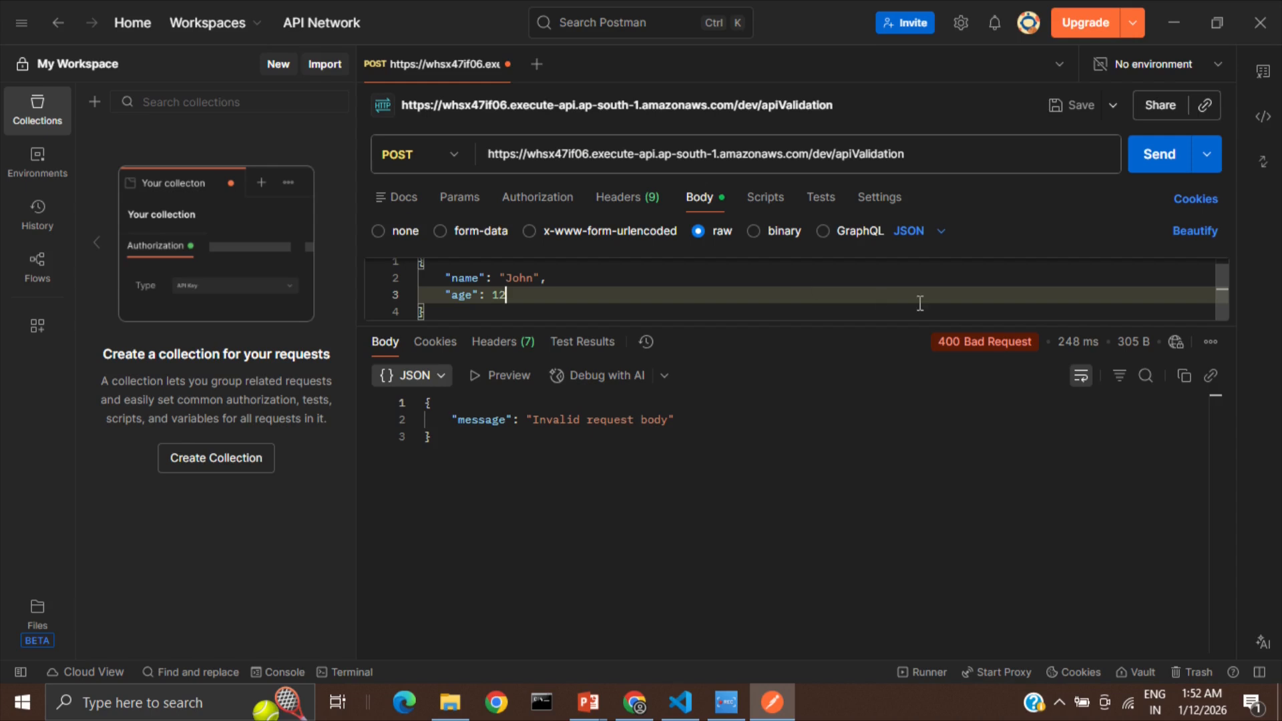
left_click_drag(972, 326, 961, 385)
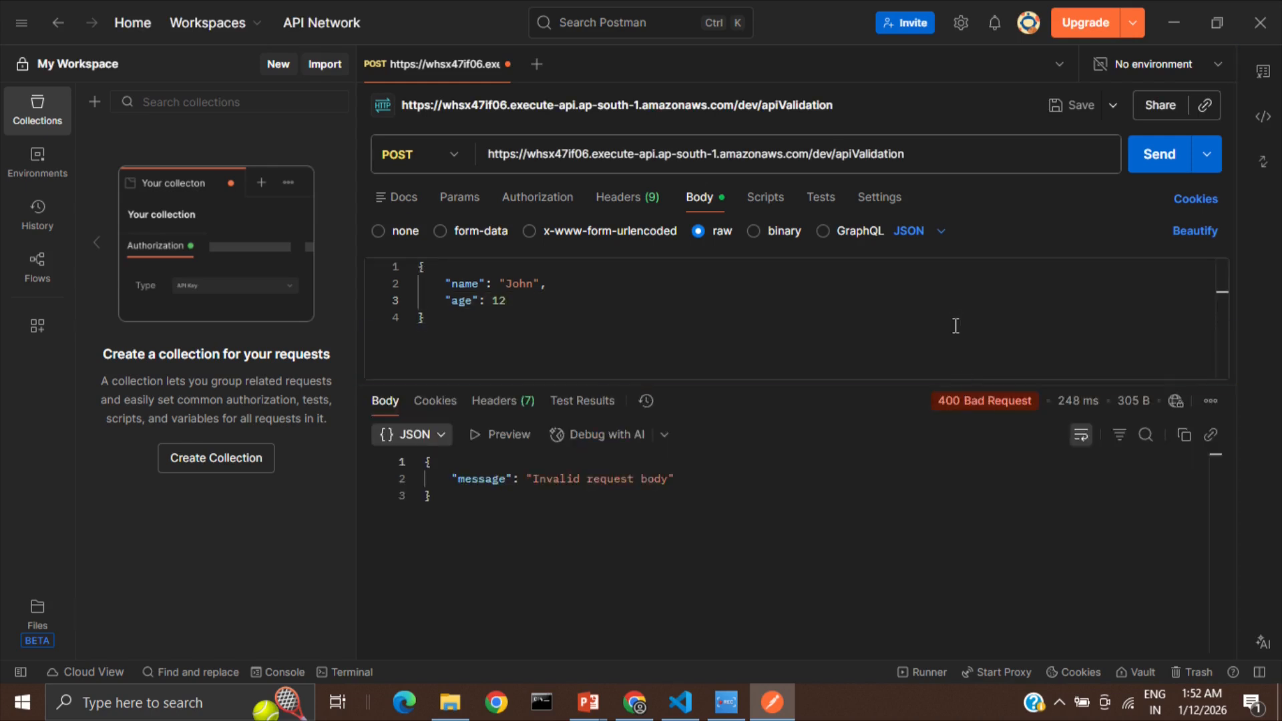
left_click(1159, 161)
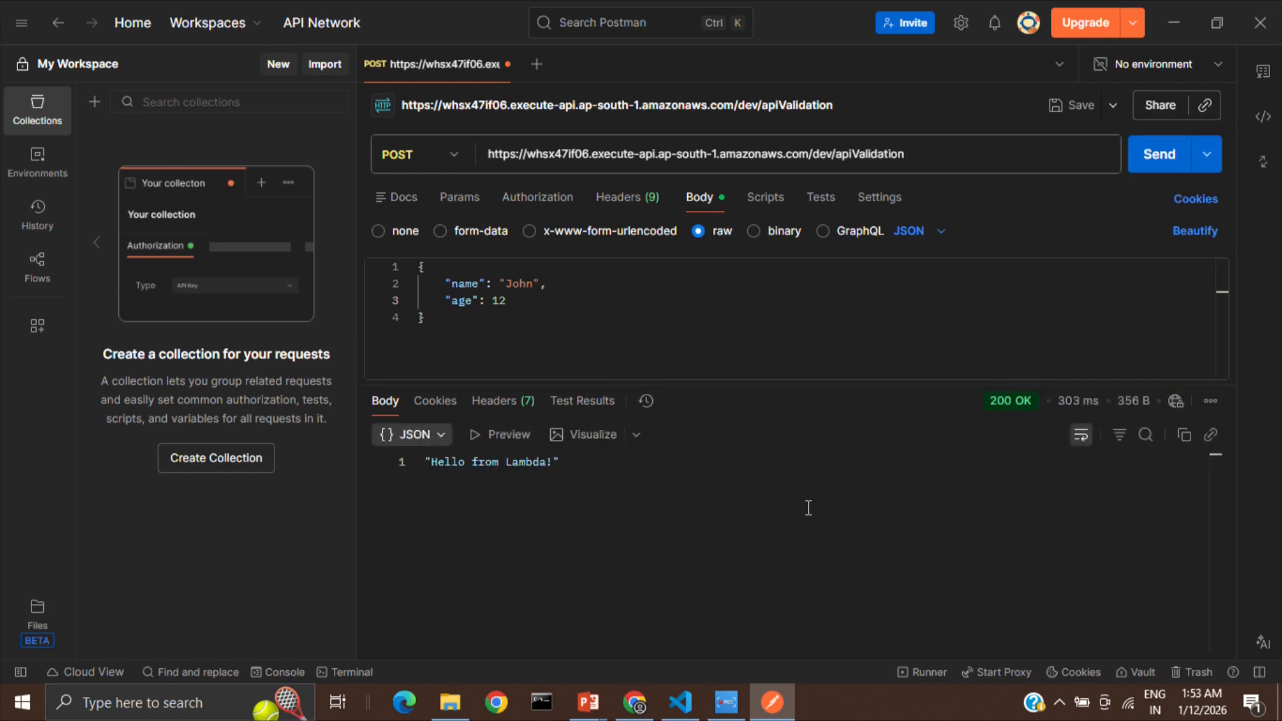
mouse_move(1010, 400)
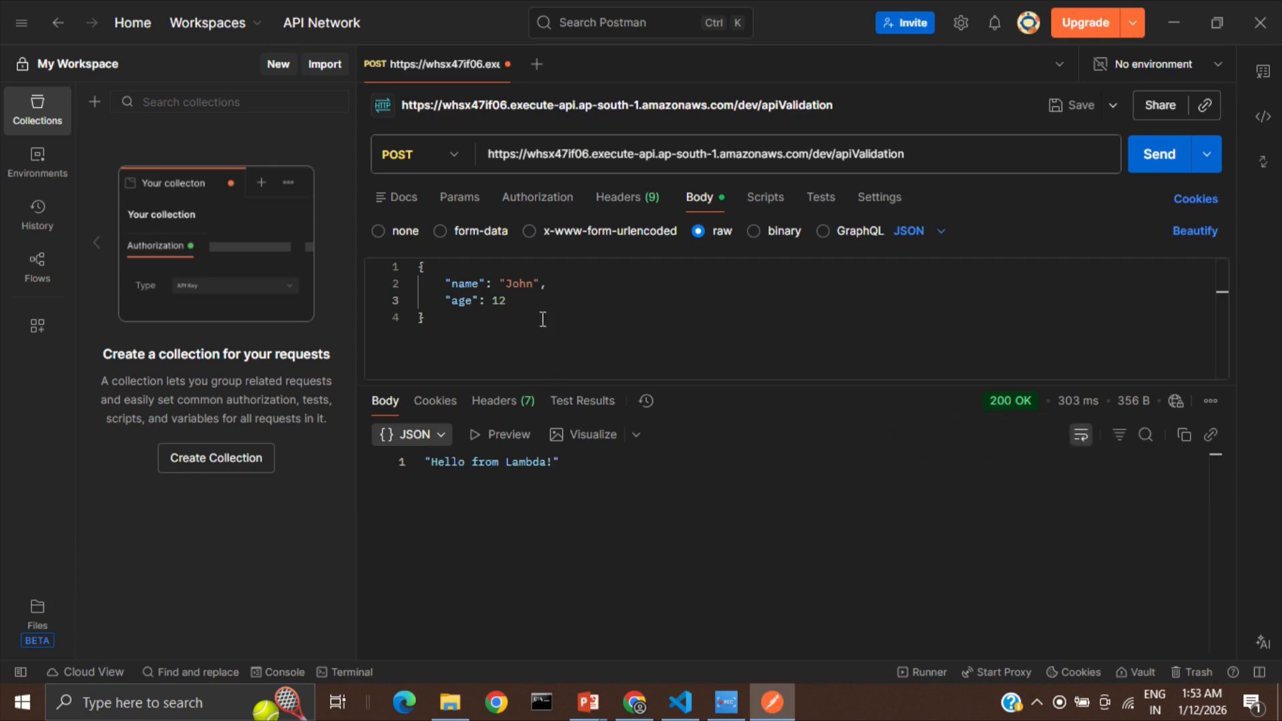
Set "age" to 0 in the JSON body and resend the POST request.
double_click(498, 300)
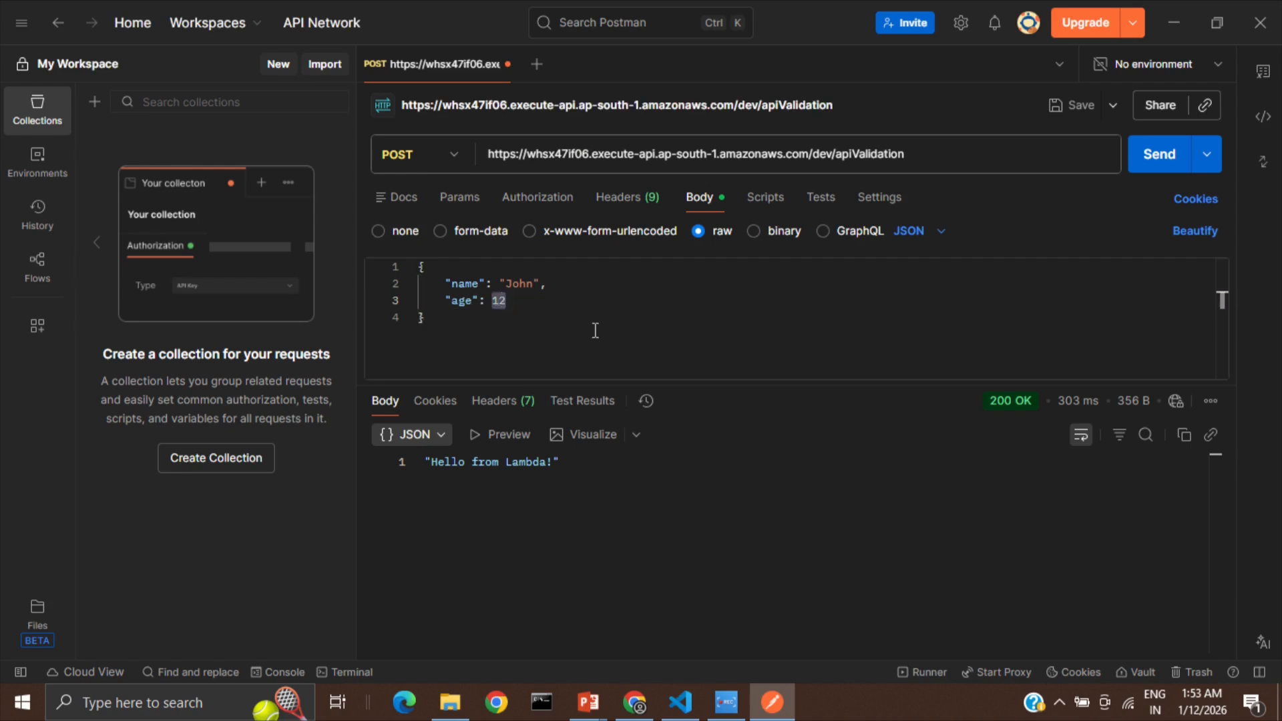
type("0")
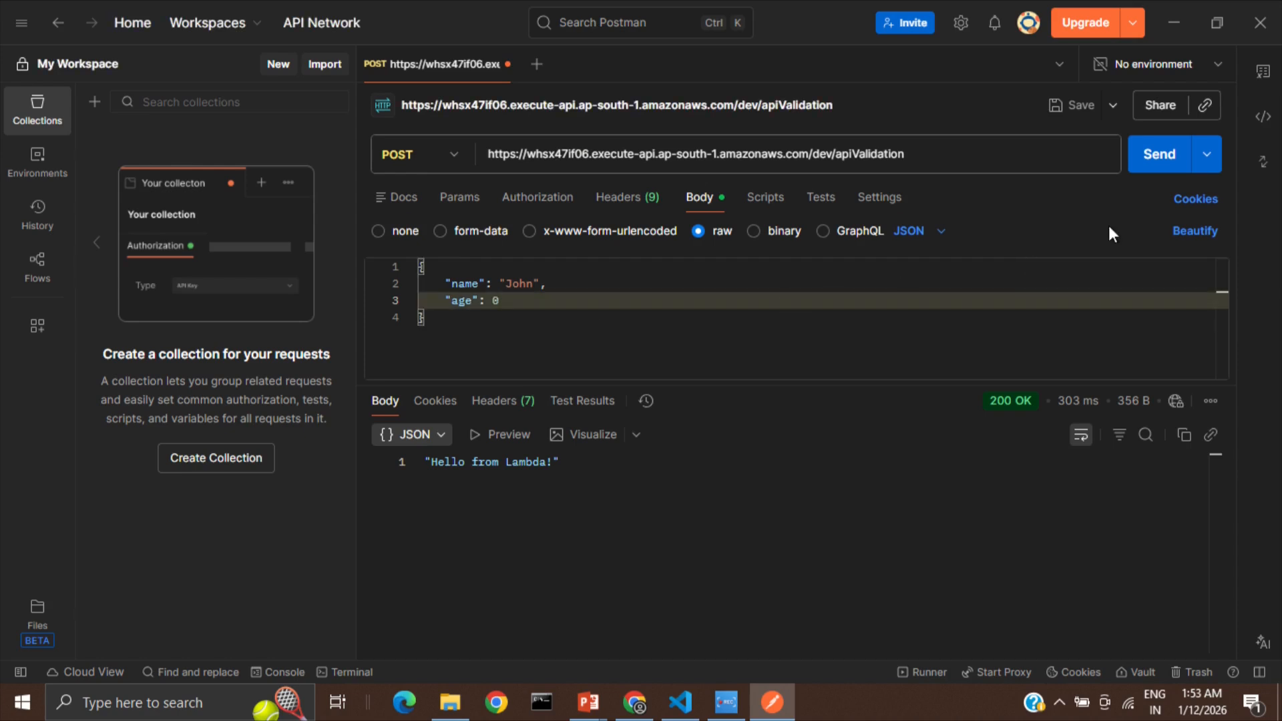
left_click(1149, 173)
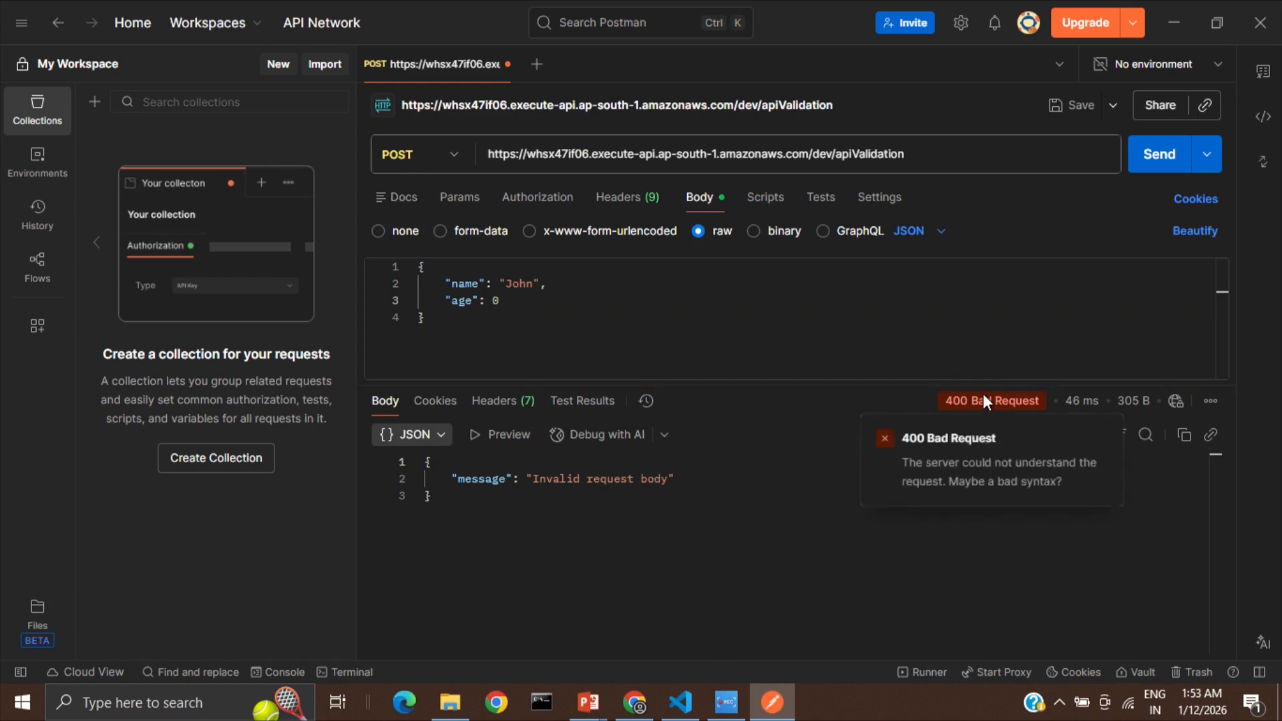
Set "age" to 1 in the JSON body and send the POST request again.
left_click(505, 299)
key("BackSpace")
type("1")
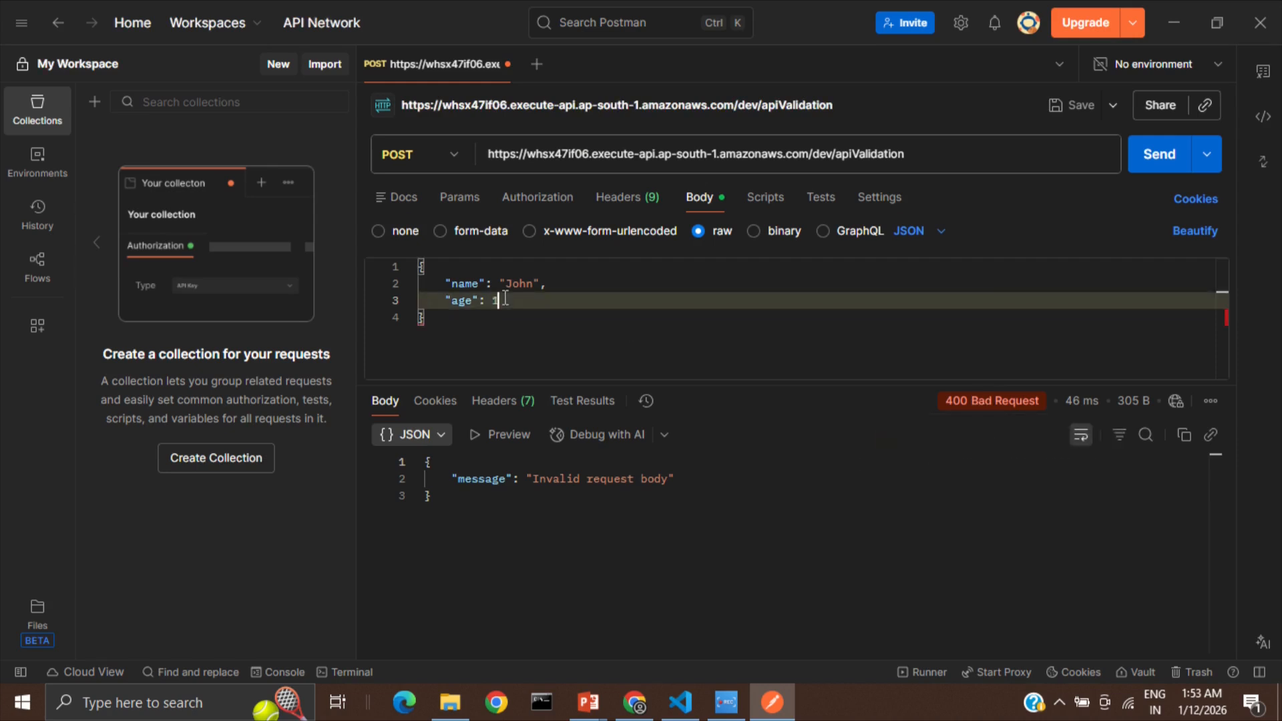
left_click(1145, 157)
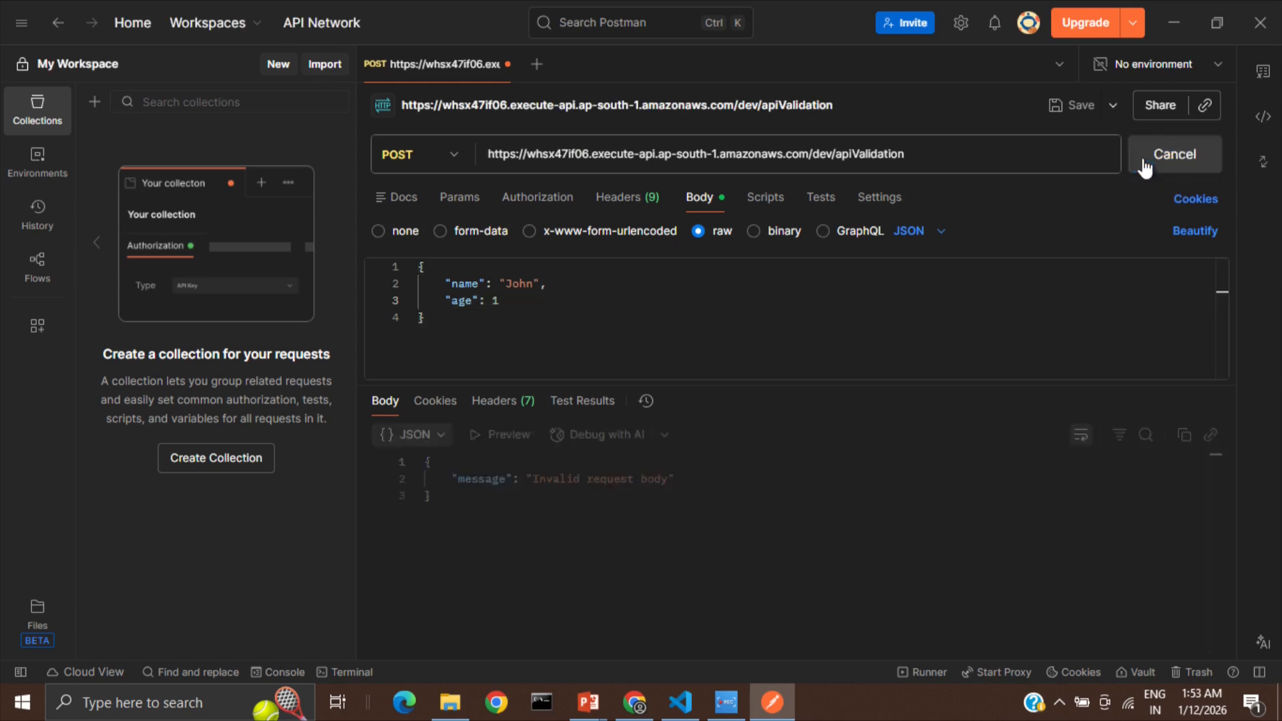